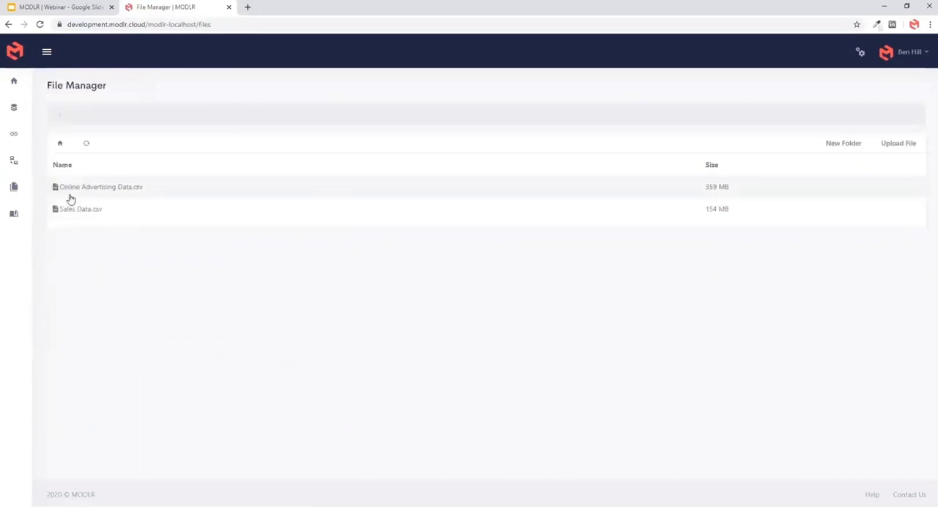
left_click_drag(68, 188, 115, 187)
left_click_drag(67, 210, 82, 211)
left_click(100, 250)
- Create a model named Sales Analysis with Month time granularity and a Jul to Jun financial year
left_click(16, 88)
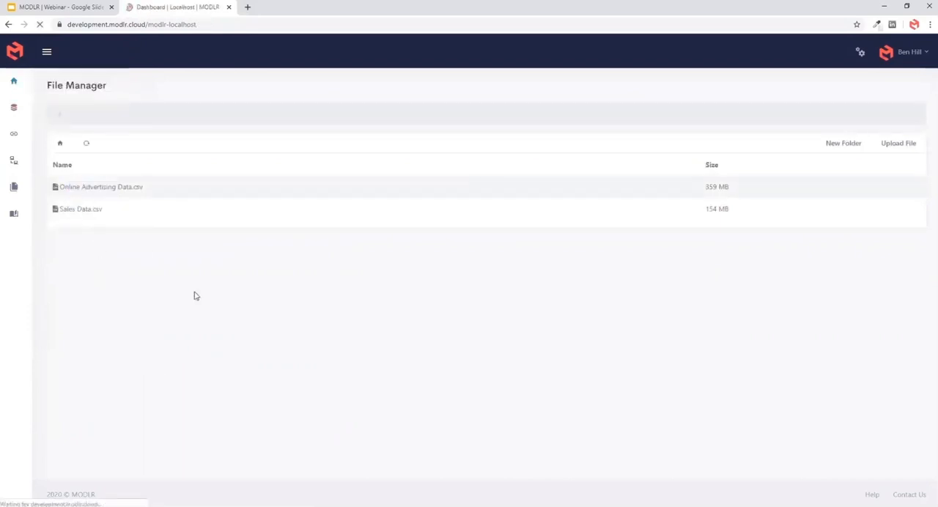
left_click(201, 245)
left_click(270, 140)
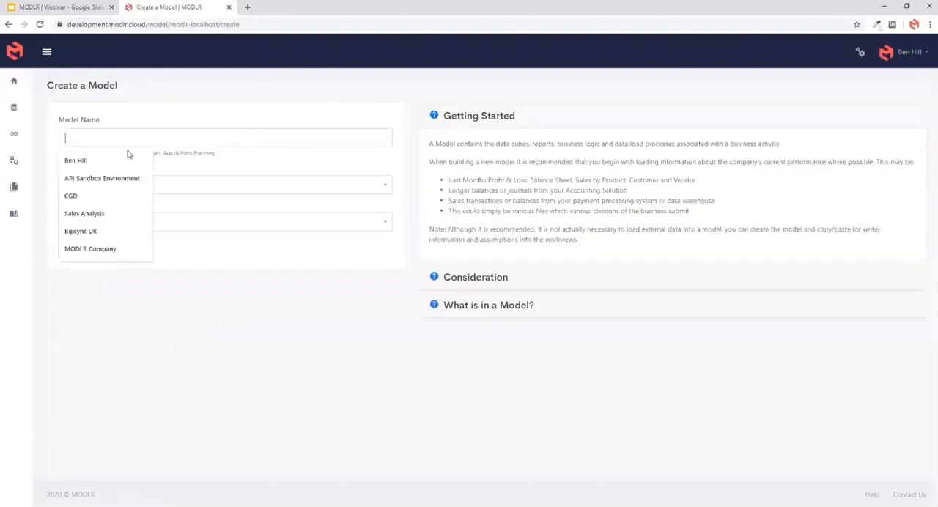
left_click(88, 213)
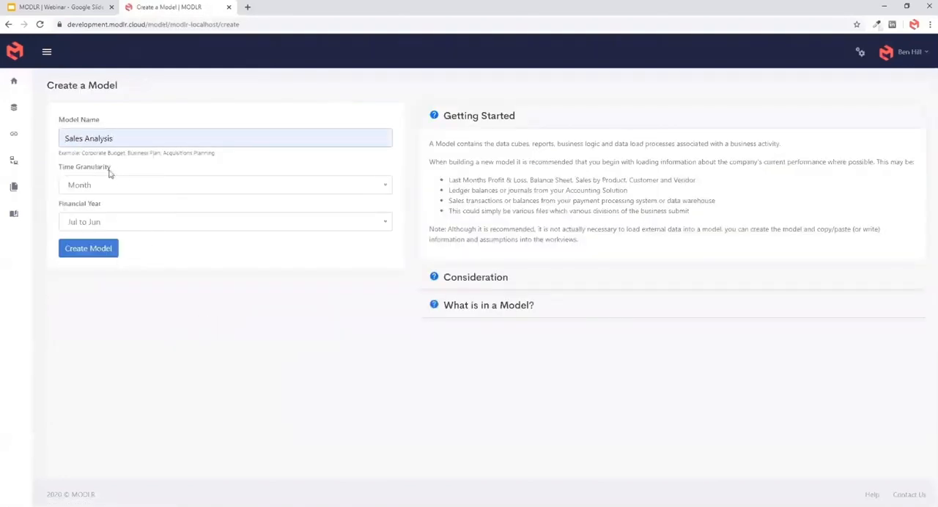
left_click(101, 254)
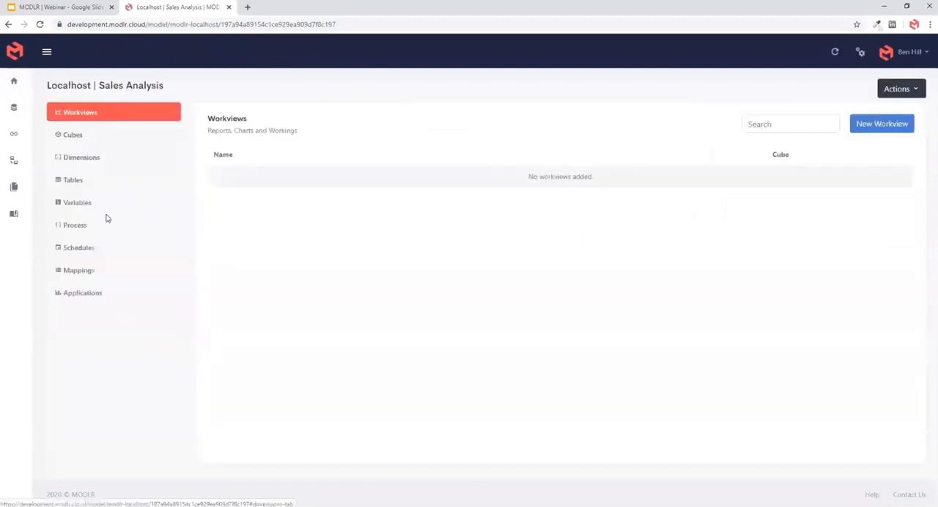
- Create a process named Import Sales Data in the Sales Analysis model
left_click(85, 228)
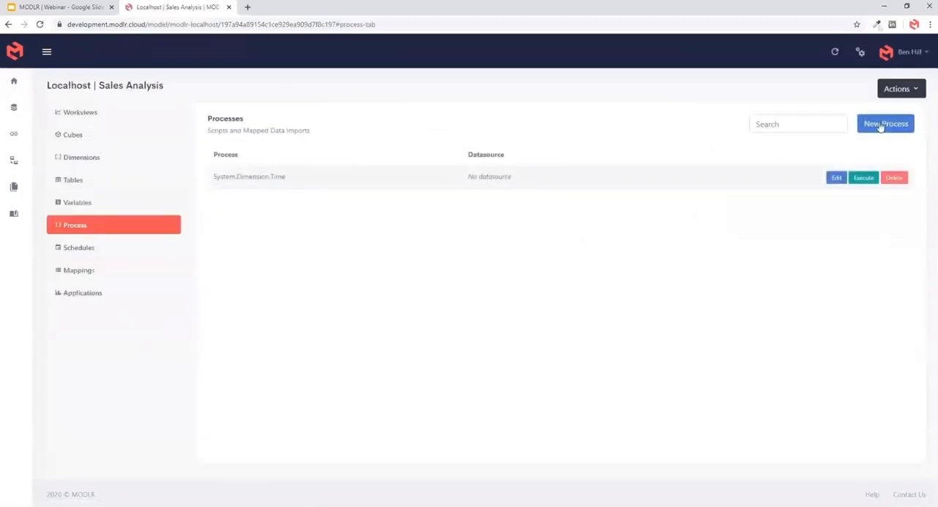
left_click(881, 124)
left_click(442, 108)
left_click(410, 133)
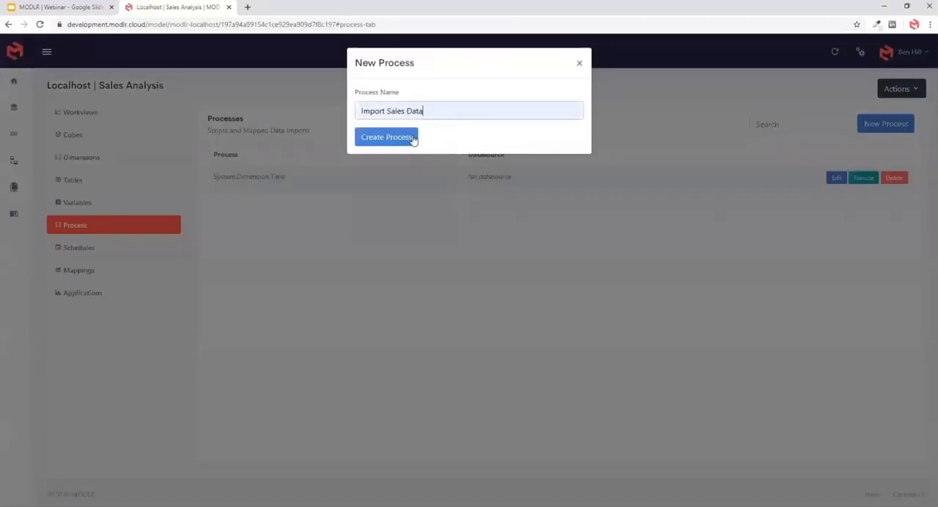
left_click(398, 142)
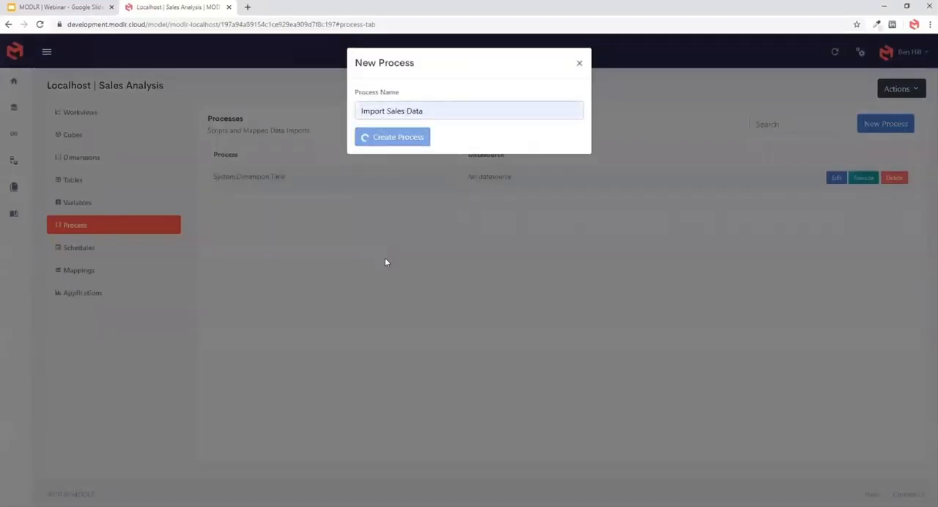
- Open the Import Sales Data process and set it to build a cube from data with the cube name Sales
left_click_drag(216, 178, 267, 178)
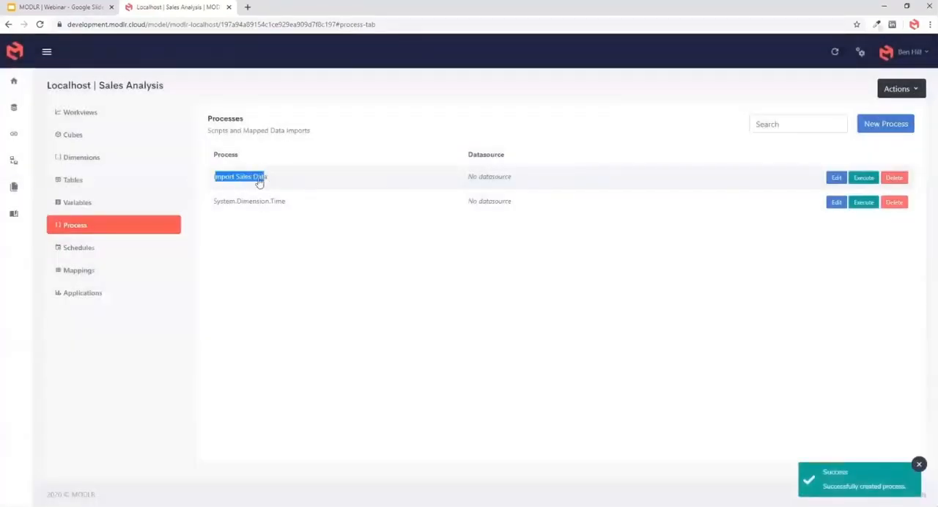
left_click(260, 178)
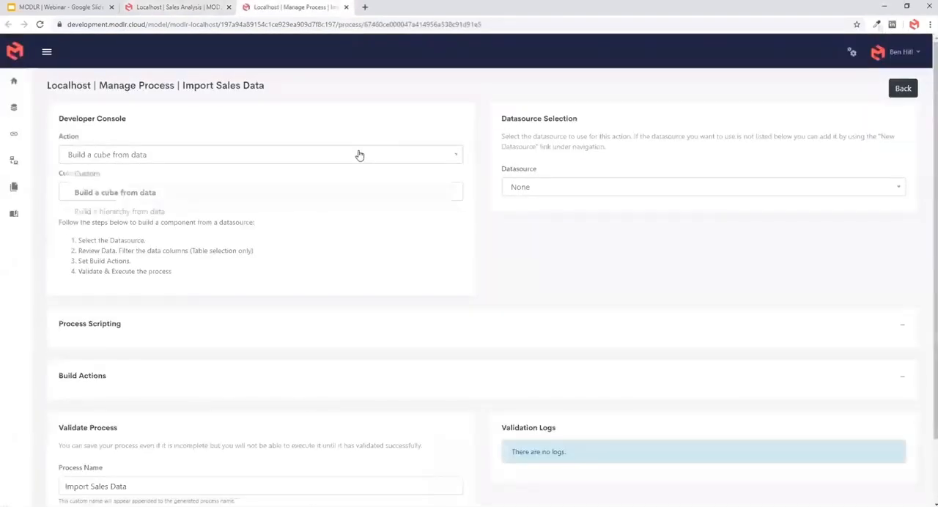
left_click(261, 162)
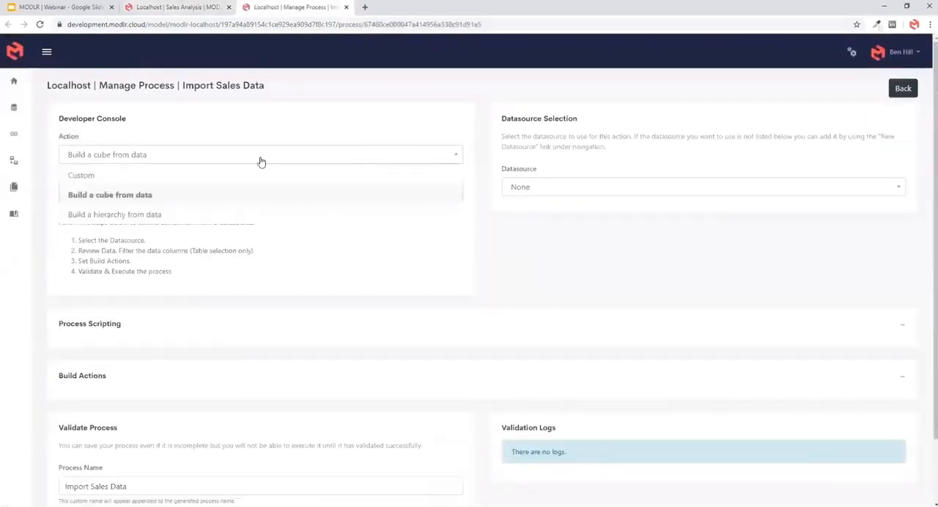
left_click(261, 161)
left_click(257, 190)
left_click(139, 212)
- Select the MODLR File System datasource with the table Sales Data.csv and preview its data
left_click(585, 189)
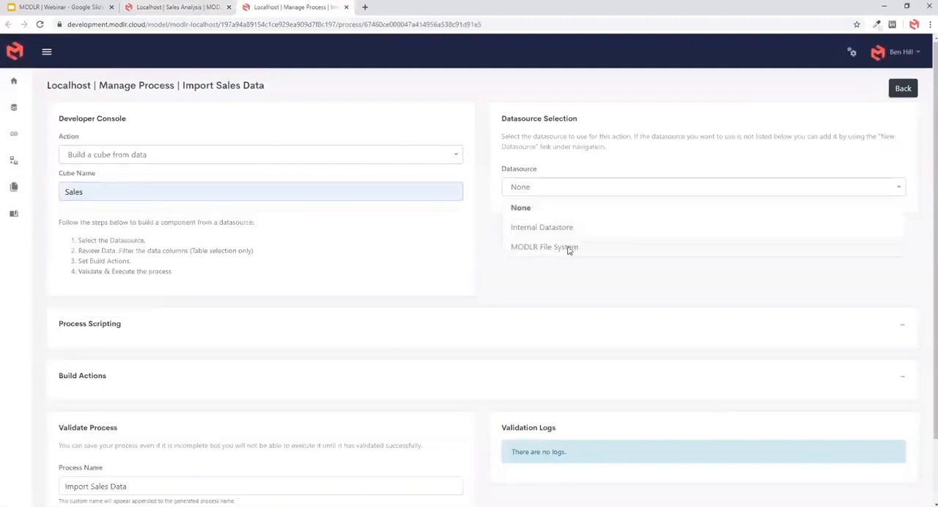
left_click(566, 247)
left_click(548, 187)
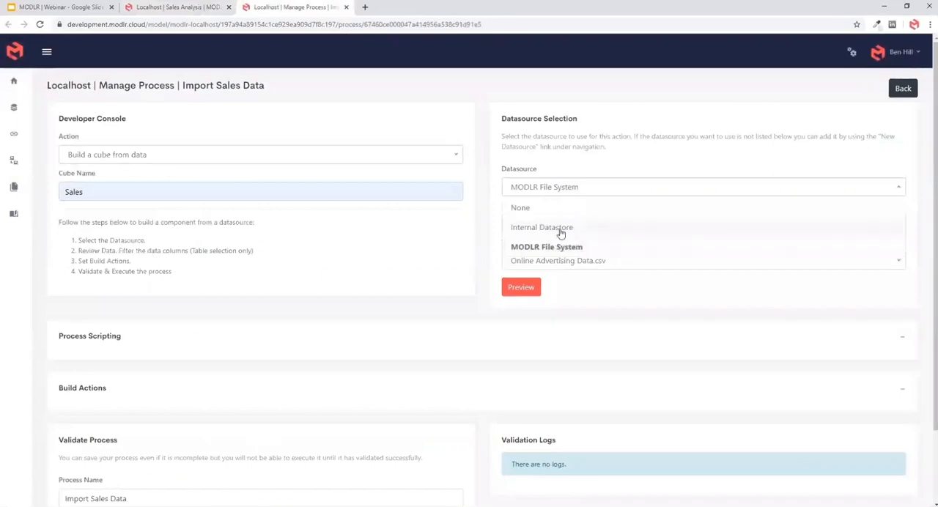
left_click(586, 265)
left_click(578, 266)
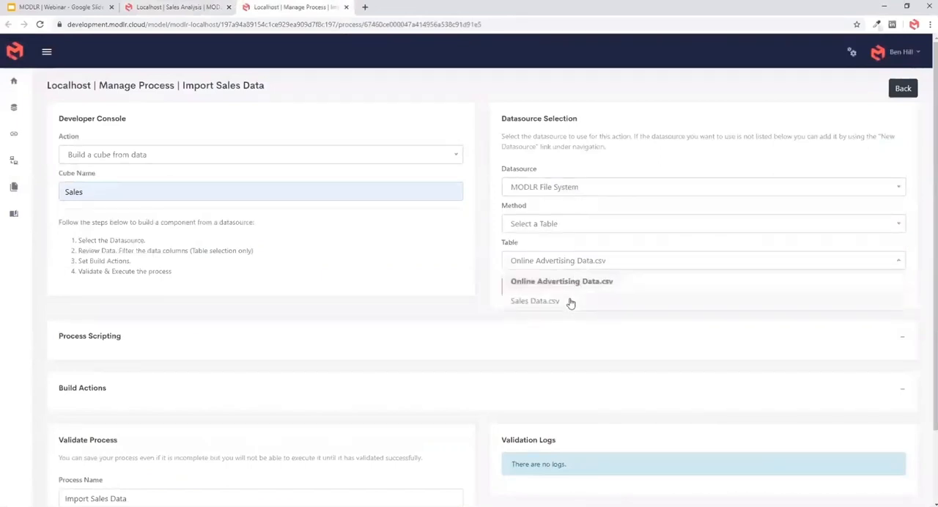
left_click(567, 300)
left_click(536, 288)
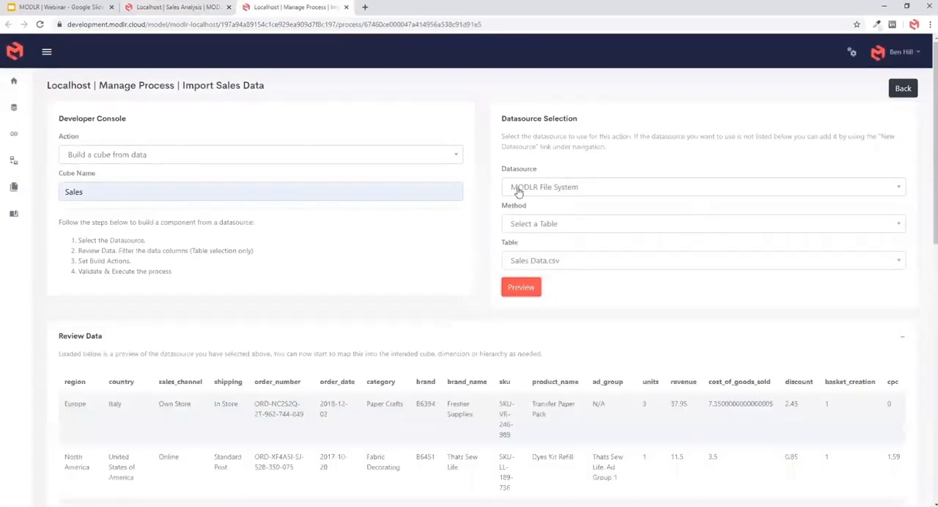
- Examine the columns and sample rows in the Sales Data.csv preview
scroll(502, 278, "down", 3)
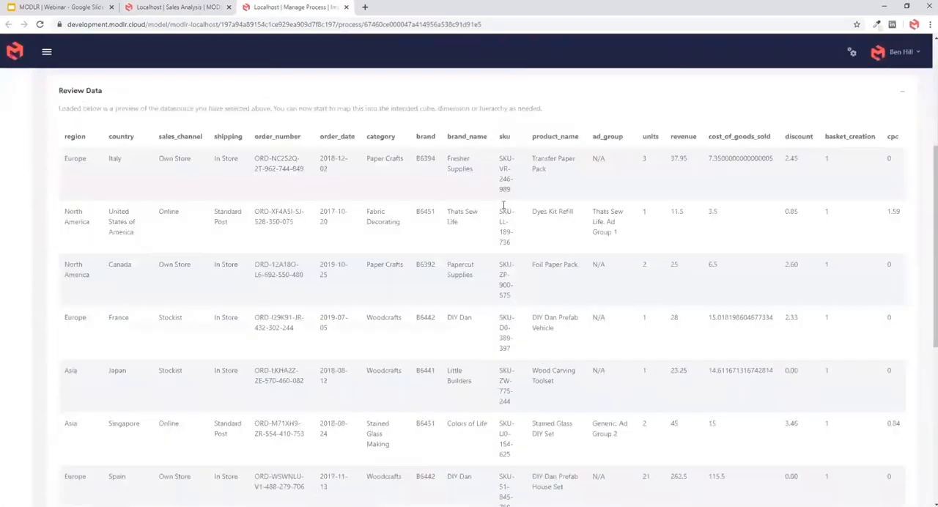
scroll(503, 210, "down", 3)
scroll(487, 224, "up", 4)
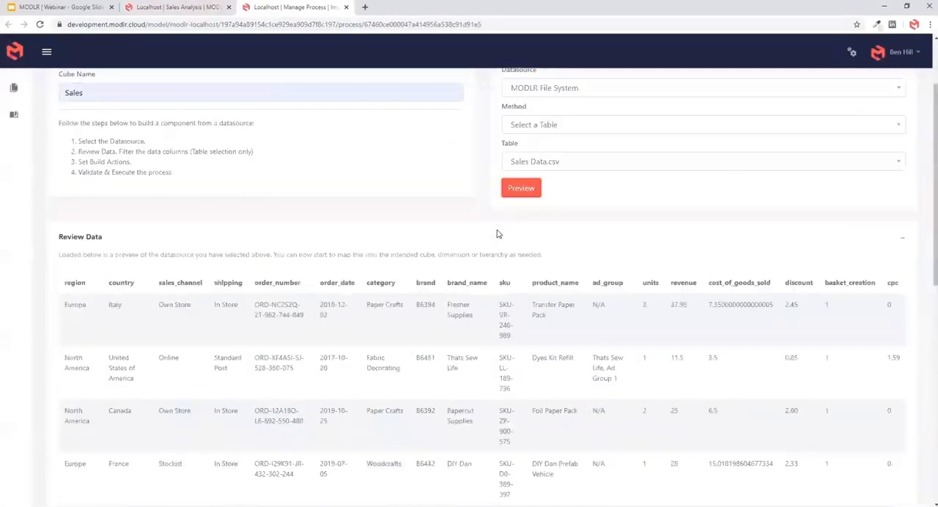
scroll(497, 234, "up", 2)
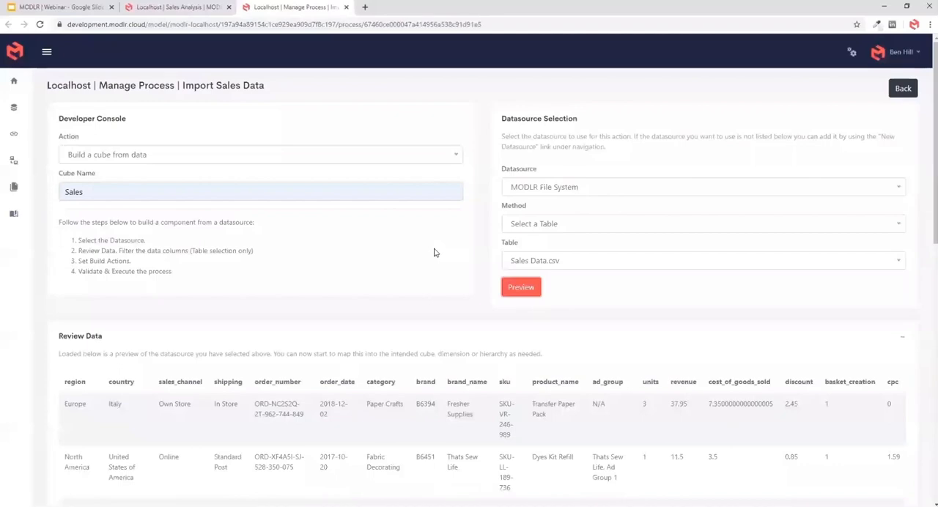
scroll(480, 311, "down", 1)
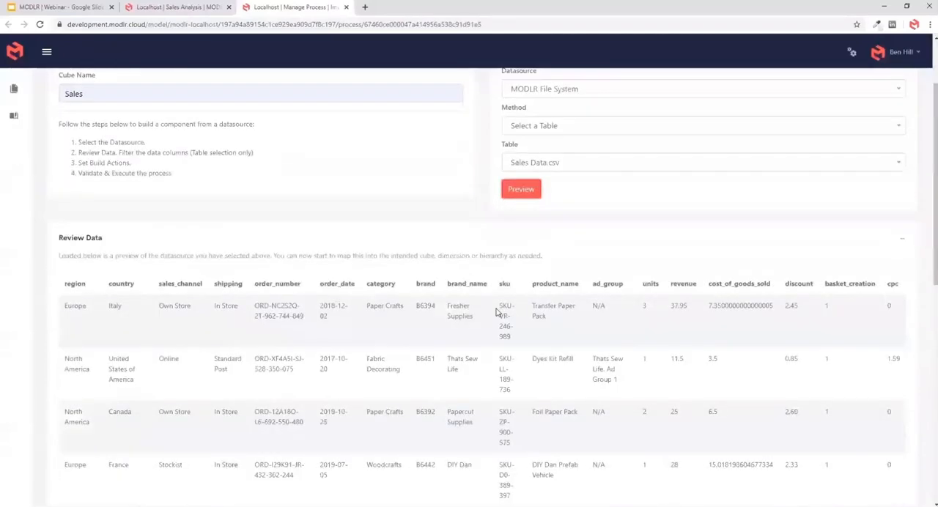
scroll(496, 311, "down", 2)
scroll(496, 312, "up", 2)
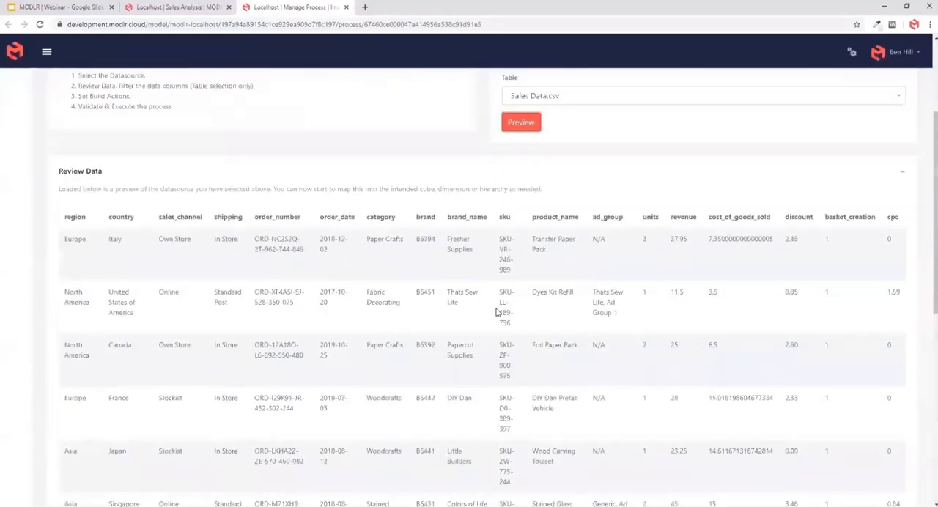
scroll(542, 224, "up", 3)
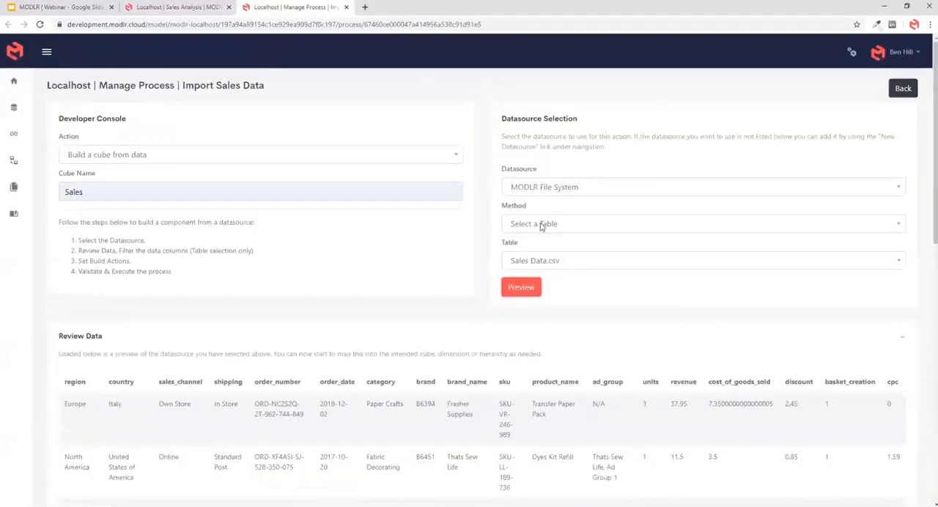
scroll(455, 326, "down", 4)
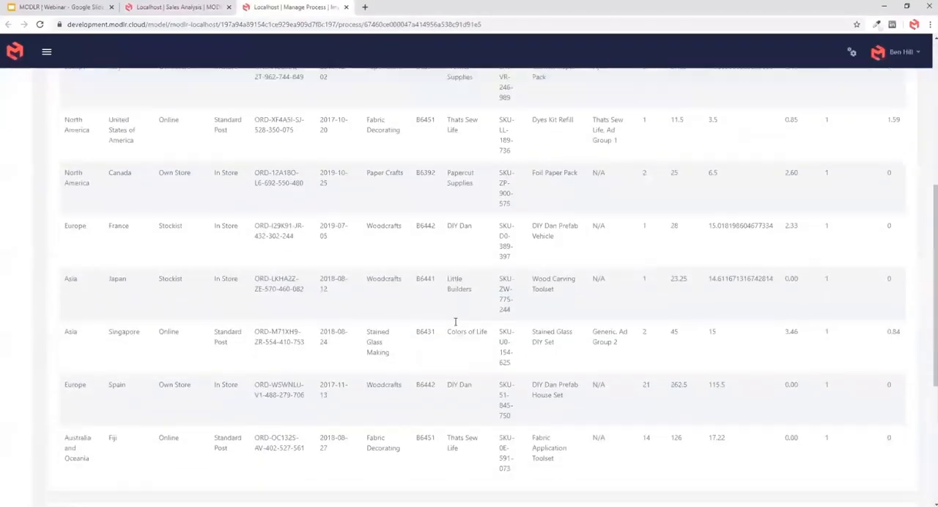
scroll(454, 326, "up", 3)
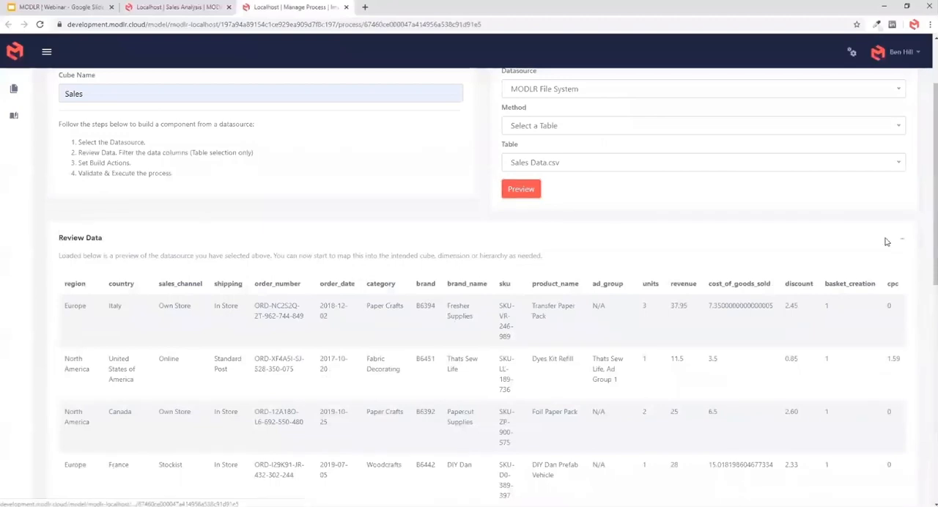
- Collapse the data review section and expand the build actions section
left_click(898, 240)
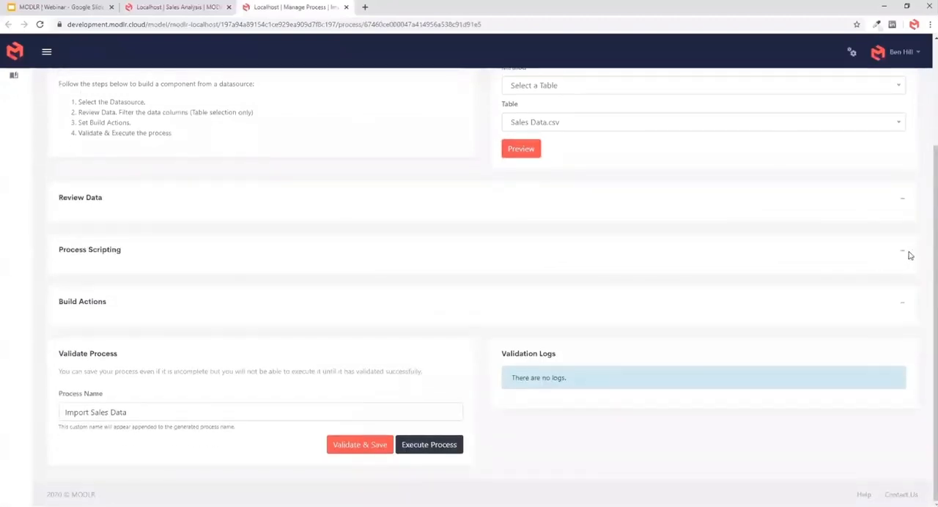
left_click(903, 254)
left_click(905, 257)
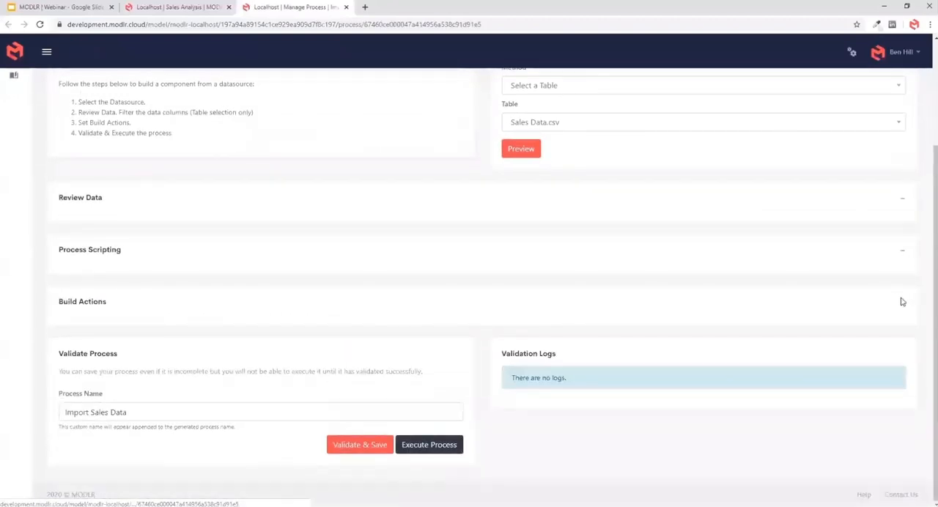
left_click(900, 302)
- Examine the source columns in the build actions list, from region to cpc, with their data types and previews
scroll(398, 235, "down", 2)
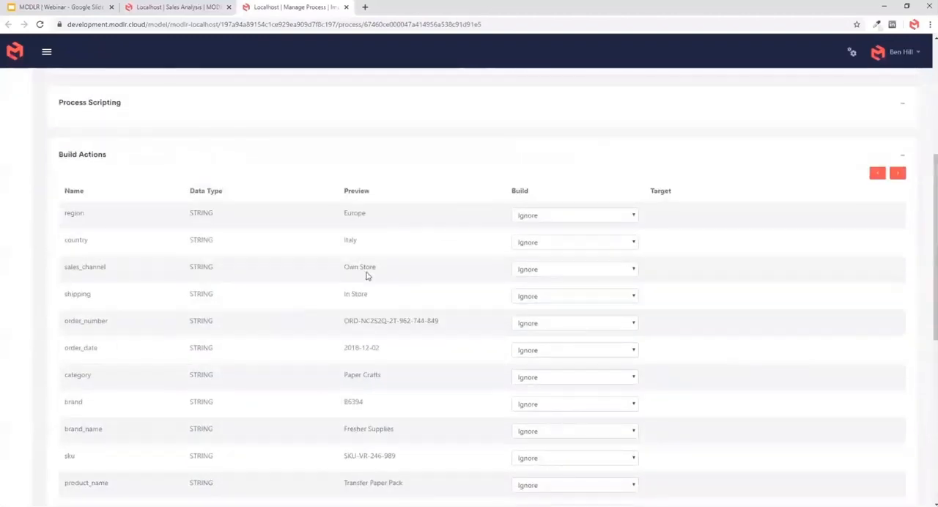
scroll(476, 417, "down", 4)
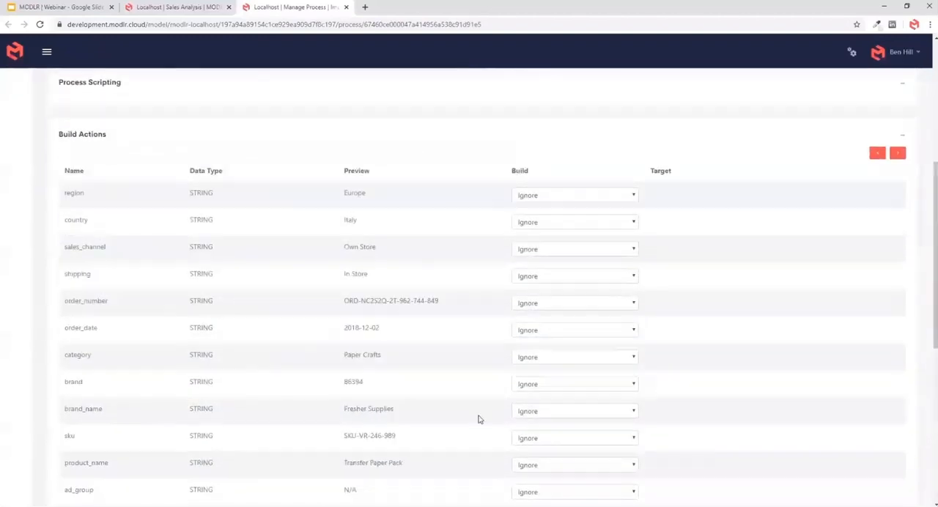
scroll(476, 372, "up", 2)
scroll(377, 456, "up", 3)
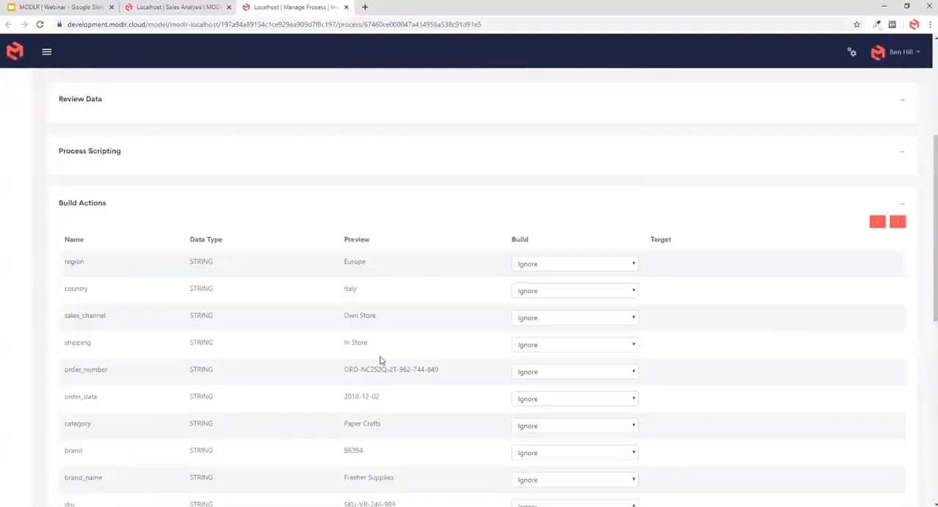
scroll(461, 379, "down", 5)
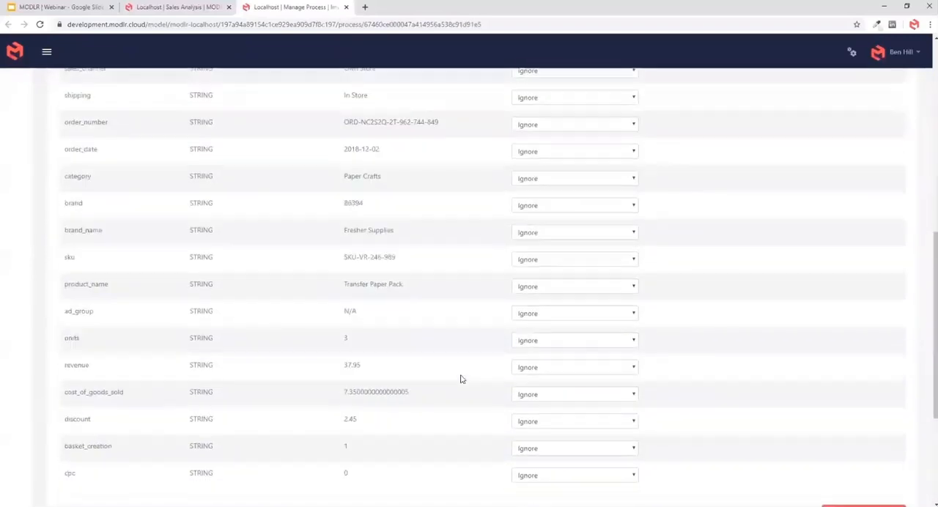
scroll(458, 397, "up", 3)
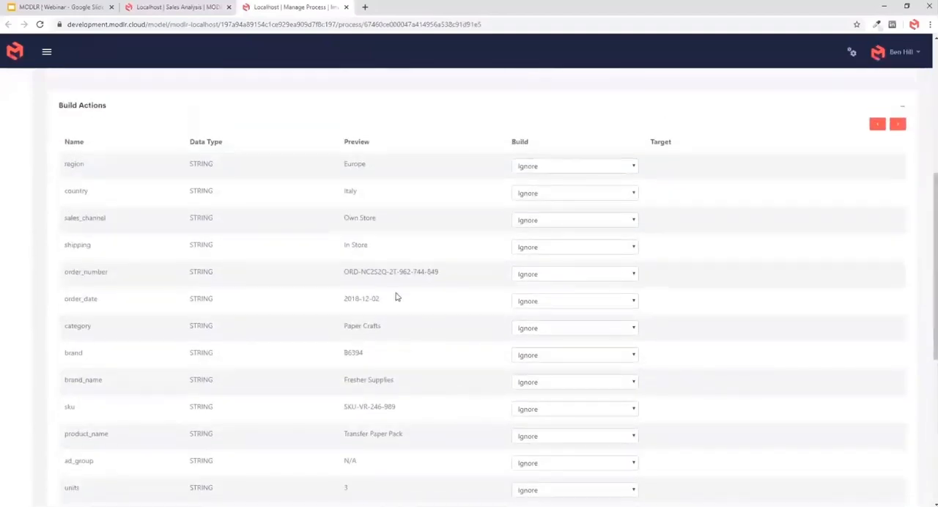
scroll(782, 277, "up", 3)
- Expand the data review again and examine the basket_creation and ad_group values in the first two rows
left_click(901, 200)
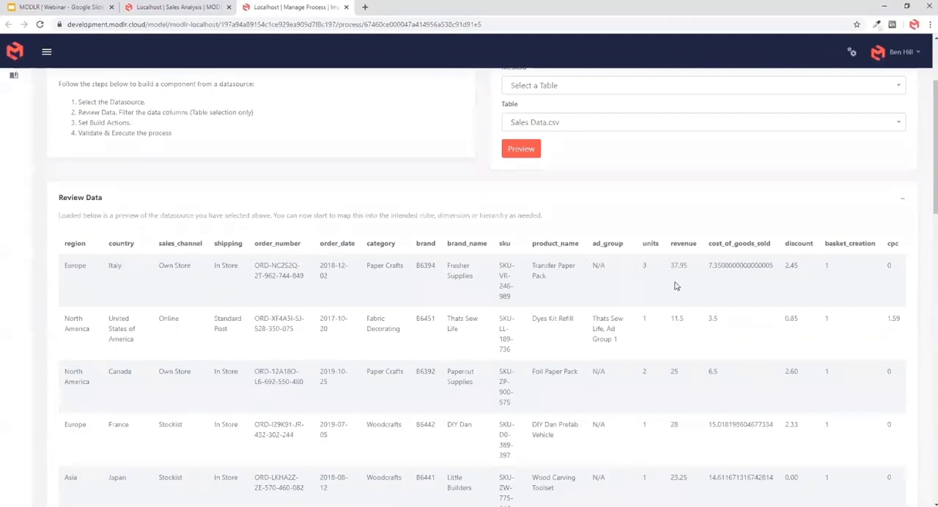
double_click(836, 273)
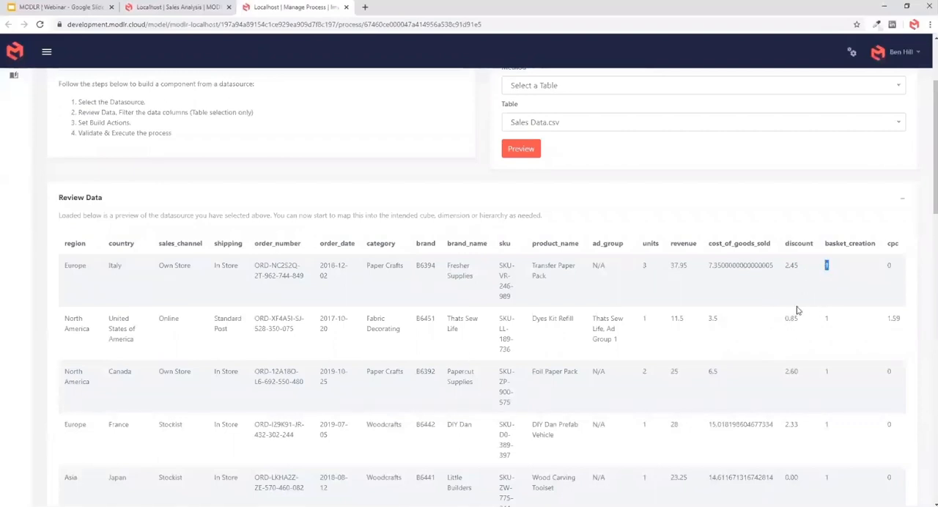
double_click(828, 266)
double_click(826, 318)
left_click_drag(595, 318, 617, 339)
left_click(532, 348)
- Add two calculated fields to the build actions of the Import Sales Data process
scroll(422, 301, "down", 15)
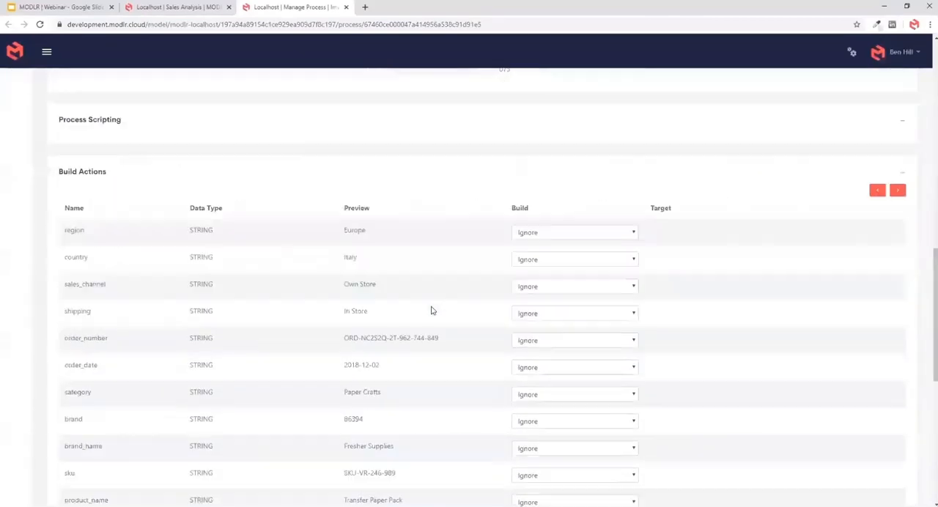
scroll(422, 340, "down", 3)
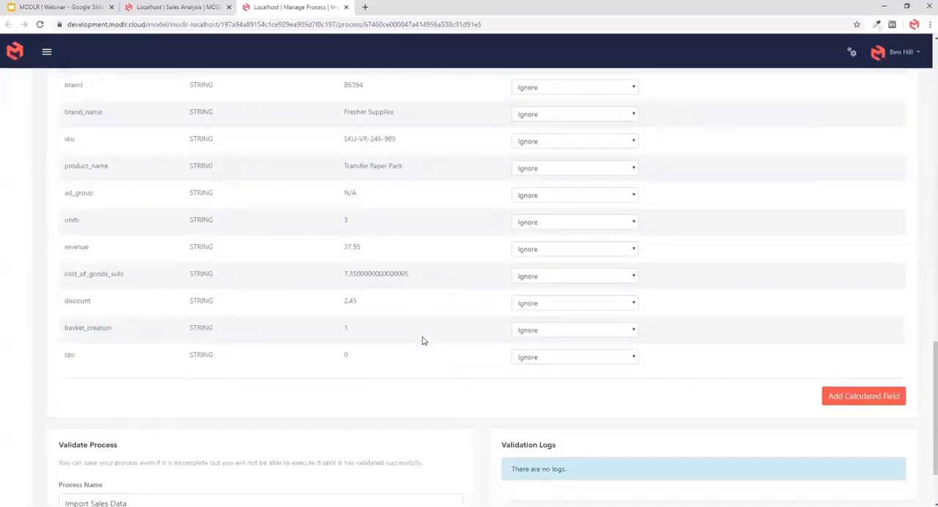
left_click(846, 403)
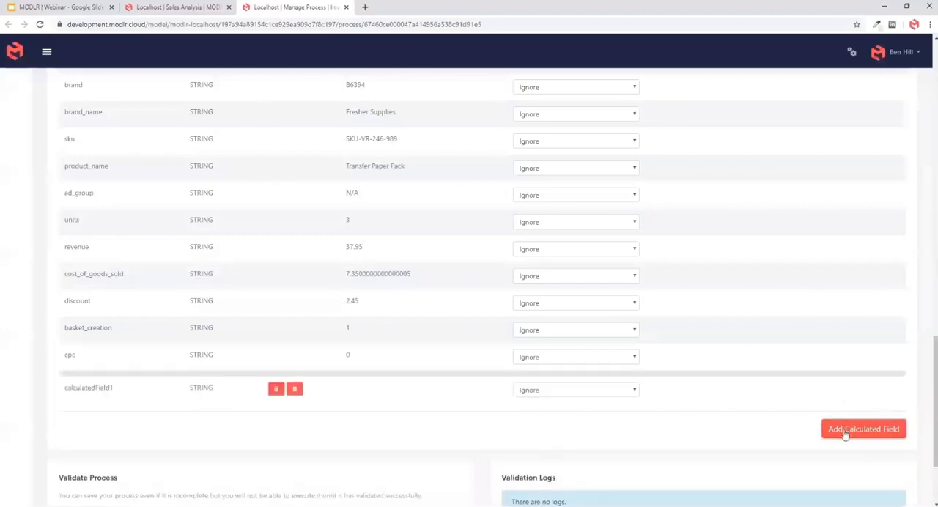
left_click(846, 432)
- Rename the first calculated field allregions and set its formula to "All Regions"
scroll(345, 378, "down", 3)
left_click(276, 241)
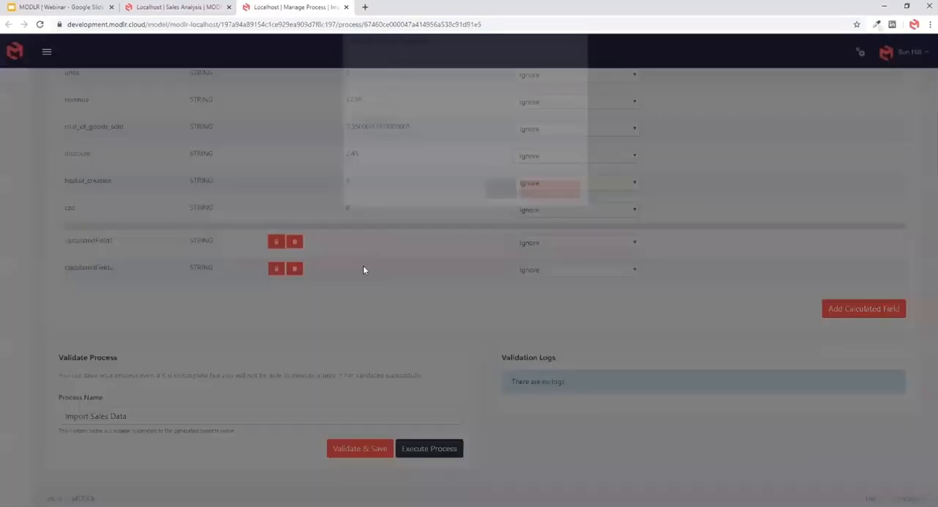
type("a")
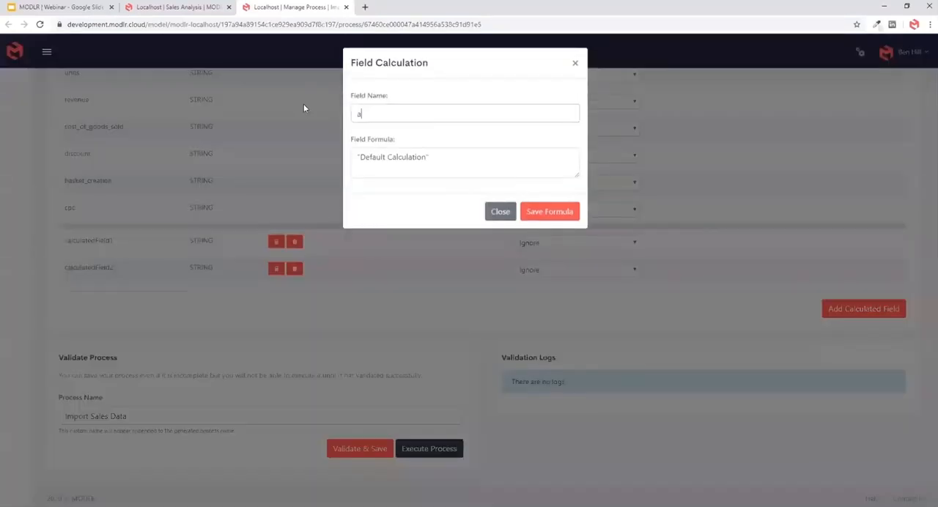
type("llregions")
left_click_drag(424, 158, 356, 158)
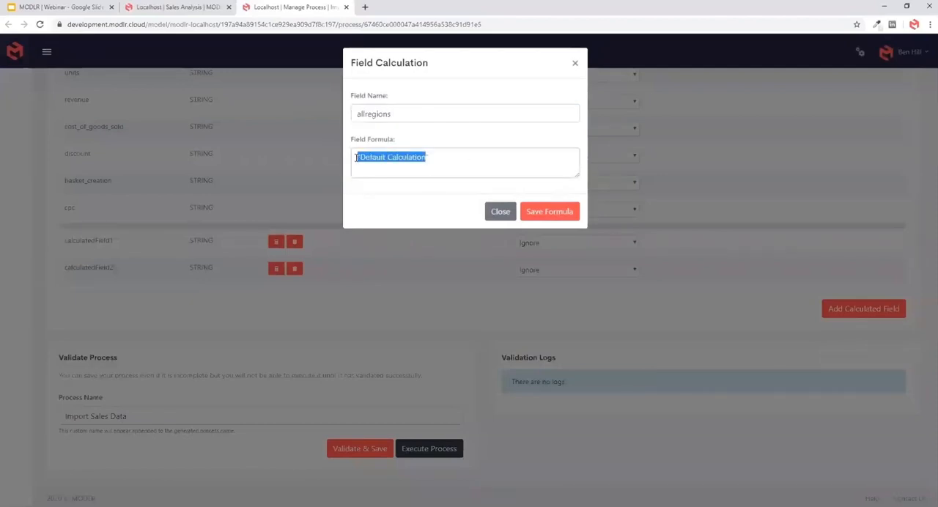
type("All Regions")
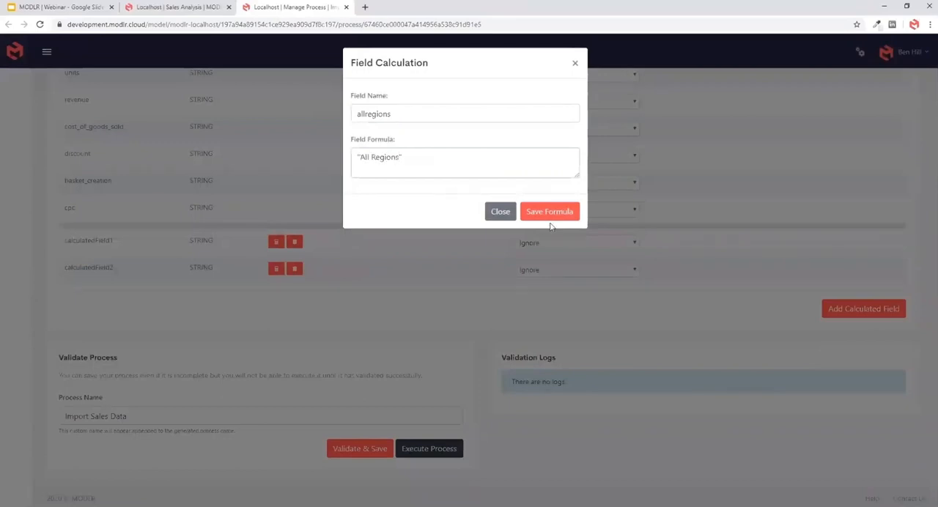
left_click(549, 214)
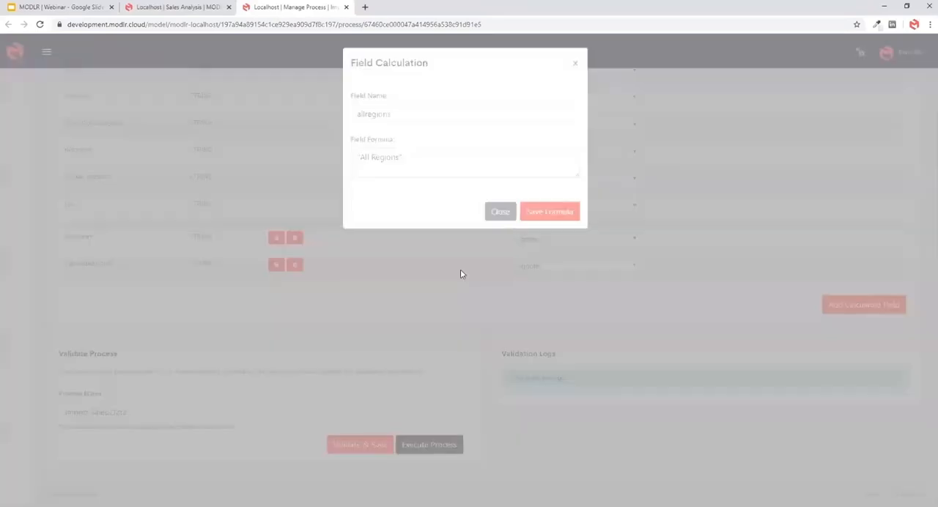
- Examine the allregions field's preview and its saved field formula, leaving the formula as it is
left_click_drag(346, 240, 364, 241)
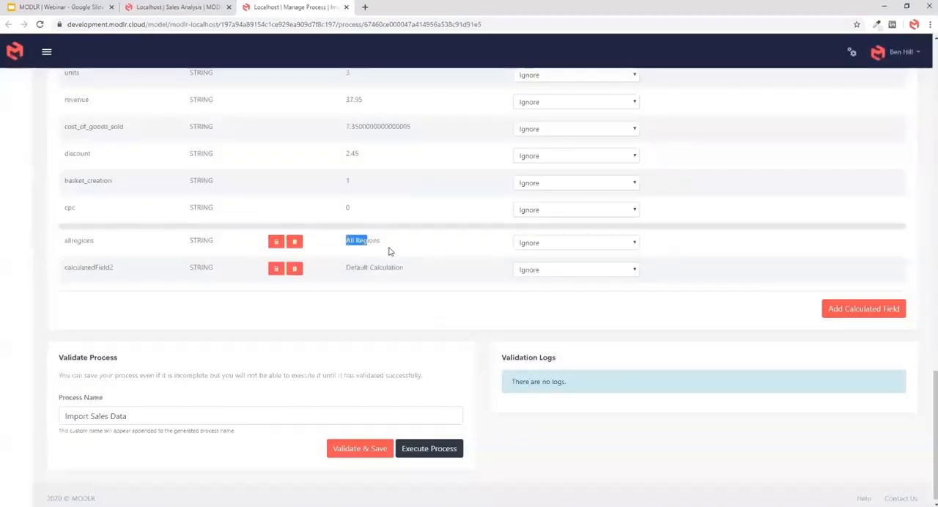
scroll(377, 249, "up", 2)
left_click(348, 386)
left_click_drag(348, 387, 388, 394)
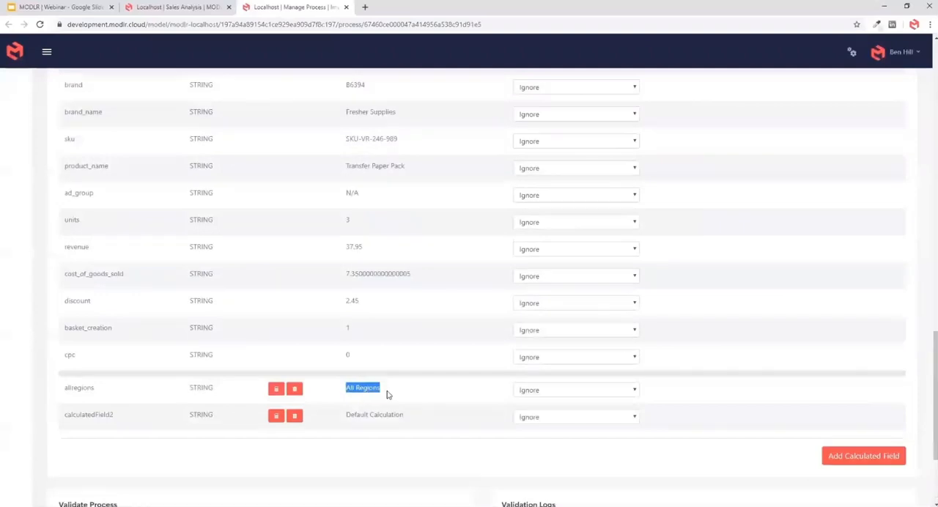
left_click(276, 389)
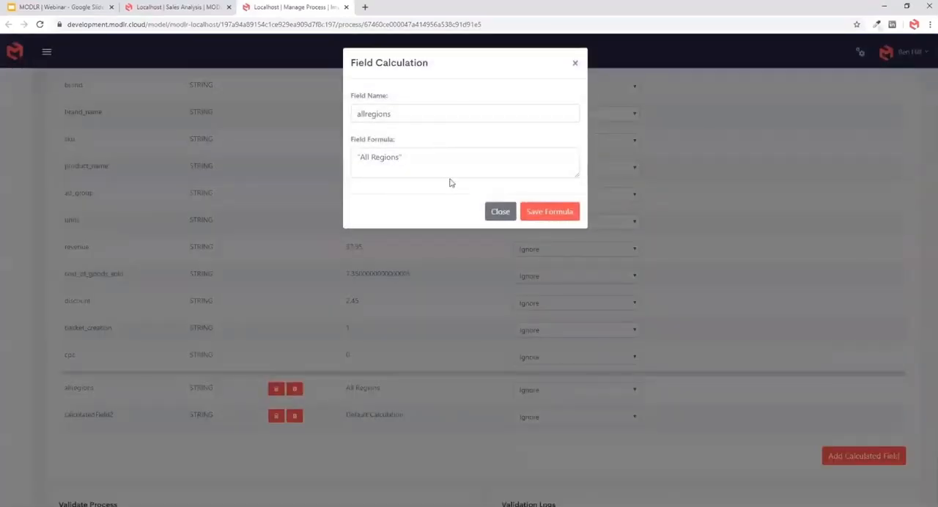
left_click(413, 163)
left_click_drag(414, 163, 350, 162)
left_click(461, 171)
left_click(501, 212)
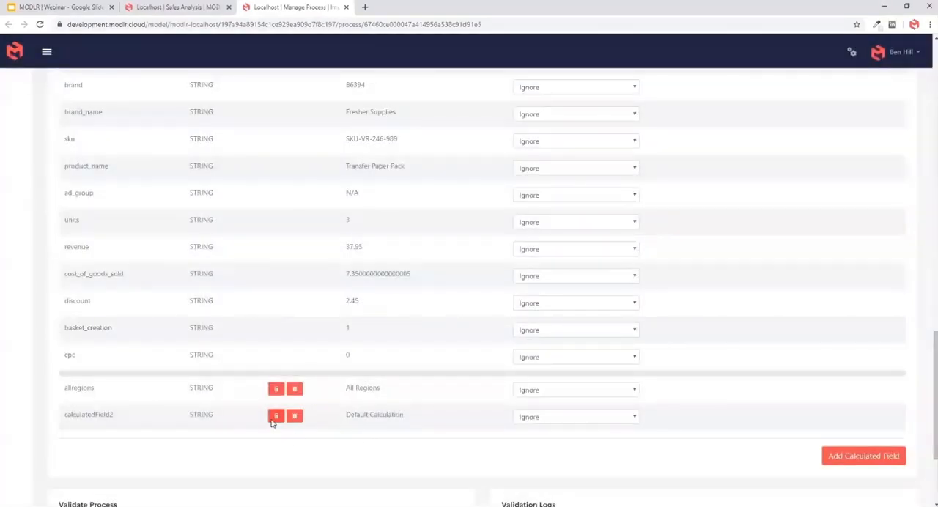
- Rename the second calculated field allproductgroups and set its formula to "All Product Groups"
left_click(275, 416)
left_click_drag(440, 114, 357, 111)
type("allproductgroups")
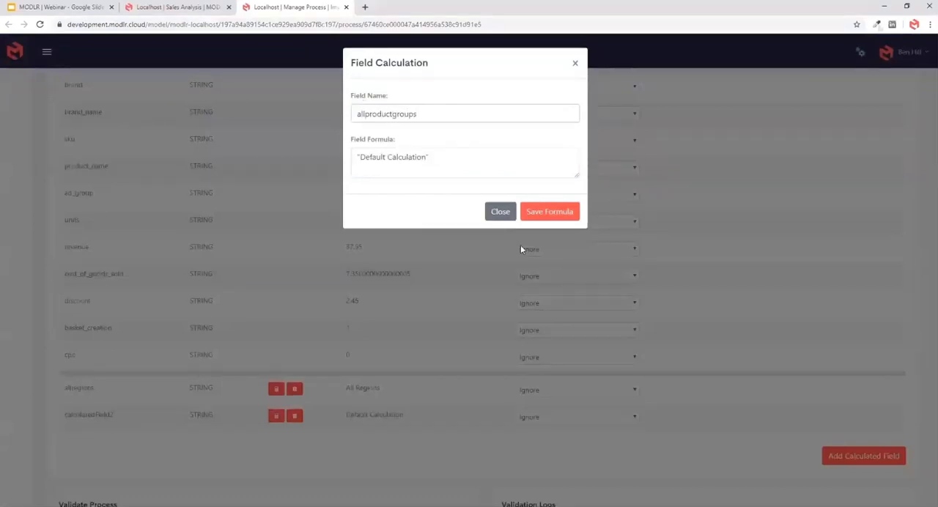
left_click(549, 211)
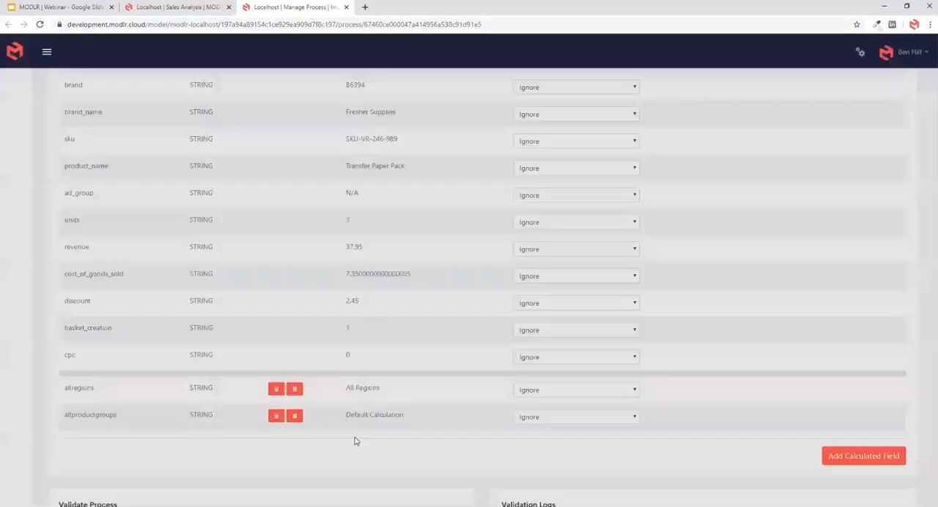
left_click(276, 415)
left_click_drag(360, 158, 424, 157)
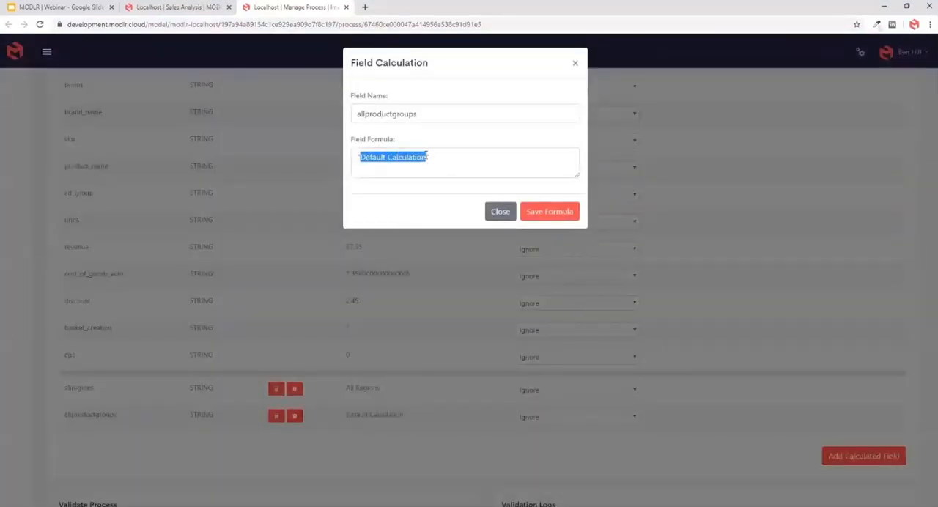
type("All Product groups")
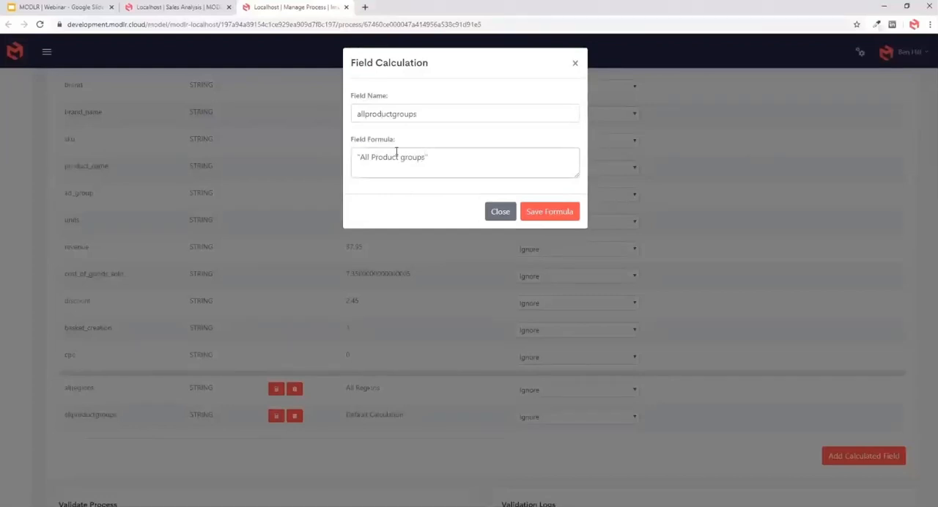
type("G")
left_click(549, 212)
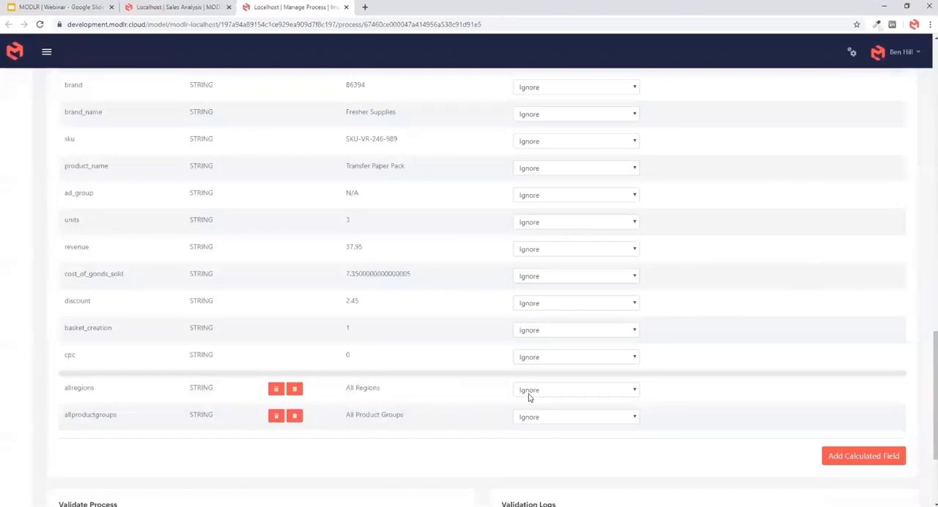
- Set the allregions field to build as a Grouping in the Location dimension
left_click(532, 392)
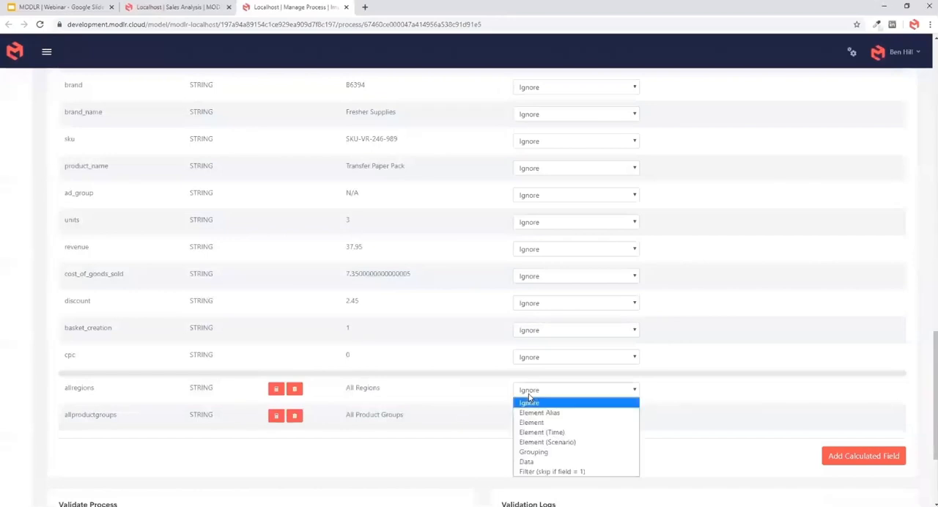
left_click(537, 452)
left_click(744, 391)
type("Location")
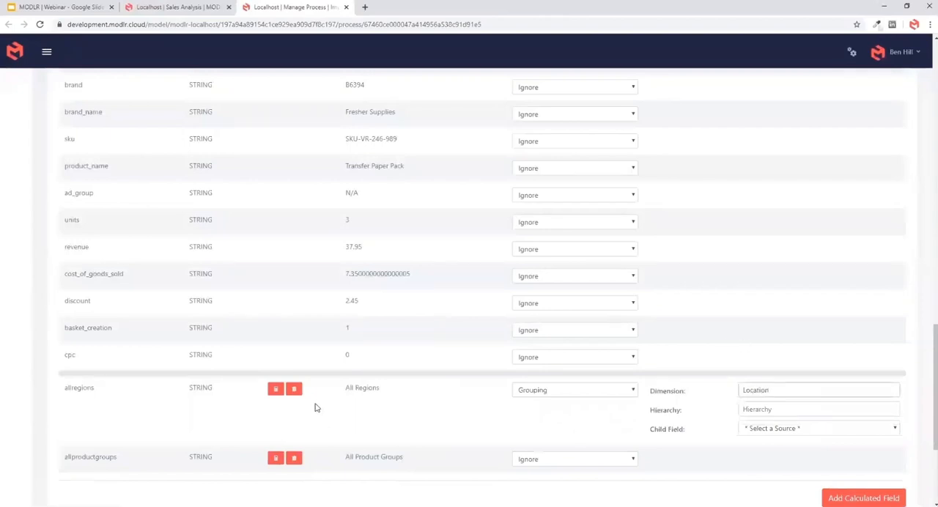
- Set the allregions grouping's hierarchy to Regions and its child field to region
double_click(367, 387)
key("ctrl+c")
left_click(744, 409)
key("ctrl+v")
scroll(753, 396, "down", 1)
scroll(753, 397, "down", 1)
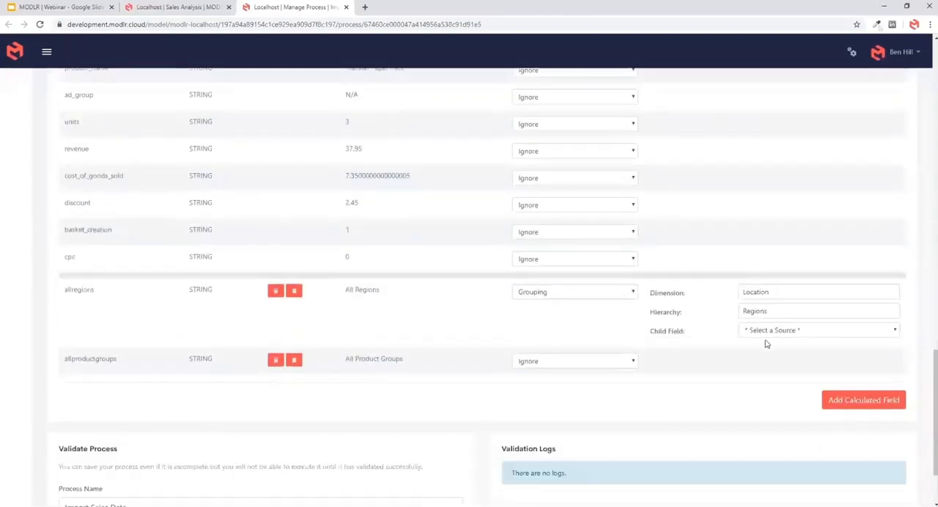
left_click(762, 332)
left_click(766, 140)
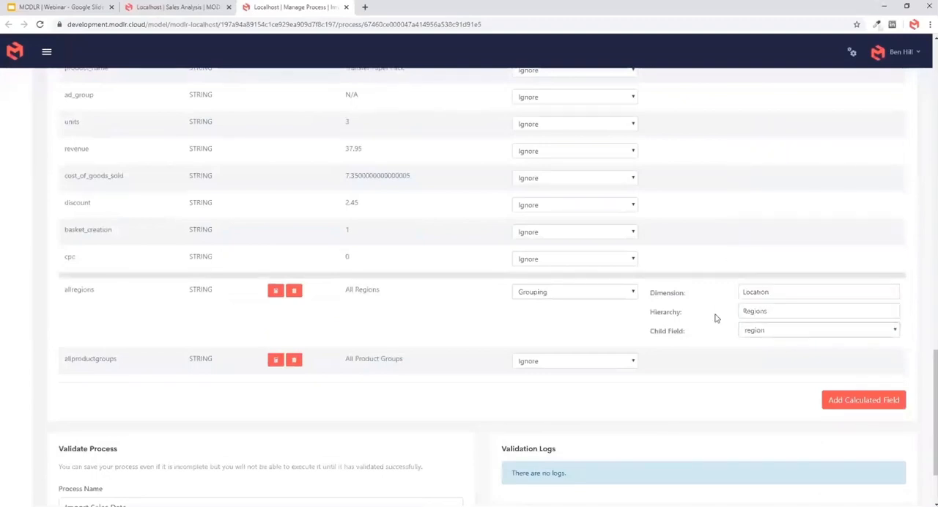
- Build the region field as a Grouping in the Location dimension's Regions hierarchy, with country as the child field
scroll(696, 319, "up", 10)
scroll(579, 310, "down", 2)
left_click(559, 291)
left_click(542, 352)
left_click(761, 293)
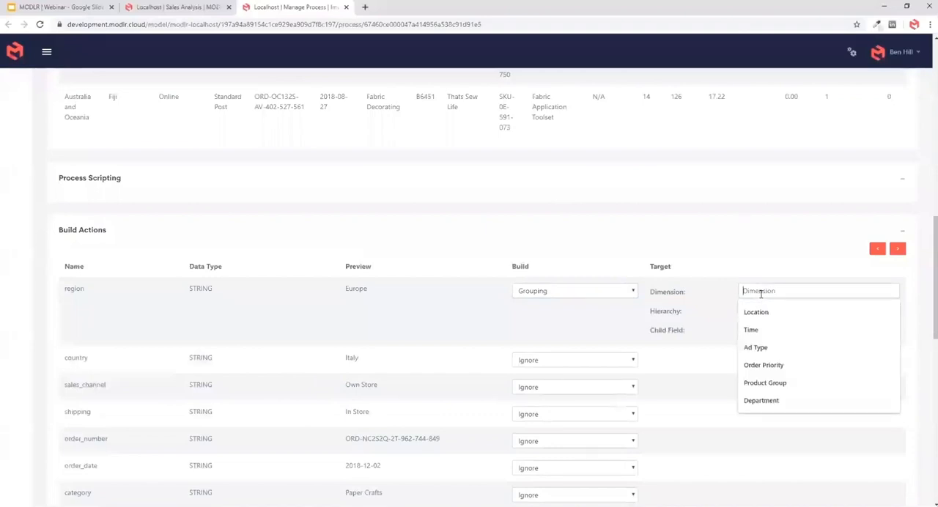
left_click(752, 311)
left_click(756, 329)
left_click(765, 331)
scroll(777, 220, "down", 1)
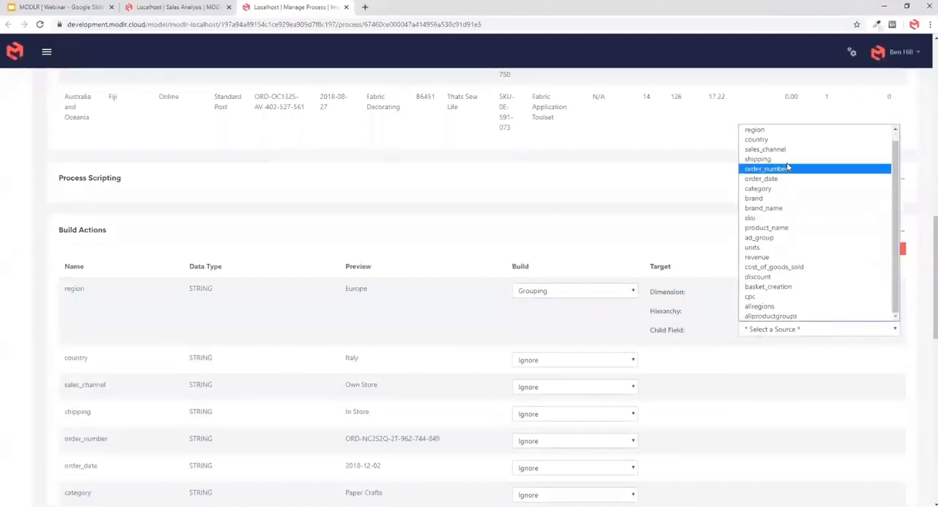
left_click(777, 140)
- Build the country field as an Element of the Location dimension
left_click(622, 364)
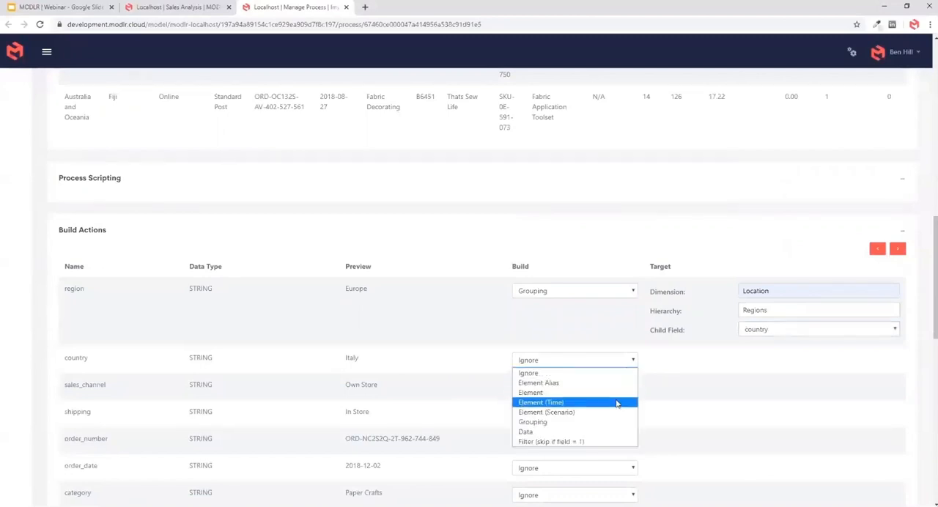
left_click(615, 394)
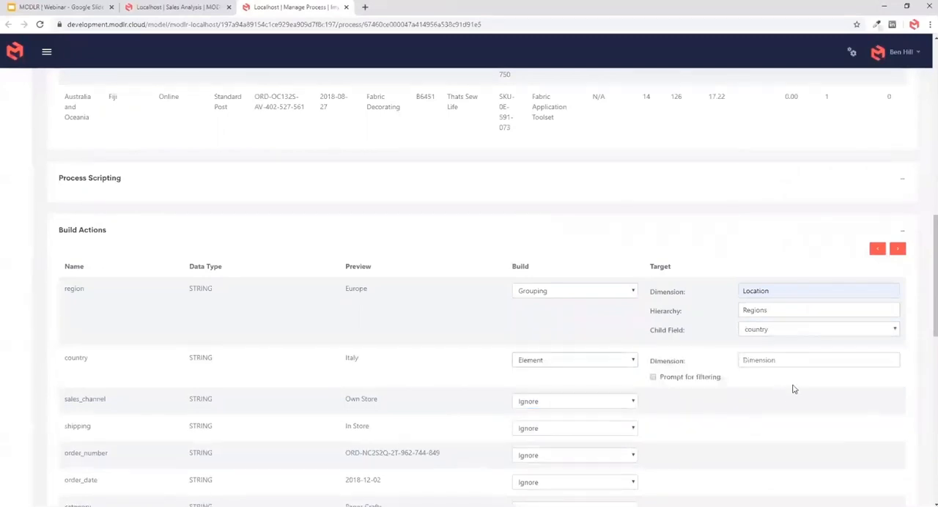
left_click(764, 361)
type("Regions")
double_click(797, 286)
key("ctrl+c")
double_click(778, 358)
key("ctrl+v")
- Build the sales_channel field as an Element of the Sales Channel dimension
scroll(719, 417, "down", 2)
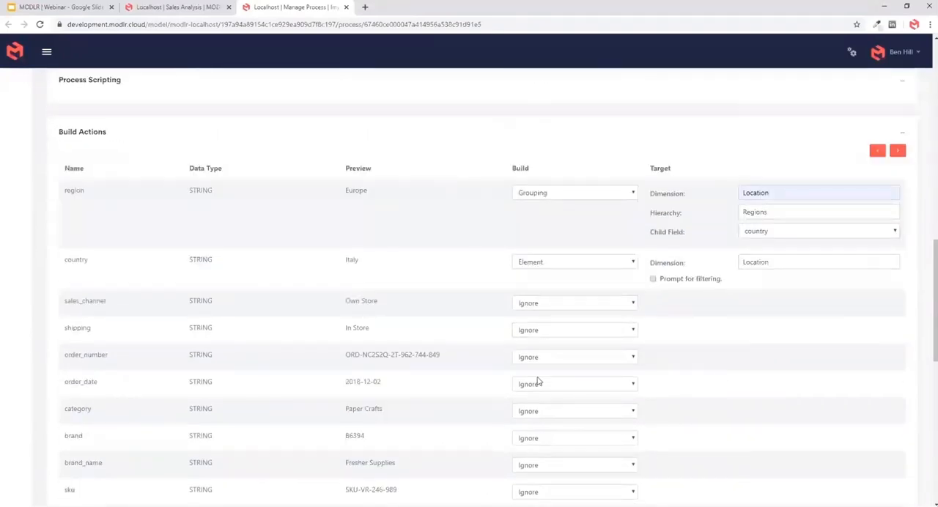
left_click(526, 304)
left_click(545, 335)
left_click(801, 302)
type("Sale")
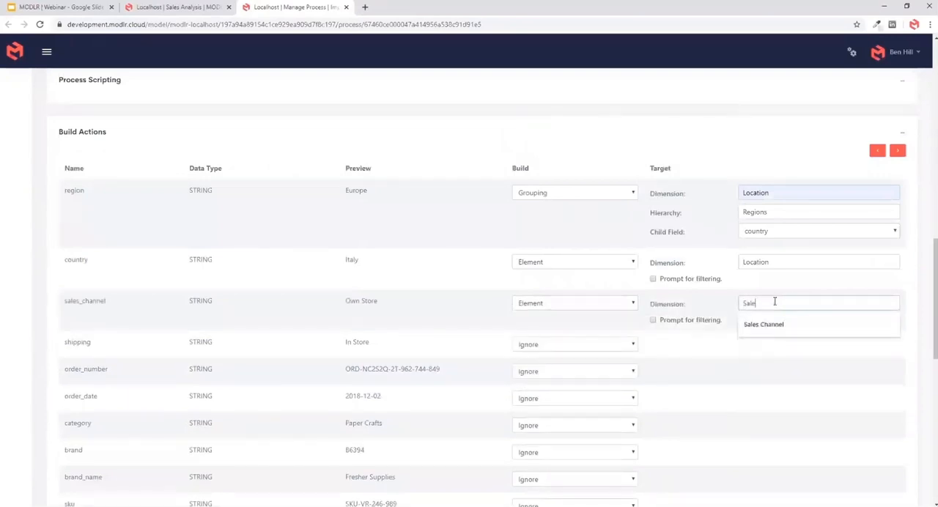
type("s Channel")
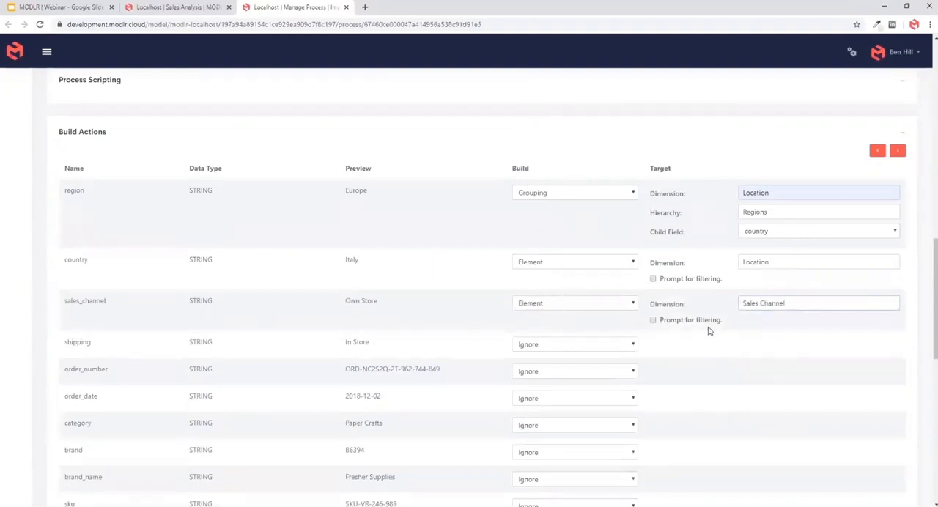
triple_click(752, 302)
left_click(749, 302)
triple_click(352, 300)
- Build the shipping field as an Element of a Shipping Method dimension
left_click(533, 344)
left_click(536, 378)
left_click(797, 346)
type("Shipping Method")
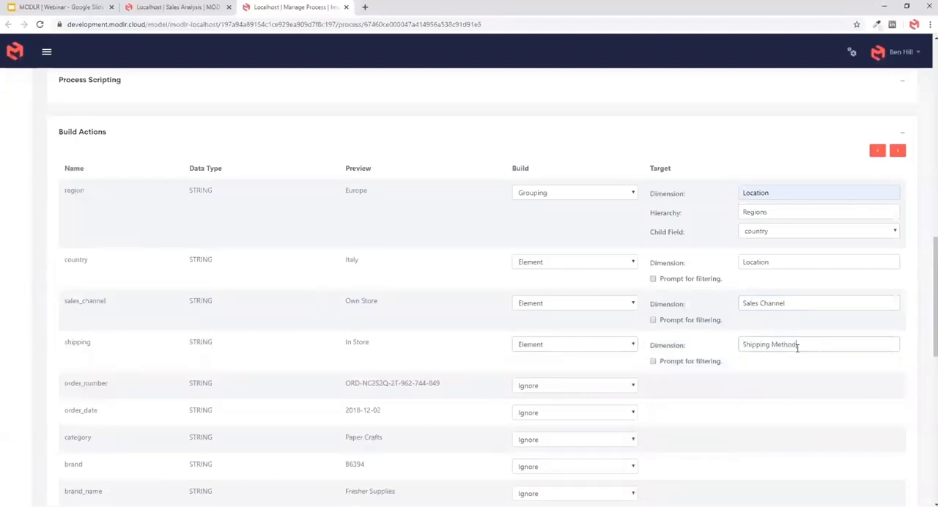
- Build the order_date field as an Element (Time) of the Time dimension with the format YYYY-MM-dd
scroll(660, 392, "down", 2)
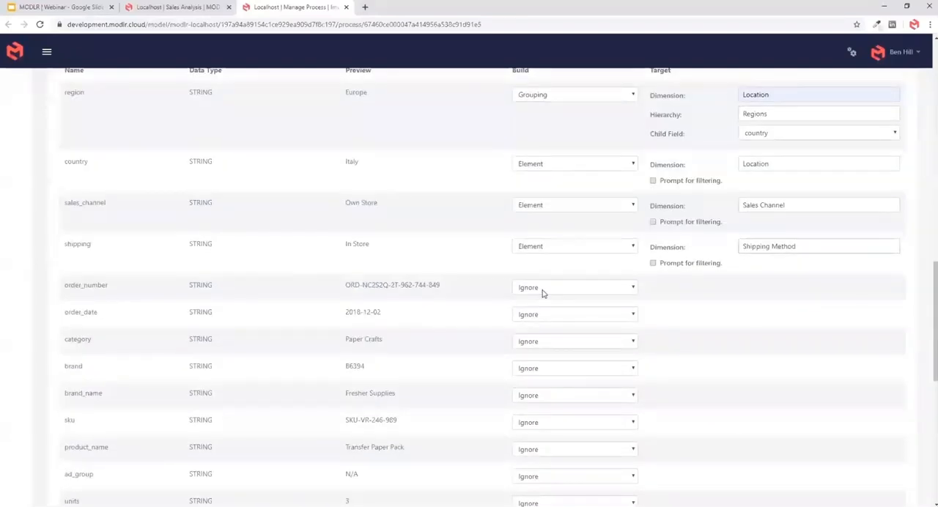
left_click(544, 315)
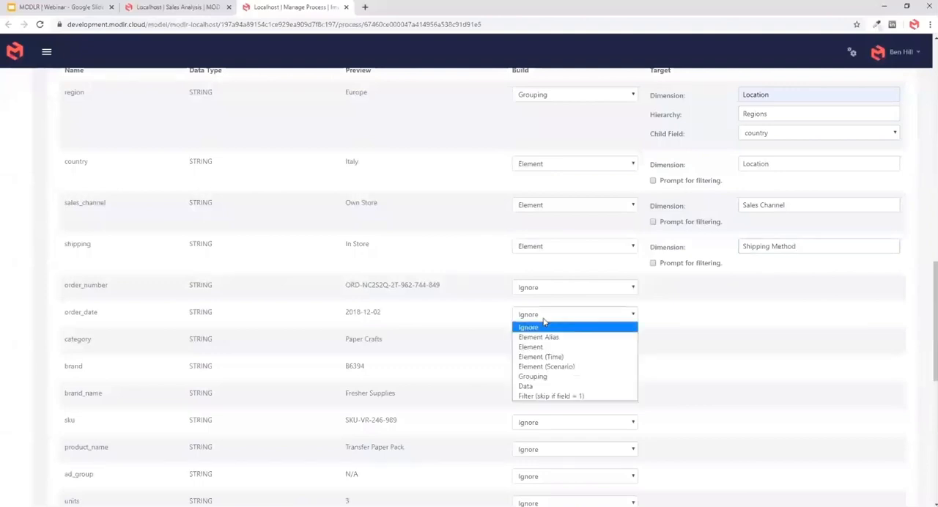
left_click(544, 357)
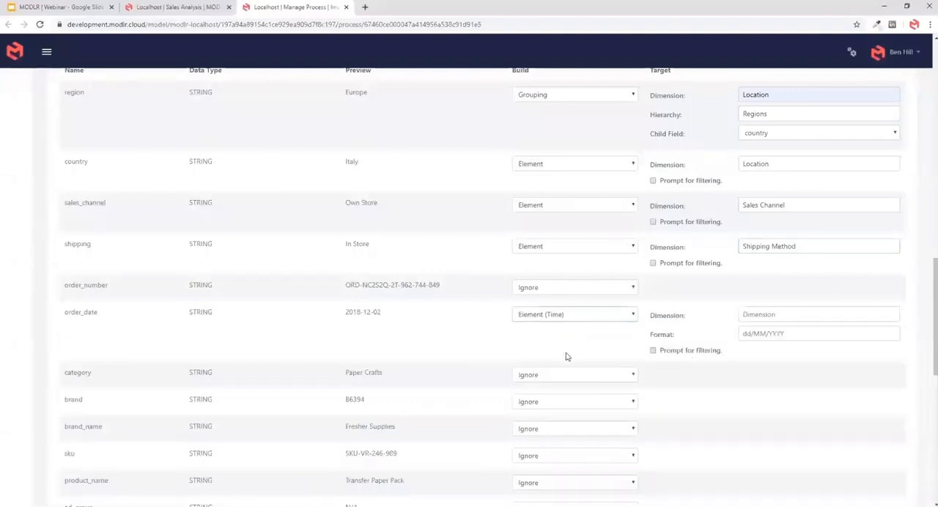
left_click(771, 331)
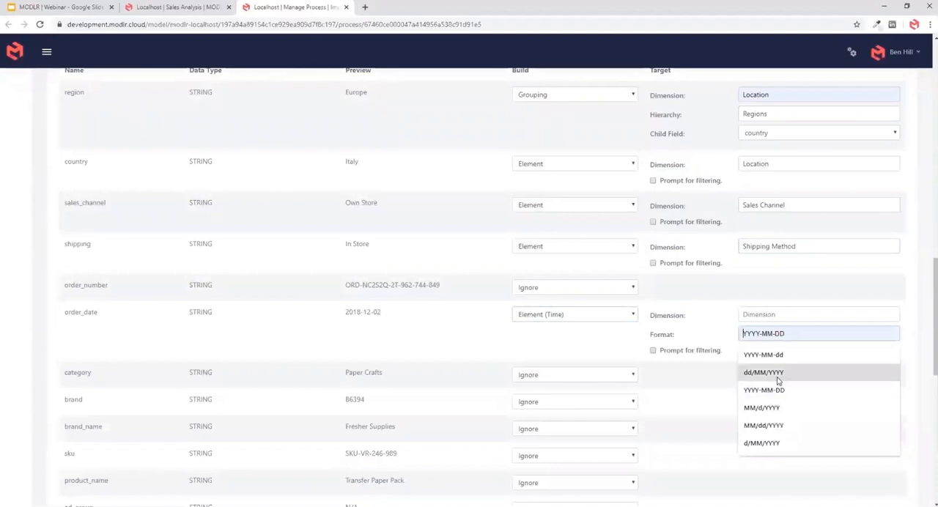
left_click(772, 357)
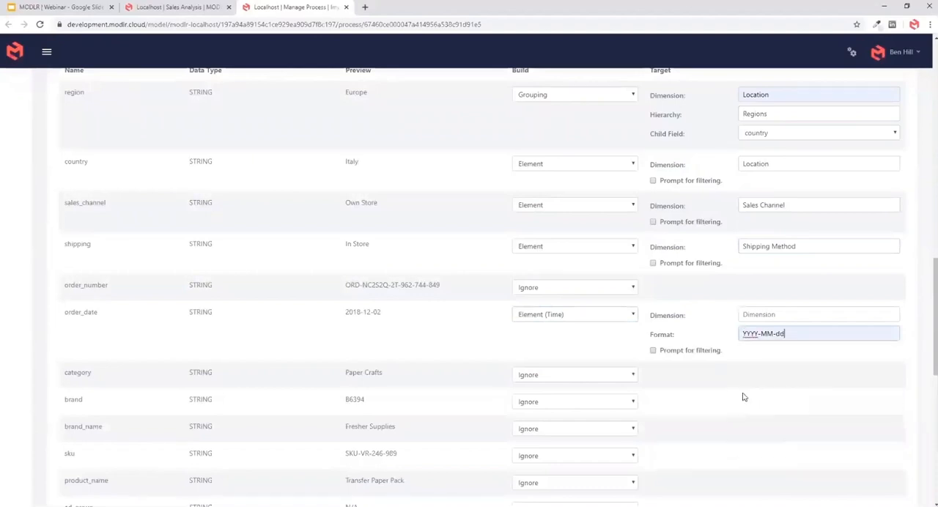
left_click(763, 317)
type("Time")
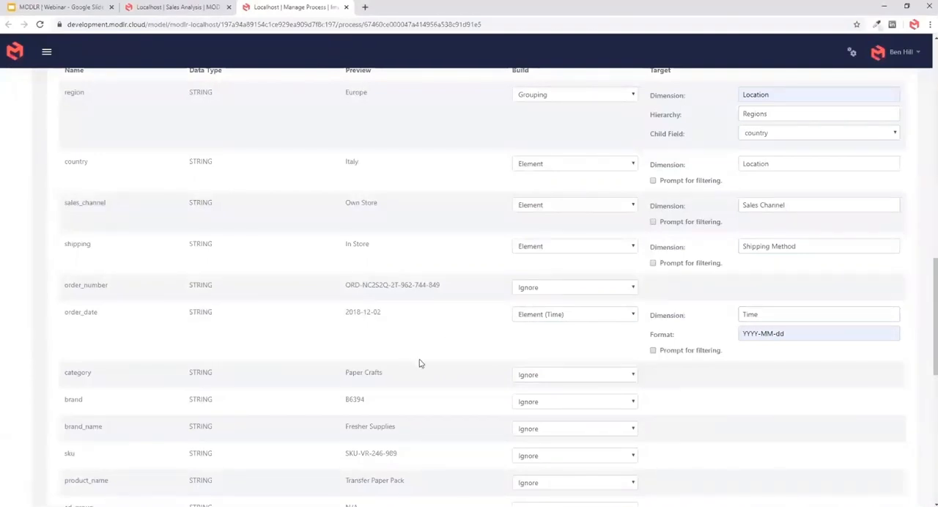
scroll(427, 346, "down", 4)
left_click_drag(345, 164, 378, 174)
left_click(450, 242)
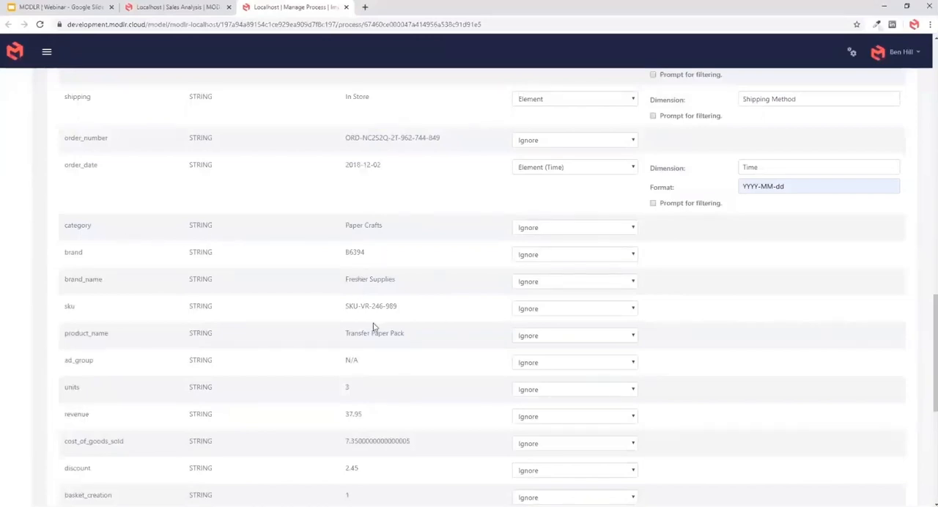
- Build the allproductgroups field as a Grouping in the Product dimension with hierarchy Brands and child field category
scroll(451, 390, "down", 5)
left_click(539, 283)
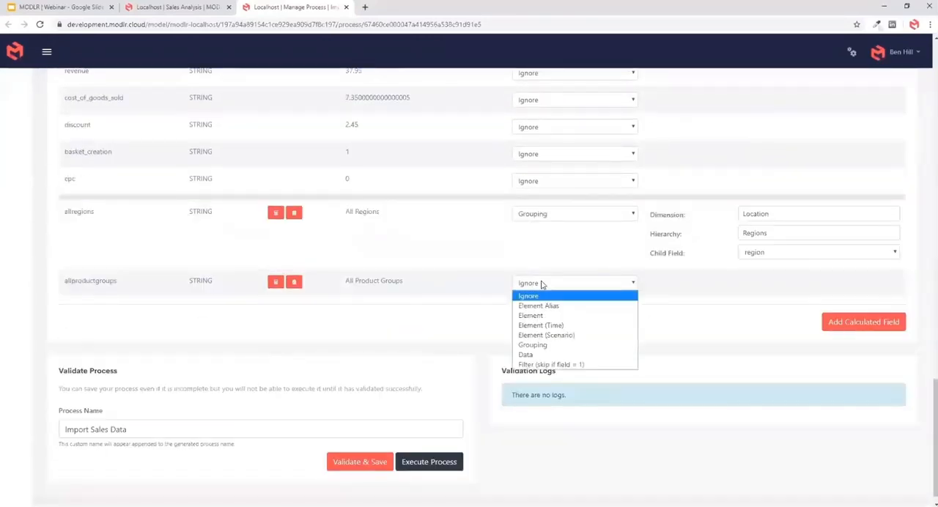
left_click(534, 345)
left_click(762, 282)
type("Product")
left_click_drag(767, 282, 704, 276)
left_click(704, 276)
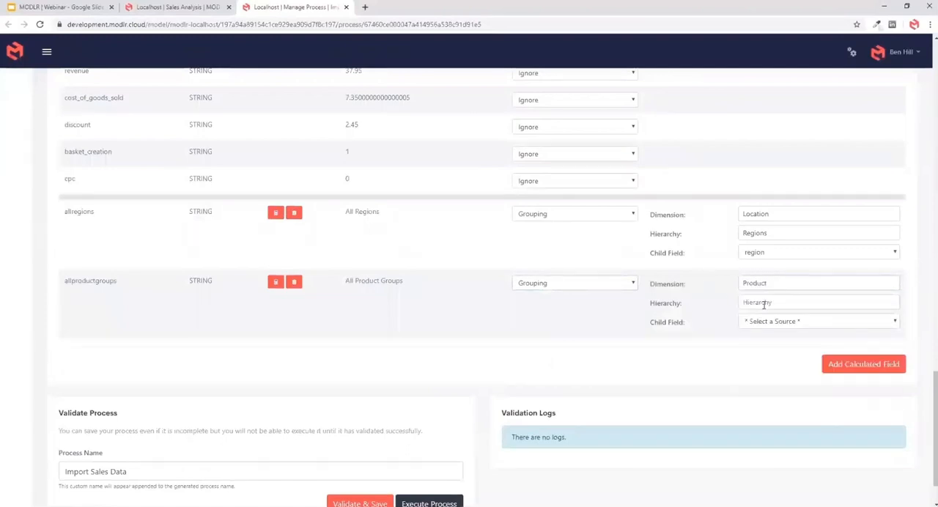
left_click(765, 303)
left_click(762, 392)
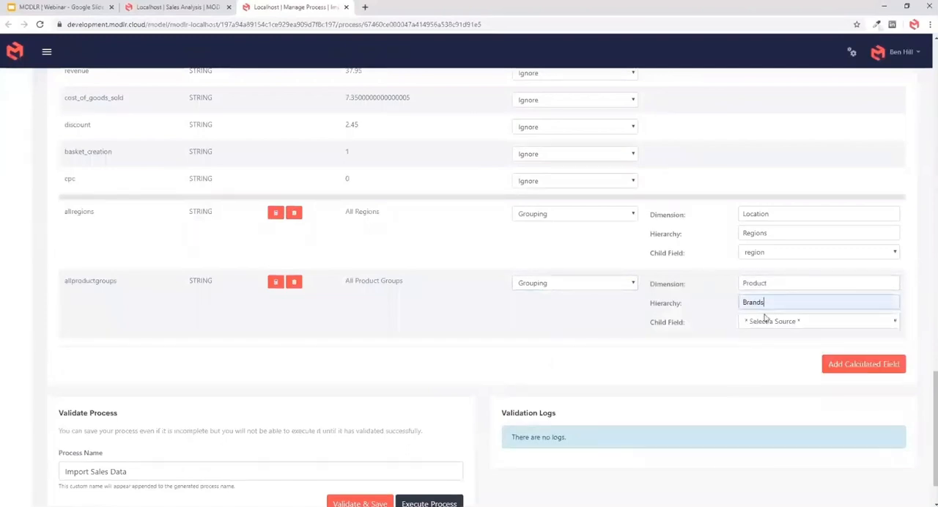
left_click(767, 322)
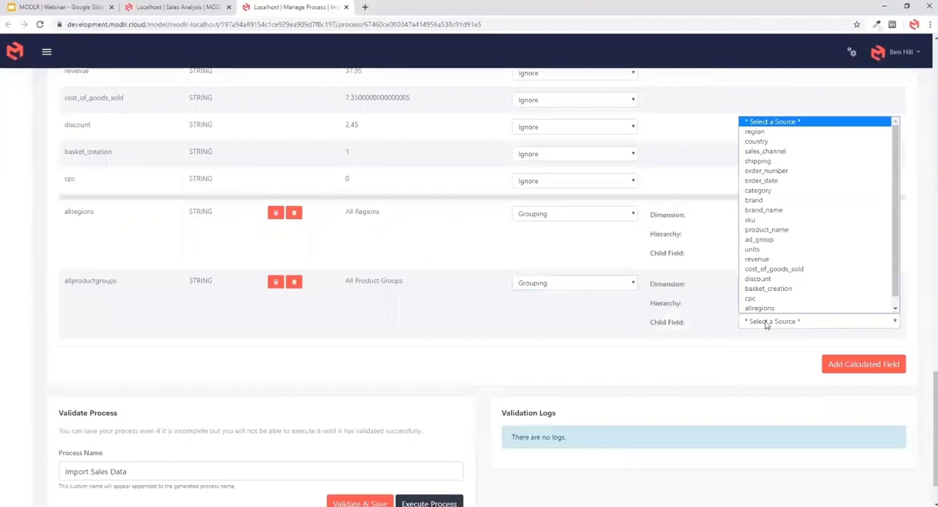
left_click(764, 192)
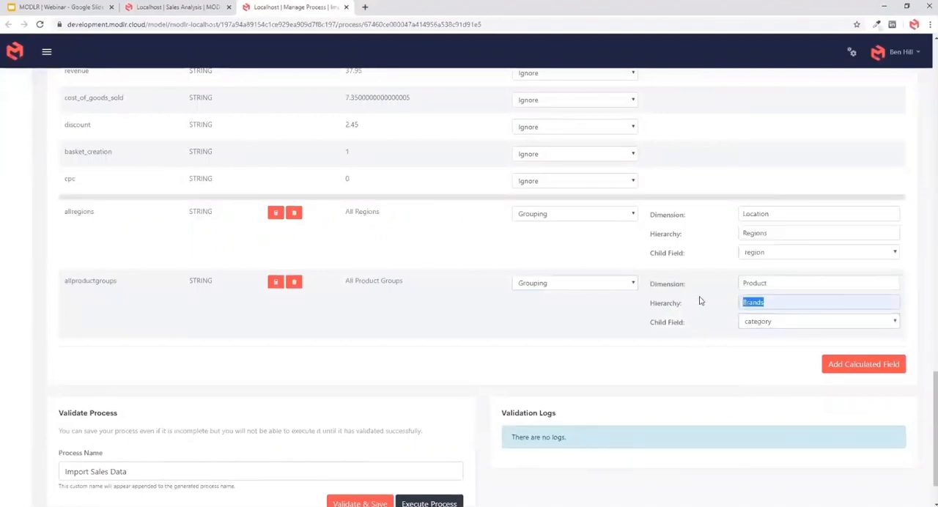
- Build the category field as a Grouping with the dimension Prduct and the hierarchy Brands
scroll(667, 338, "up", 5)
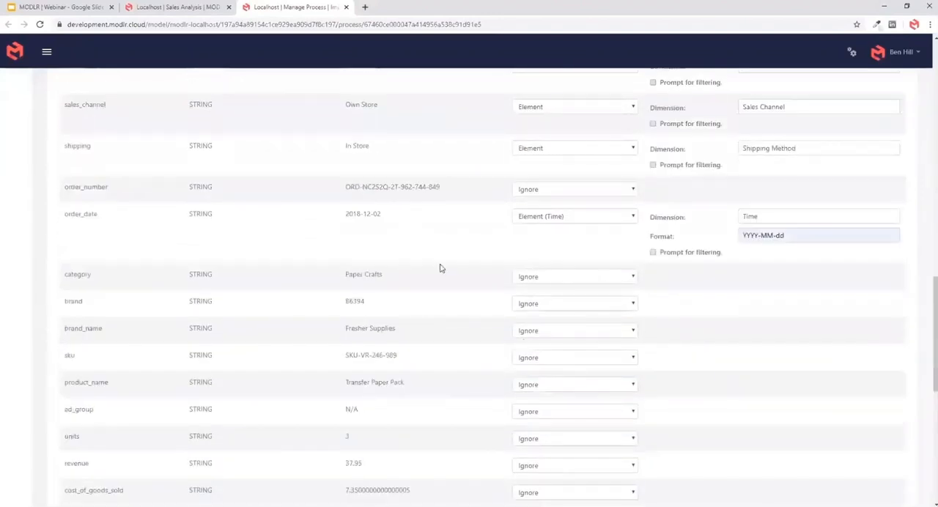
left_click(546, 277)
left_click(544, 339)
left_click(792, 276)
type("Brands")
double_click(775, 279)
type("Prouct")
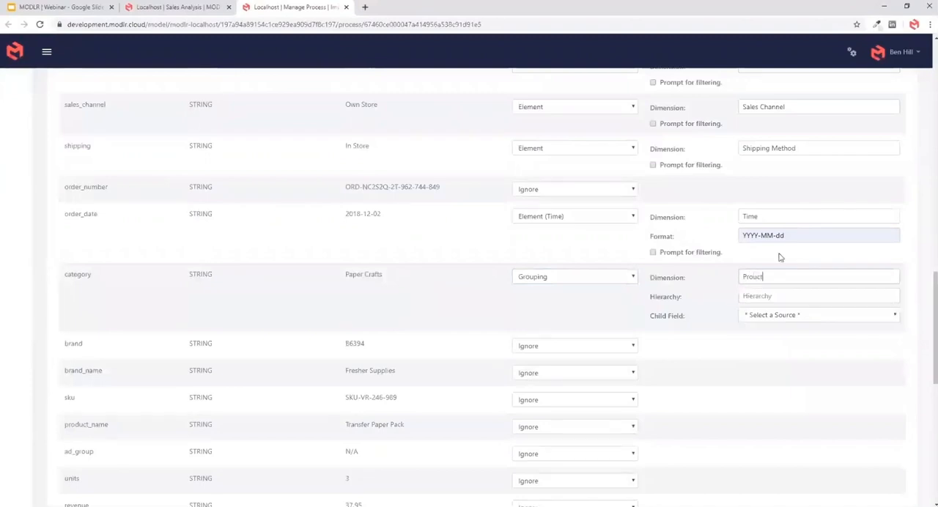
left_click(757, 296)
left_click(752, 387)
- Set the category grouping's child field to brand and build the brand field as a Grouping in the same dimension
left_click(544, 354)
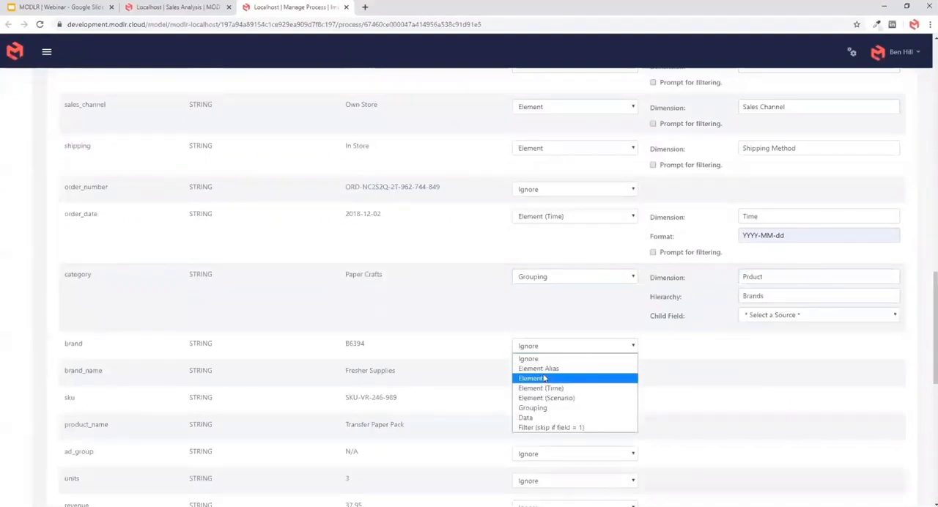
left_click(548, 377)
left_click(762, 316)
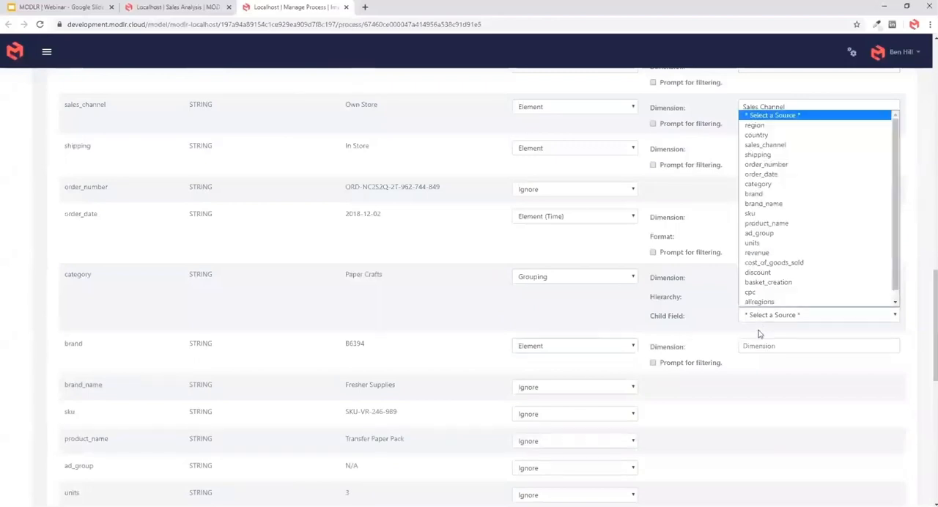
left_click(765, 192)
left_click(754, 367)
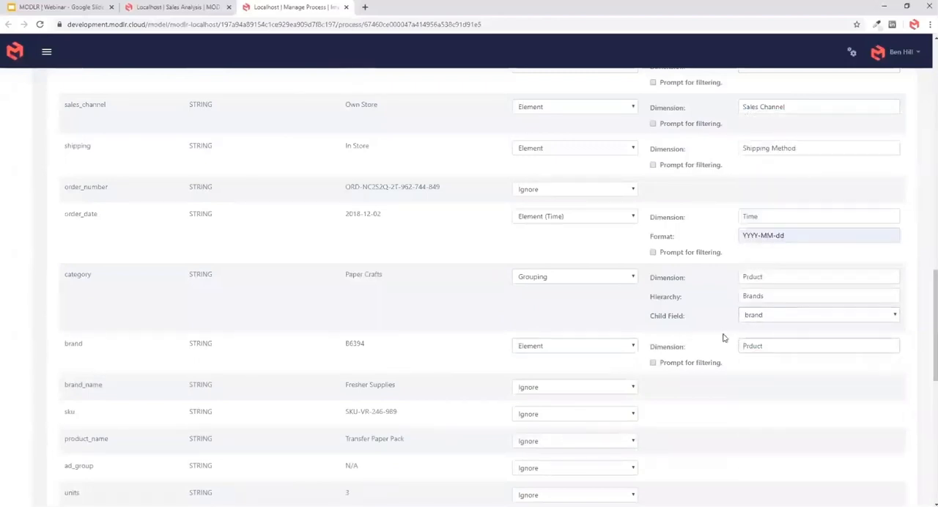
left_click(605, 345)
left_click(548, 408)
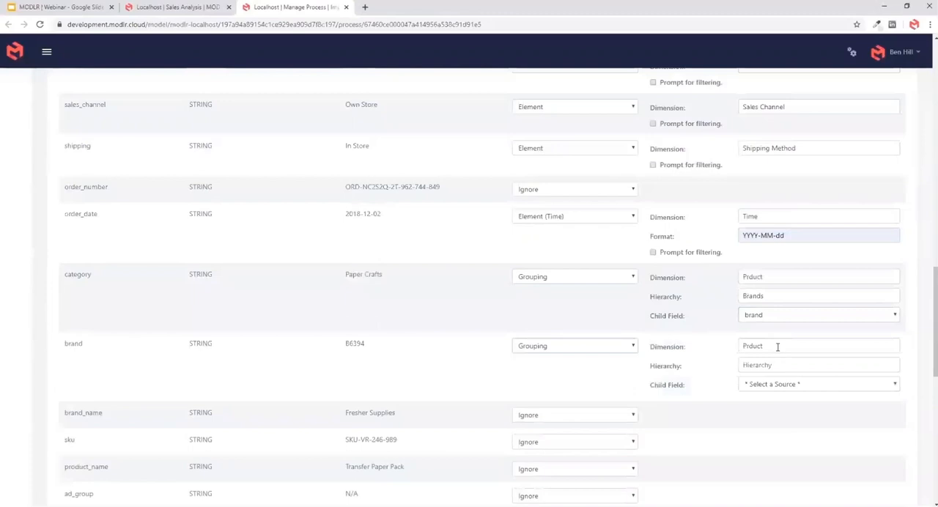
- Correct the dimension name to Product for both the category and brand groupings
left_click(753, 277)
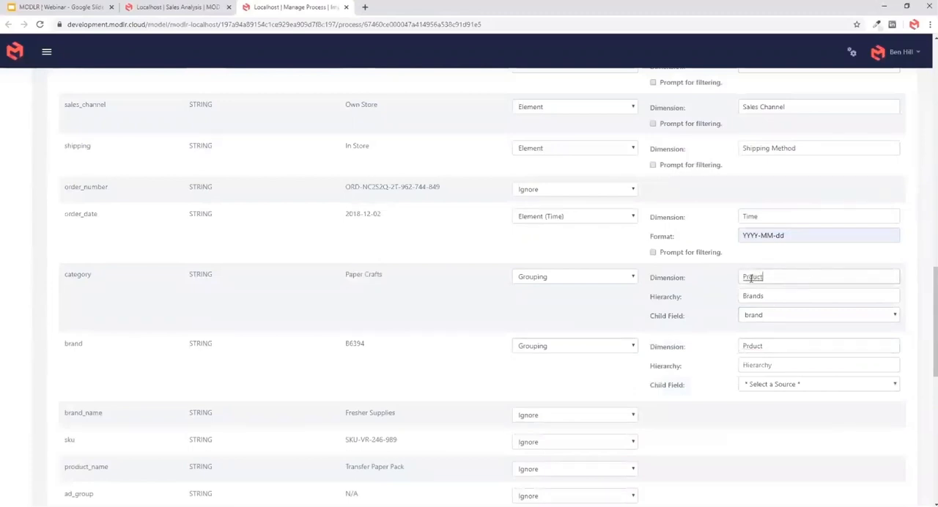
type("o")
left_click_drag(779, 276, 691, 292)
key("ctrl+c")
left_click_drag(773, 348, 716, 365)
key("ctrl+v")
left_click(716, 366)
- Set the brand grouping's hierarchy to Brands and its child field to sku
left_click_drag(793, 297, 728, 329)
key("ctrl+c")
left_click(743, 364)
key("ctrl+v")
left_click(696, 376)
left_click(757, 385)
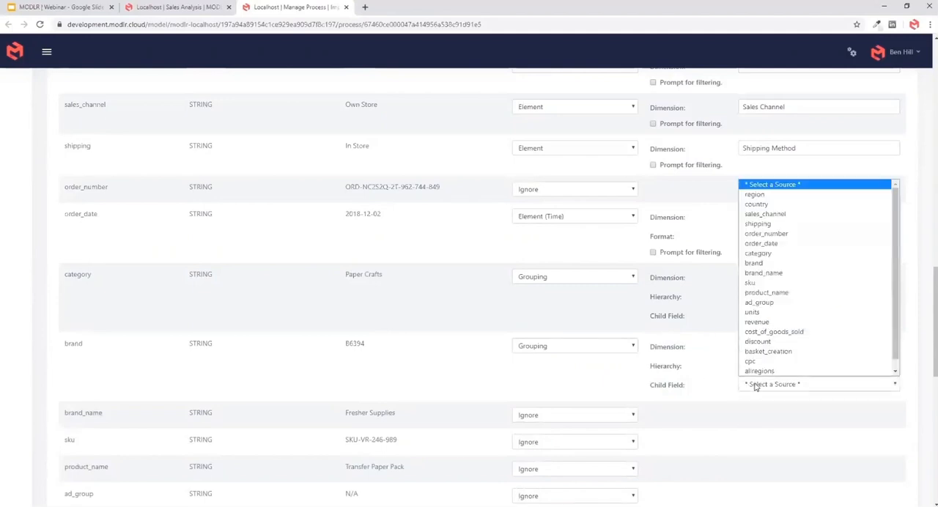
left_click(763, 281)
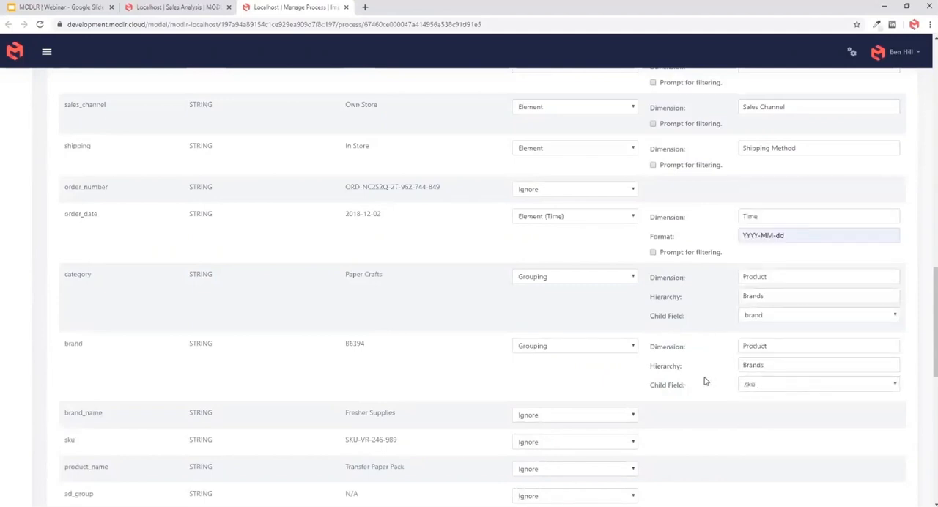
- Build the brand_name field as an Element Alias in the Product dimension, with alias Name and element field brand
scroll(703, 388, "down", 2)
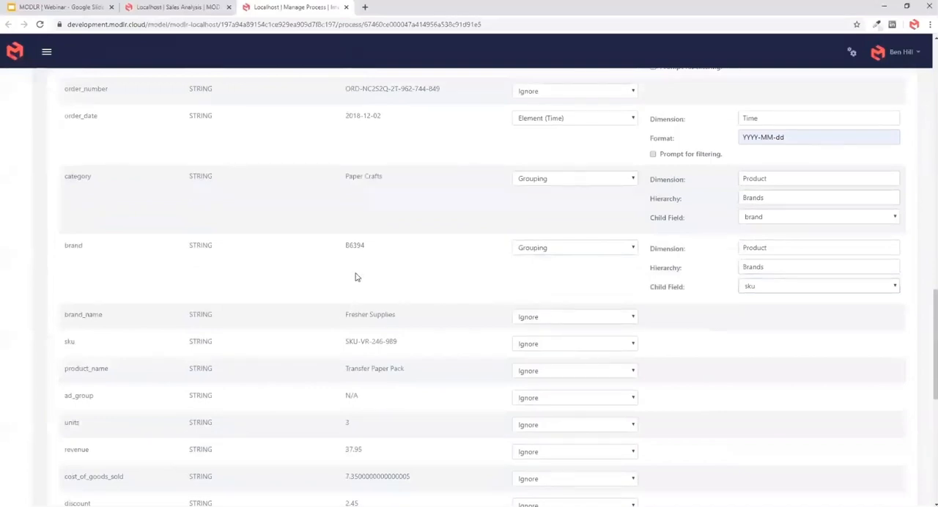
double_click(347, 245)
left_click_drag(348, 314, 416, 317)
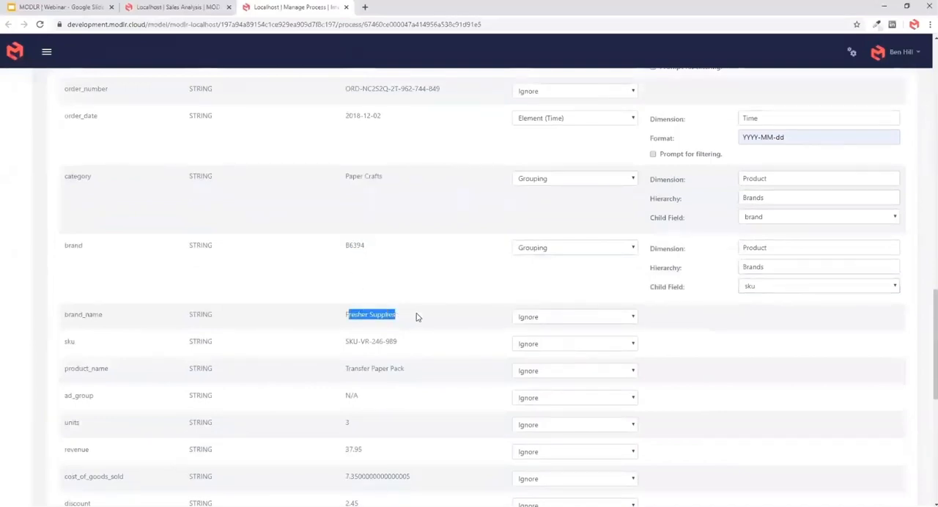
left_click(565, 315)
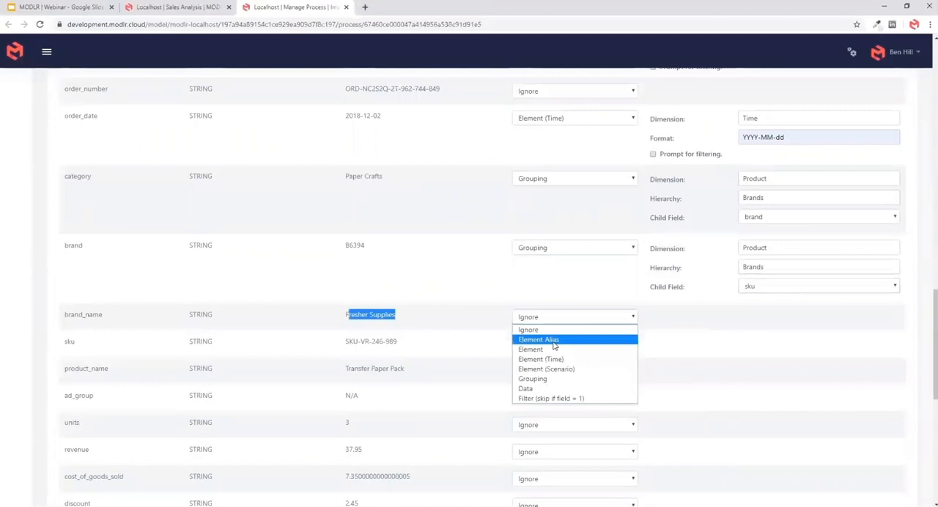
left_click(554, 341)
left_click(769, 249)
left_click(776, 316)
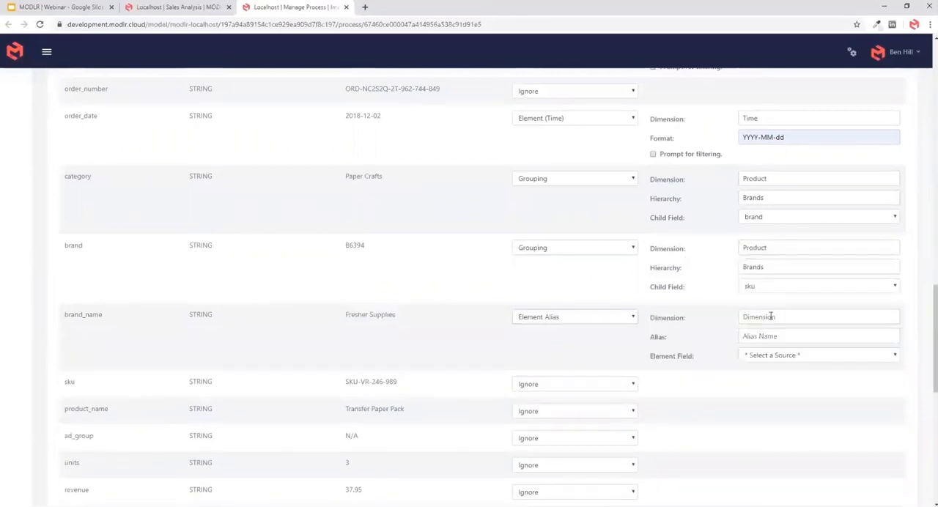
left_click(758, 336)
type("Name")
left_click(762, 357)
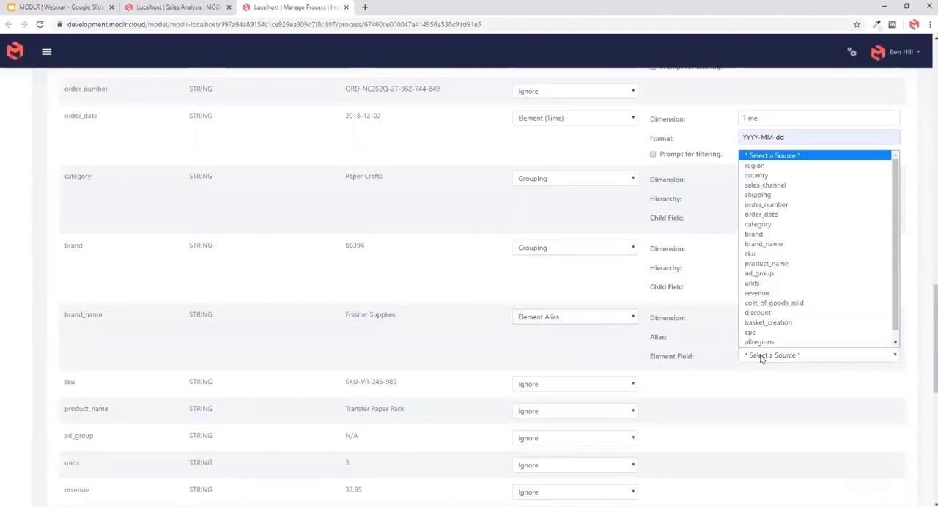
left_click(773, 233)
- Build the sku field as an Element of the Product dimension
scroll(591, 417, "down", 1)
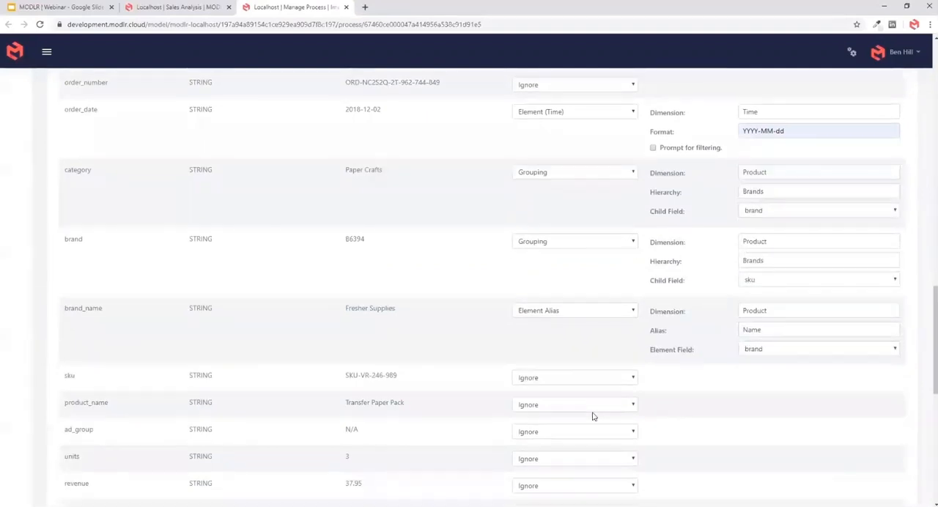
left_click(534, 336)
left_click(544, 367)
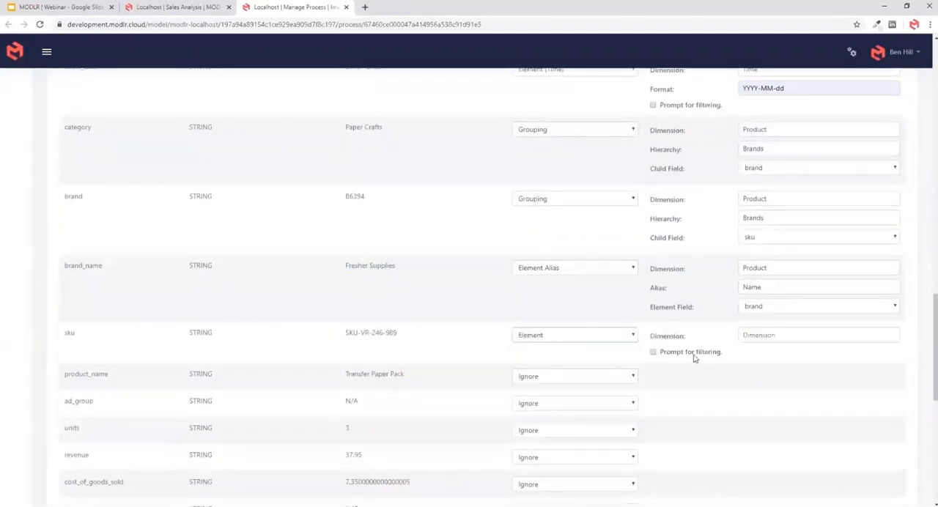
left_click(793, 267)
left_click(785, 337)
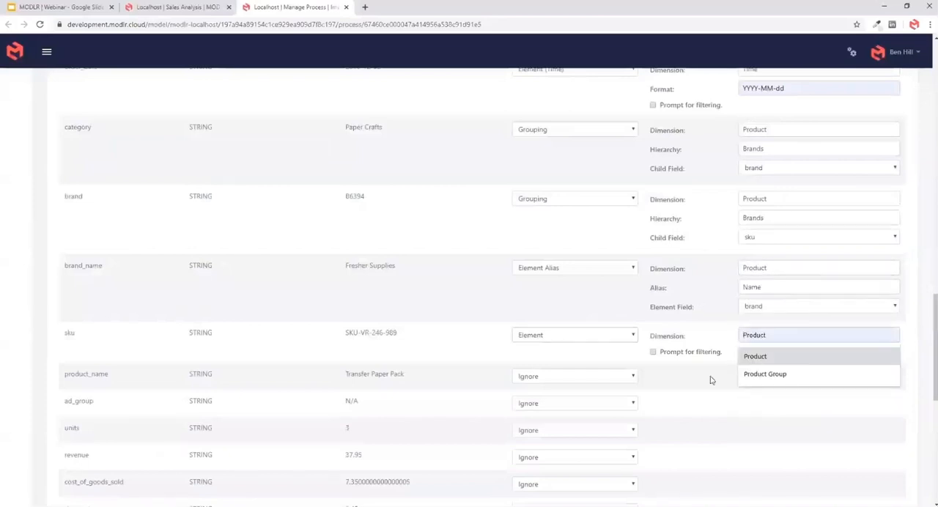
- Build the product_name field as an Element Alias in the Product dimension, with alias Name and element field sku
left_click(561, 378)
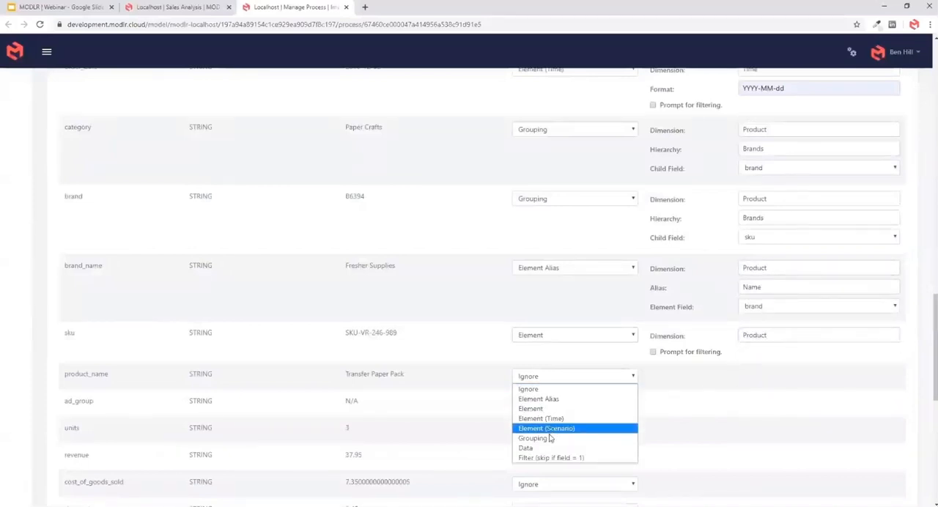
left_click(539, 399)
left_click(765, 375)
left_click(743, 409)
left_click(753, 397)
type("Name")
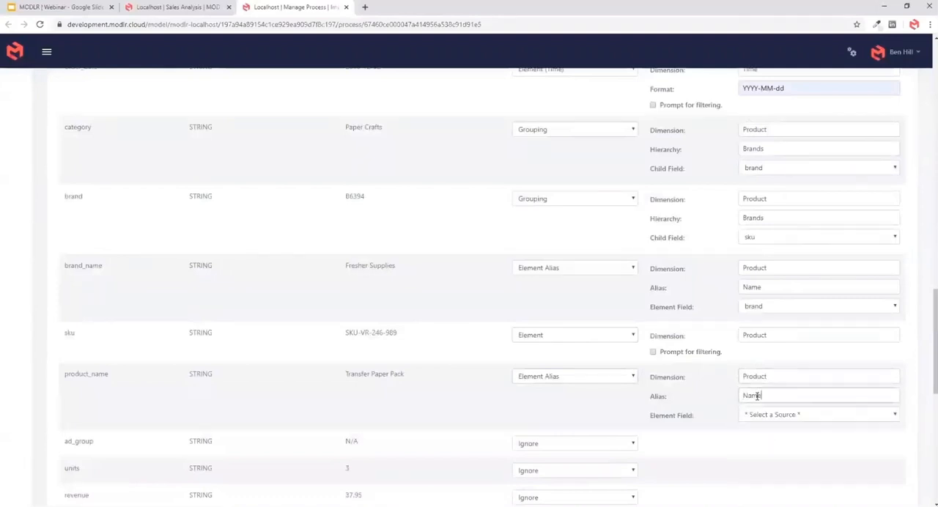
left_click(760, 416)
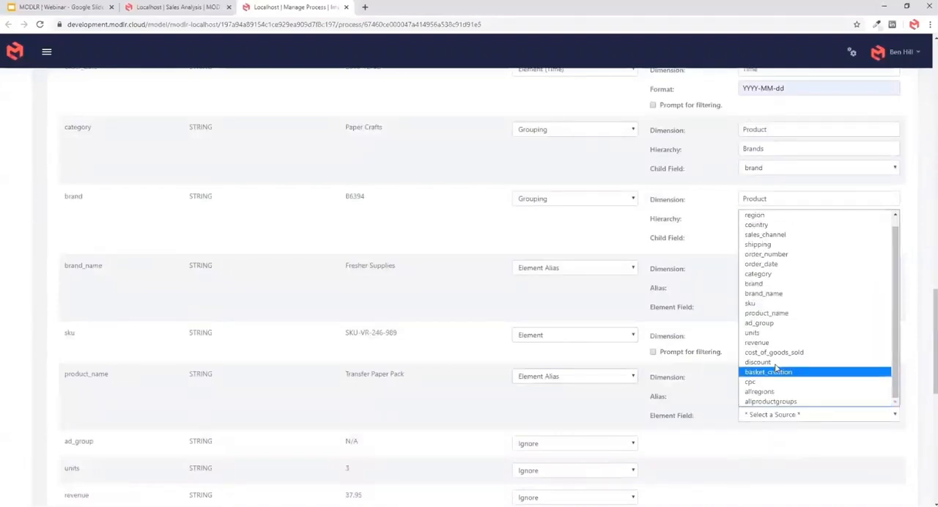
left_click(766, 303)
- Leave the ad_group field ignored and build the units field as Data with the measure Units
scroll(439, 275, "down", 2)
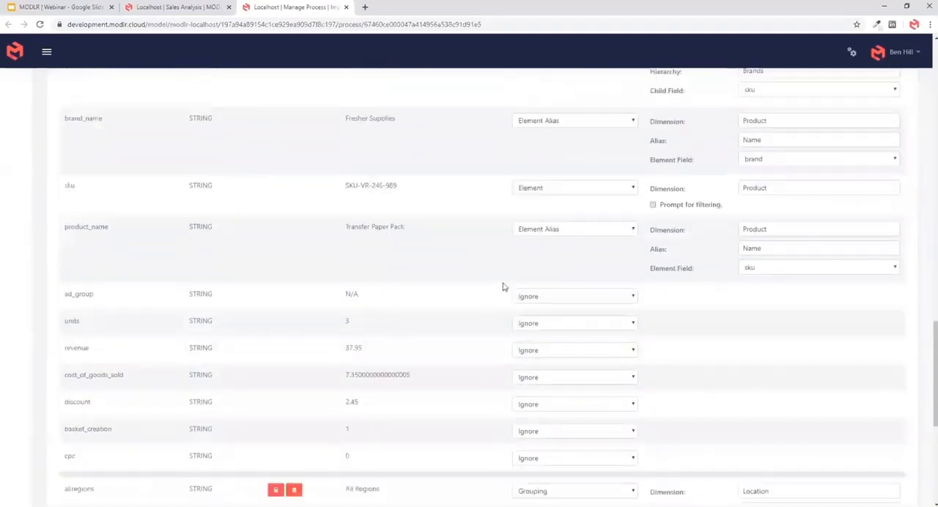
left_click(532, 299)
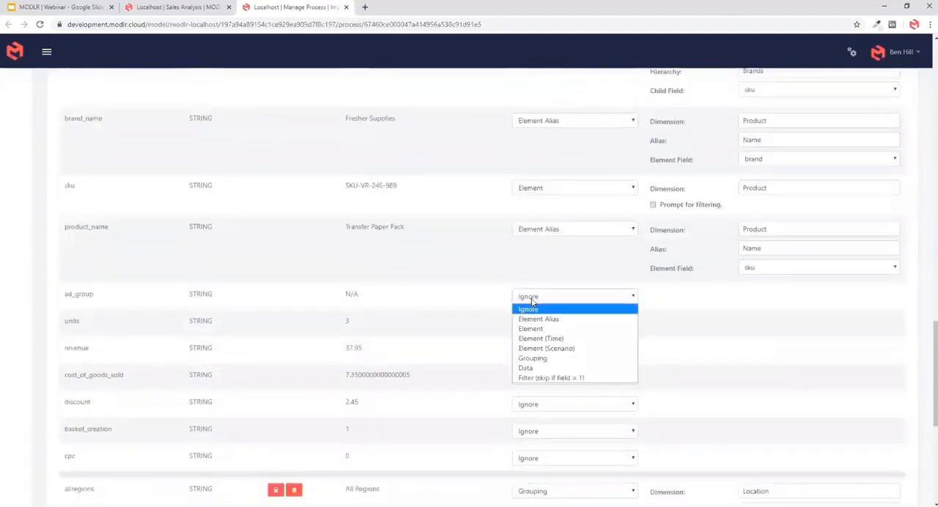
left_click(533, 300)
left_click(534, 329)
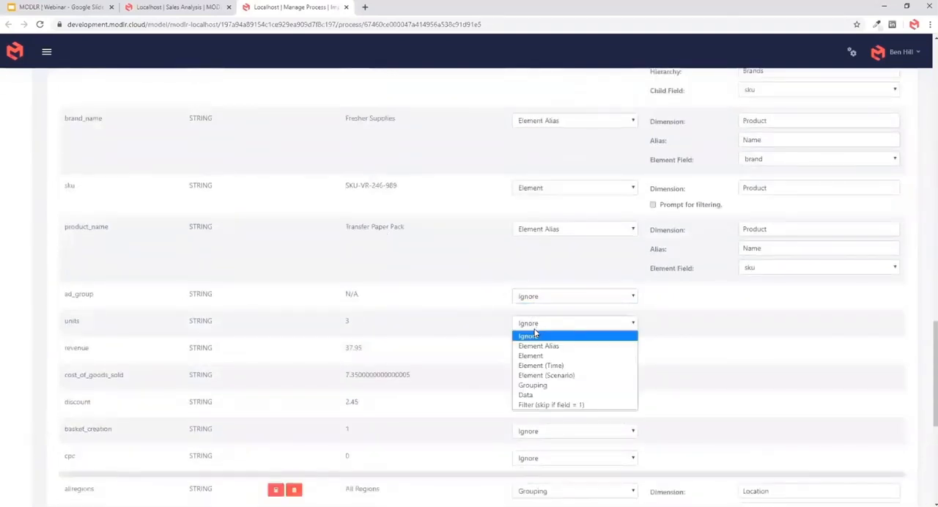
left_click(542, 392)
left_click(758, 323)
type("Units")
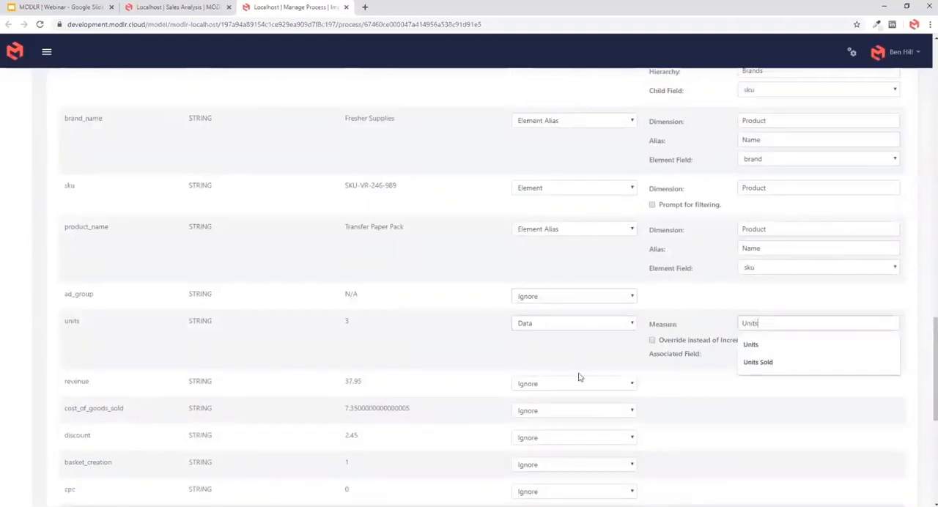
- Build the revenue field as Data with the measure Revenue
left_click(572, 383)
left_click(552, 456)
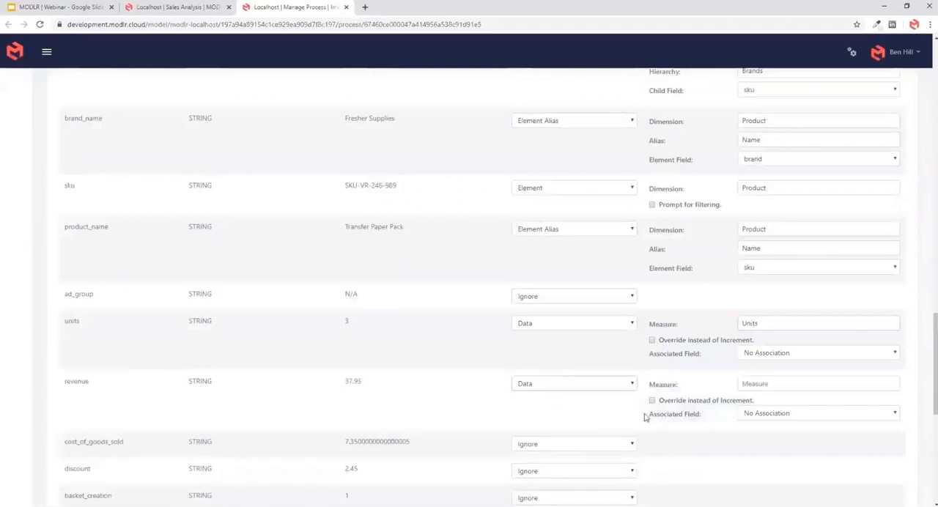
left_click(767, 382)
type("evenue")
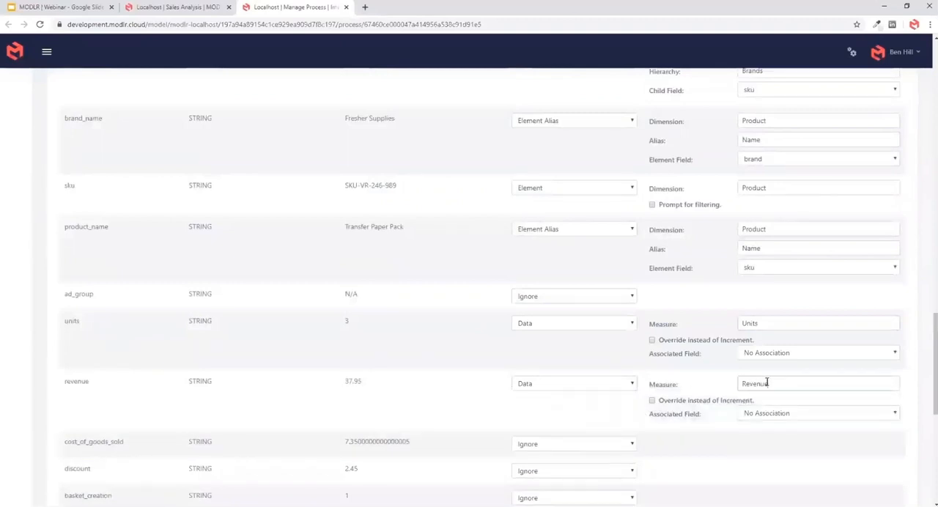
- Build the cost_of_goods_sold field as Data with the measure Cost of Goods Sold
scroll(732, 382, "down", 2)
left_click(594, 297)
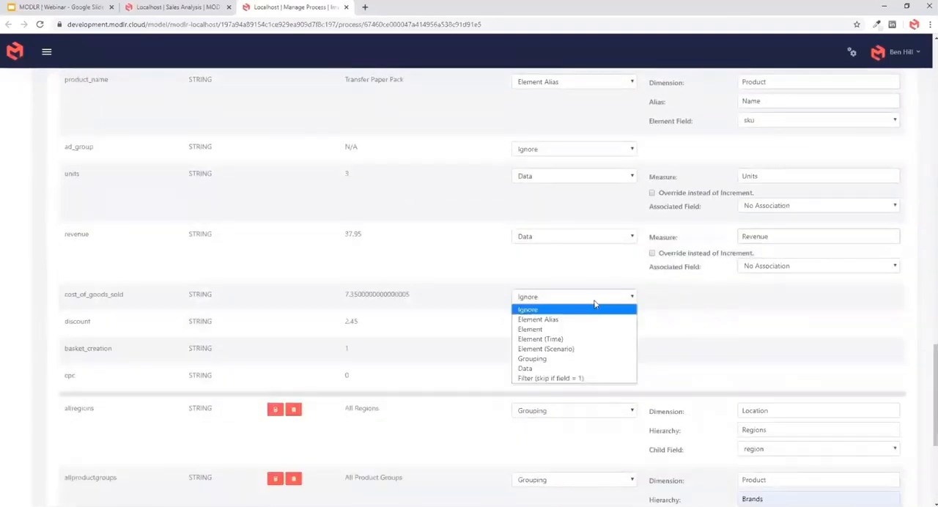
left_click(557, 368)
left_click(747, 296)
type("Cost of Goods Sold")
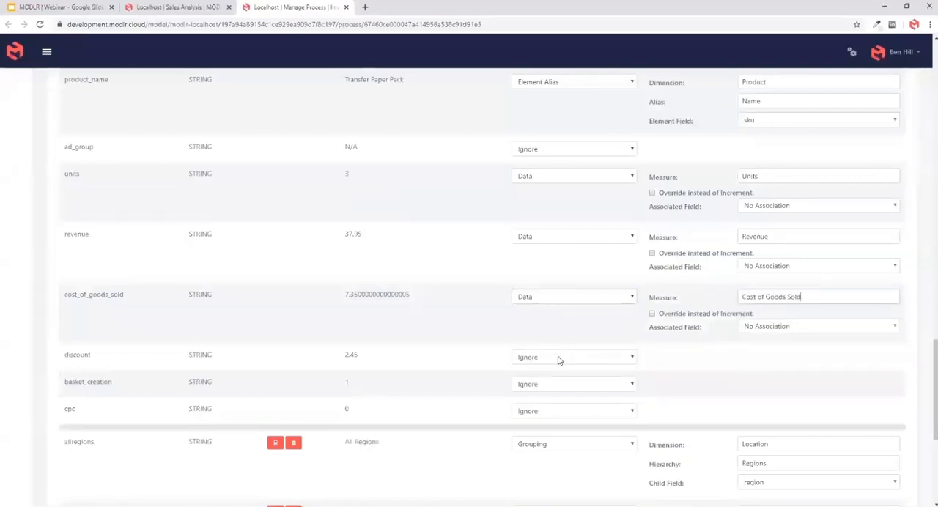
- Build the discount field as Data with the measure Discount
left_click(557, 357)
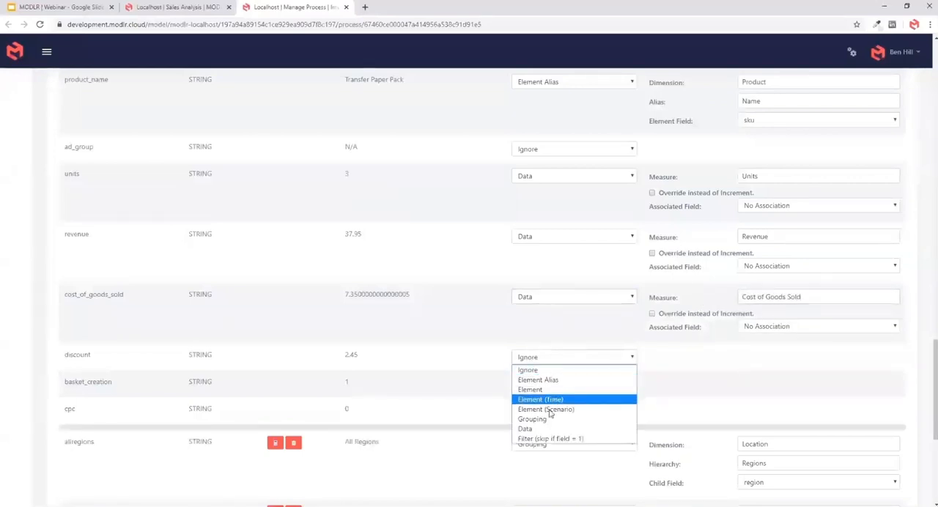
left_click(556, 427)
left_click(767, 358)
type("Disc")
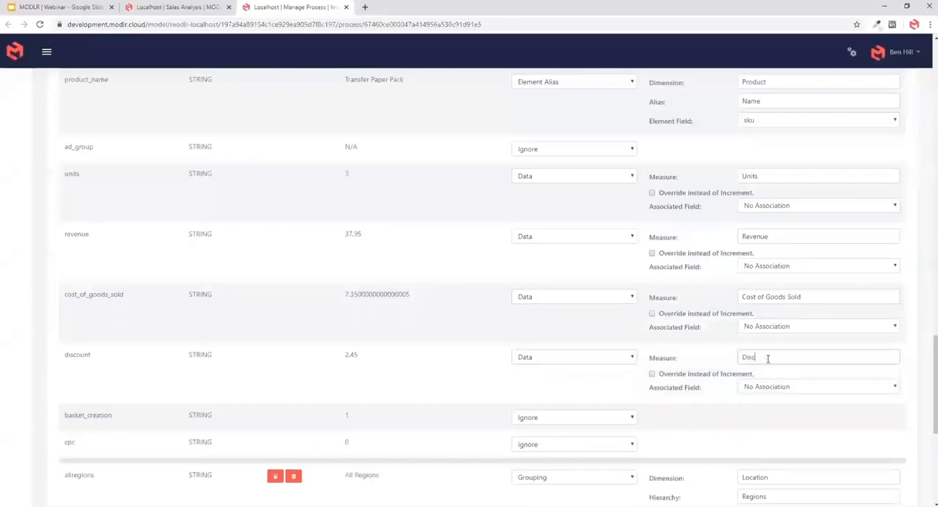
type("ount")
- Build the basket_creation field as Data with the measure Orders
scroll(750, 431, "down", 3)
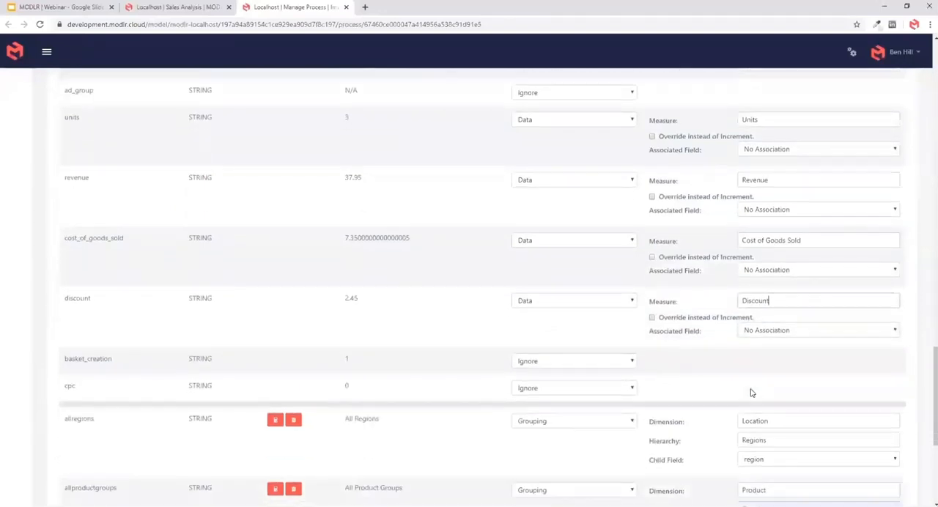
scroll(478, 368, "up", 1)
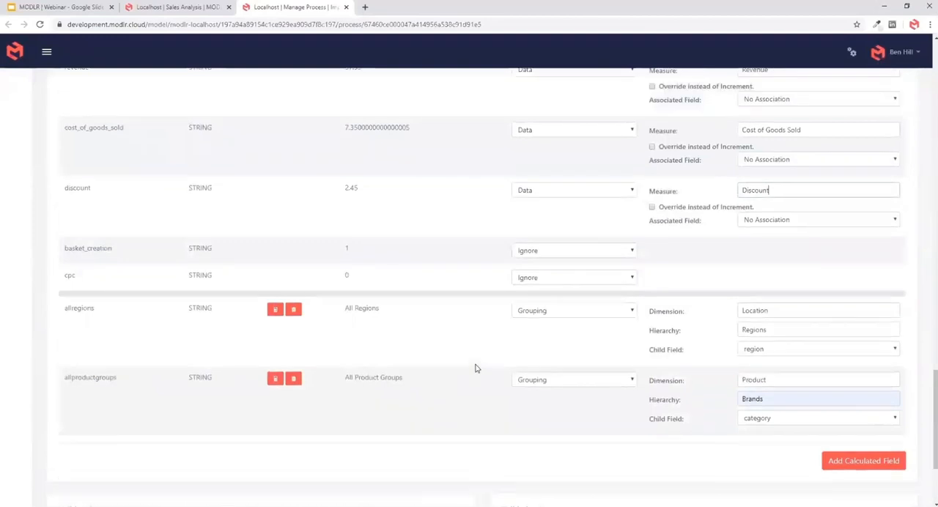
left_click(556, 320)
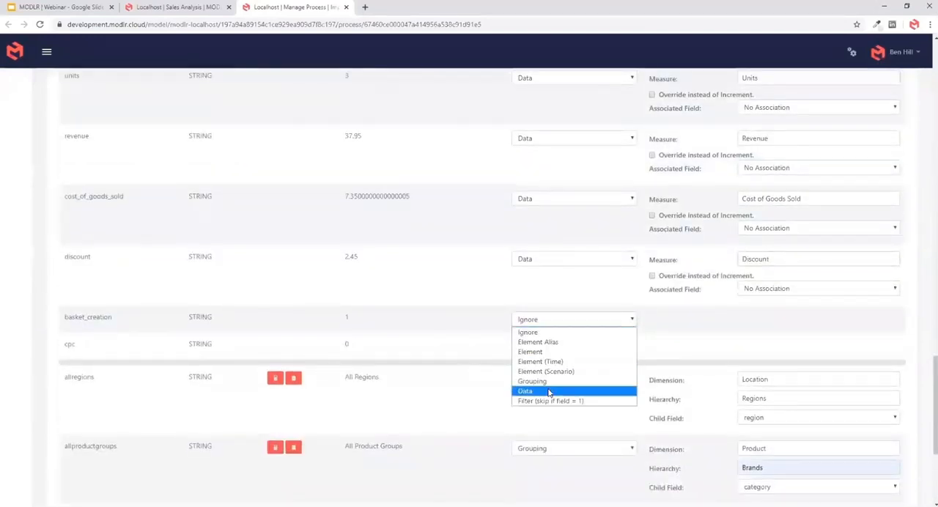
left_click(550, 388)
left_click(783, 318)
type("Orders")
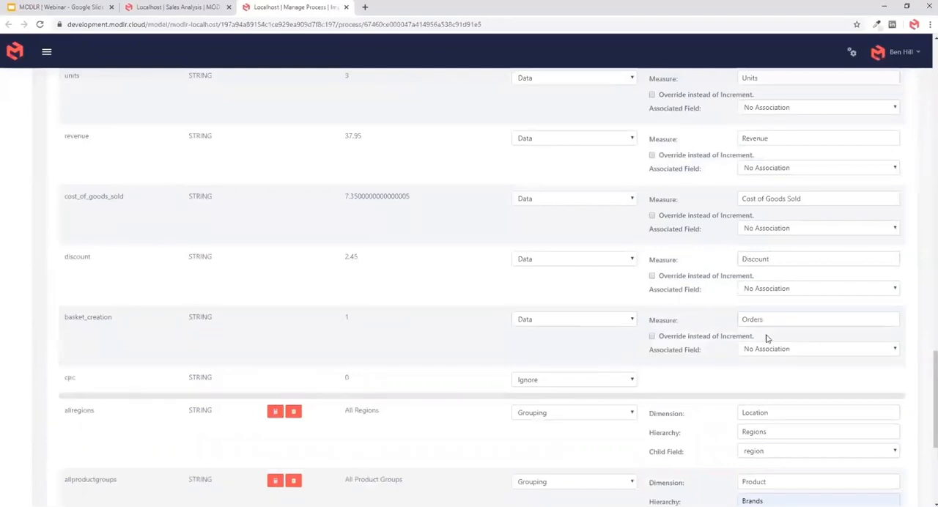
- Validate and save the Import Sales Data process, leaving the cpc field ignored
scroll(293, 262, "down", 4)
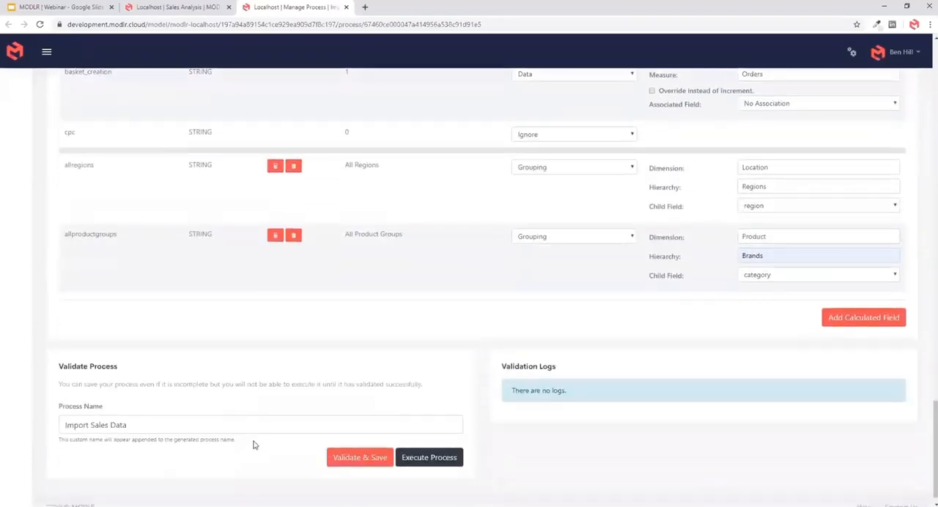
left_click(357, 457)
scroll(417, 381, "up", 10)
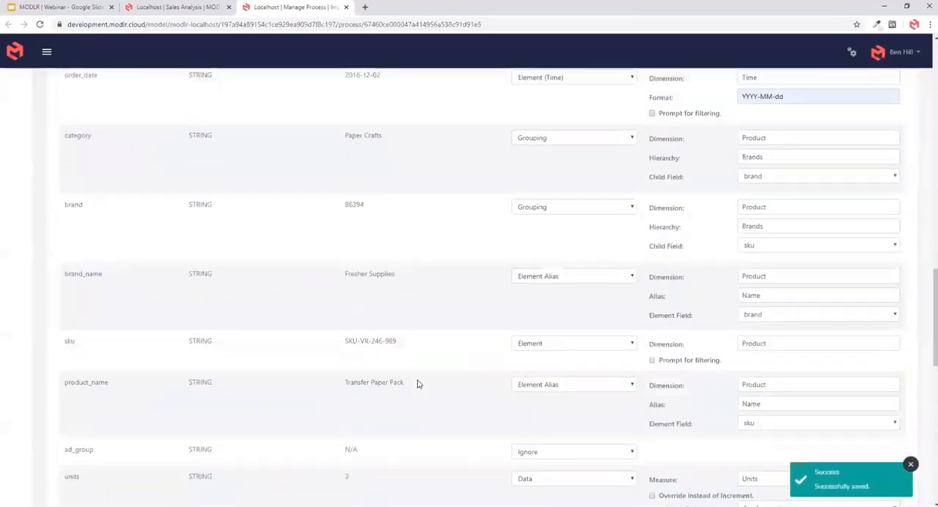
scroll(417, 390, "down", 10)
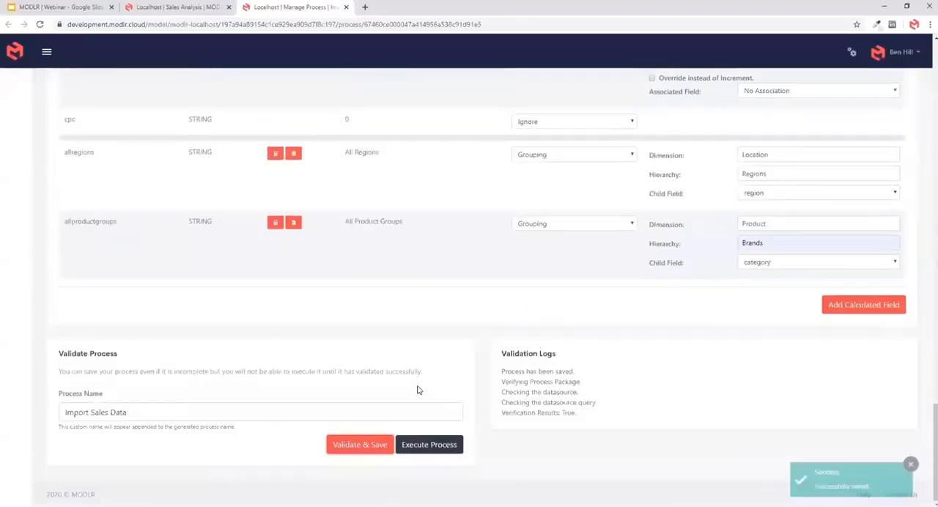
- Execute the Import Sales Data process for the Actual scenario after reviewing the dimensions and cube it will create
left_click(425, 445)
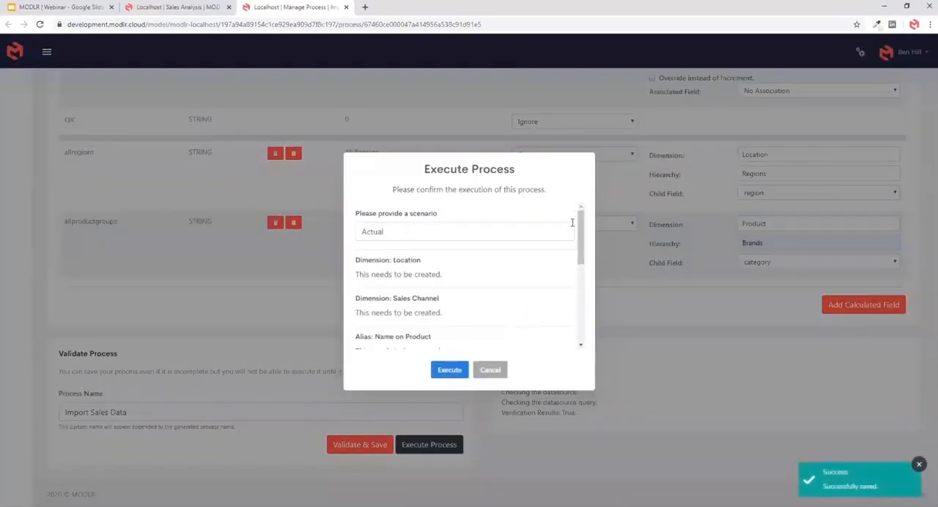
left_click_drag(580, 222, 580, 219)
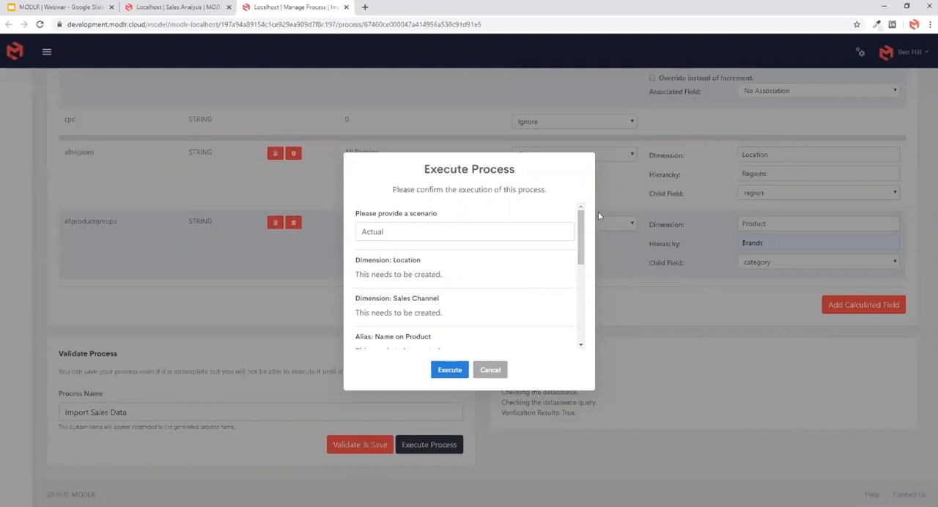
left_click_drag(579, 226, 579, 267)
left_click_drag(578, 274, 578, 314)
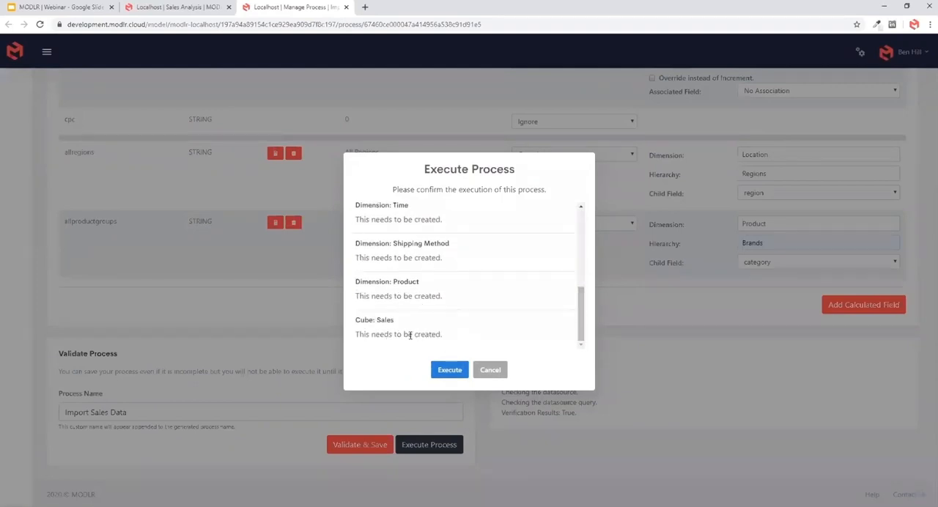
left_click(442, 375)
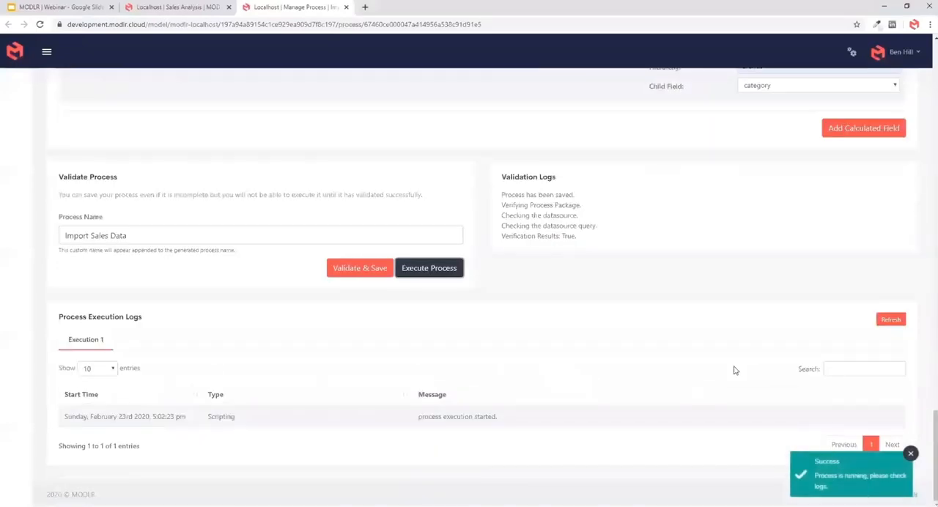
- Check the progress of the Import Sales Data run in its execution log and in the server's process execution monitor
left_click(890, 320)
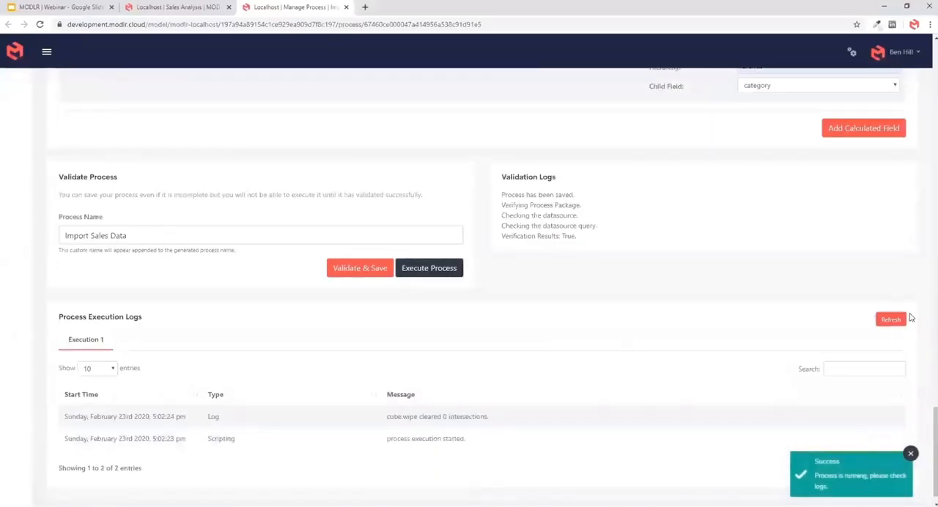
scroll(32, 126, "up", 15)
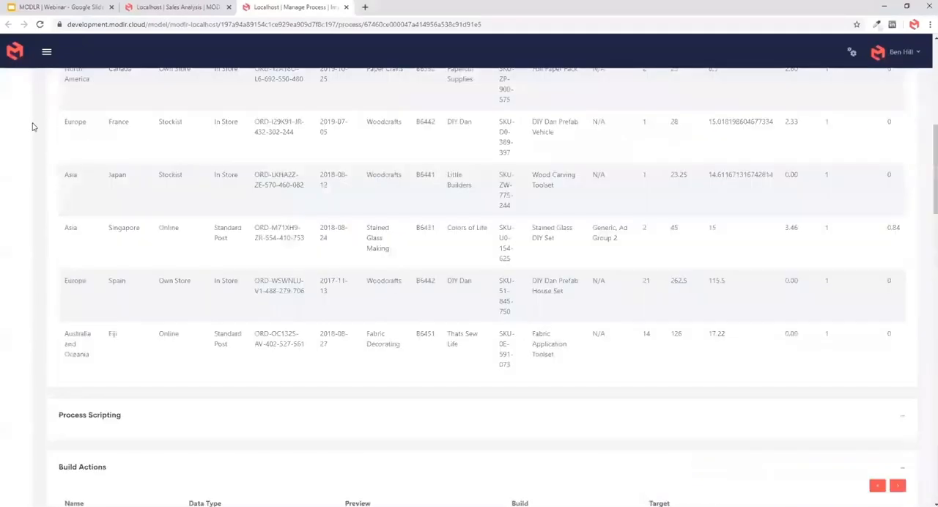
scroll(36, 131, "up", 10)
left_click(849, 52)
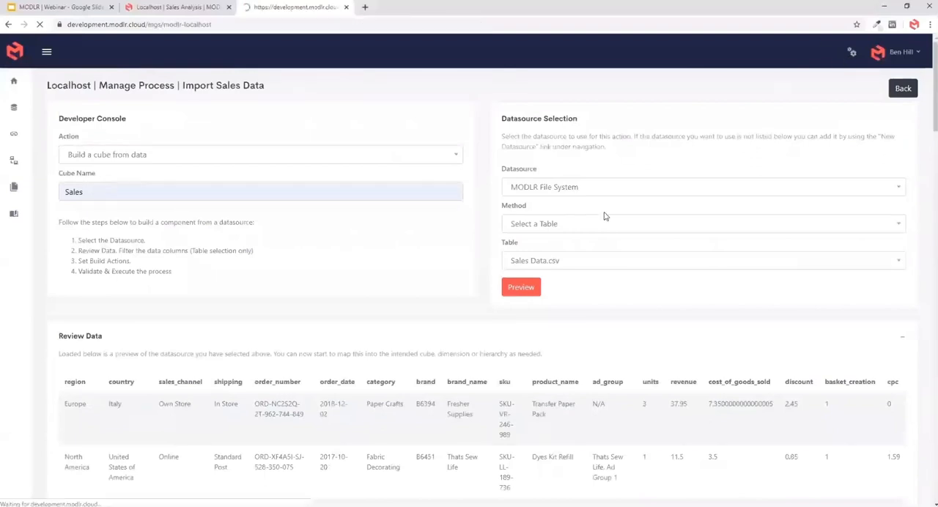
left_click_drag(168, 294, 244, 300)
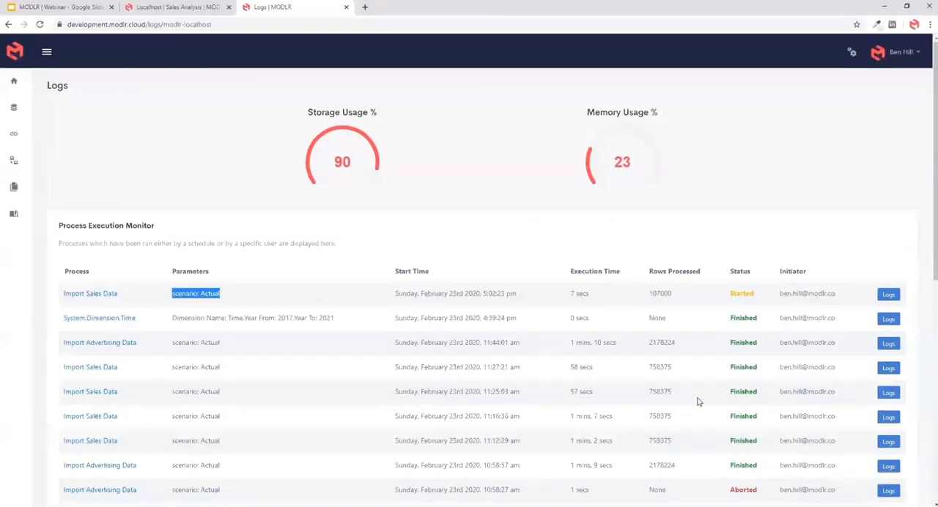
- Go to the dashboard and refresh it repeatedly to follow the Sales Analysis model's cell count during the import
left_click(13, 80)
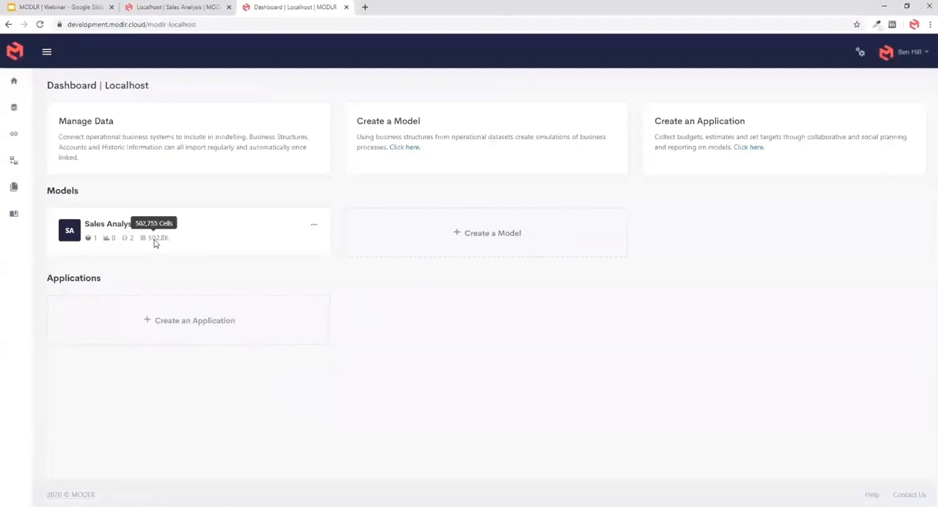
left_click(39, 24)
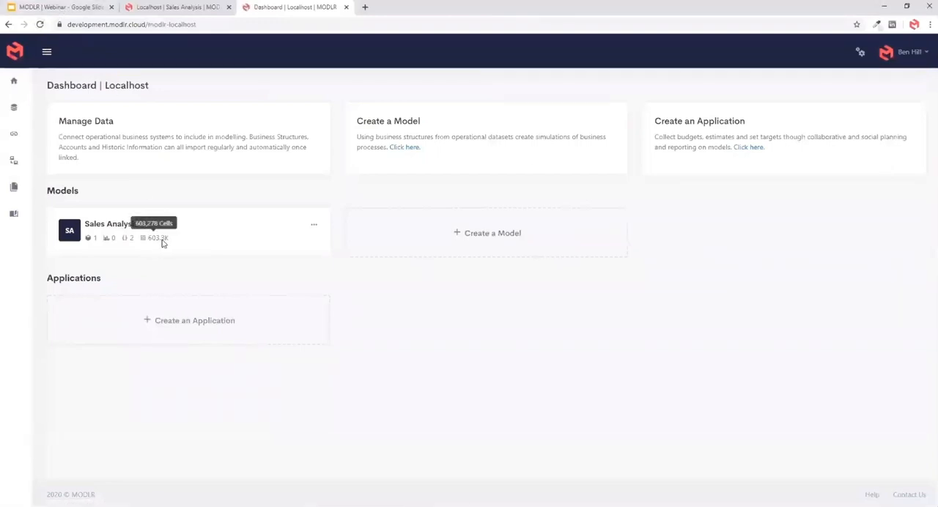
left_click(40, 25)
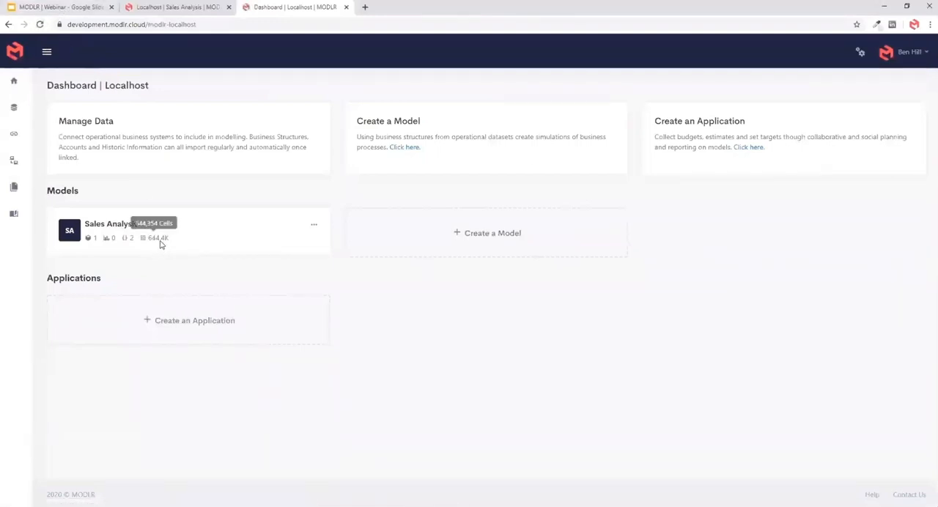
left_click(40, 24)
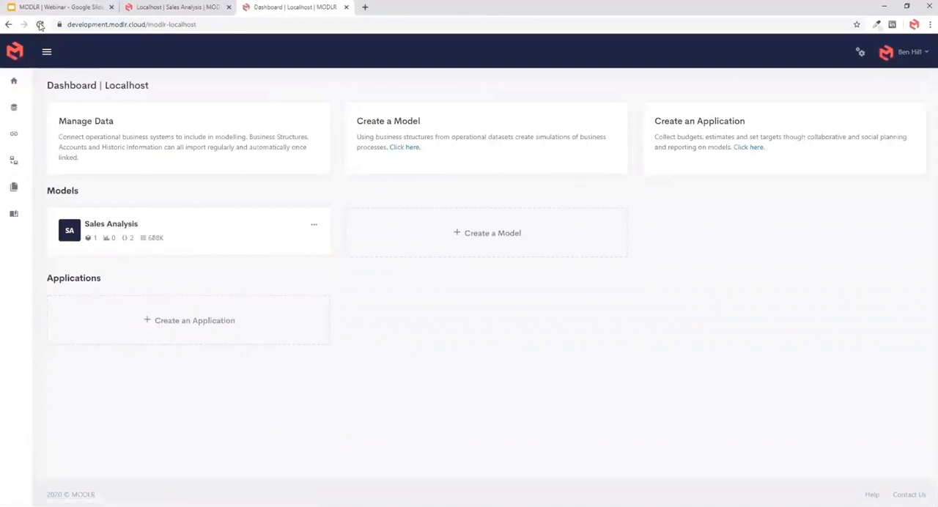
- Create a workview on the Sales cube in Sales Analysis, with Sales Measures on rows, Sales Channel on columns and Product as a selectable dimension
left_click(144, 231)
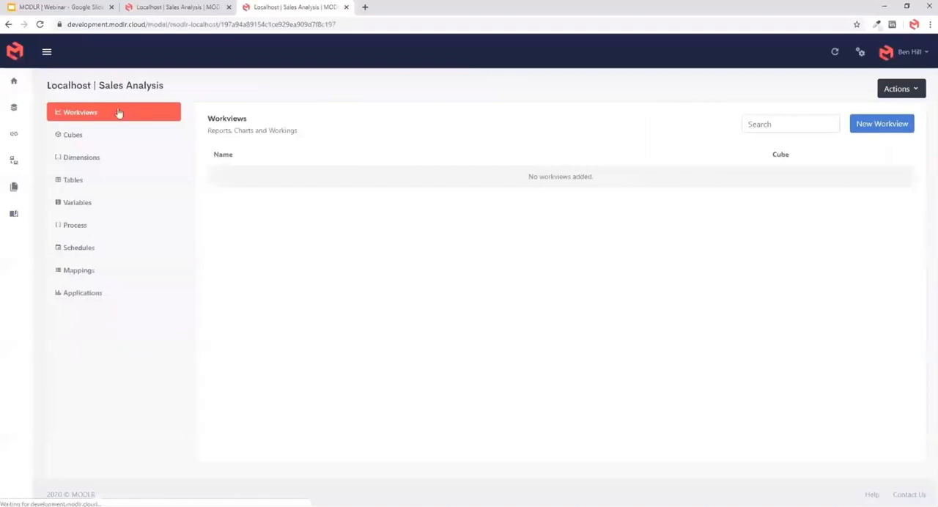
left_click(87, 133)
left_click(220, 178)
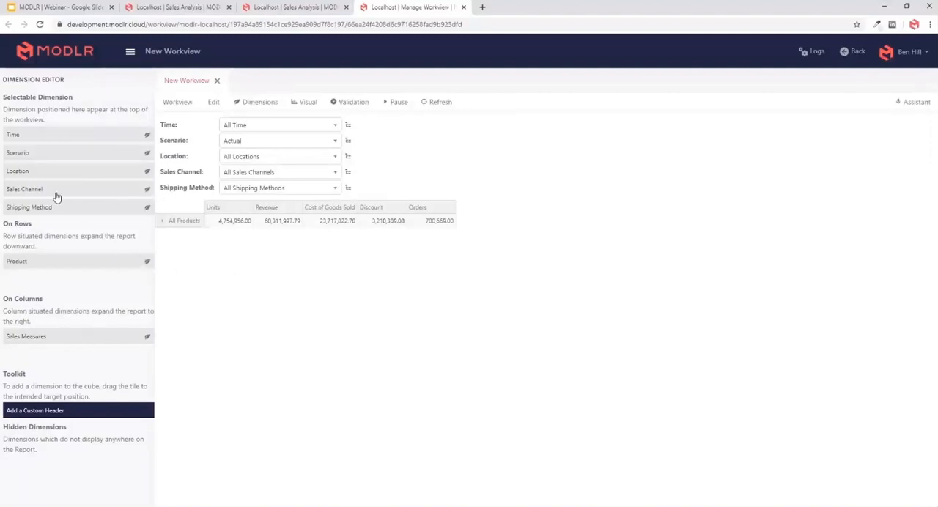
left_click_drag(52, 196, 81, 207)
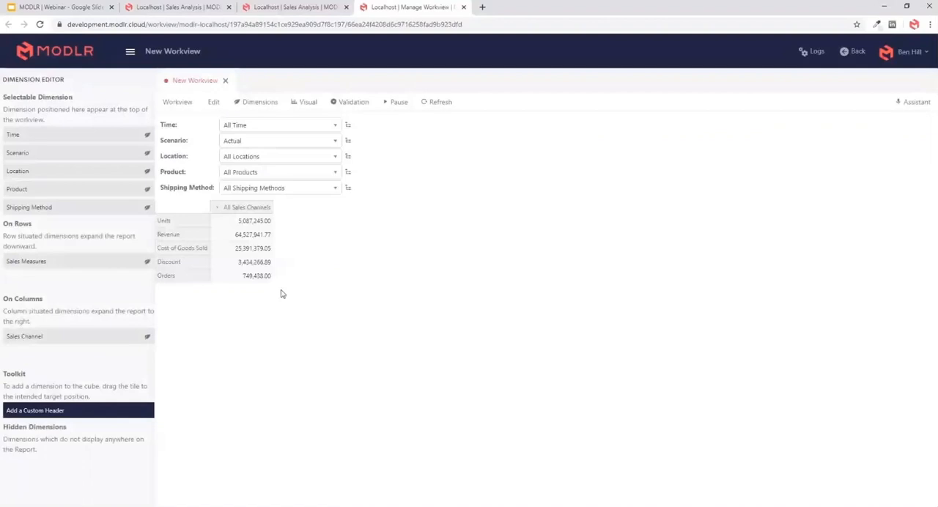
- Replace the Product set with All Product Groups from the Brands hierarchy, added and expanded, and select Paper Crafts
left_click(350, 173)
left_click(353, 162)
left_click(330, 194)
right_click(283, 181)
left_click(301, 204)
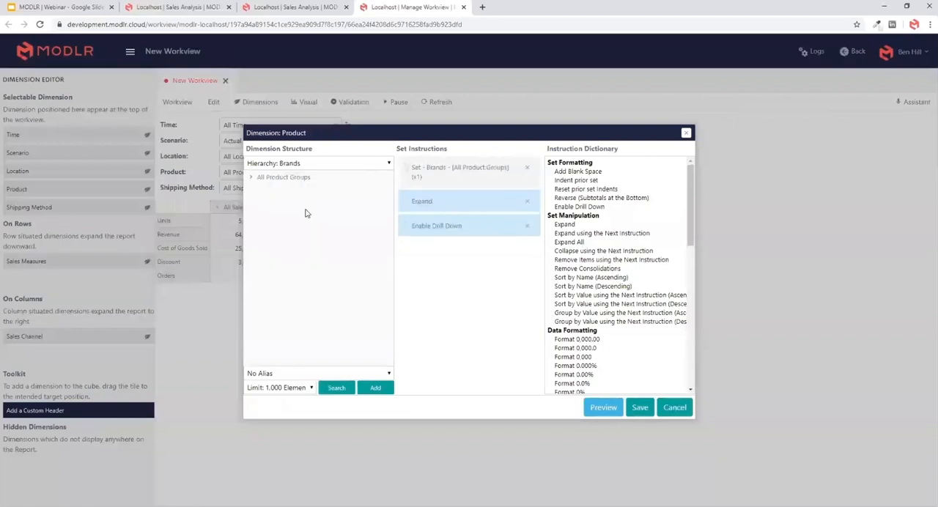
left_click(640, 408)
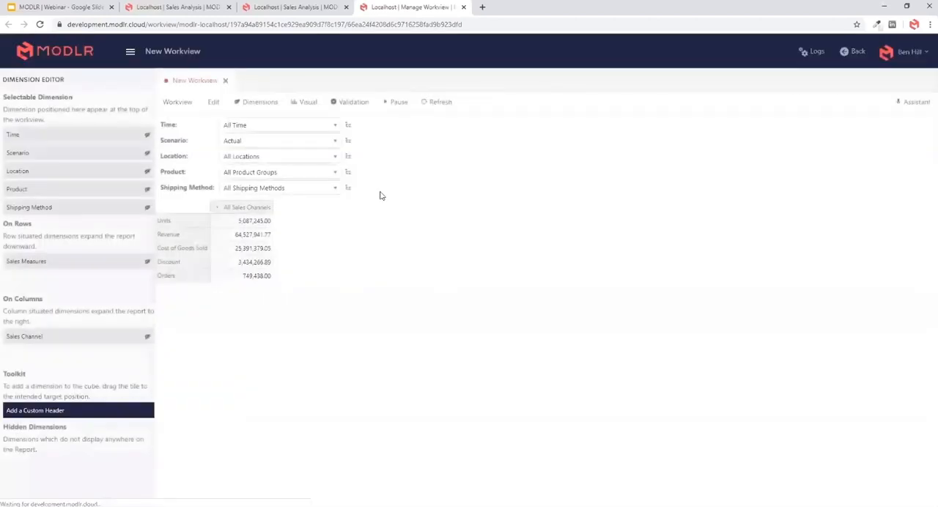
left_click(295, 173)
left_click(268, 218)
- Replace the Location set with All Regions from the Regions hierarchy, added and expanded, and select All Product Groups for Product
left_click(348, 156)
left_click(341, 164)
left_click(324, 194)
left_click(274, 183)
left_click(309, 210)
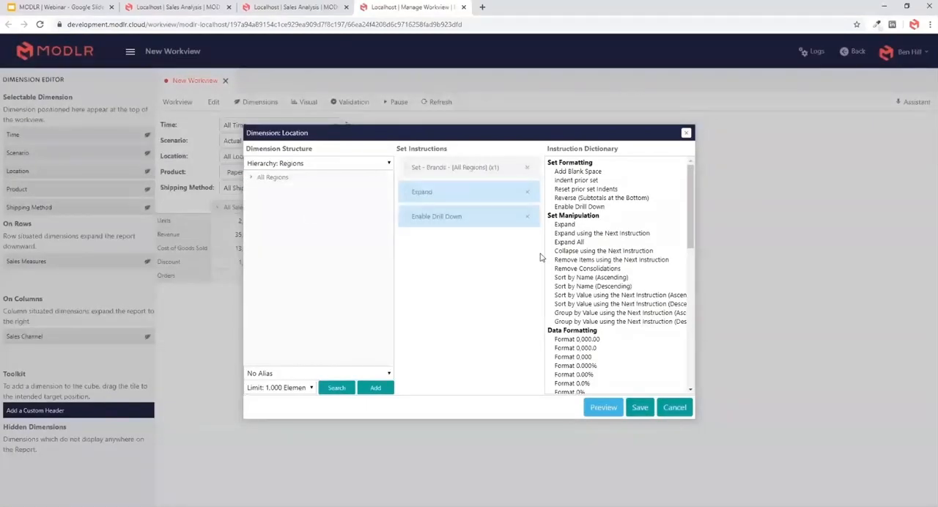
left_click(641, 408)
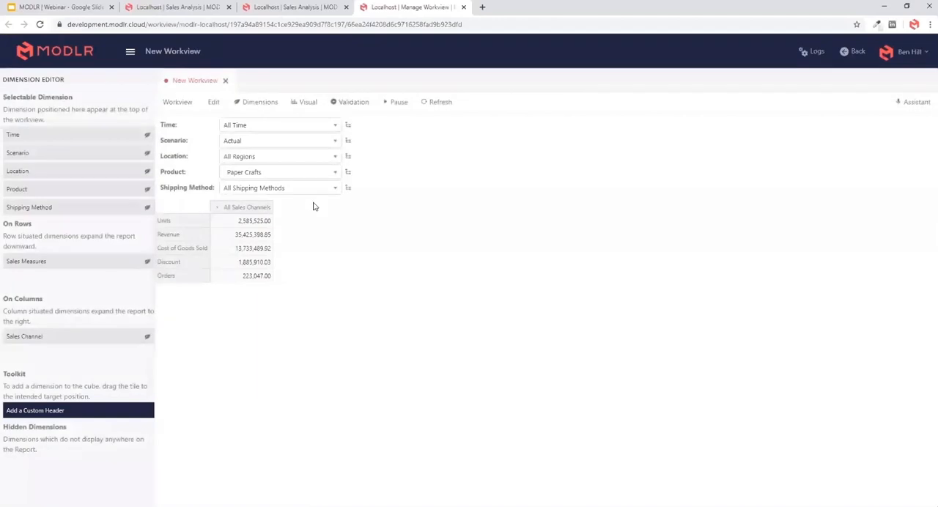
left_click(300, 174)
left_click(279, 203)
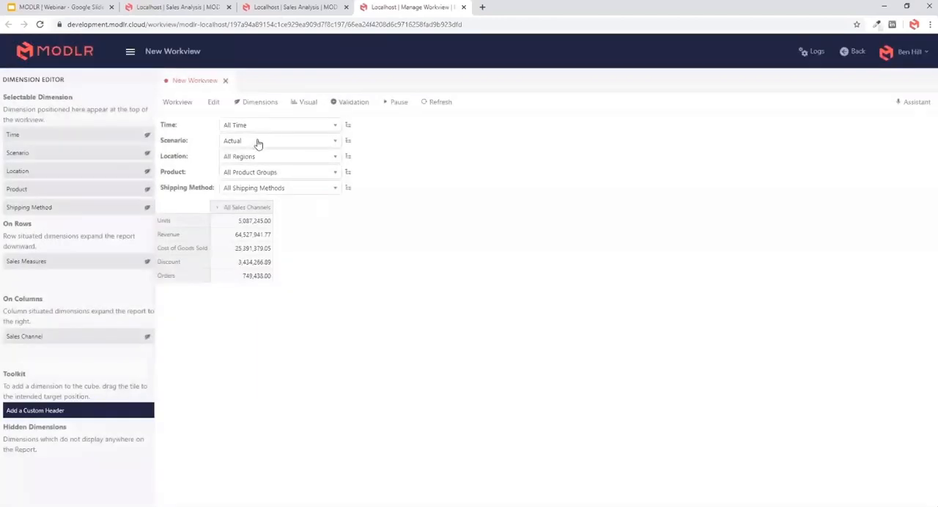
- Replace the Time set with only the children of All Time and select 2019
left_click(348, 126)
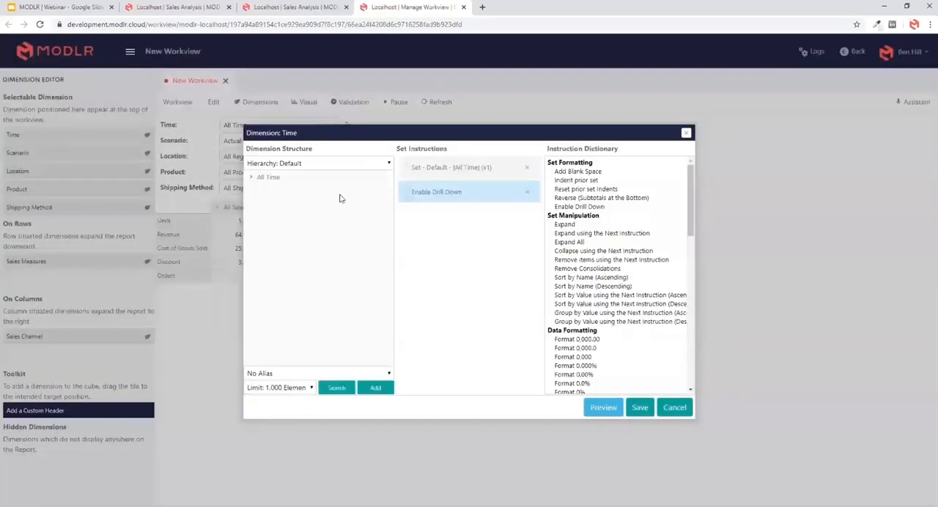
left_click(252, 179)
right_click(272, 182)
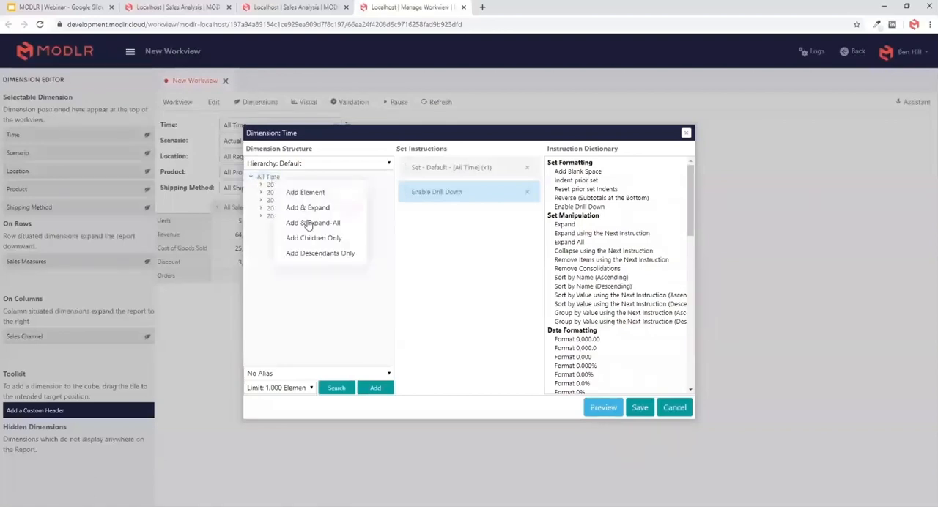
left_click(313, 241)
left_click(639, 408)
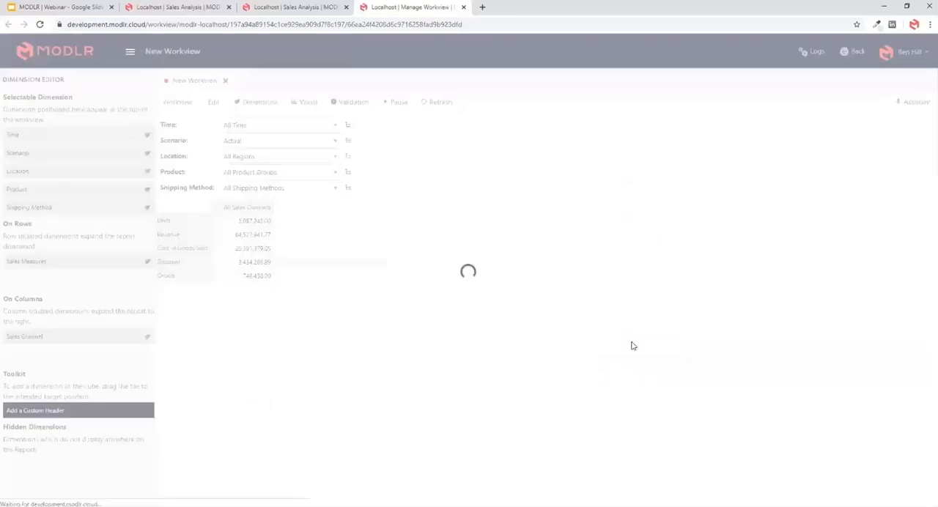
left_click(295, 129)
left_click(280, 173)
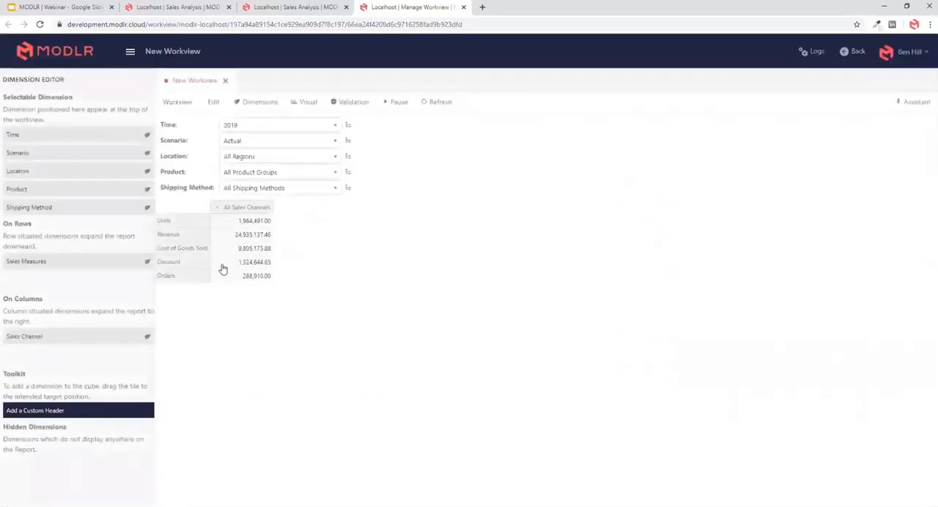
- Save the Sales Channel column set as All Sales Channels with the Expand and Enable Drill Down instructions
left_click(247, 211)
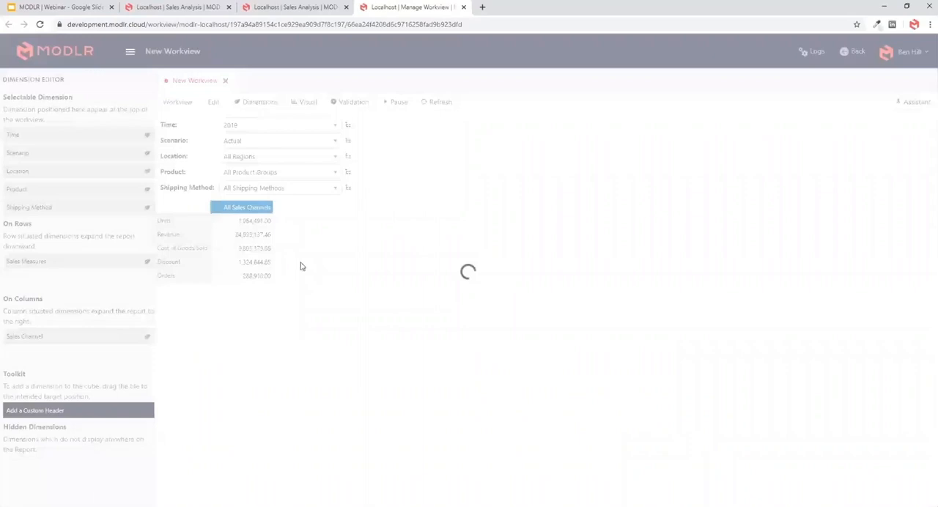
right_click(296, 179)
left_click(342, 207)
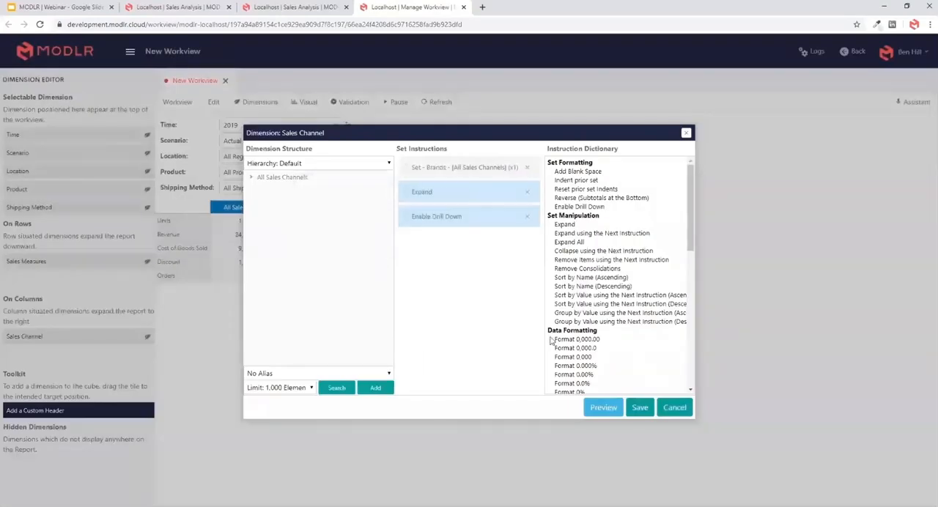
left_click(636, 405)
left_click(346, 272)
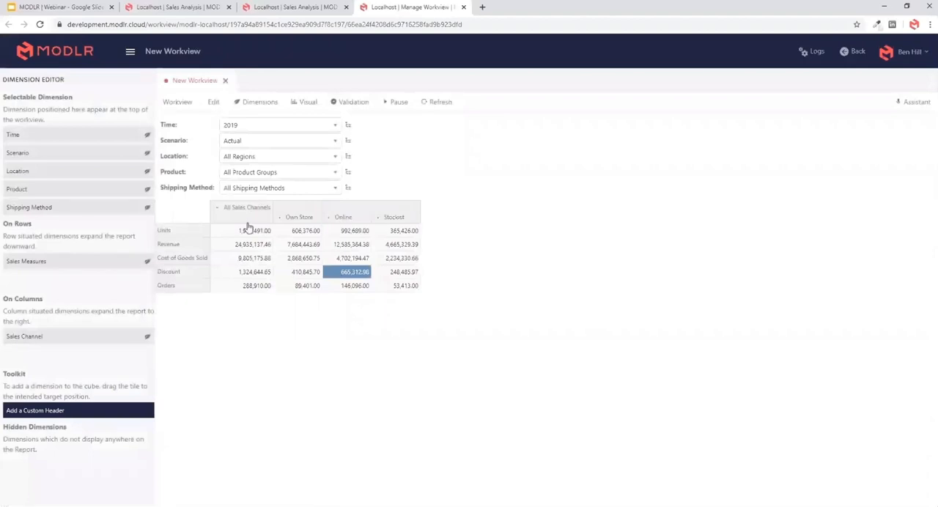
- Save the workview as Sales View and close the original New Workview
left_click(130, 53)
left_click(31, 103)
left_click(39, 134)
triple_click(527, 273)
type("Sales View")
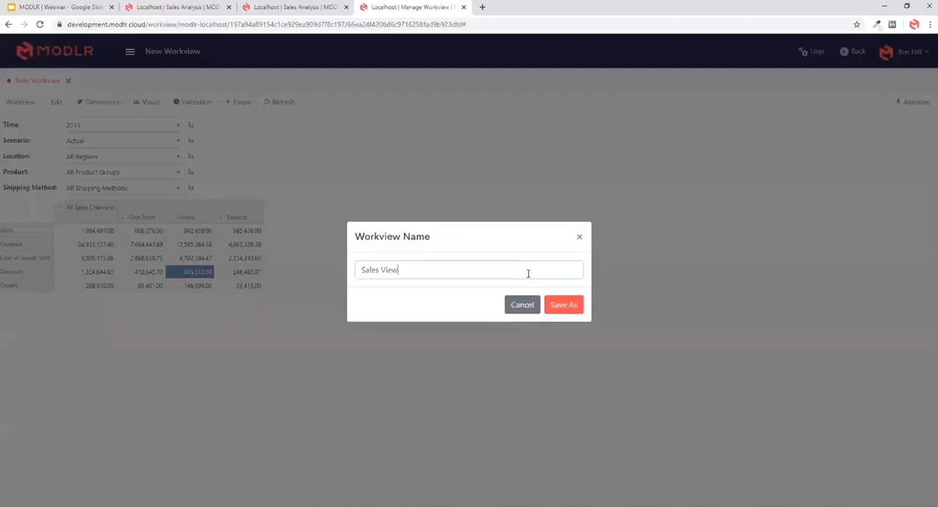
left_click(564, 305)
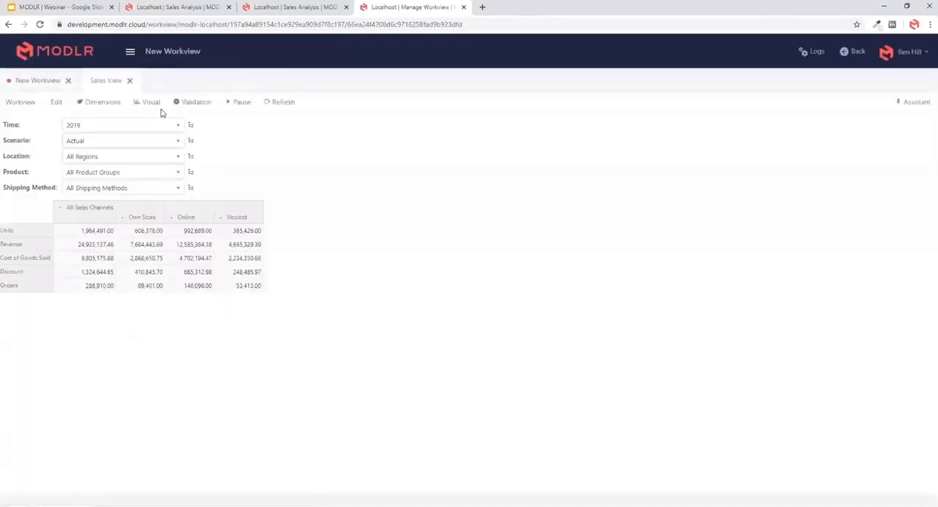
left_click(68, 81)
left_click(439, 326)
- Open the Sales Measures dimension for editing from the dimension editor of Sales View
left_click(82, 246)
left_click(25, 258)
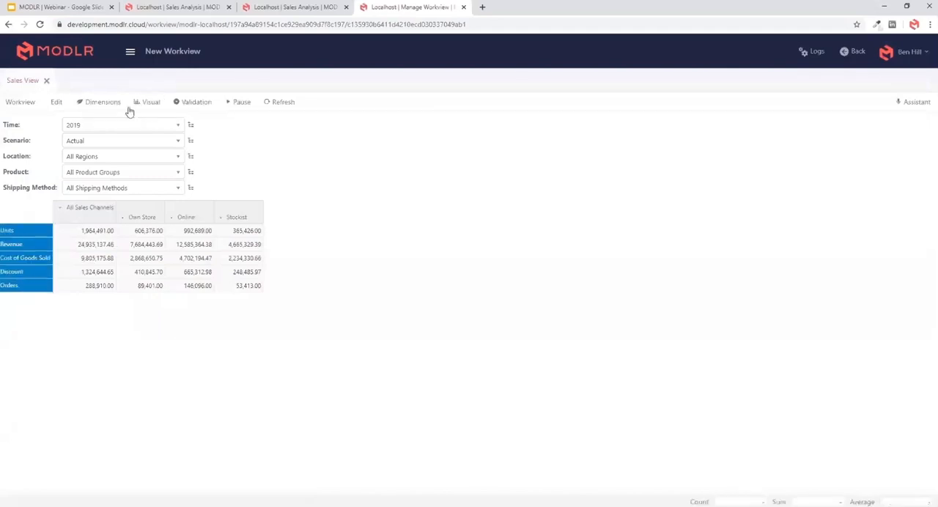
left_click(102, 104)
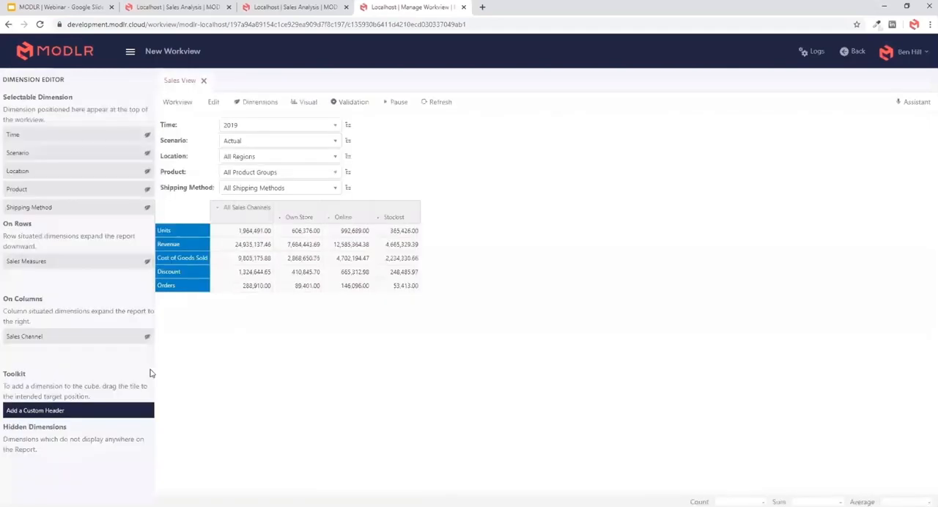
left_click(147, 261)
left_click(414, 222)
- Move Orders to the first line of the Default hierarchy, above Units, and remove the leftover blank lines
double_click(323, 150)
key("ctrl+x")
left_click(392, 178)
key("Return")
key("ctrl+v")
key("Delete")
left_click(352, 188)
key("BackSpace")
key("BackSpace")
key("BackSpace")
key("BackSpace")
key("BackSpace")
key("BackSpace")
key("BackSpace")
left_click(342, 148)
left_click(314, 152)
key("Return")
type("Orders")
key("Return")
left_click(345, 149)
key("Delete")
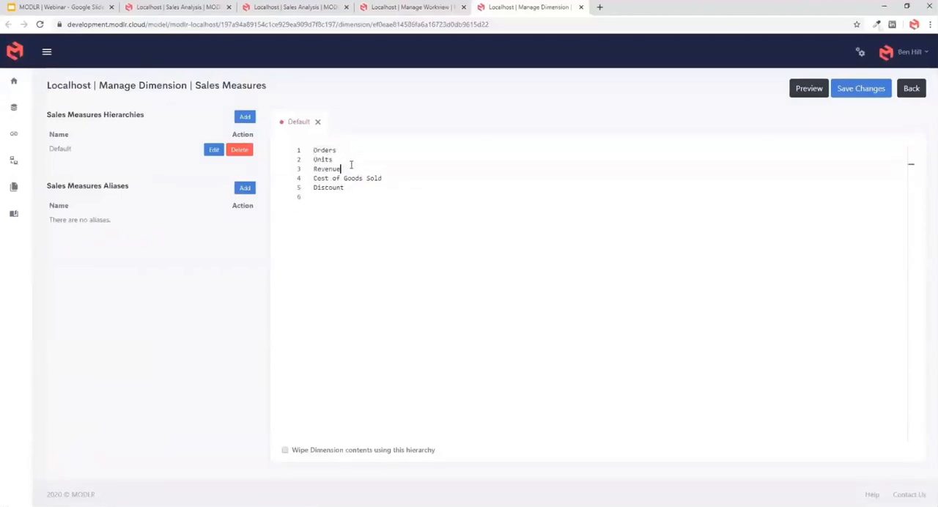
- Insert Gross Margin below Units and indent Revenue, Cost of Goods Sold and Discount as its children
key("Return")
type("Gross Margin")
key("Tab")
left_click(314, 188)
key("Tab")
left_click(314, 197)
key("Tab")
- Give Discount and Cost of Goods Sold a weighting of [-1] so both subtract from Revenue in Gross Margin
type("[-")
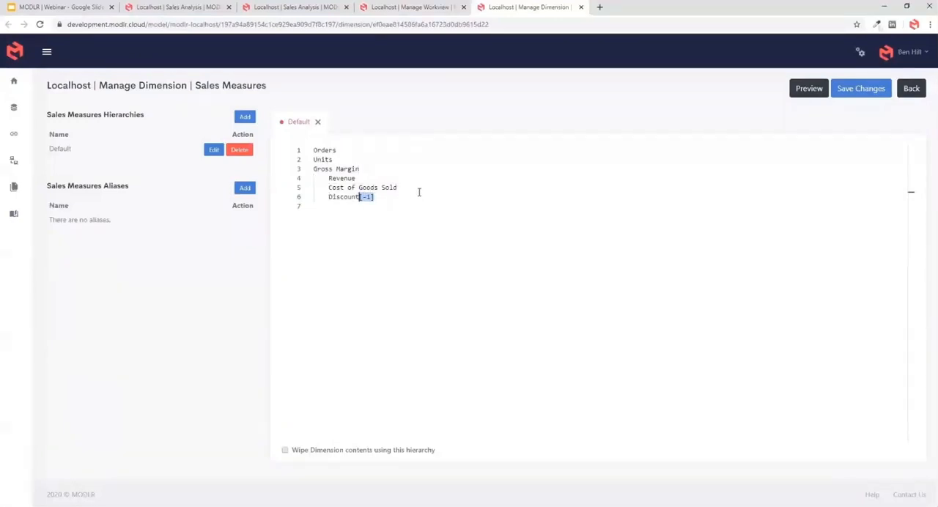
left_click(406, 185)
key("ctrl+v")
left_click_drag(365, 171, 330, 169)
double_click(343, 178)
left_click_drag(329, 187, 393, 189)
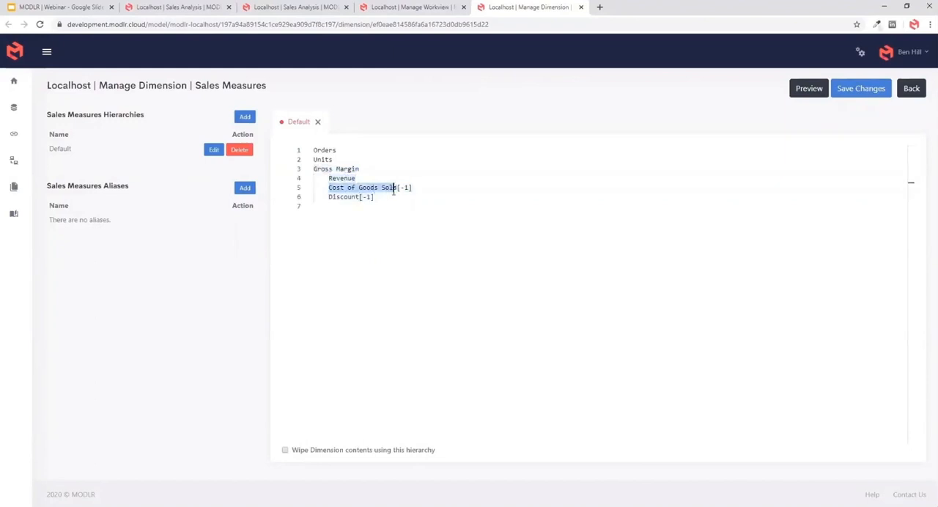
double_click(337, 196)
- Add the top-level measures Margin %, Average Sell Price, Average Cost Price and Average Discount % at the end of the hierarchy
left_click(352, 206)
type("Margi")
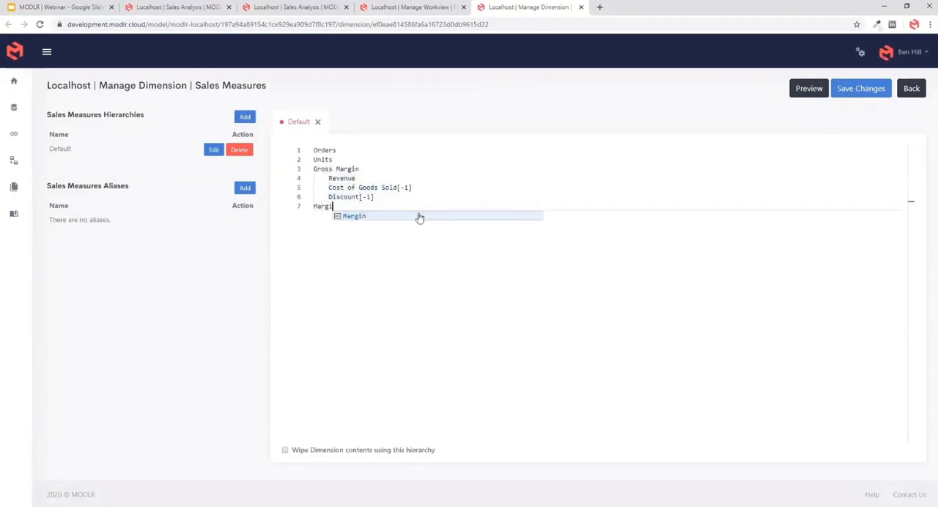
type("n %")
key("Return")
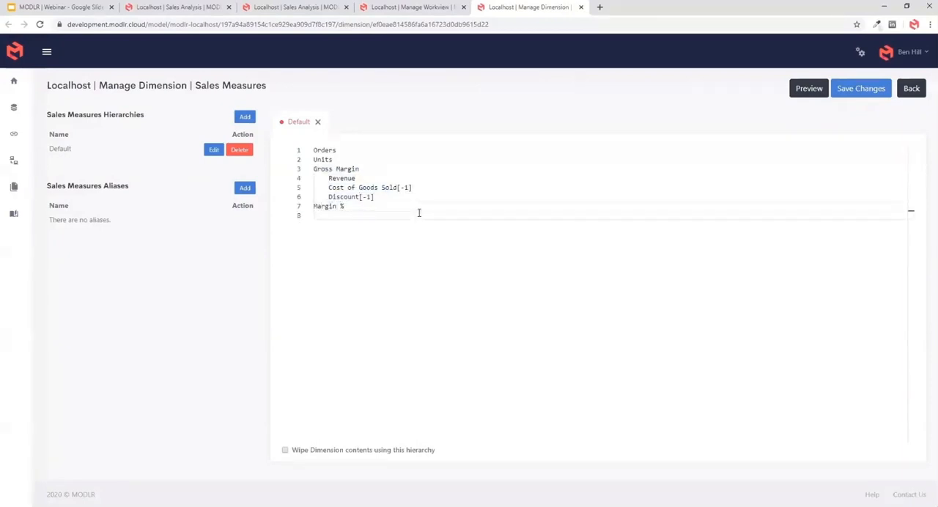
type("Average Sell Price Average ")
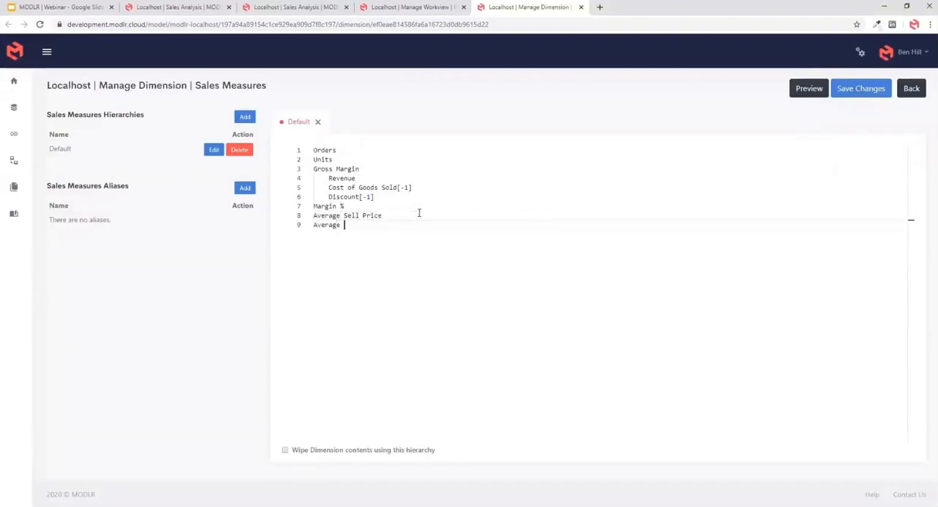
type("Cost PriceA")
key("Return")
type("Average Discount %")
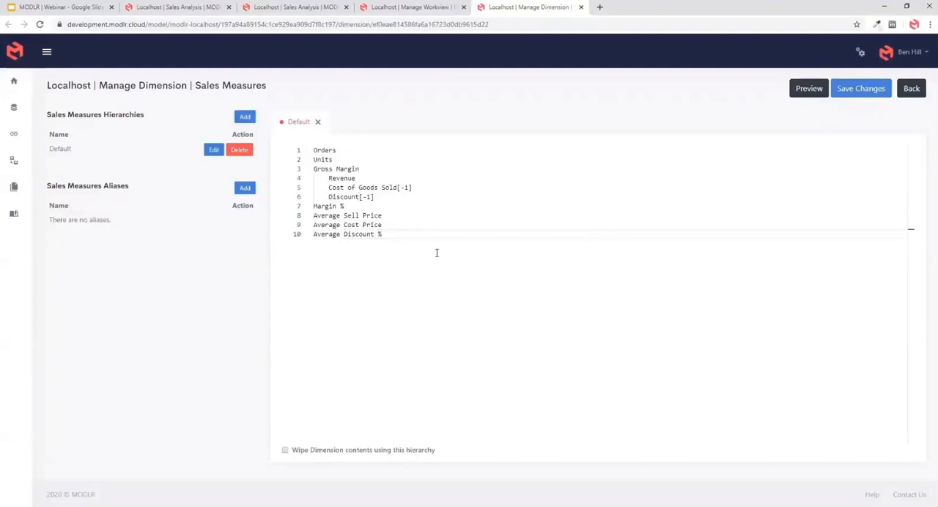
- Save the Sales Measures hierarchy, close the dimension page and return to Sales View
left_click_drag(436, 253, 285, 132)
left_click(406, 209)
key("ctrl+s")
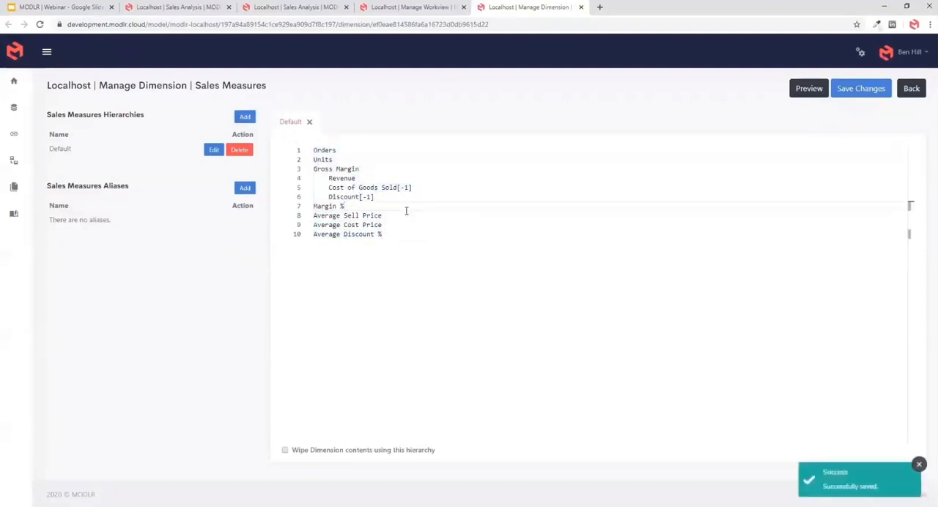
left_click(583, 7)
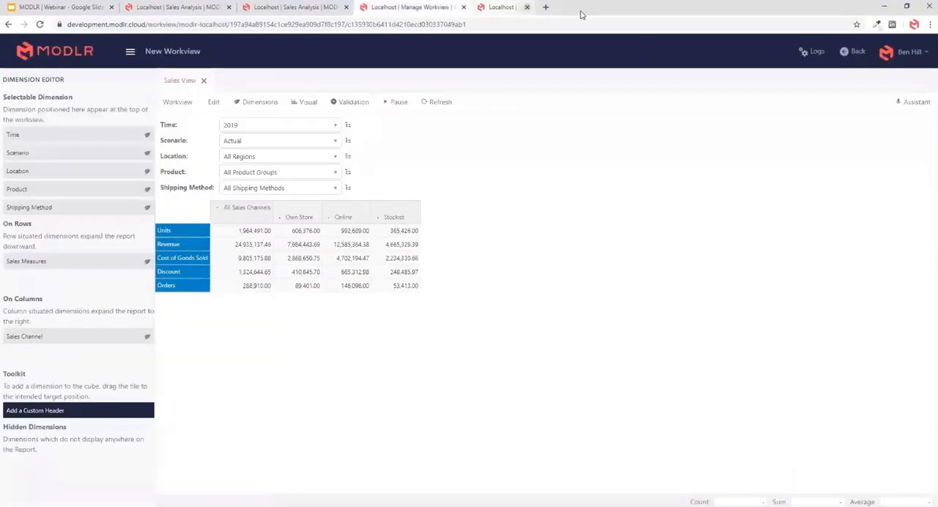
- Replace the Sales Measures row set with Orders and Units from the Default hierarchy, followed by a blank space
left_click(258, 286)
double_click(183, 247)
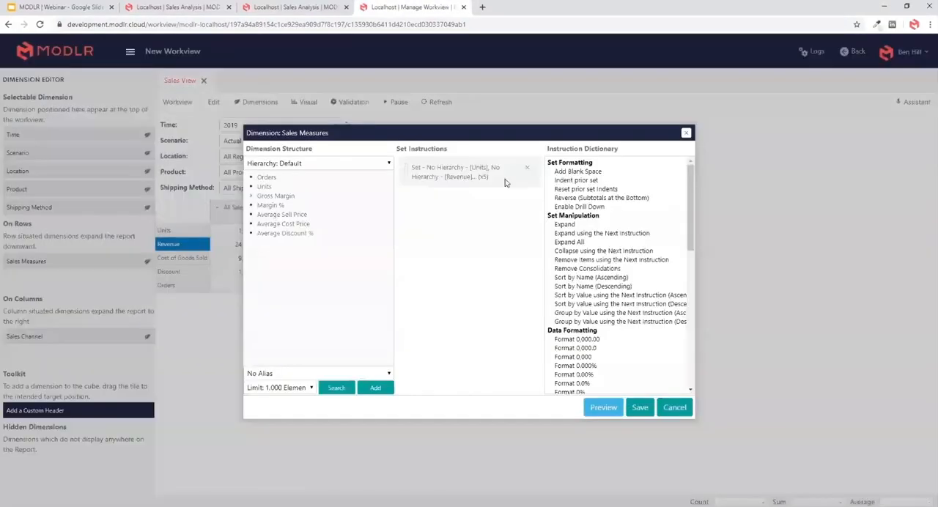
left_click(524, 170)
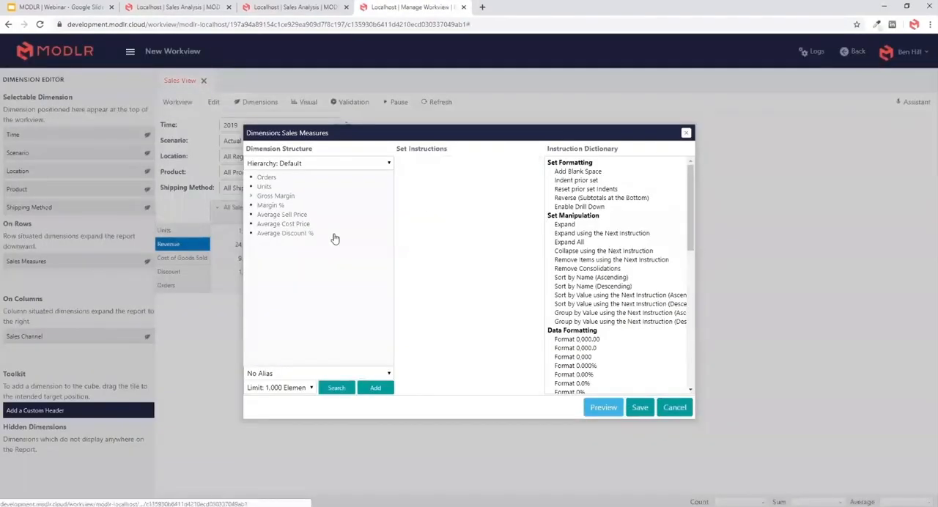
double_click(266, 178)
double_click(264, 187)
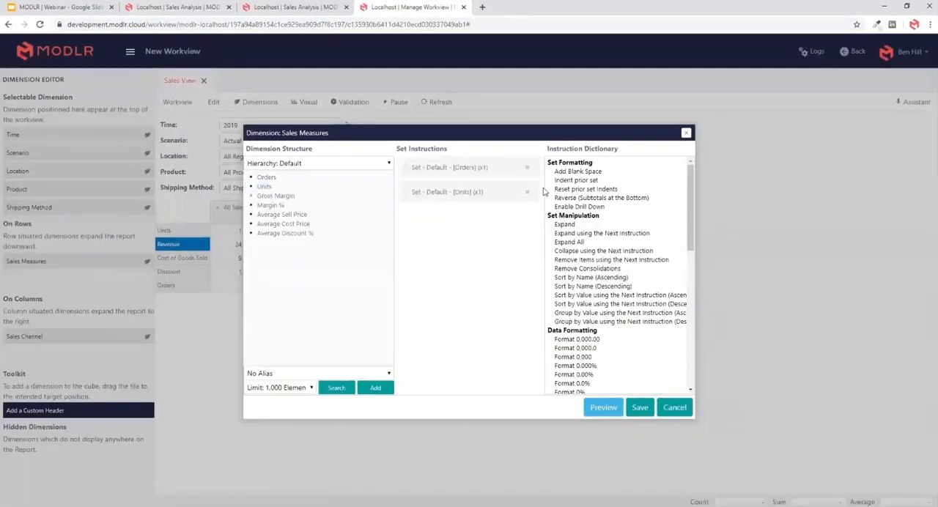
double_click(561, 172)
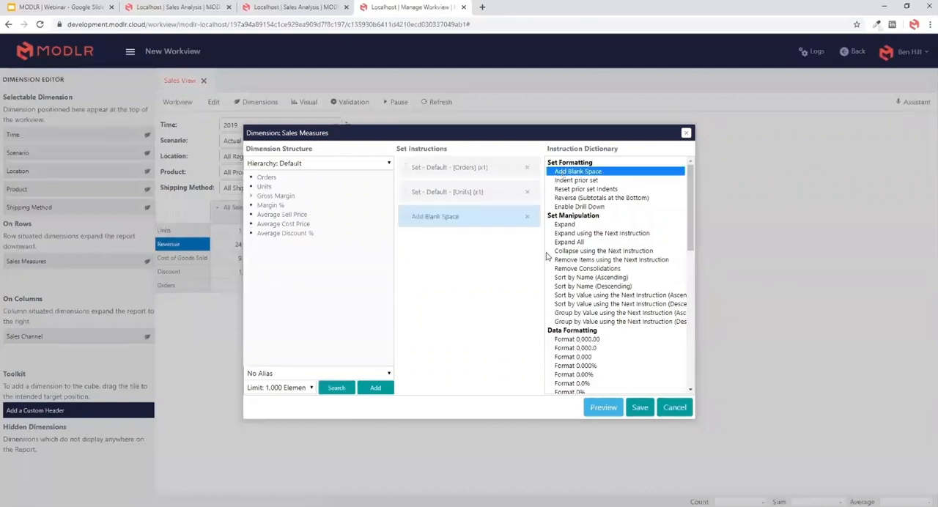
- Add Gross Margin to the row set with subtotals at the bottom and Expand, followed by a blank space
double_click(281, 202)
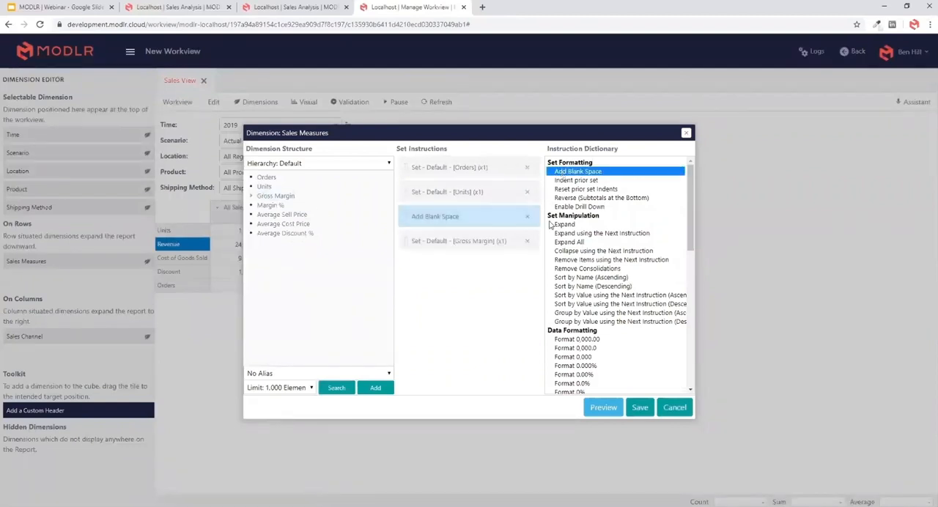
left_click(253, 196)
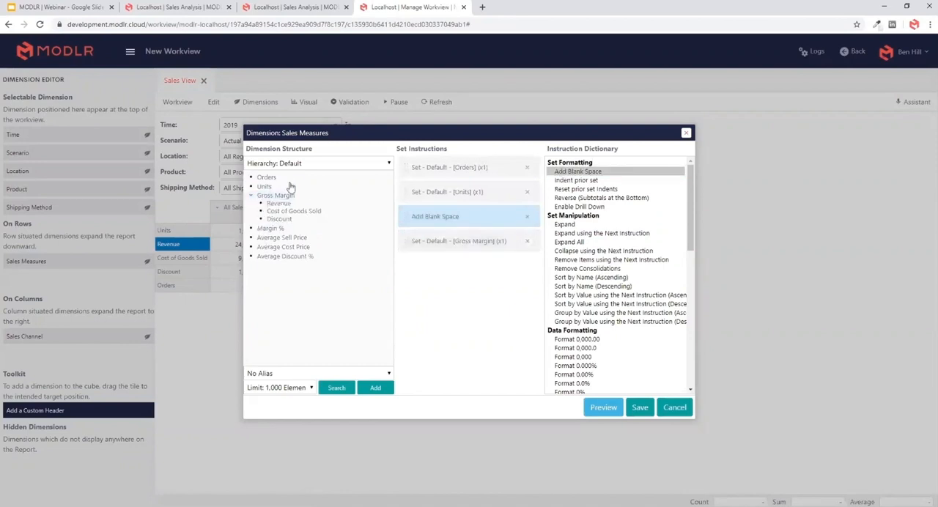
double_click(573, 197)
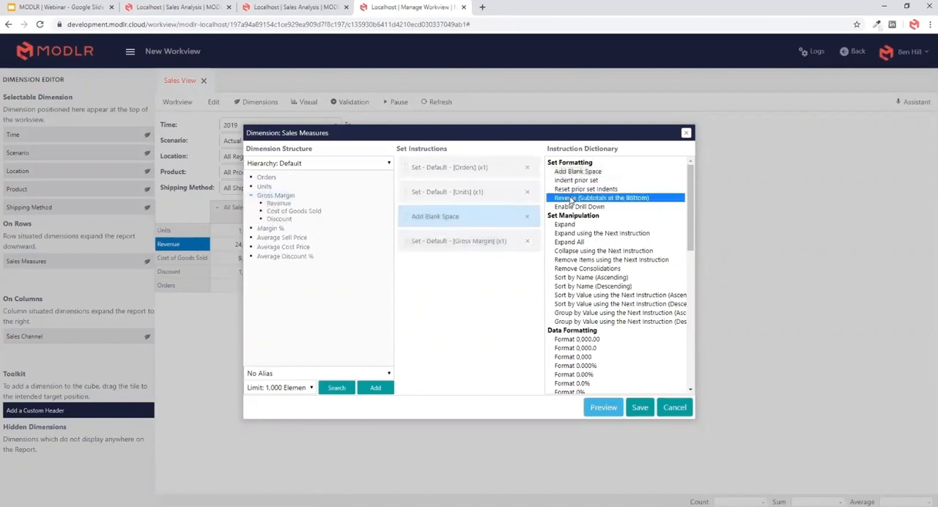
double_click(571, 224)
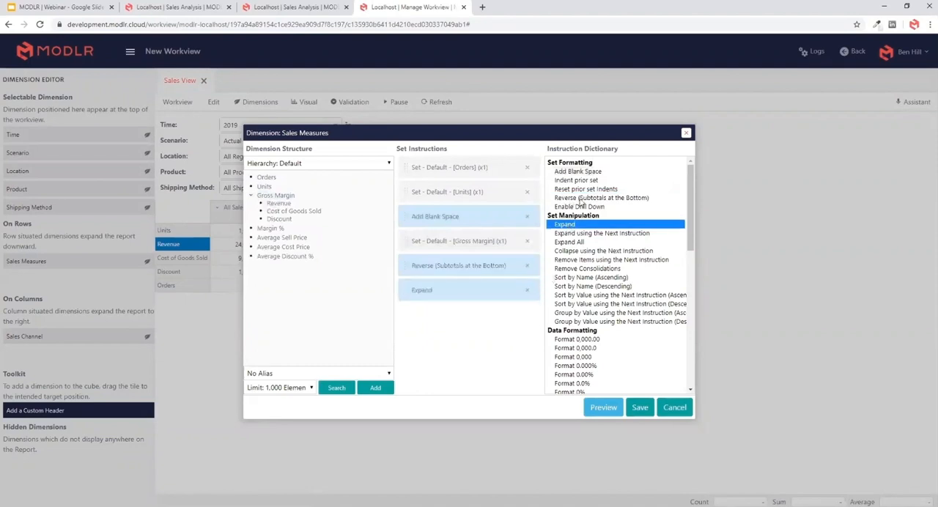
double_click(576, 172)
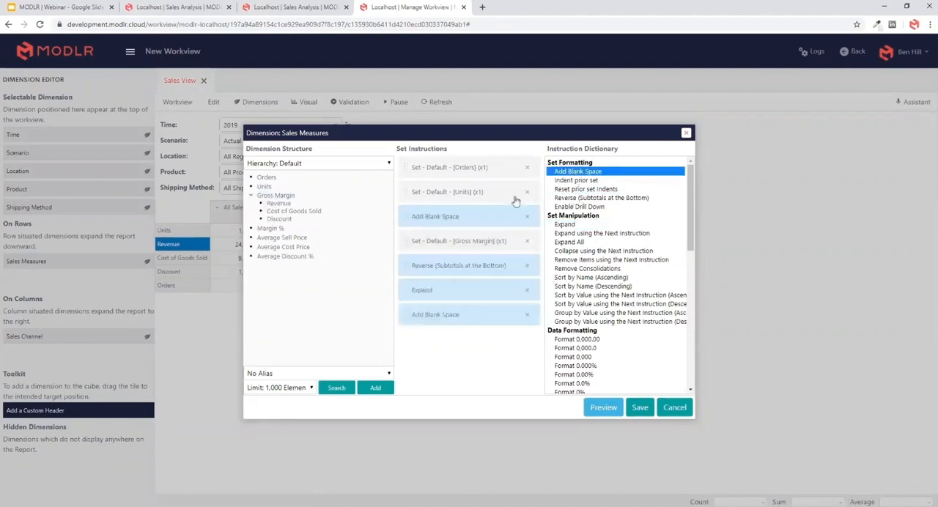
- Add Margin % with Format 0.00%, place Ignore New Formatting on Prior Members before it, and save the row set
double_click(271, 229)
scroll(648, 337, "down", 3)
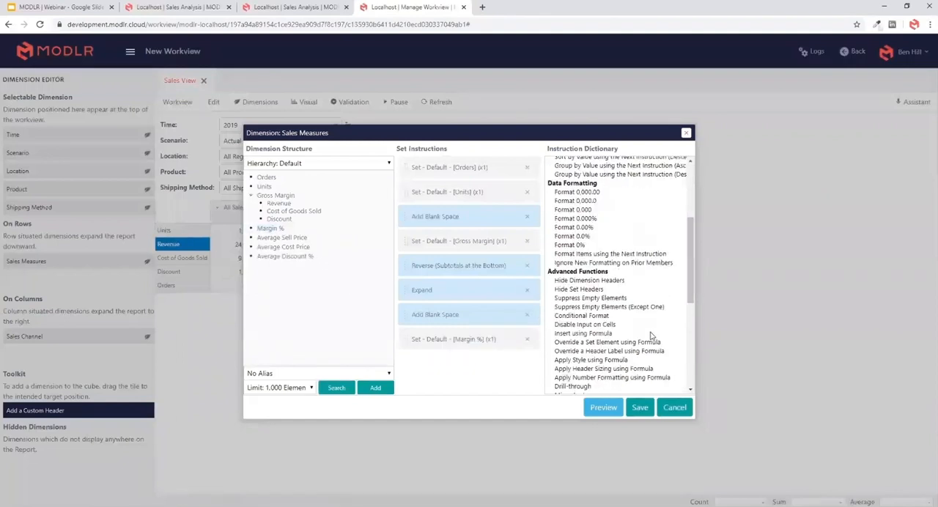
double_click(595, 228)
double_click(587, 263)
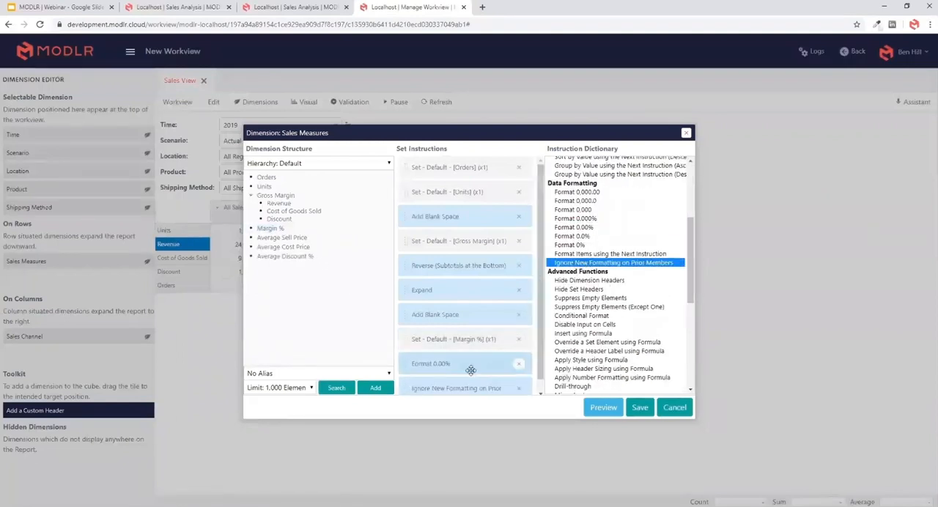
left_click_drag(469, 383, 488, 334)
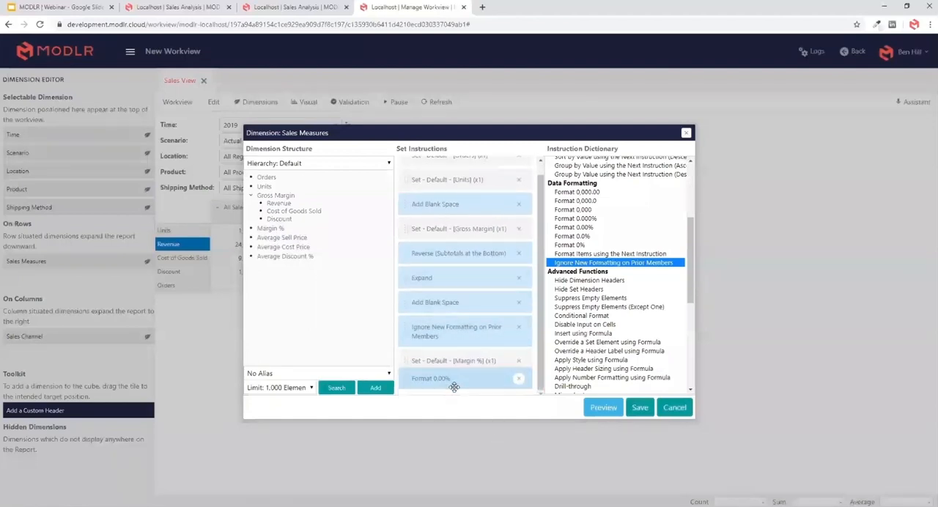
left_click_drag(469, 378, 492, 354)
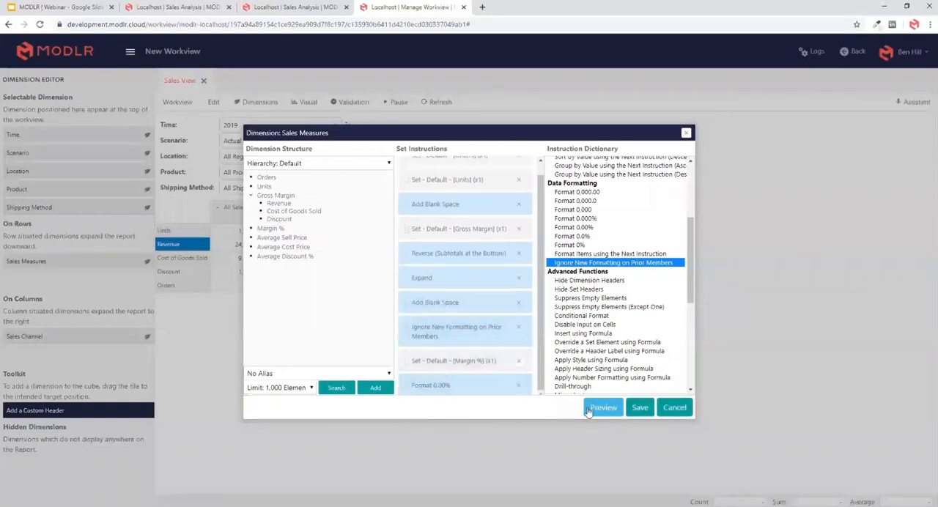
left_click(639, 407)
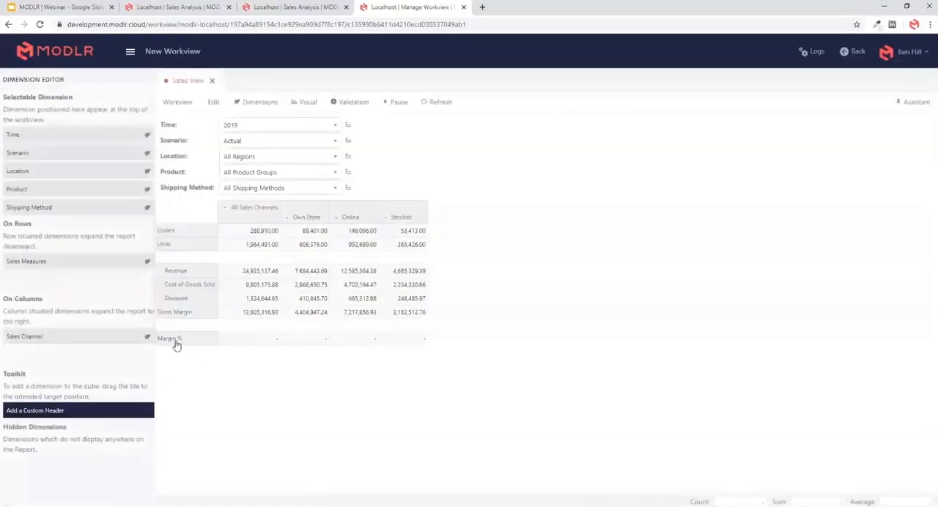
- Append a blank space, Average Cost Price, Ignore New Formatting on Prior Members and Average Discount % with Format 0.00% to the row set, and save
double_click(183, 341)
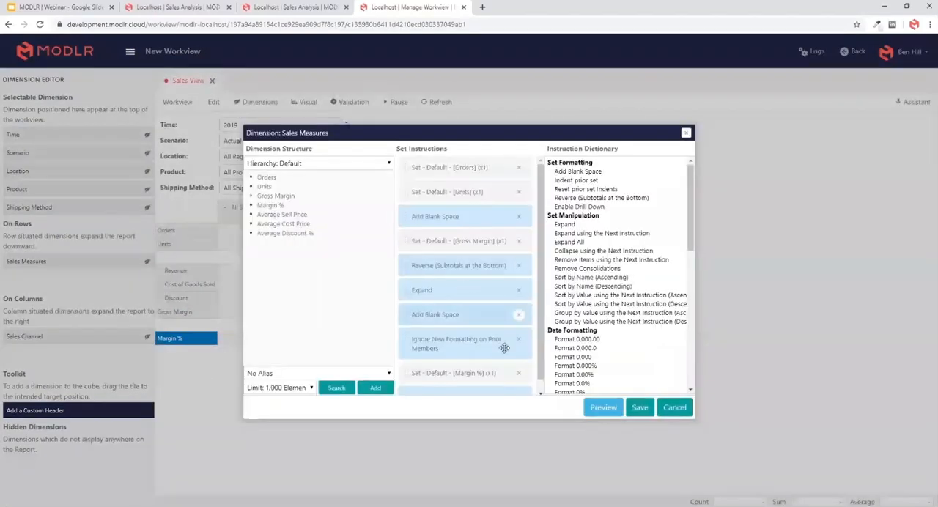
scroll(508, 366, "down", 1)
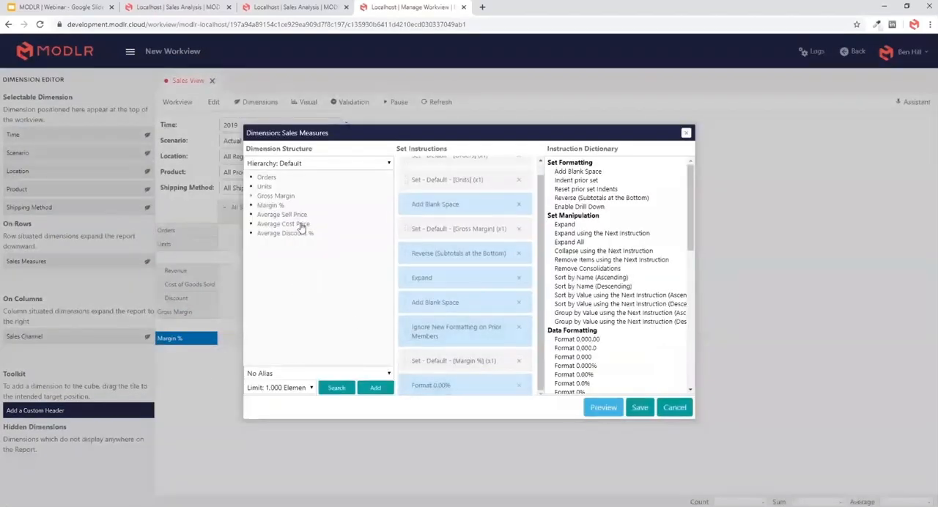
left_click(598, 171)
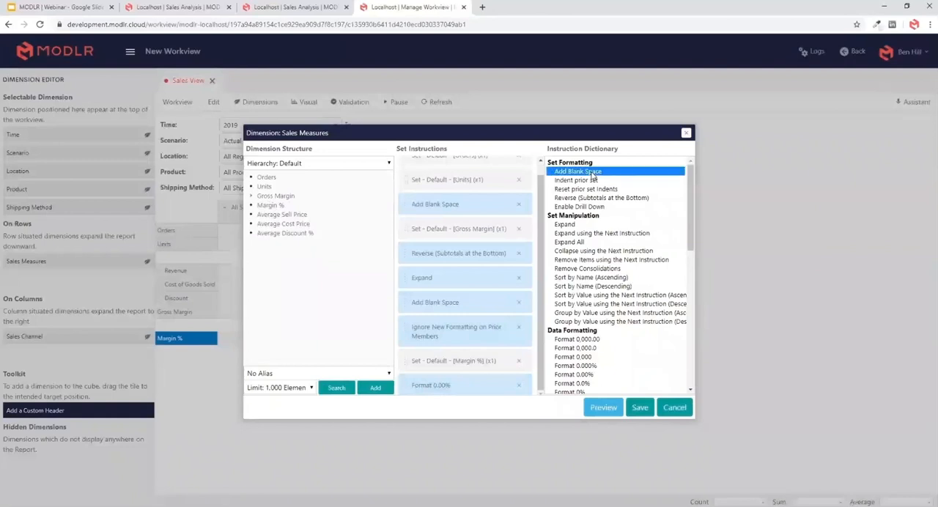
left_click_drag(293, 229, 440, 293)
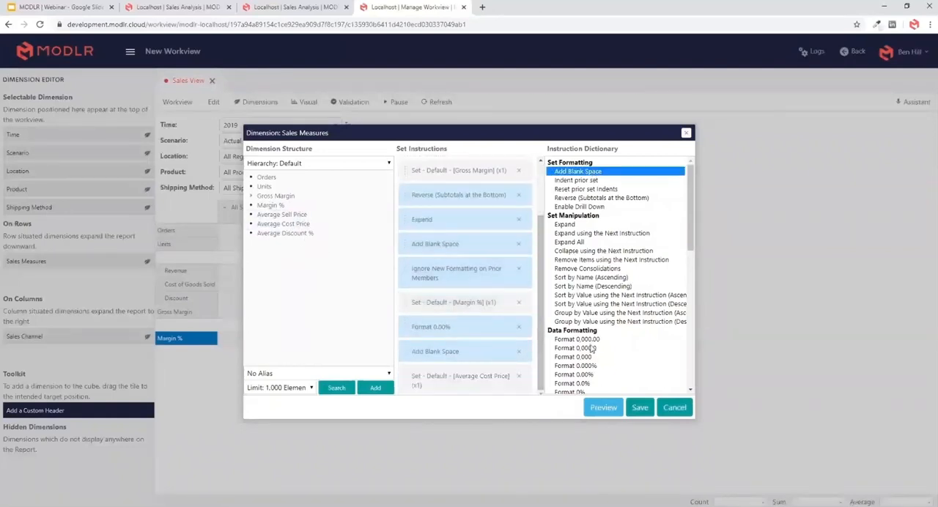
scroll(592, 350, "down", 5)
left_click(576, 213)
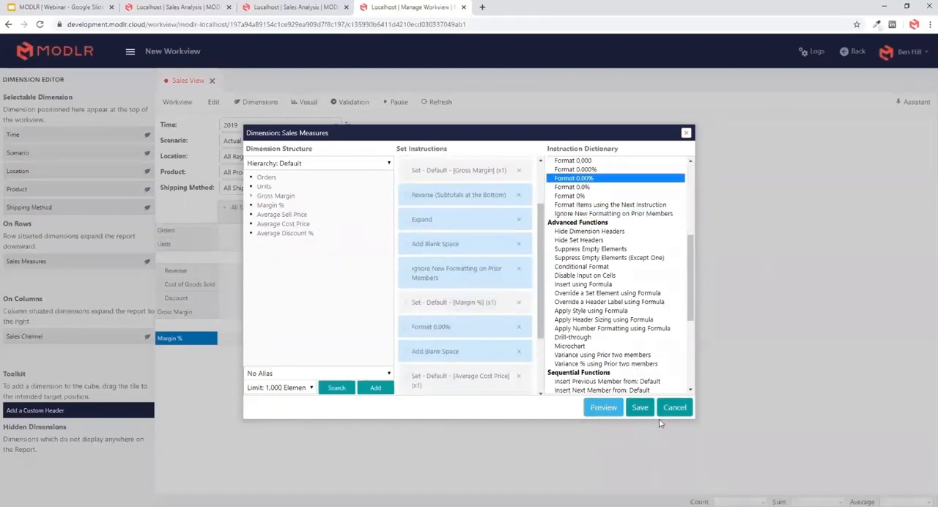
left_click(642, 408)
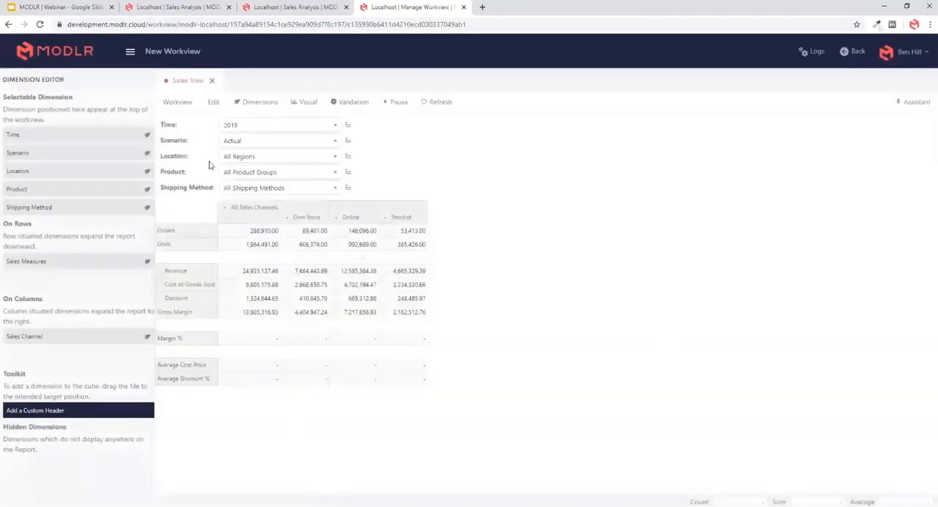
- Insert Average Sell Price above Average Cost Price in the Sales Measures row set and save it
double_click(194, 366)
scroll(516, 370, "down", 1)
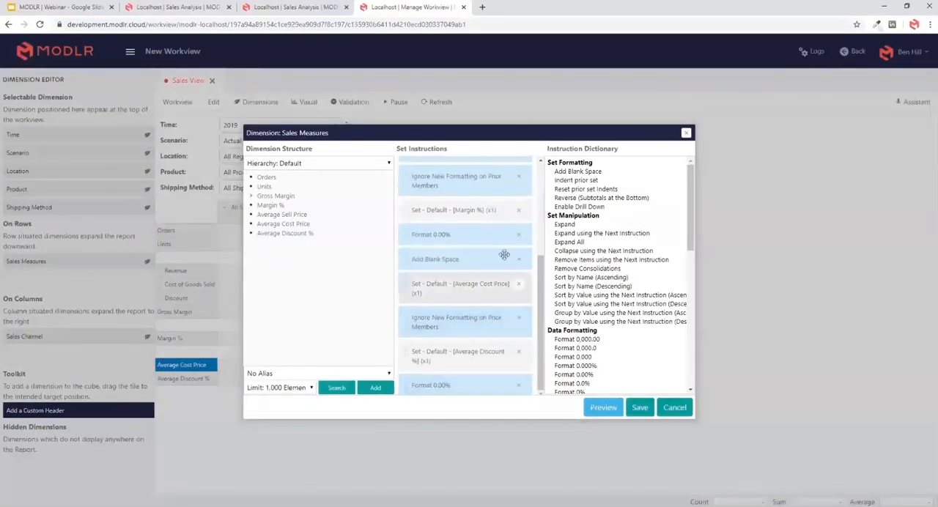
left_click_drag(282, 215, 500, 367)
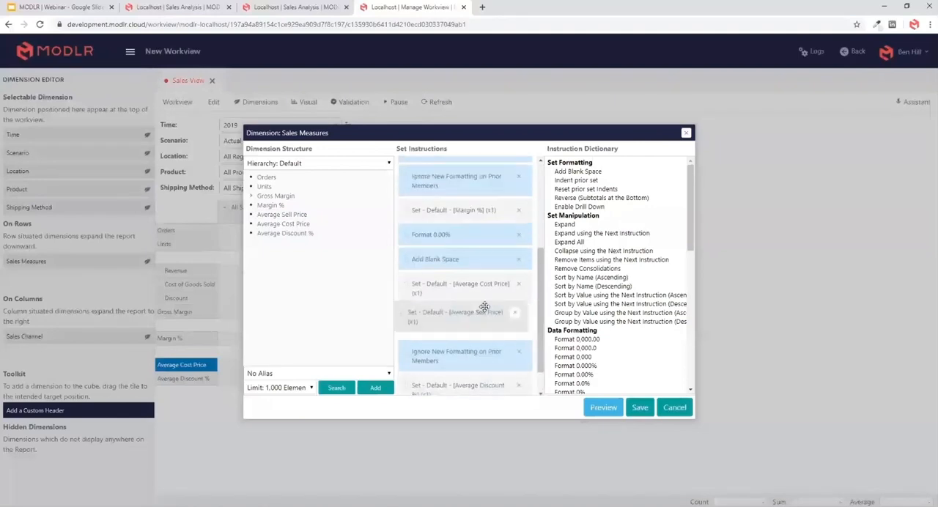
left_click(640, 407)
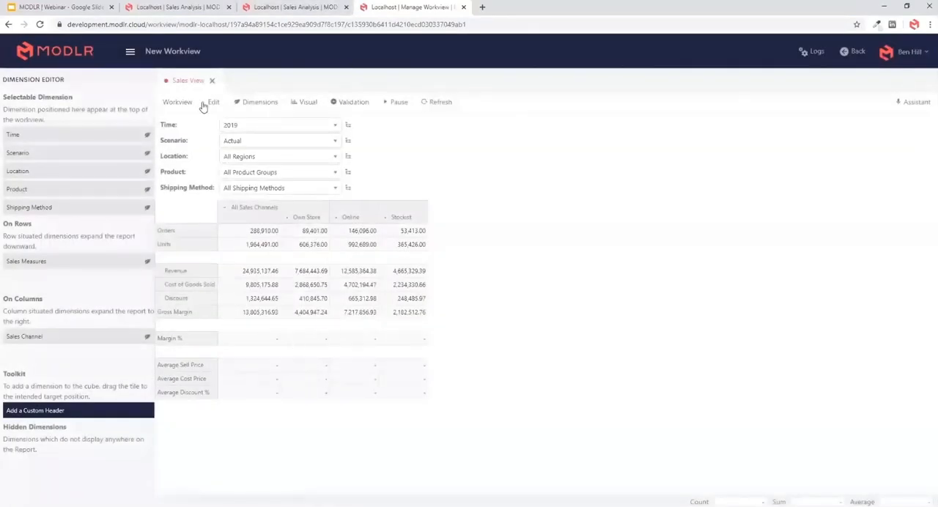
- Hide the dimension editor and open the formula for Margin % under All Sales Channels
left_click(130, 51)
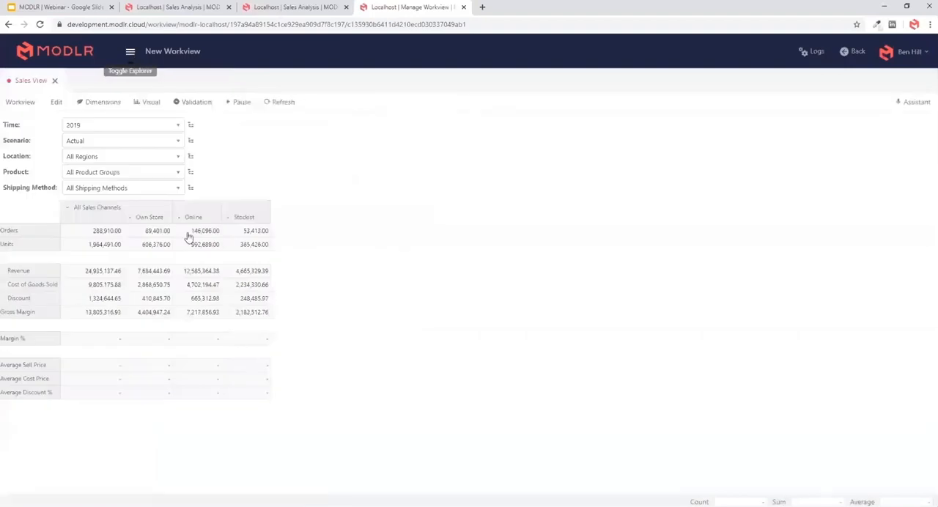
right_click(104, 343)
left_click(132, 352)
left_click(367, 298)
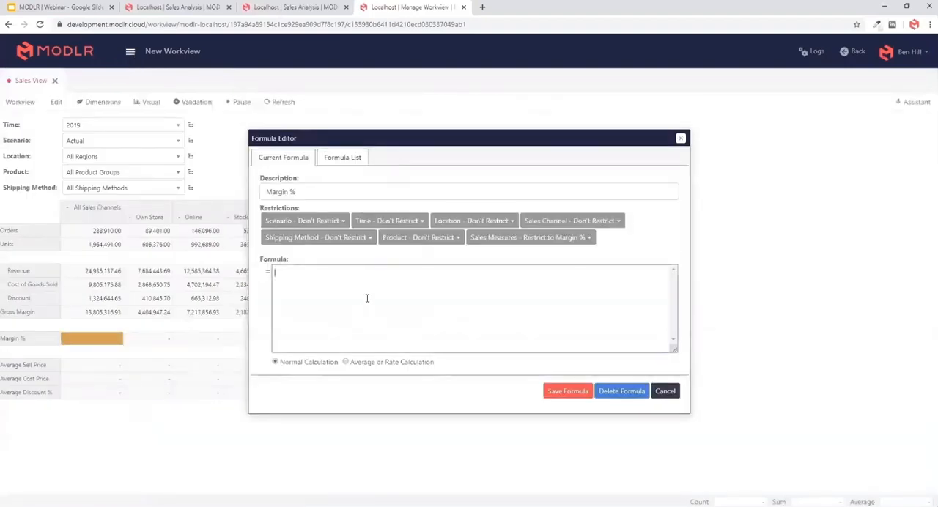
left_click_drag(432, 140, 549, 125)
left_click(478, 275)
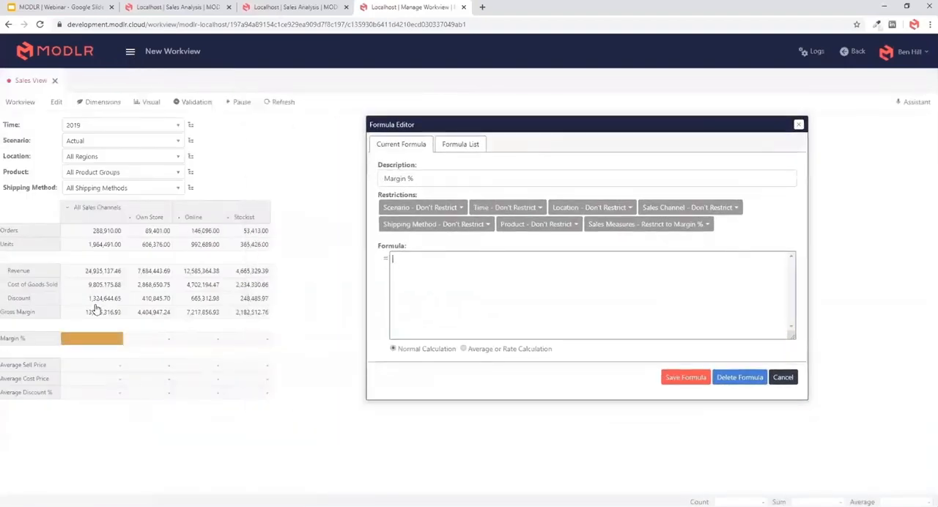
left_click(97, 273)
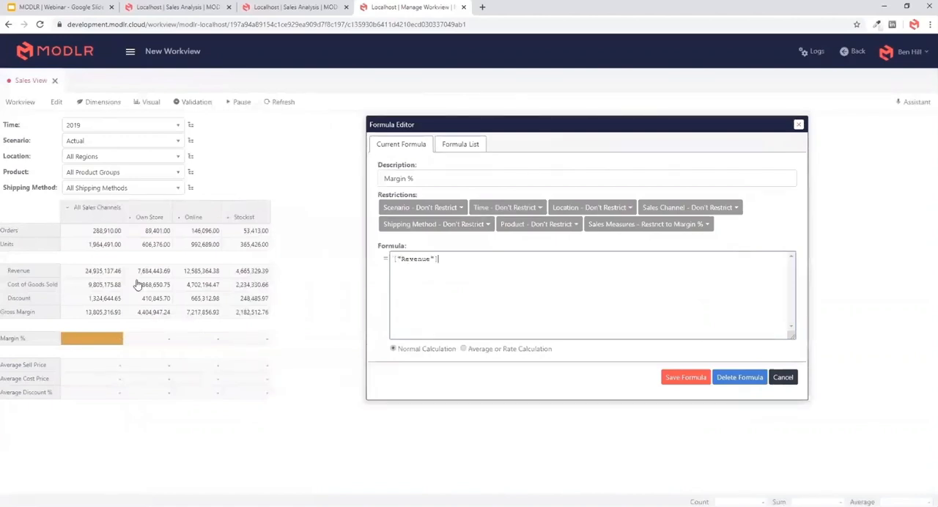
type("/")
left_click(107, 246)
key("ctrl+a")
key("BackSpace")
- Define Margin % as Gross Margin divided by Revenue, as an Average or Rate Calculation, and save the formula
left_click(99, 314)
type("/")
left_click(109, 271)
left_click(685, 378)
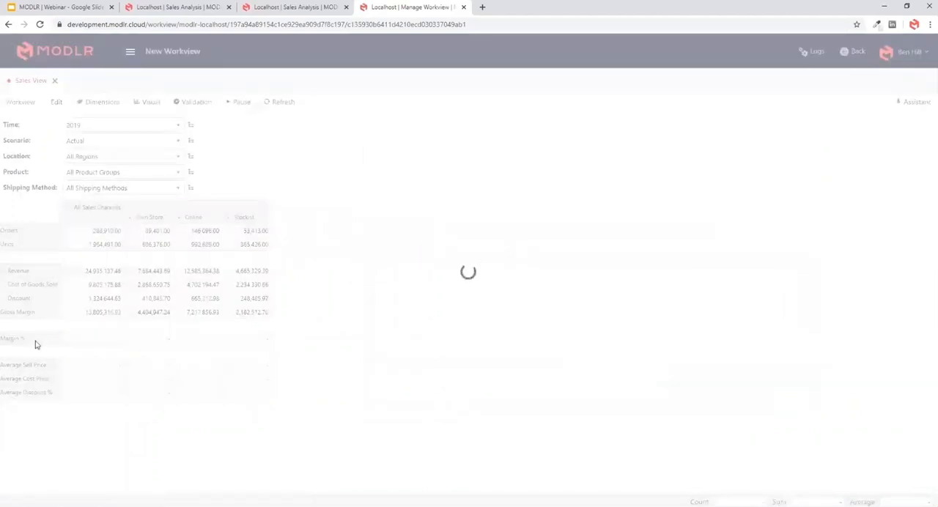
- Define Average Sell Price as Revenue divided by Units, as an Average or Rate Calculation, and save the formula
left_click(100, 379)
left_click(108, 366)
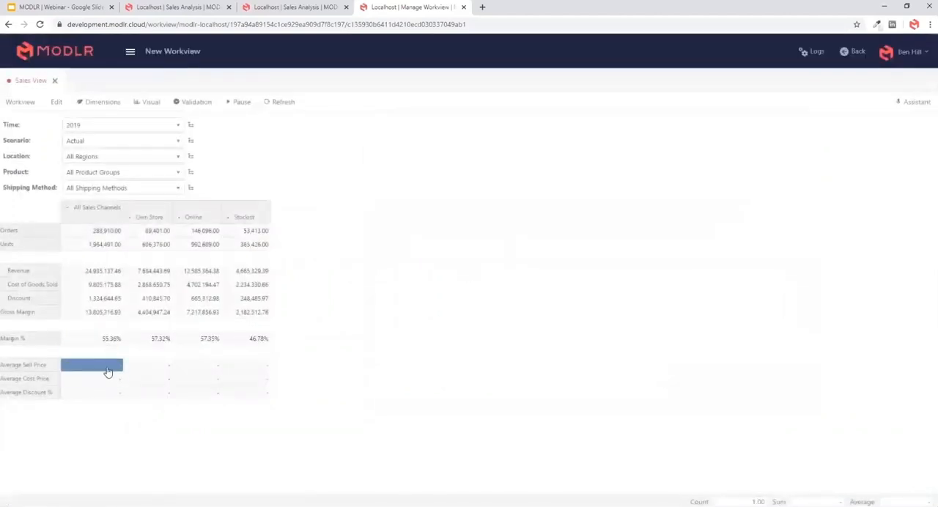
right_click(106, 368)
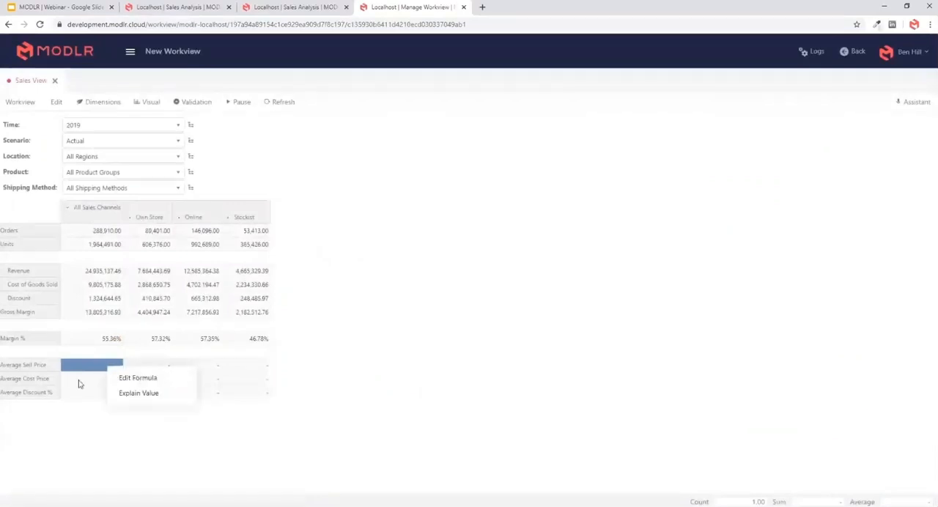
left_click(125, 379)
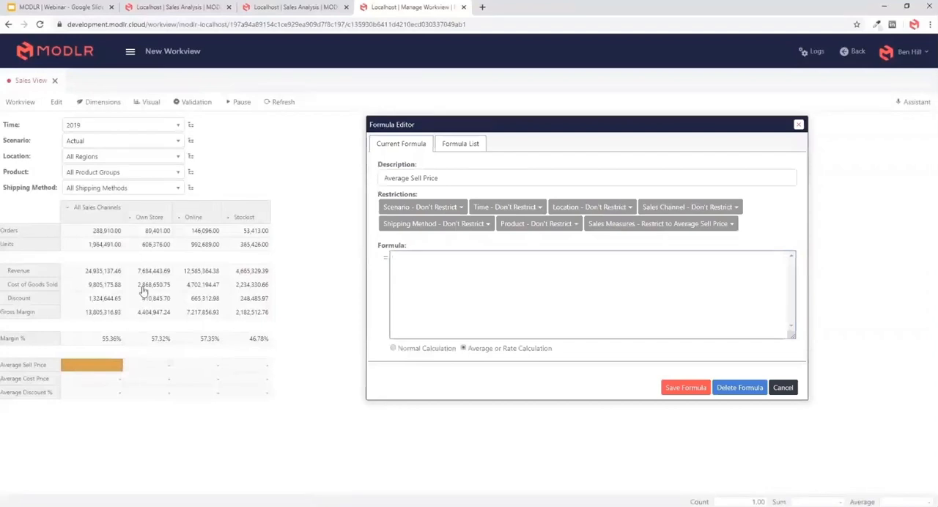
left_click(105, 272)
type("/")
left_click(104, 246)
left_click(685, 388)
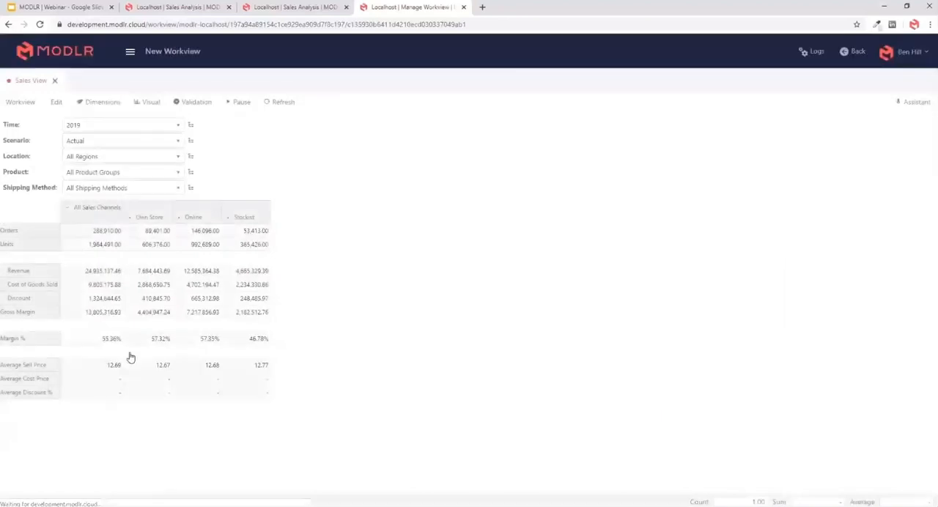
- Define Average Cost Price as Cost of Goods Sold divided by Units, as an Average or Rate Calculation, and save the formula
right_click(105, 379)
left_click(126, 393)
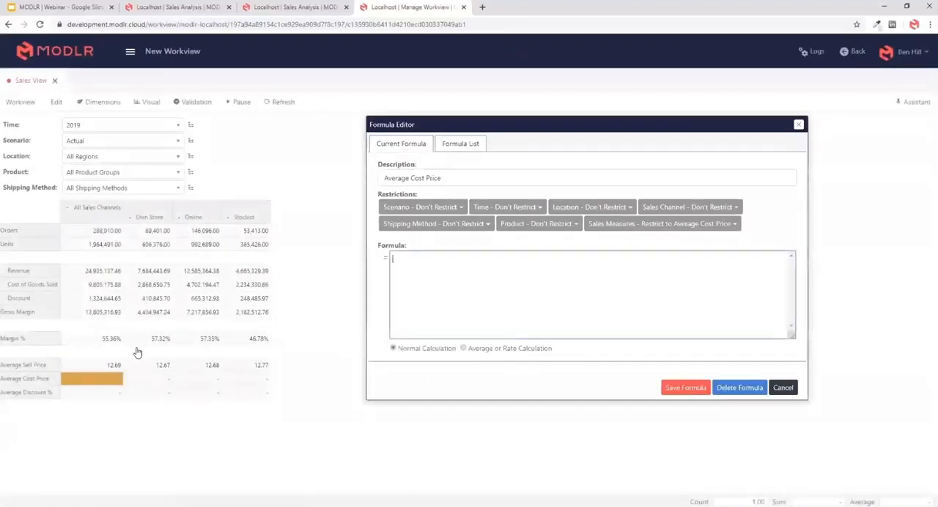
left_click(99, 286)
type("/")
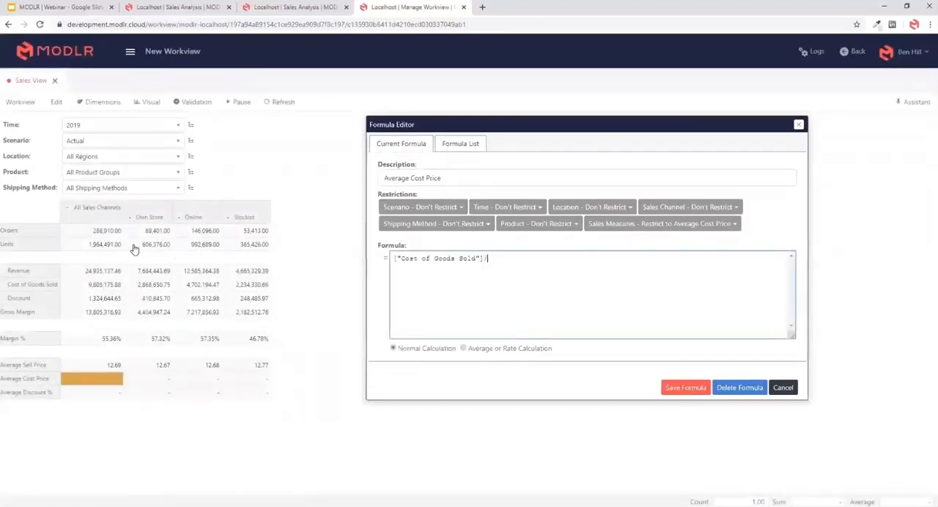
left_click(114, 251)
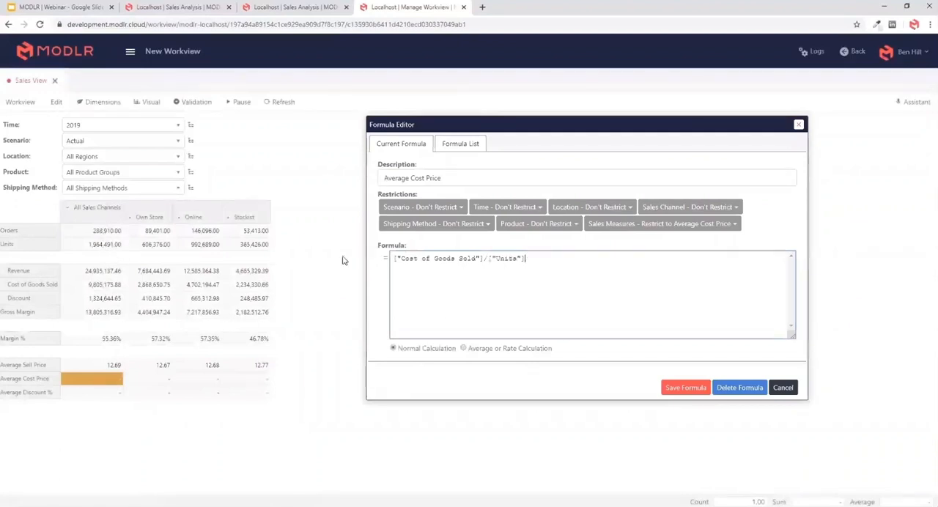
left_click(464, 348)
left_click(674, 387)
- Define Average Discount % as Discount divided by Revenue, as an Average or Rate Calculation, and save the formula
right_click(110, 394)
left_click(136, 407)
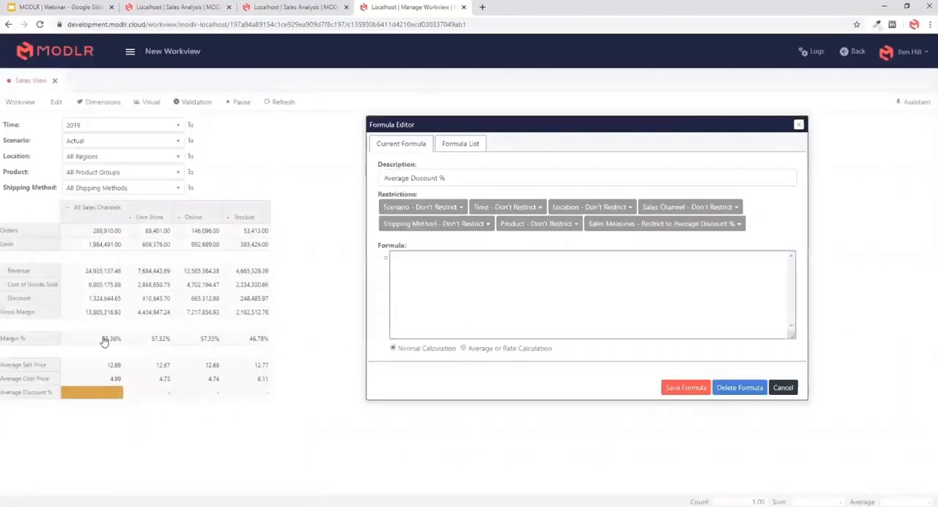
left_click(109, 300)
type("/")
left_click(108, 272)
left_click(463, 348)
left_click(693, 387)
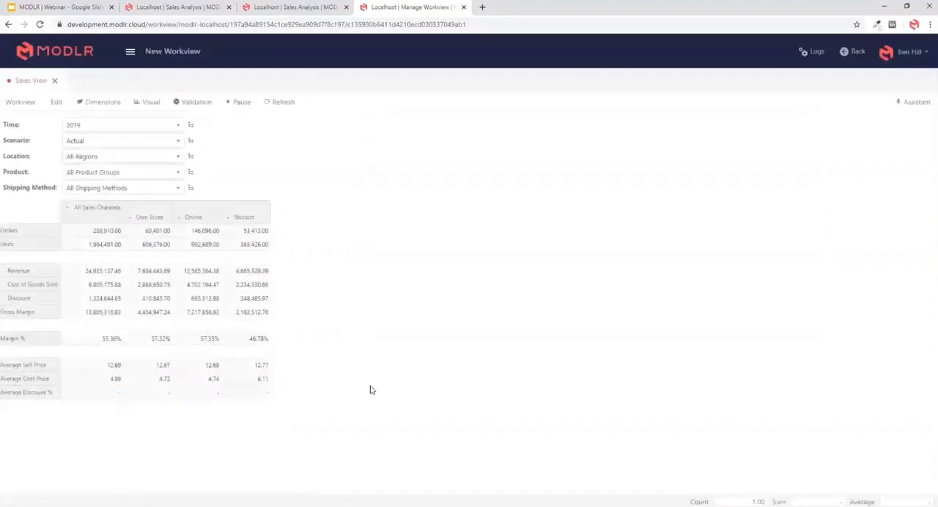
- Review the formula list with the Average Sell Price and Average Discount % formulas, and check the Own Store Revenue and Gross Margin cells
right_click(132, 365)
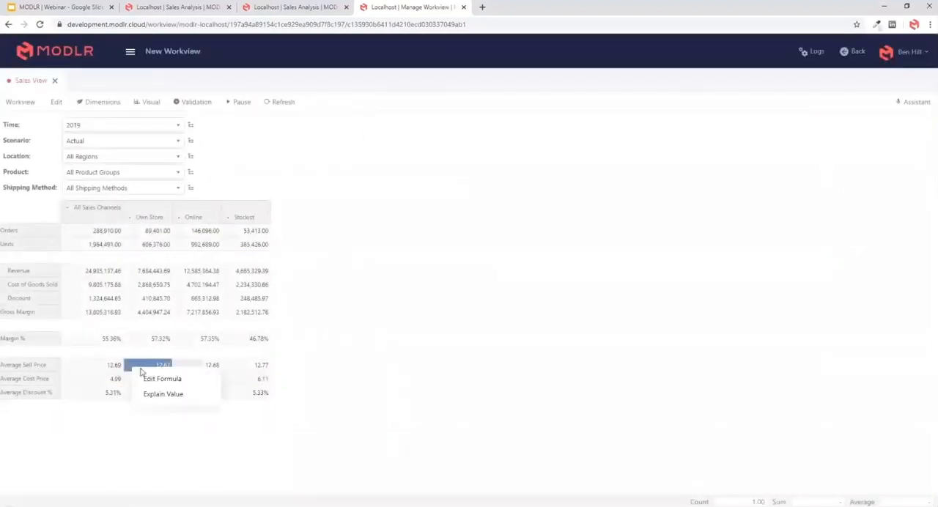
left_click(152, 377)
left_click(458, 145)
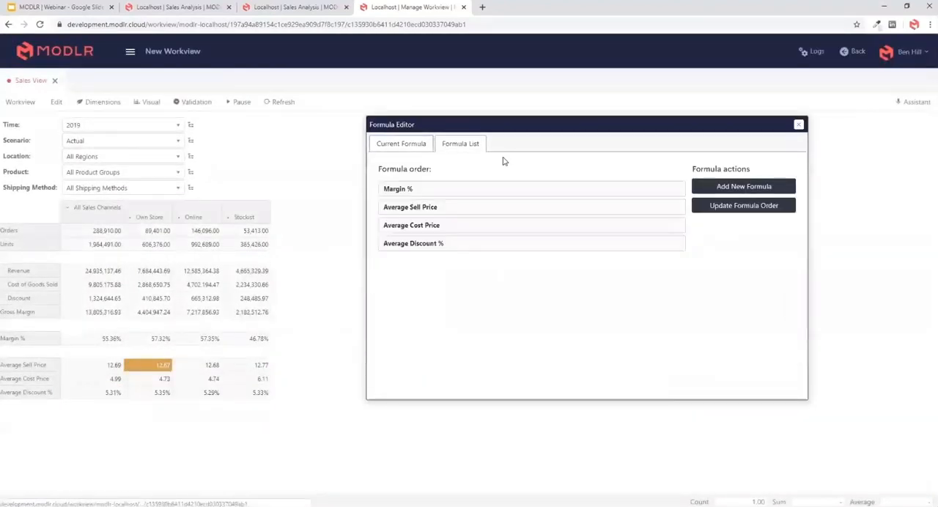
left_click_drag(507, 132, 449, 164)
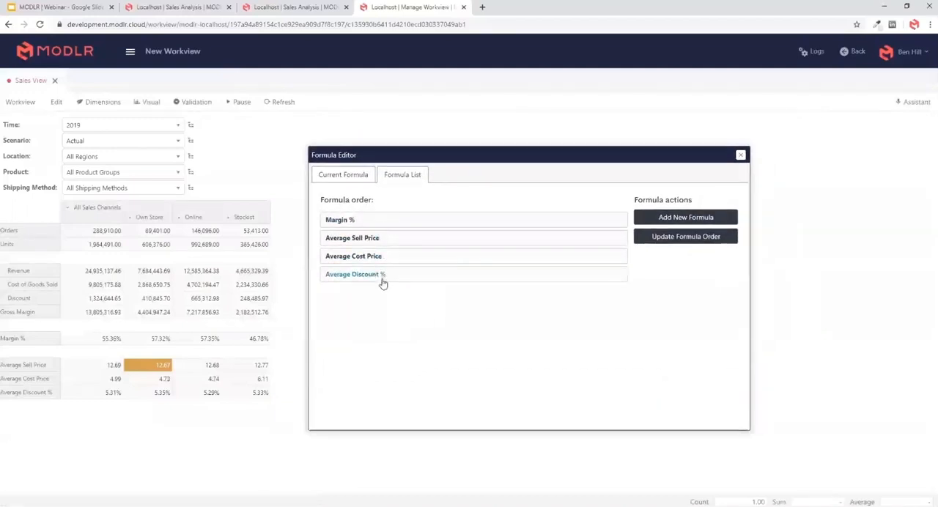
left_click(381, 241)
left_click(403, 176)
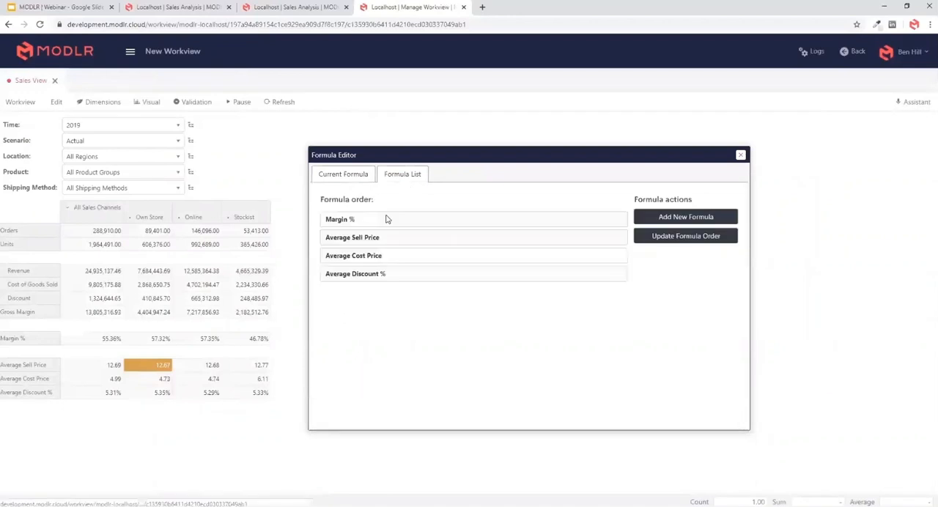
left_click(377, 274)
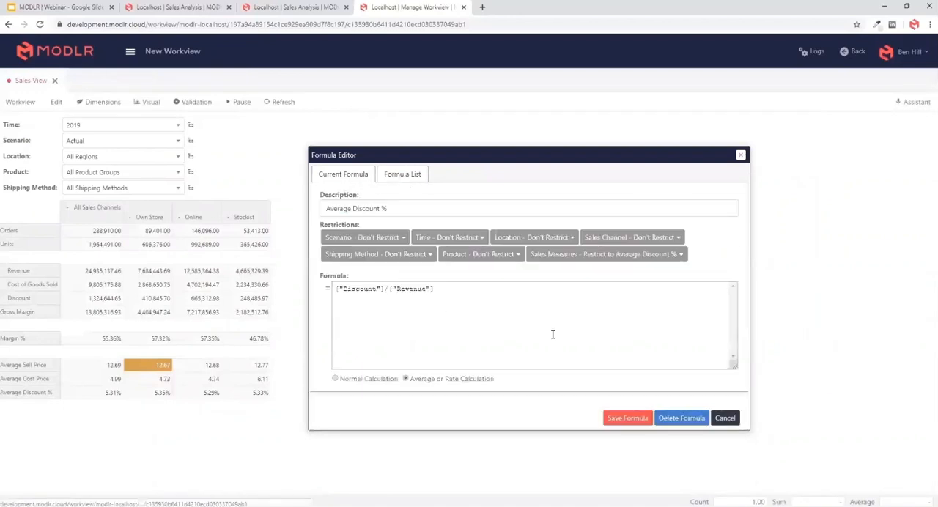
left_click(725, 418)
left_click(165, 272)
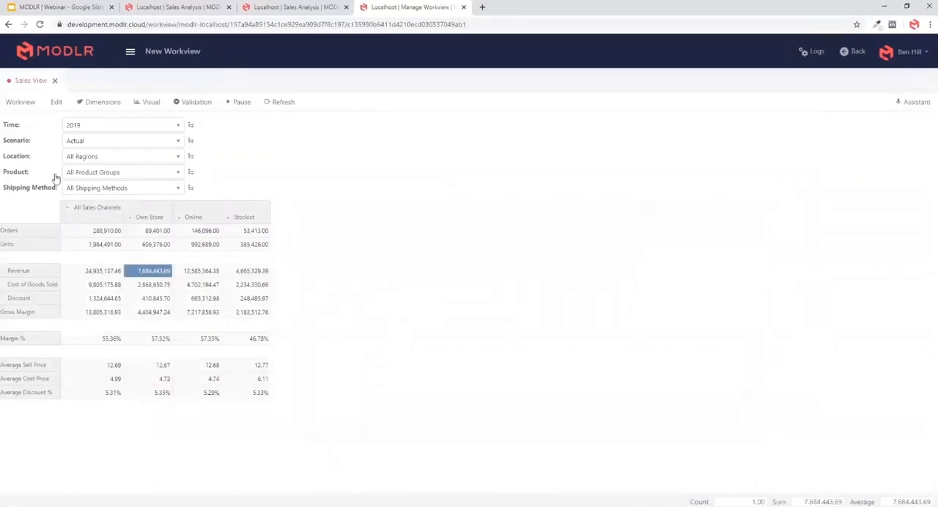
left_click(157, 312)
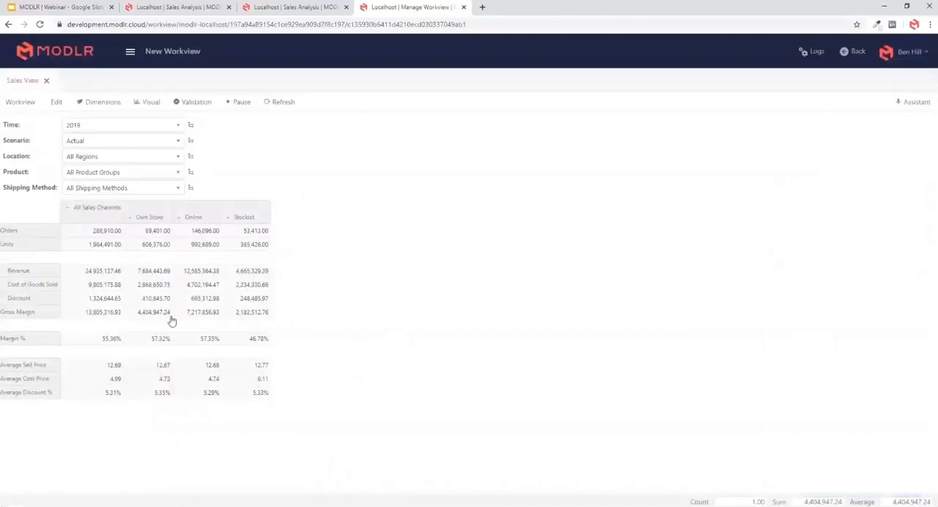
- Ask the assistant "What are the top 15 products for sales in 2019?"
left_click(916, 103)
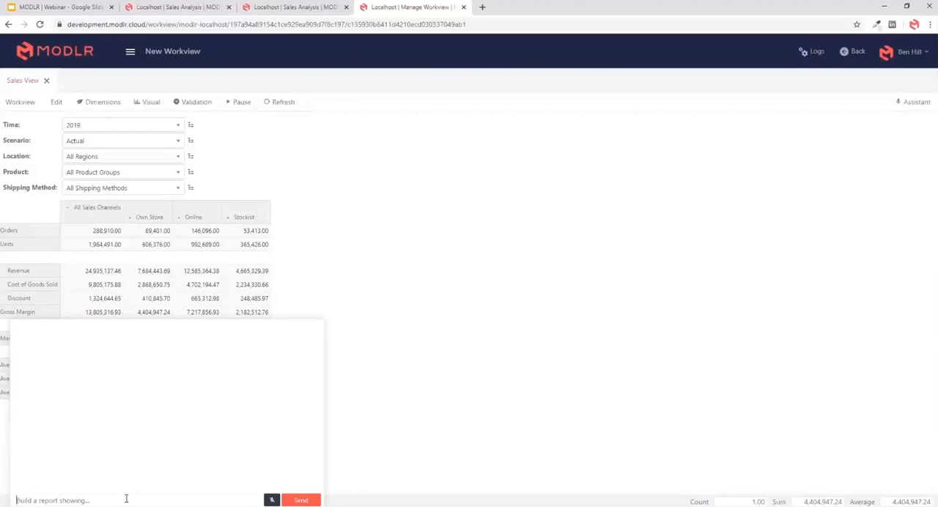
type("Wha")
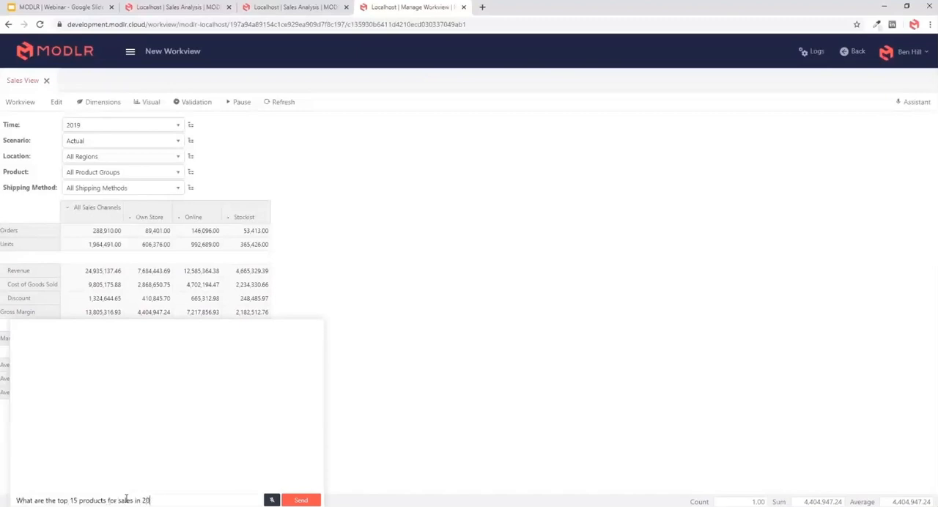
key("ctrl+a")
key("Return")
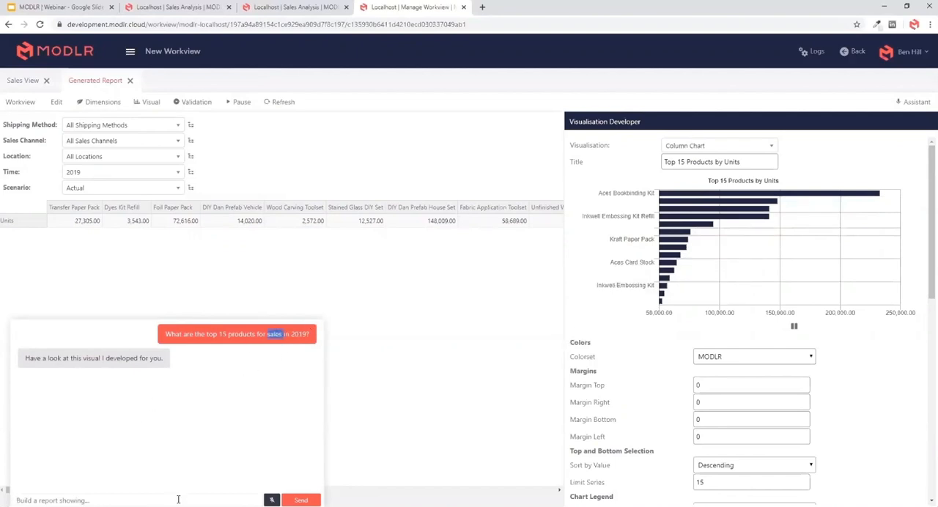
- Reuse the previous question to ask the assistant "What are the top 15 products for revenue in 2019?"
left_click_drag(315, 336, 162, 344)
key("ctrl+c")
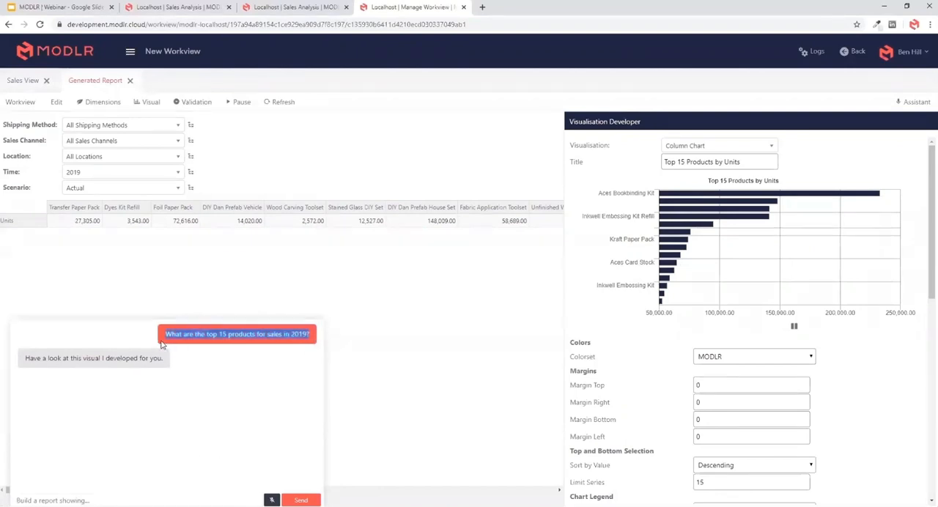
left_click(184, 500)
key("ctrl+v")
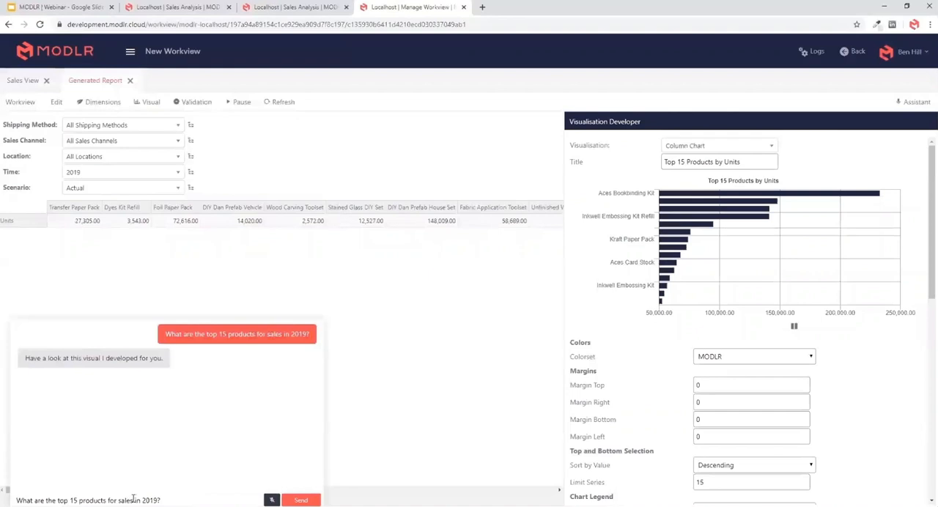
key("BackSpace")
key("BackSpace")
key("BackSpace")
key("BackSpace")
key("BackSpace")
type("revenue")
key("Return")
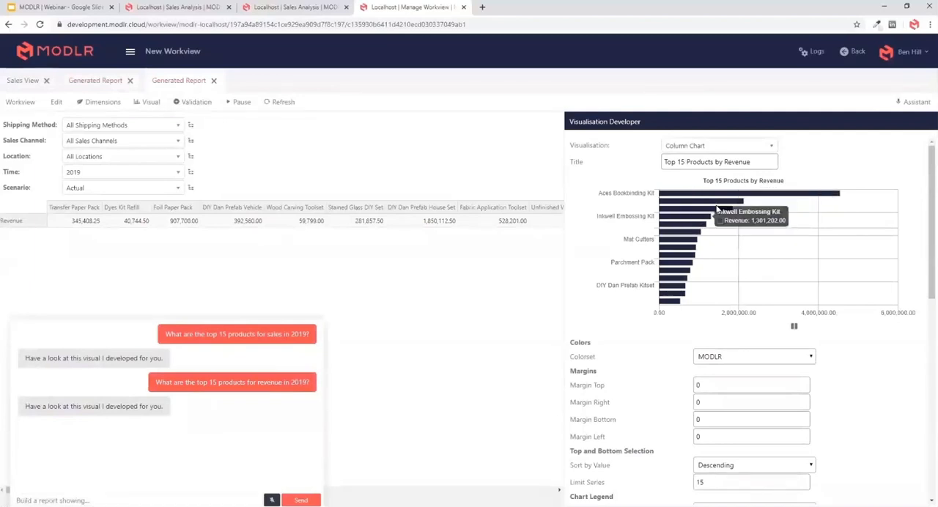
- Save the generated revenue report as a workview named "Top 15 Products by Revenue" and close the other workviews
left_click_drag(753, 160, 613, 162)
left_click(279, 102)
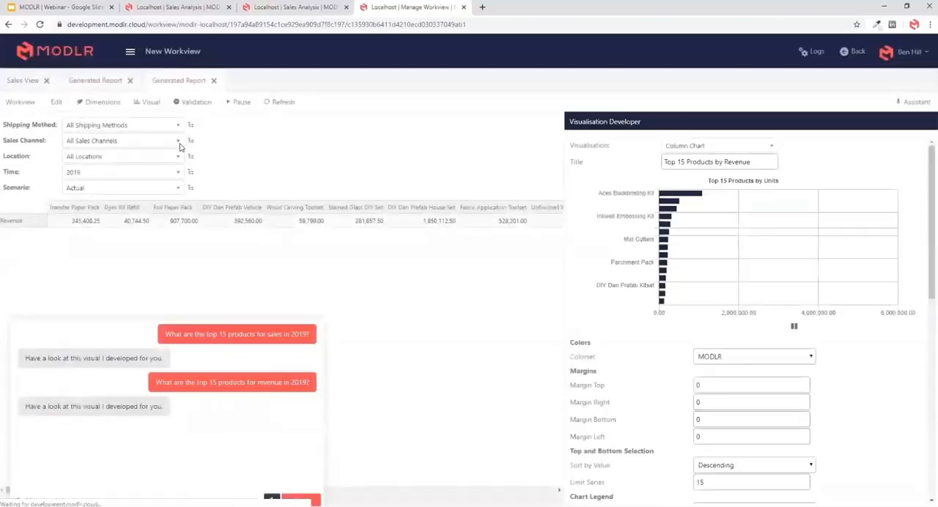
left_click(24, 105)
left_click(37, 135)
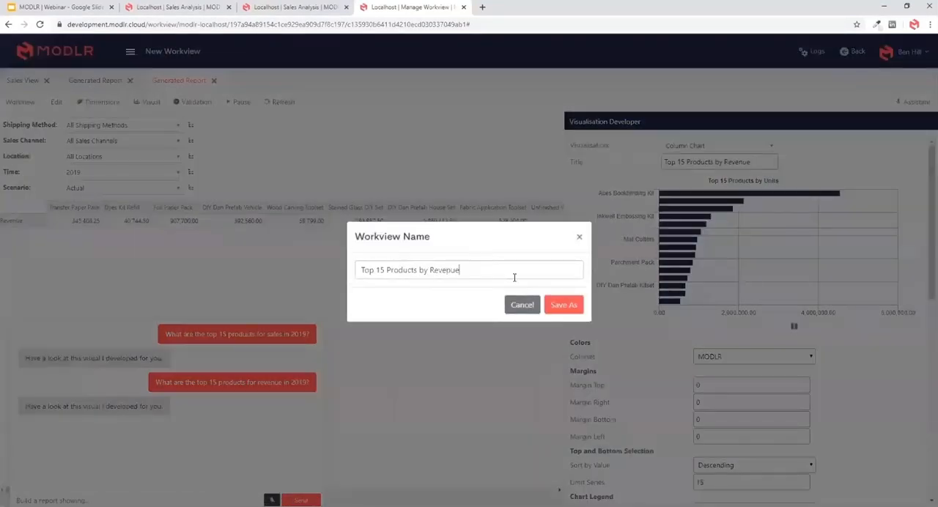
left_click(564, 305)
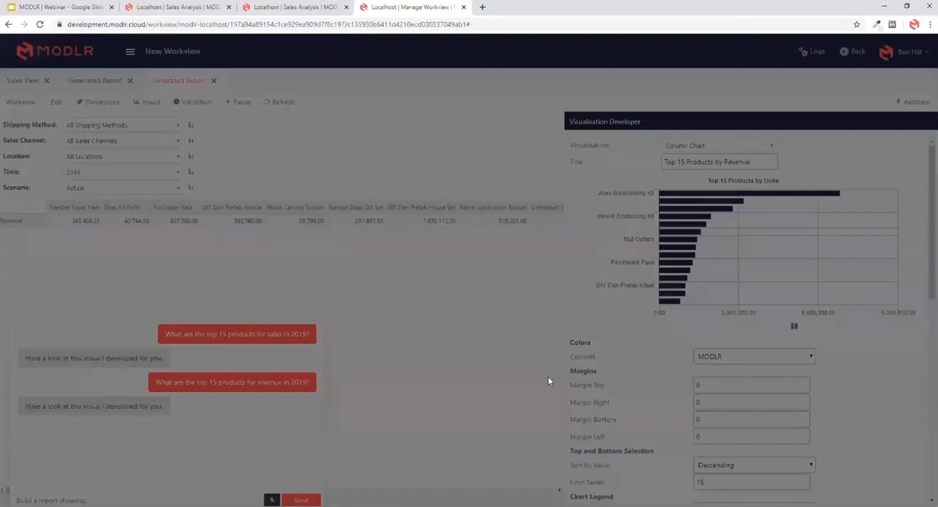
right_click(278, 82)
left_click(304, 104)
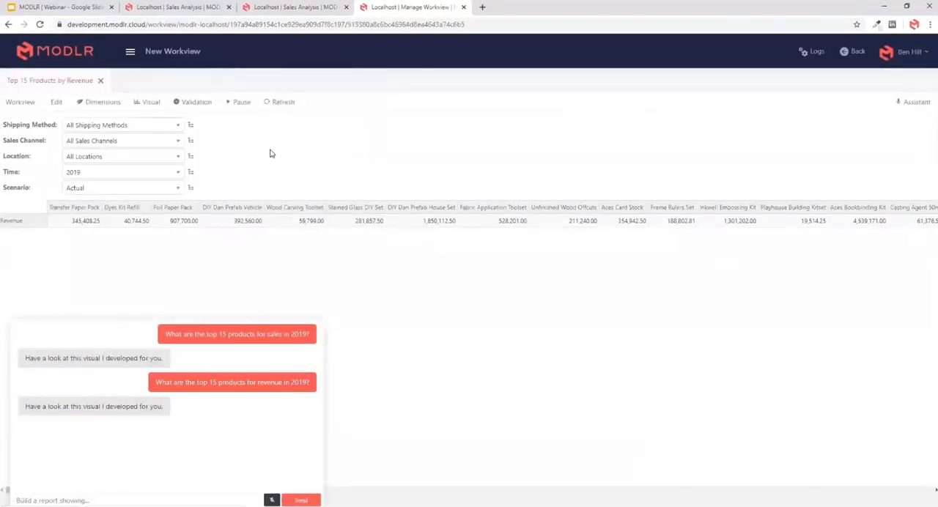
- Ask the assistant "Whats the relationship between margin % and revenue by products?"
left_click(170, 498)
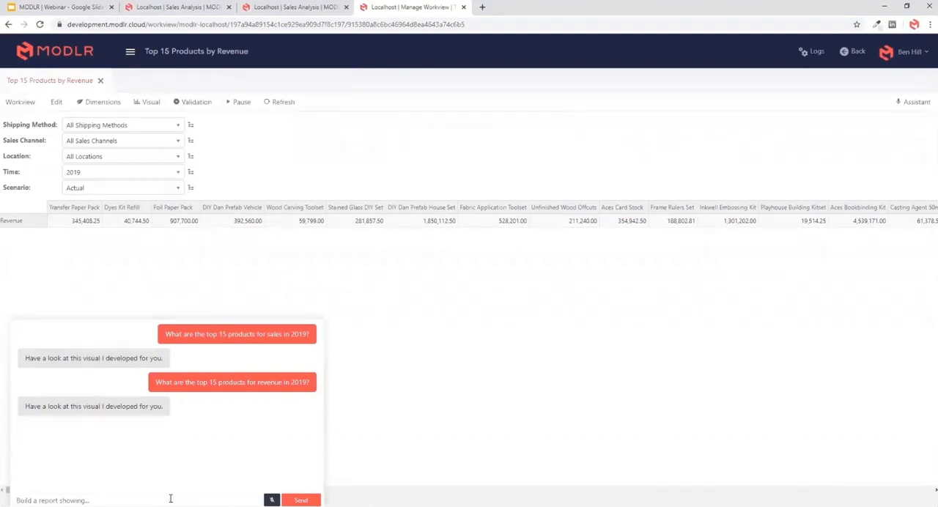
type("Whats the relationship between margin % and revenue ")
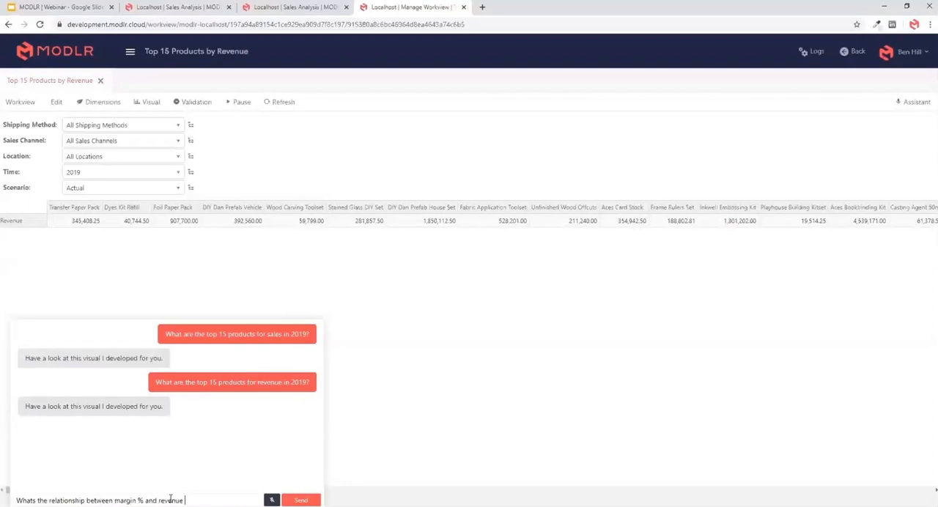
type("by all pro")
key("BackSpace")
key("BackSpace")
key("BackSpace")
key("BackSpace")
key("Return")
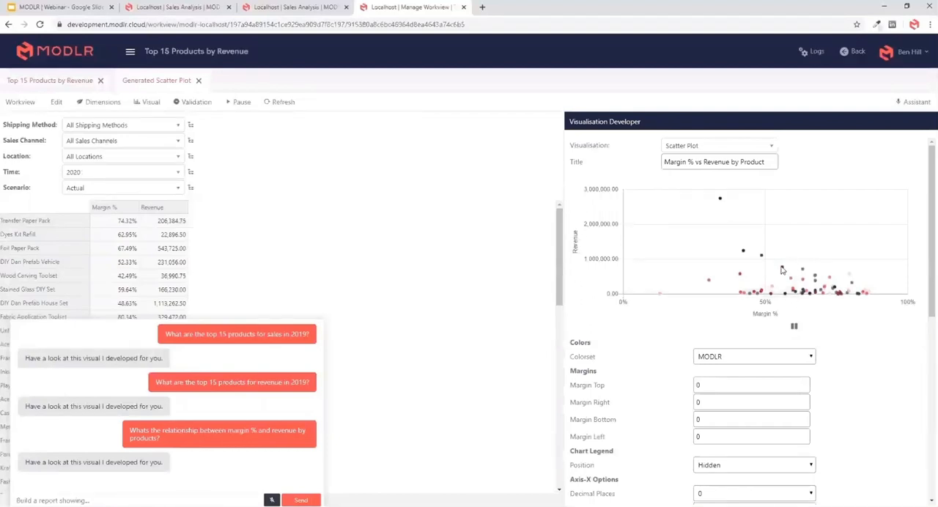
- Check points in the generated scatter plot and save it as a workview named "Margin % vs Revenue by Product"
mouse_move(782, 272)
mouse_move(742, 253)
left_click(767, 161)
key("ctrl+a")
key("ctrl+c")
left_click(246, 109)
left_click(20, 102)
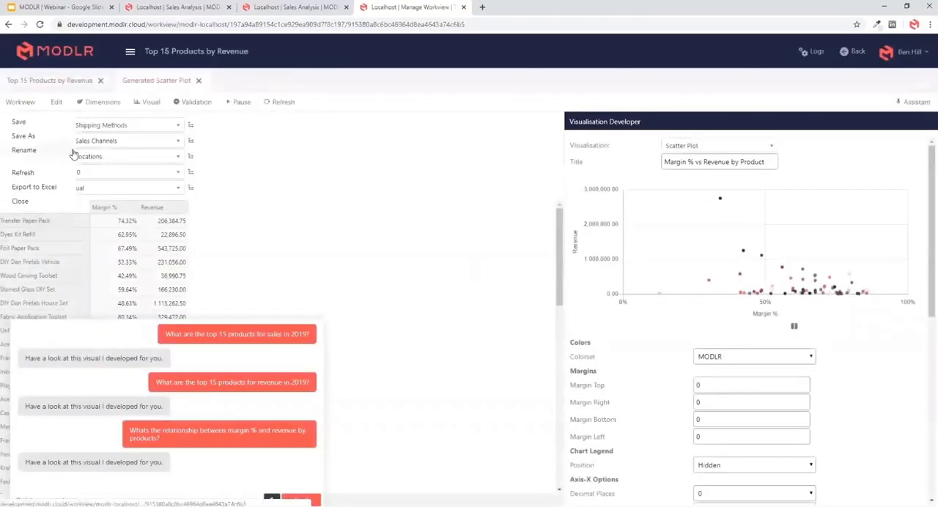
left_click(26, 140)
key("ctrl+v")
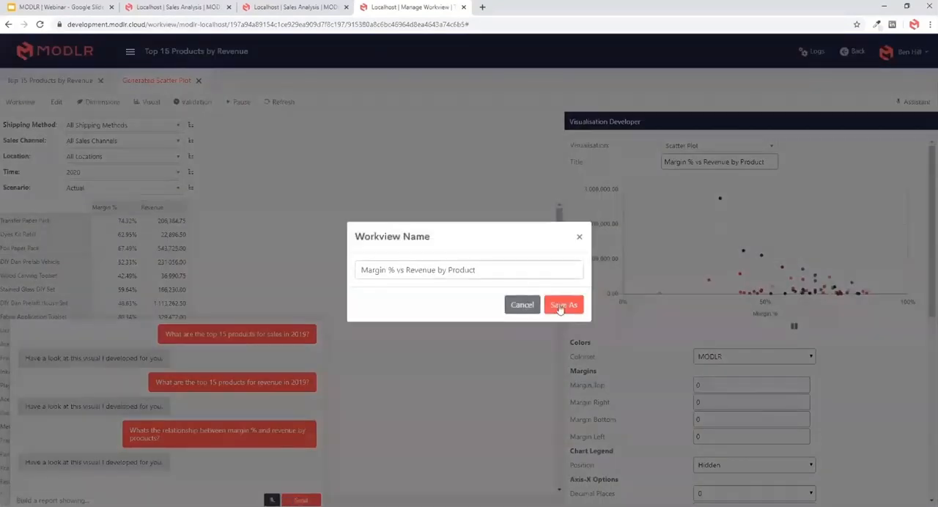
left_click(555, 303)
- Reuse the last question to ask the assistant "Whats the relationship between margin % and revenue by location?"
triple_click(169, 438)
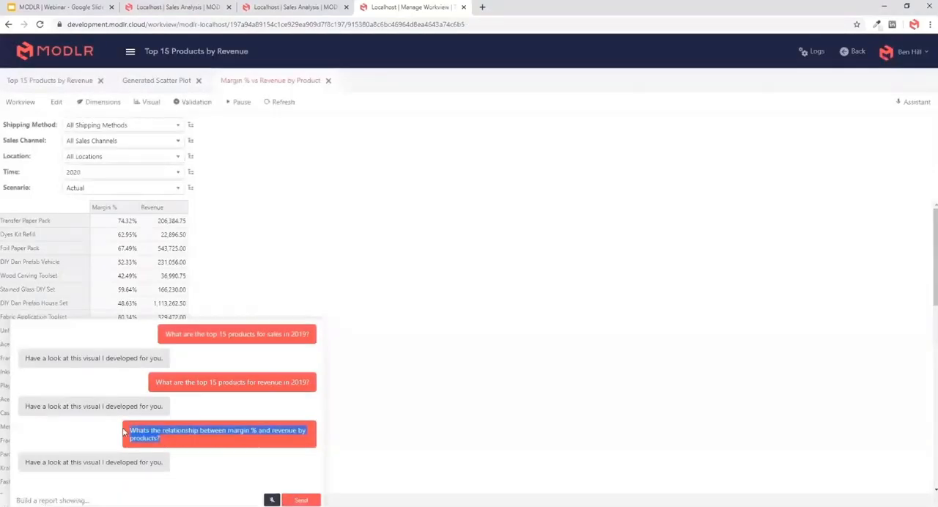
key("ctrl+c")
left_click(143, 495)
key("ctrl+v")
double_click(209, 501)
type("locatio")
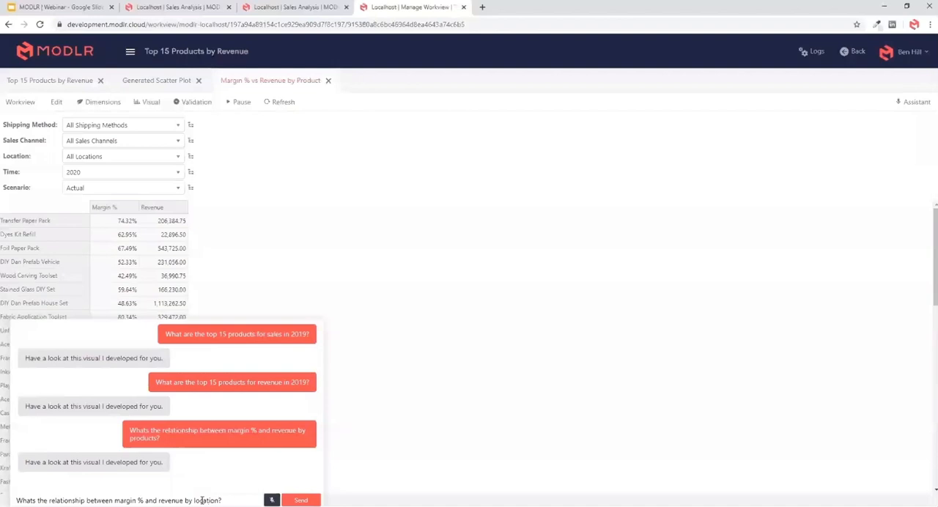
left_click(308, 502)
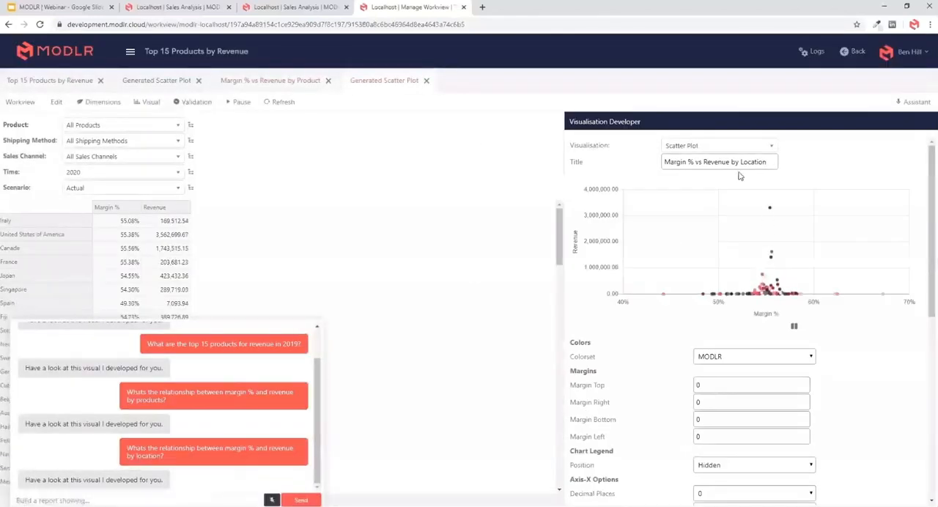
- Save the location scatter plot as a workview named "Margin % vs Revenue by Location" and close the other workviews
triple_click(754, 162)
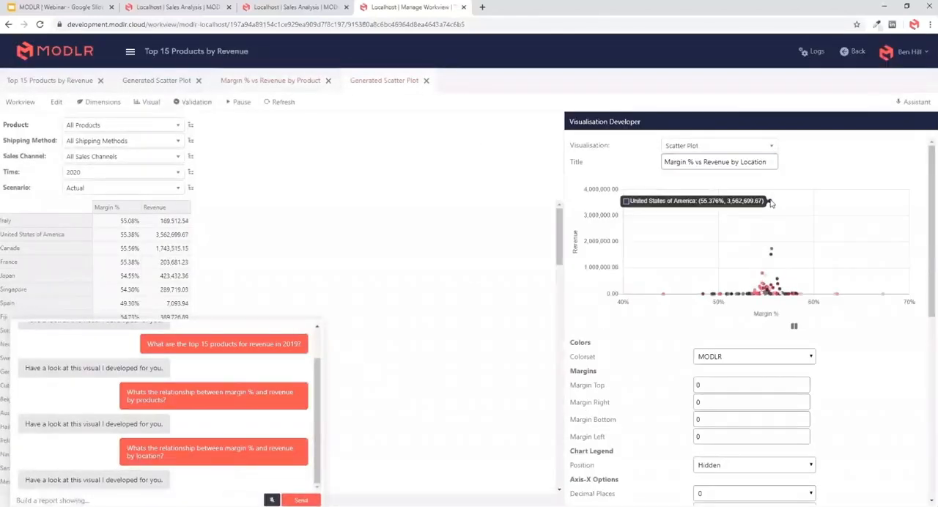
left_click(30, 103)
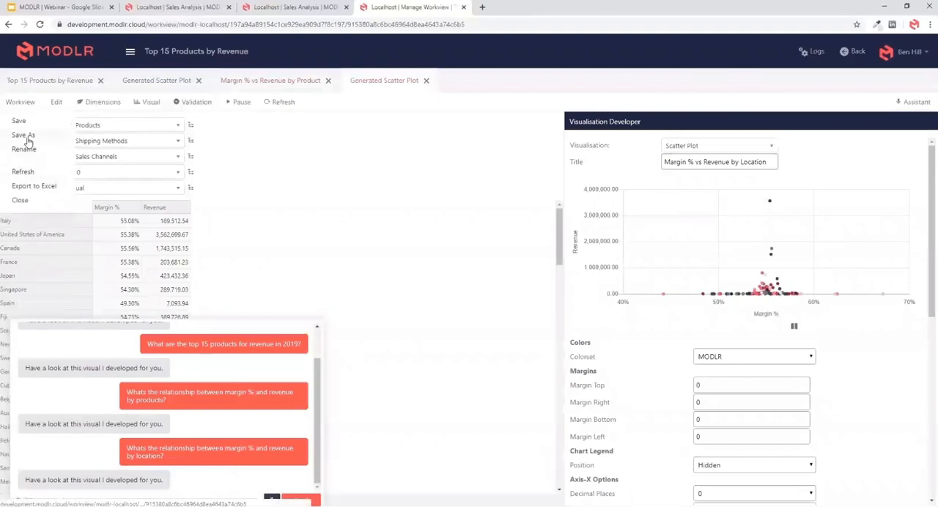
left_click(26, 139)
left_click(562, 307)
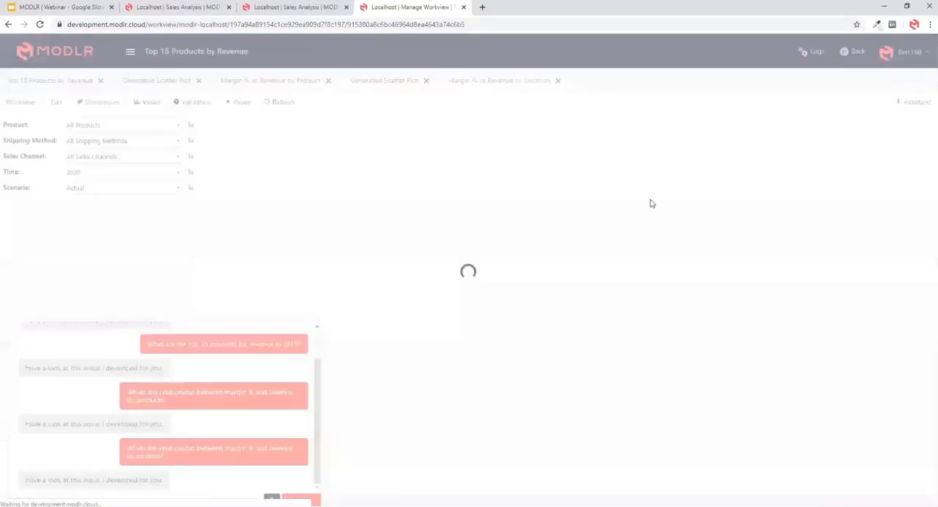
right_click(511, 79)
left_click(547, 107)
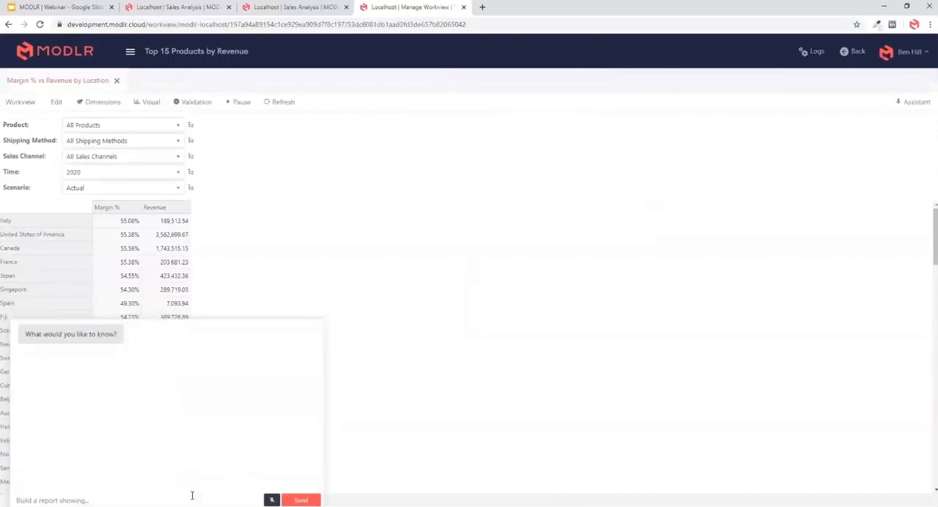
- Ask the assistant "Whats the trend of revenue in 2019 by all product groups?"
type("Whats the trend of revenue in 2019 by all rp")
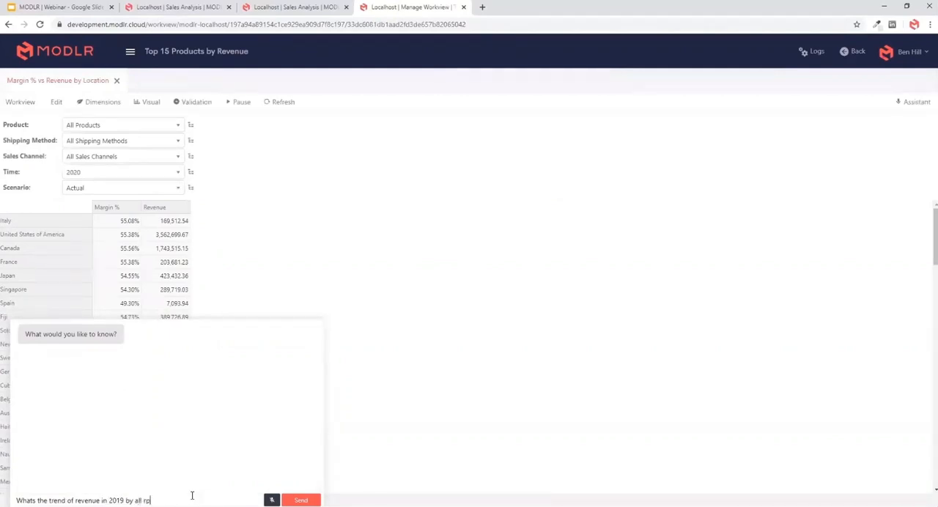
key("BackSpace")
key("BackSpace")
type("product groups?")
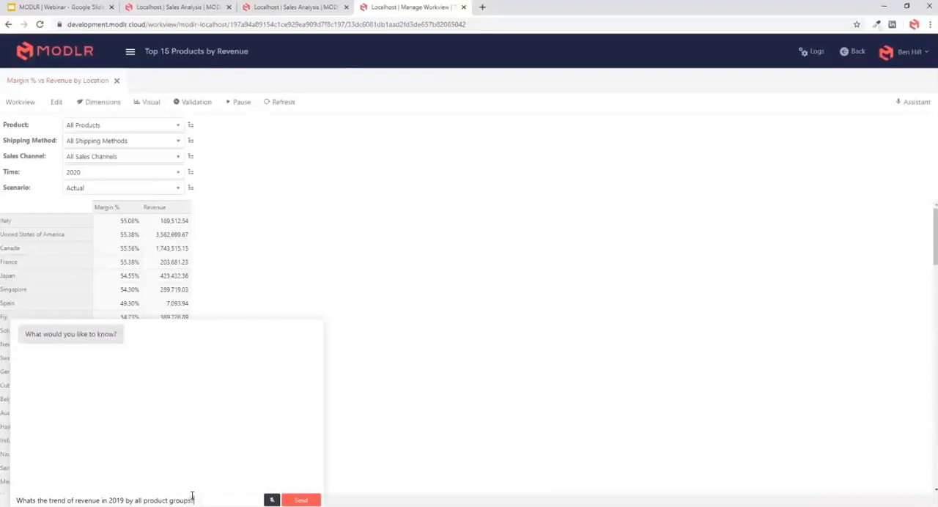
key("Return")
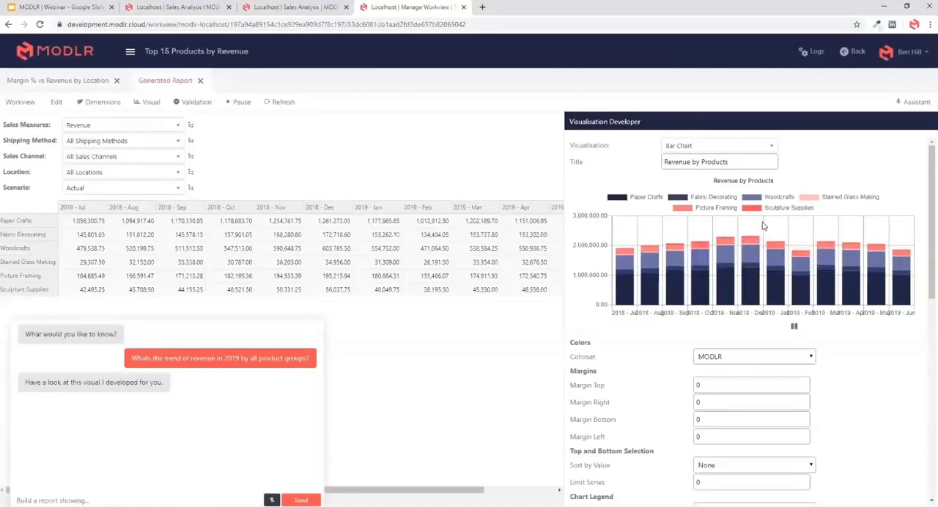
- Save the generated revenue trend report as a workview named "Revenue by Products", matching its chart title
triple_click(769, 161)
key("ctrl+c")
left_click(809, 160)
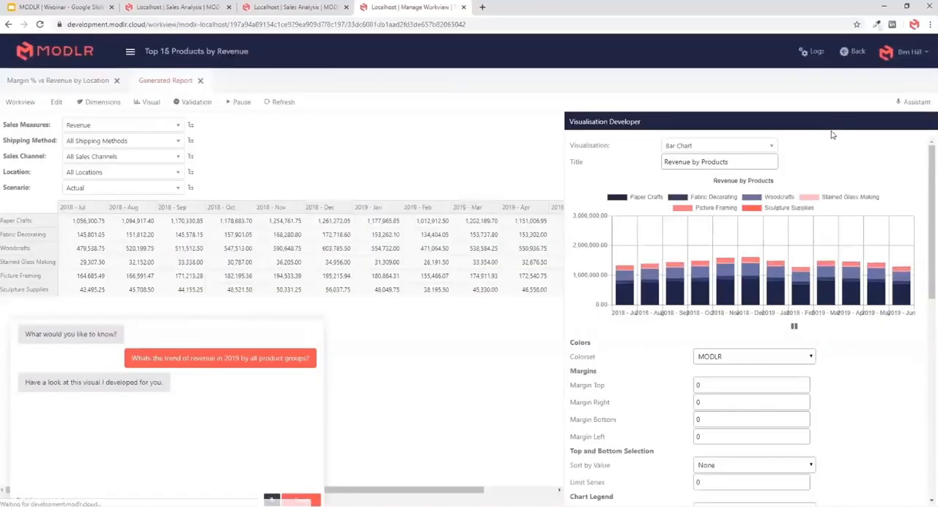
left_click(20, 103)
left_click(35, 134)
key("ctrl+a")
key("ctrl+v")
left_click(564, 303)
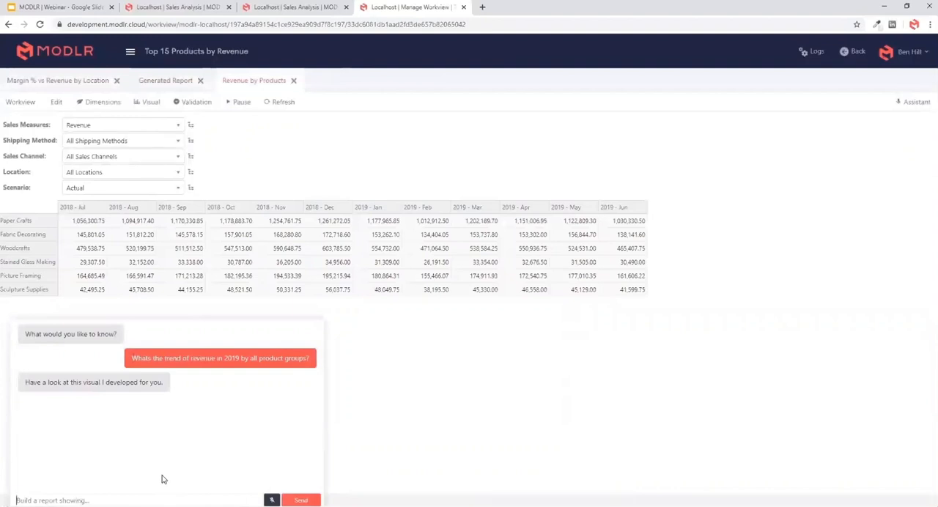
type("What are the top 15 locations")
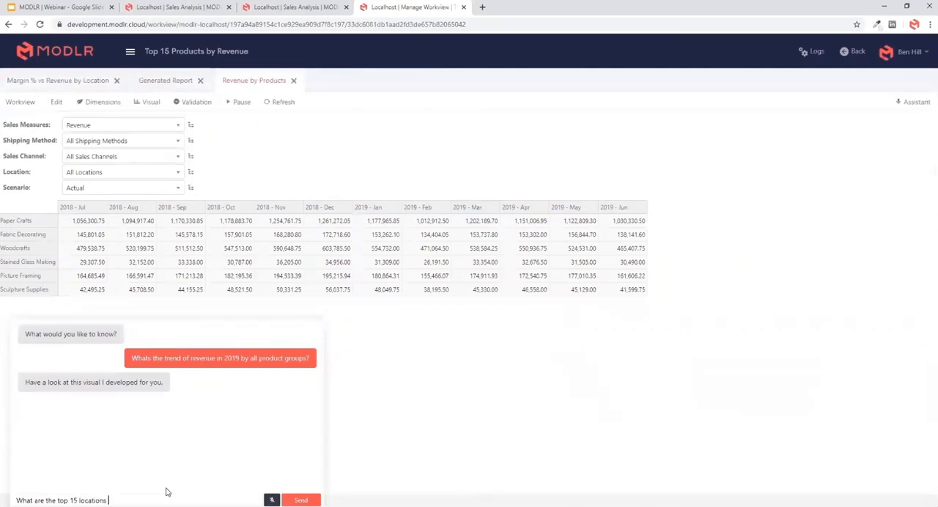
key("BackSpace")
key("BackSpace")
key("BackSpace")
key("BackSpace")
key("BackSpace")
key("ctrl+a")
- Ask the assistant "Who are the top 15 locations by discount %?"
type("Who are the top 1")
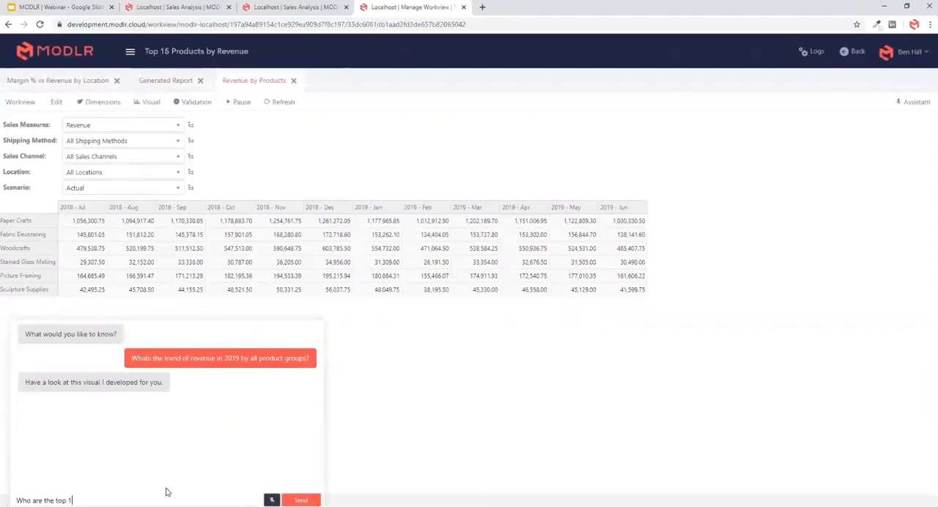
type("5 locations by discount %")
key("Return")
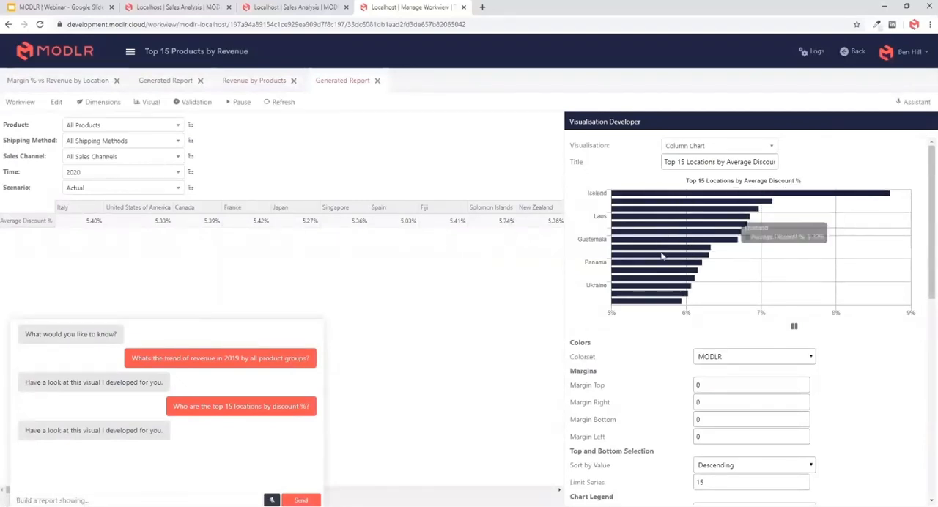
- Try to save the generated top 15 locations report as a workview named "Revenue by Products"
triple_click(790, 161)
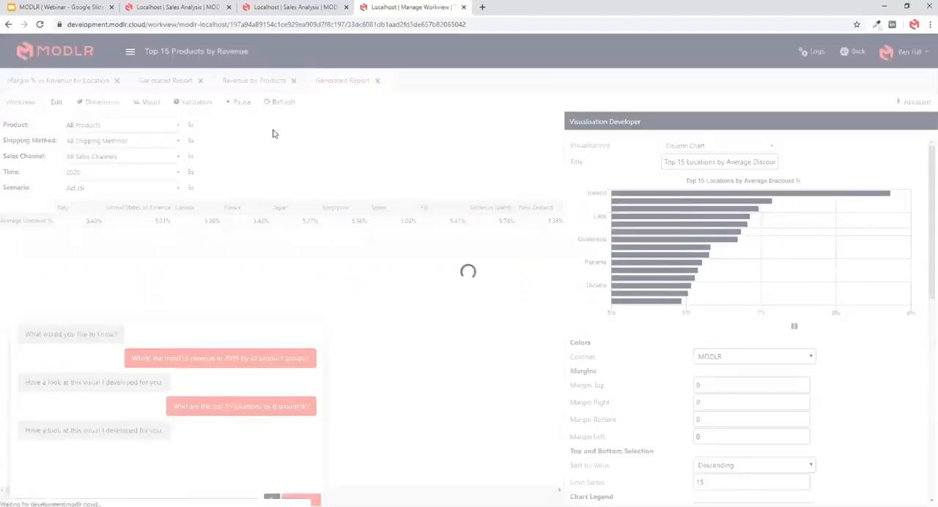
left_click(31, 102)
left_click(24, 136)
key("ctrl+a")
type("Revenue by Products")
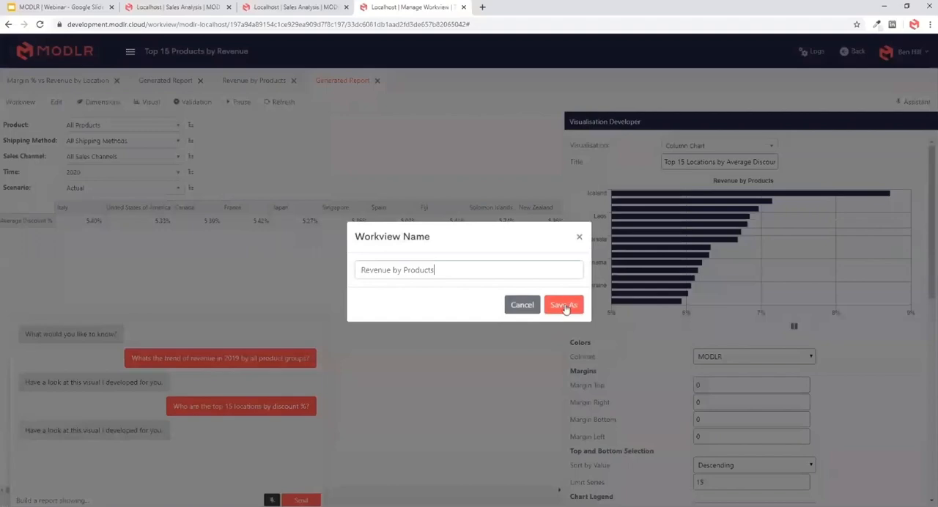
left_click(563, 305)
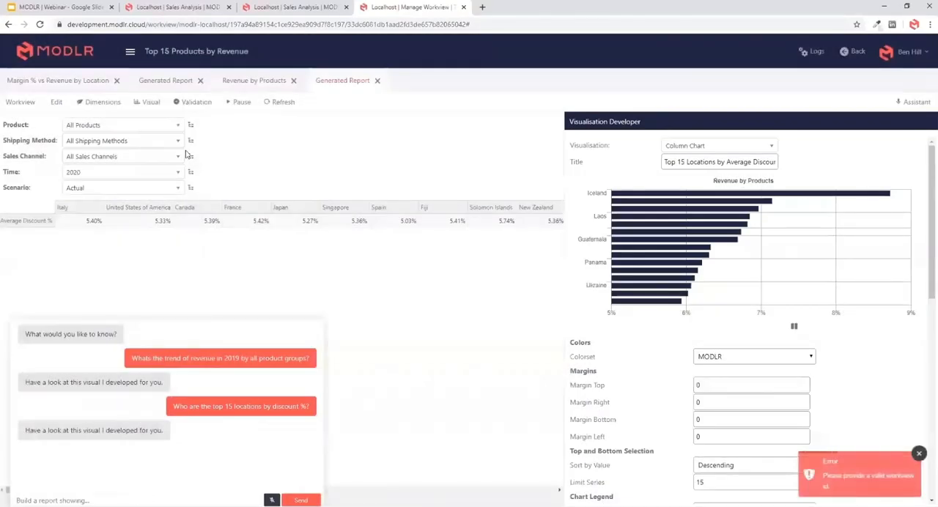
- Save the generated discount report as a workview named "Top 15 Locations by Discount" and close the other workviews
left_click(20, 102)
left_click(23, 134)
key("ctrl+a")
key("ctrl+v")
key("ctrl+a")
type("Top 15 Locatio")
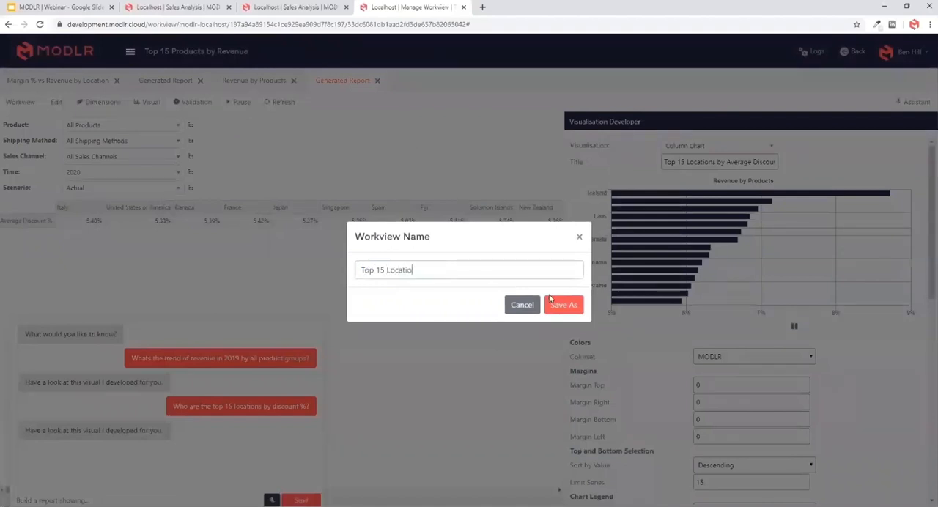
type("ns by Discount")
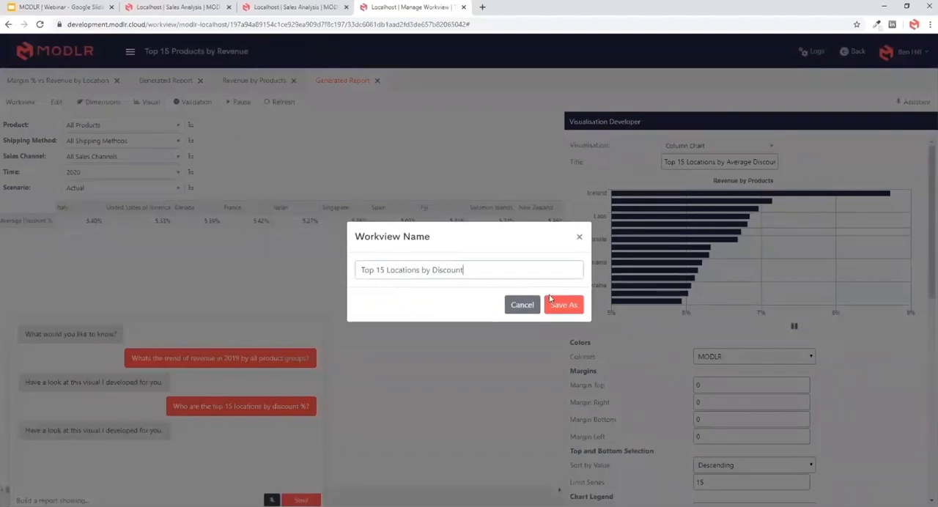
left_click(559, 306)
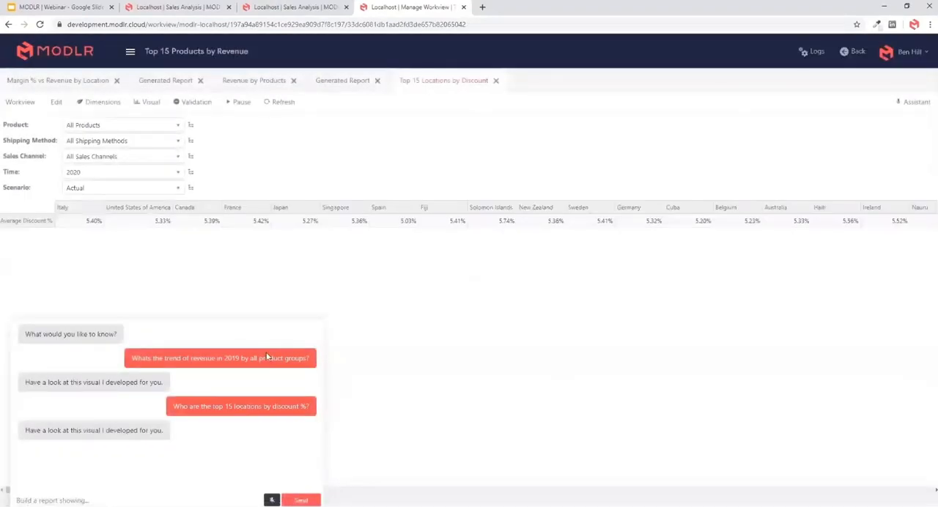
right_click(463, 82)
left_click(506, 108)
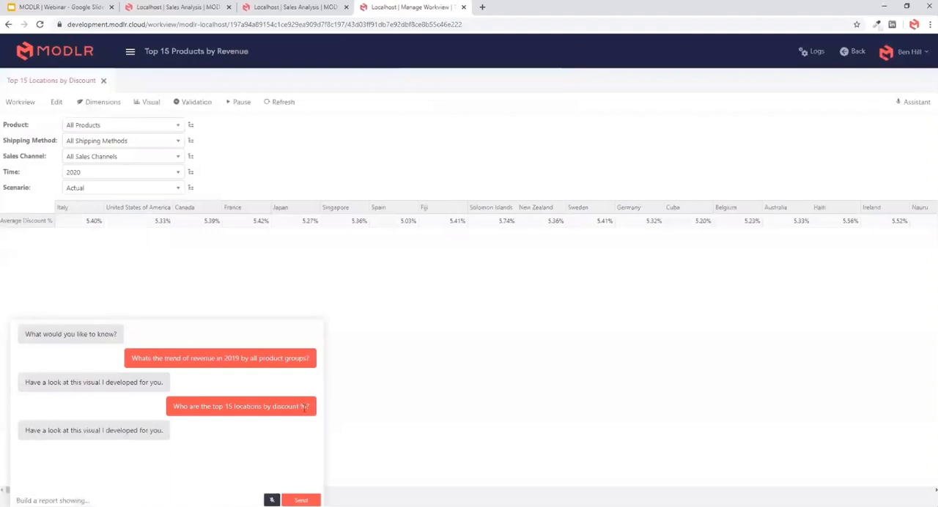
- Ask the assistant "Build a report showing all regions on rows and all product groups on columns for revenue in 2020"
type("Build a report showing all regions on rows and all product groups")
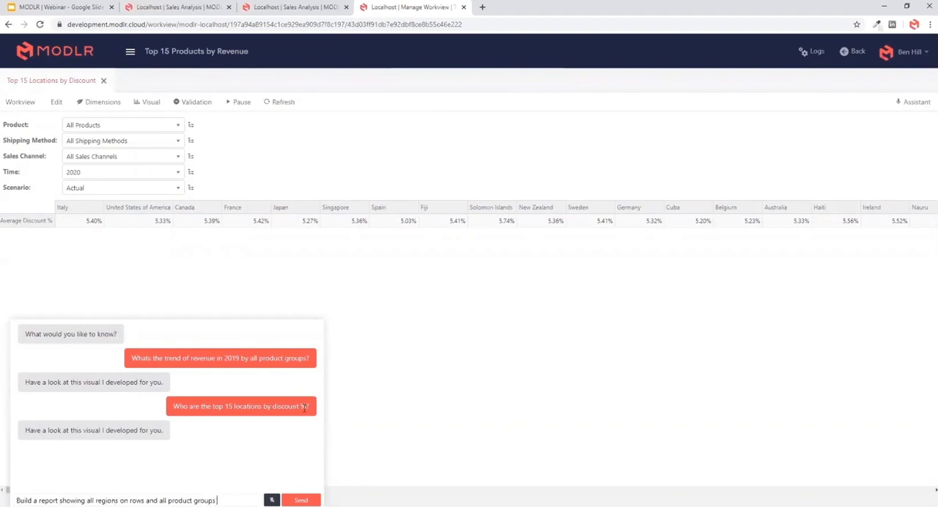
type(" on columns for")
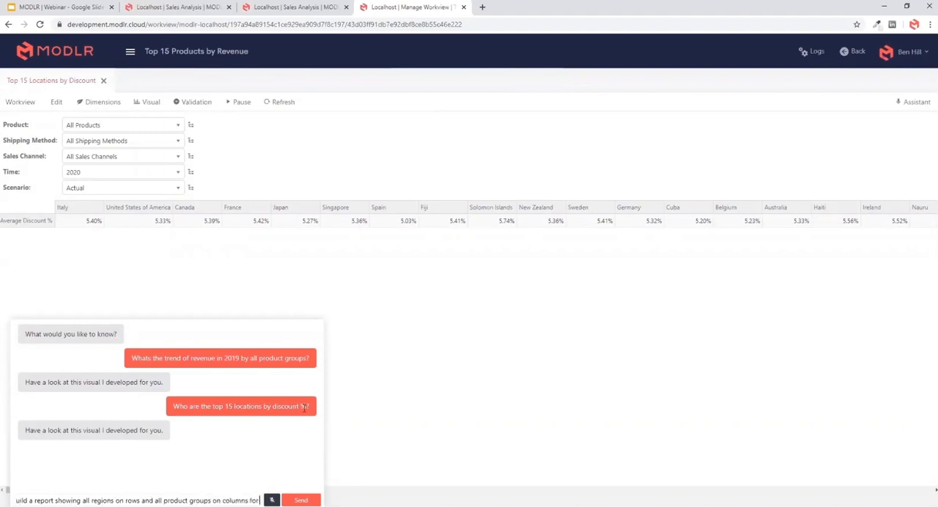
type(" revenue in 2020")
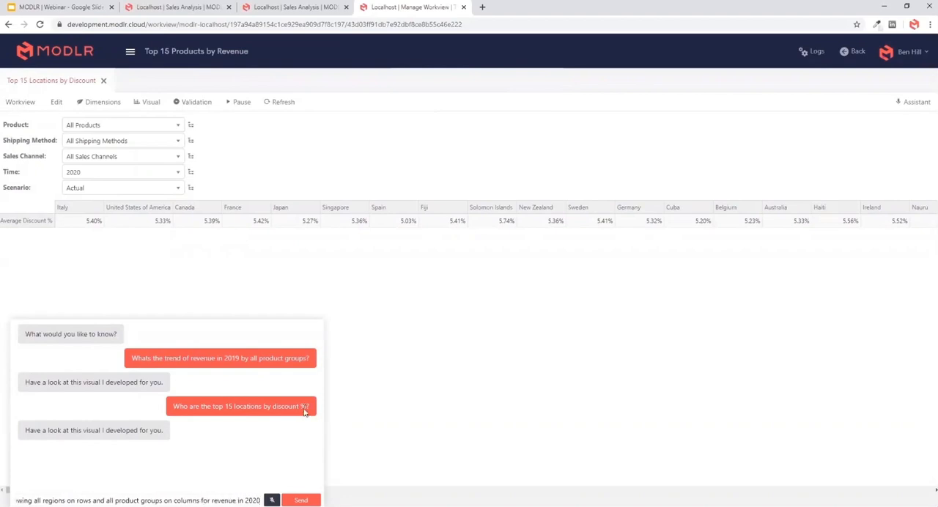
key("Return")
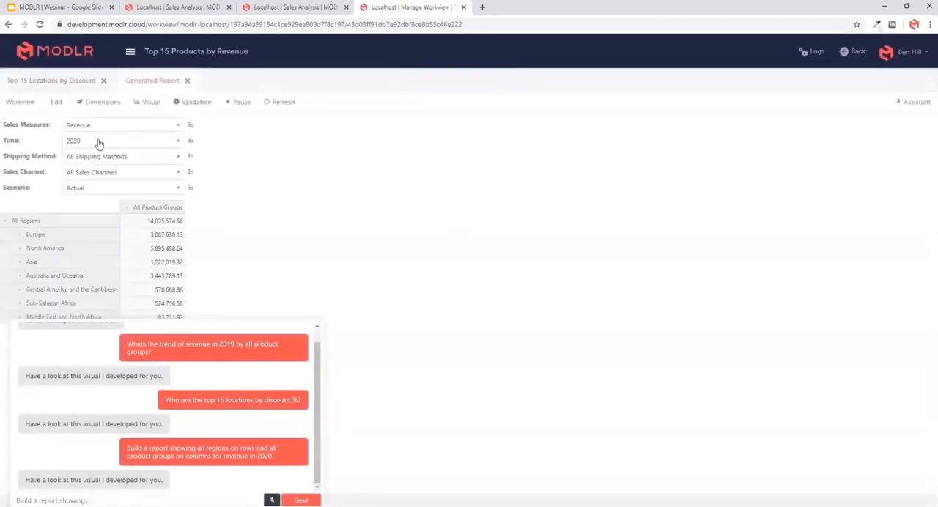
- Expand All Product Groups into its individual groups in the generated report and hide the assistant chat
left_click(126, 208)
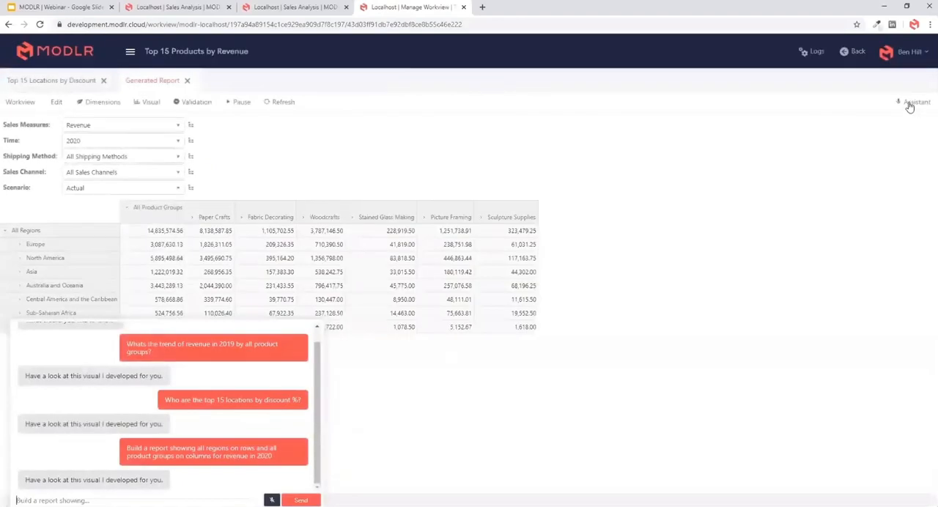
left_click(908, 103)
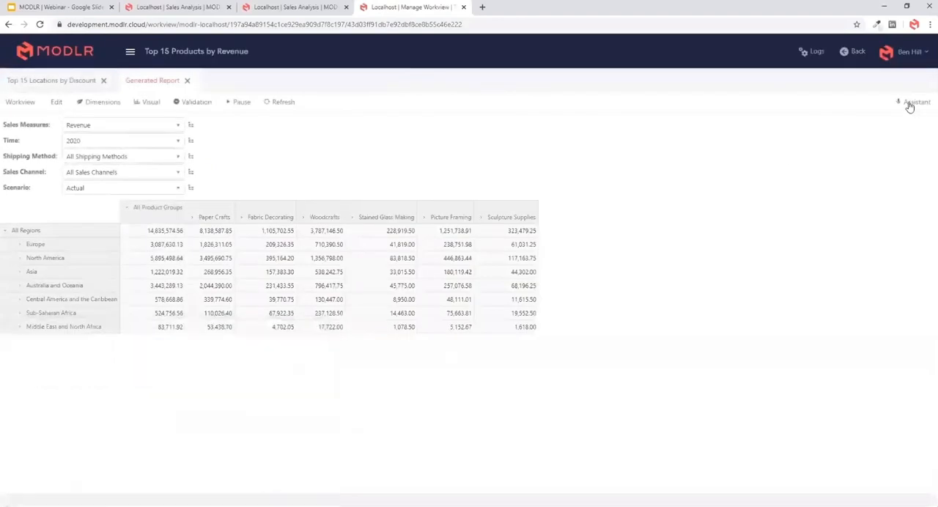
left_click(192, 302)
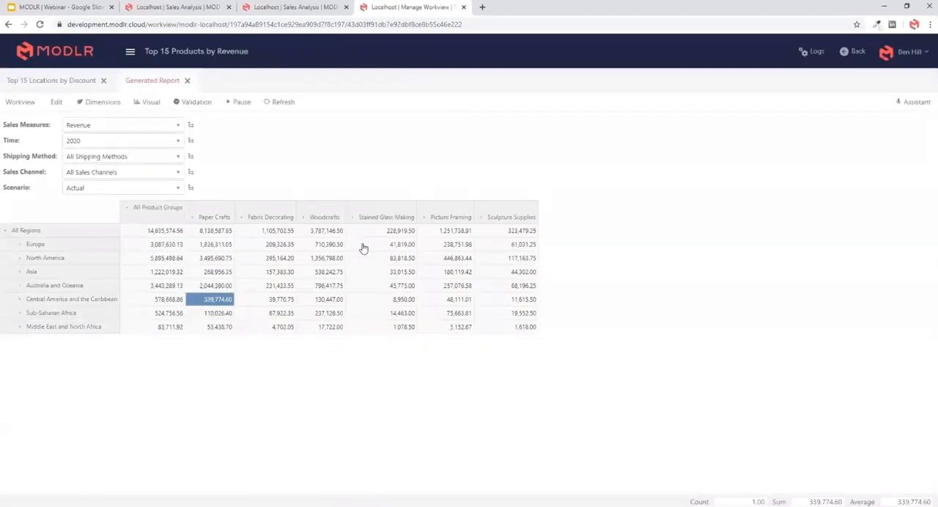
- Save the generated regional revenue report as a new workview named "Revenue Region by Product"
left_click(22, 102)
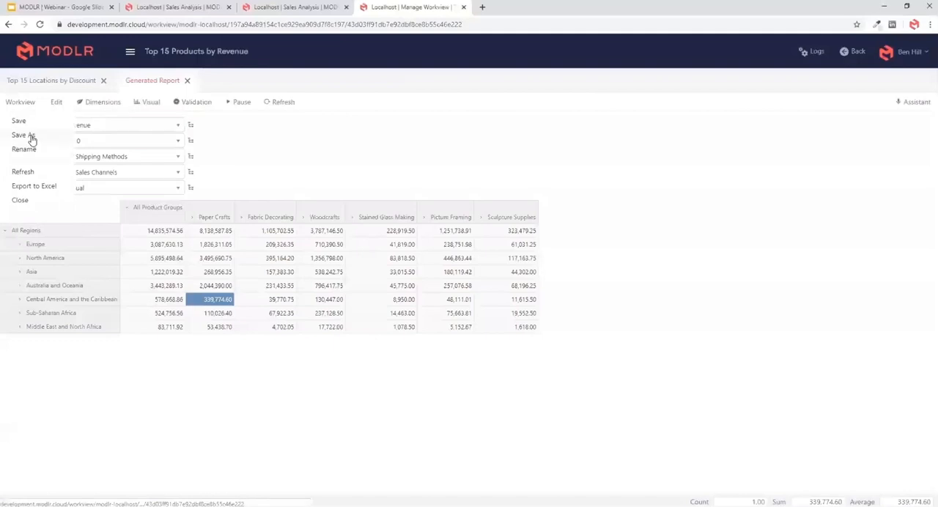
left_click(30, 134)
triple_click(429, 261)
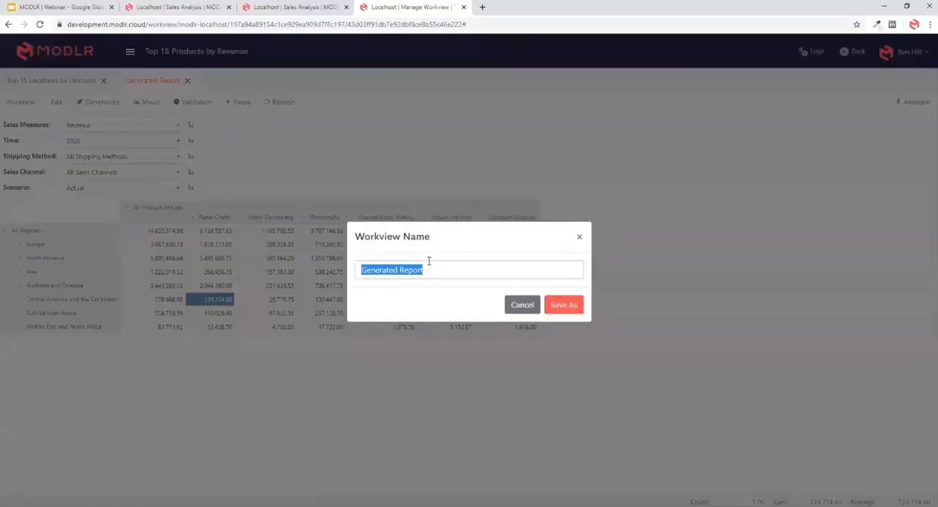
type("Revenue ")
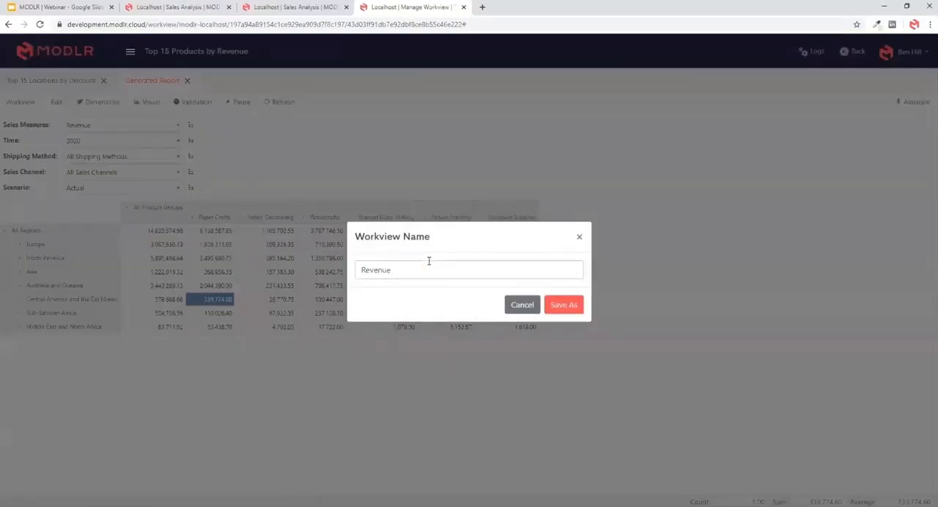
type("Region by Product")
left_click(561, 308)
left_click_drag(156, 222, 156, 303)
left_click(150, 263)
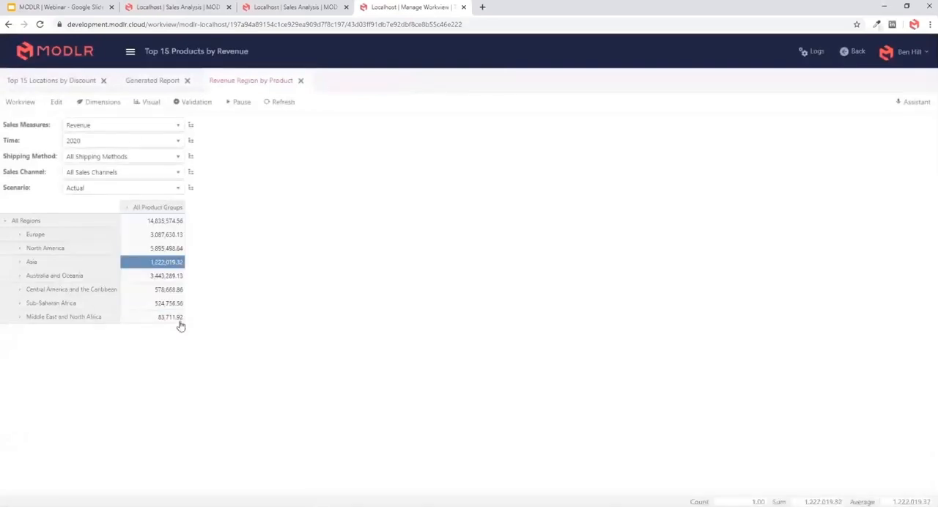
- Leave the workview editor and return to the MODLR home page
left_click(70, 60)
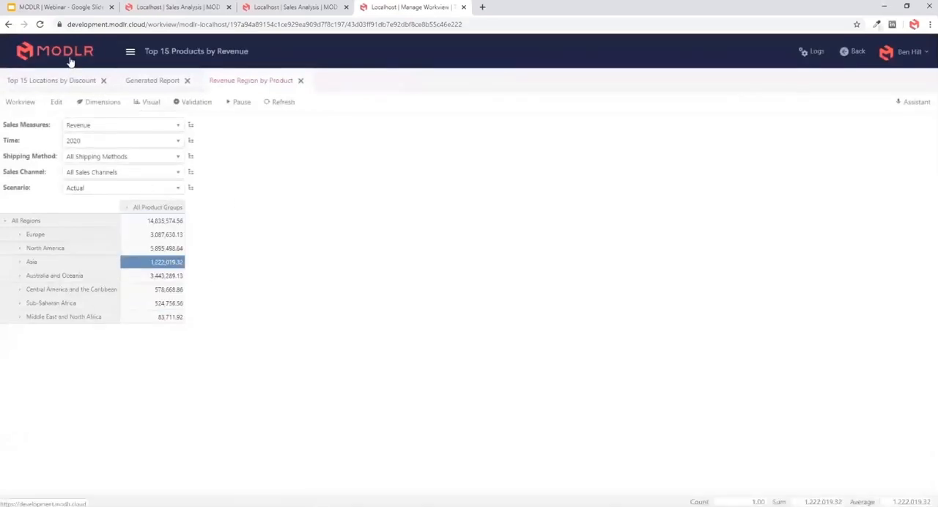
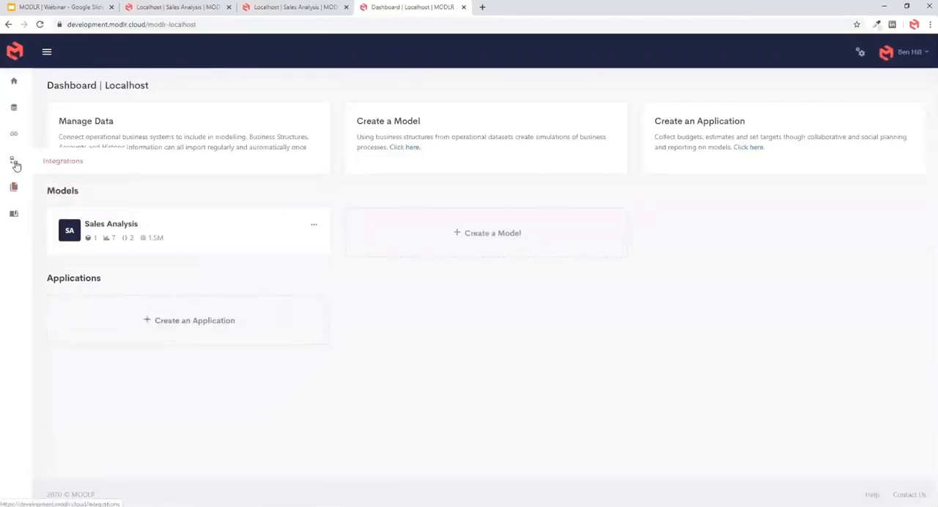
- Open the Import Sales Data process of the Sales Analysis model and preview its Sales Data.csv datasource
left_click(126, 229)
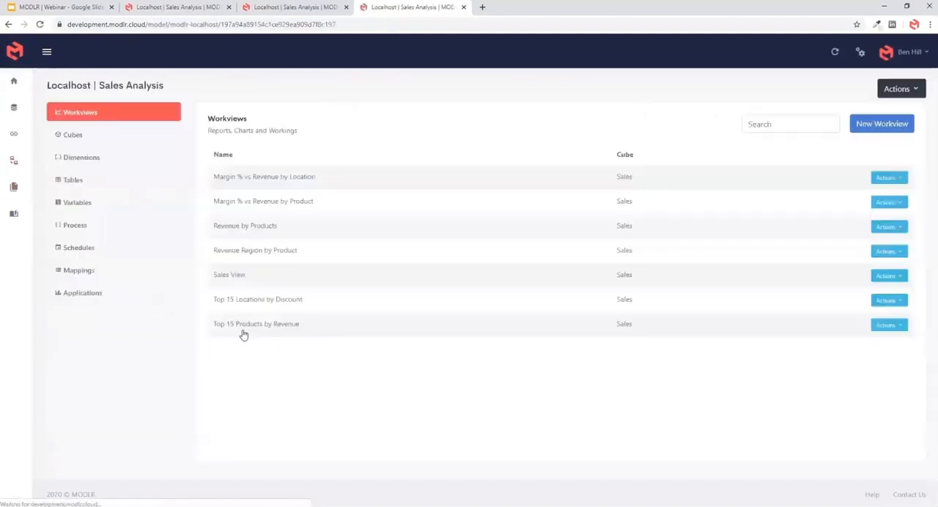
left_click(69, 225)
double_click(245, 180)
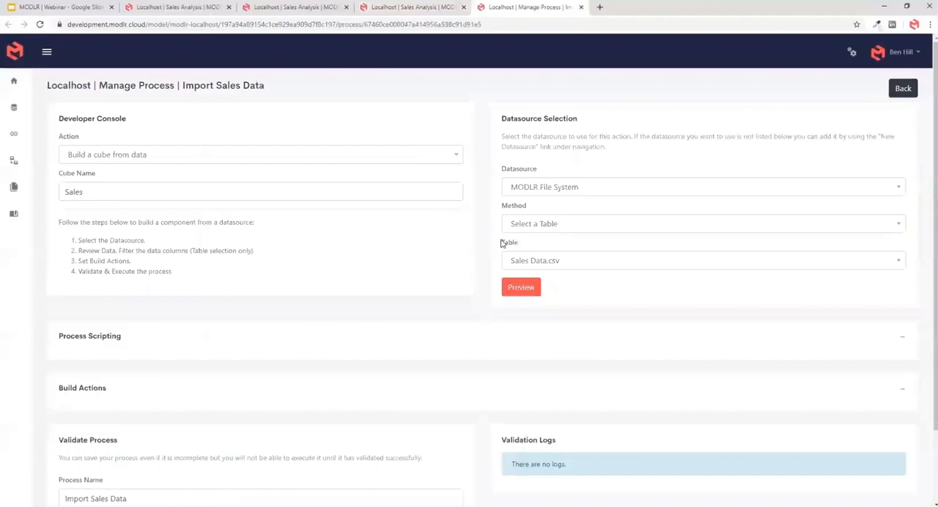
left_click(521, 287)
scroll(475, 293, "down", 3)
scroll(475, 294, "up", 2)
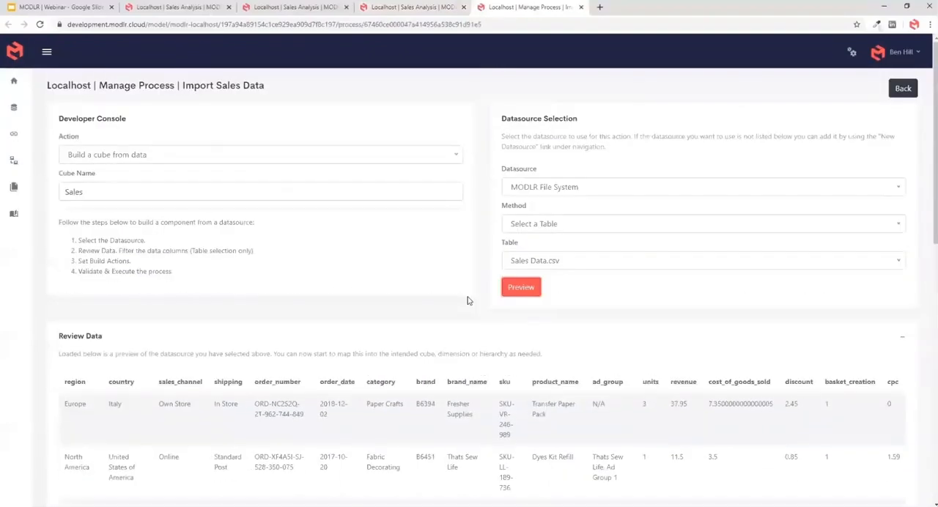
scroll(542, 300, "down", 1)
scroll(542, 300, "down", 10)
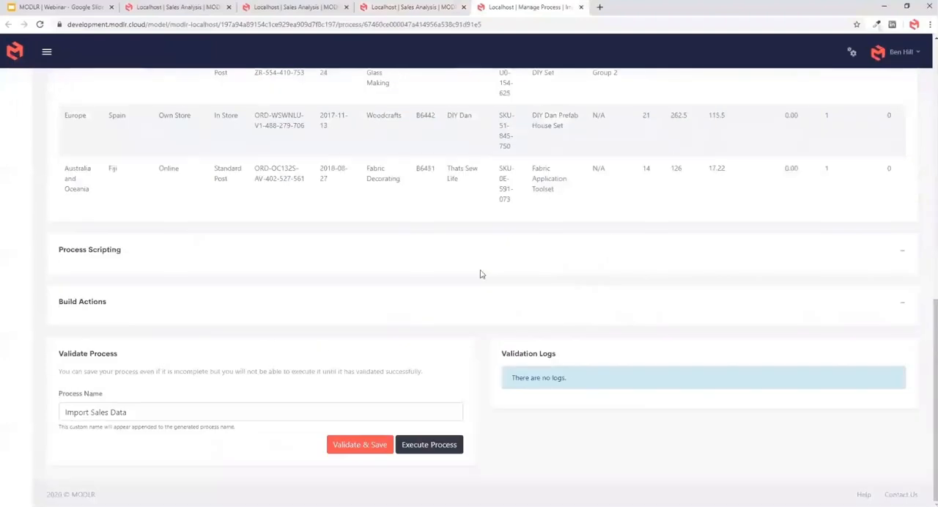
- Review the process scripting, collapse it again, and examine how the build actions map the source fields
left_click(901, 253)
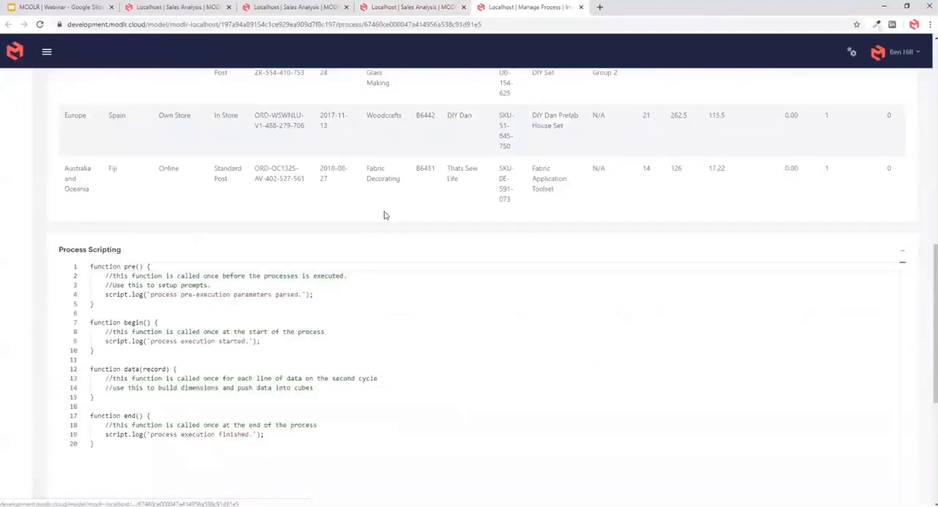
left_click(902, 256)
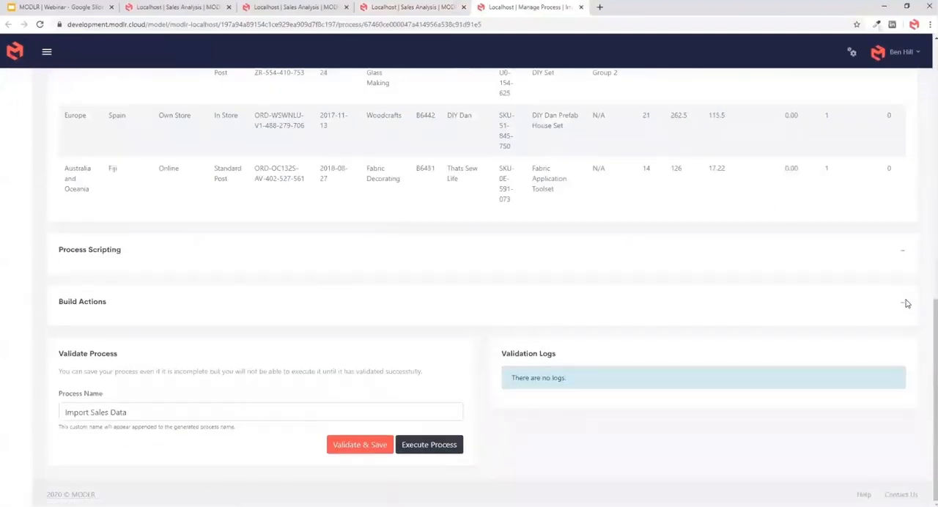
left_click(902, 304)
scroll(493, 388, "down", 4)
scroll(494, 392, "down", 5)
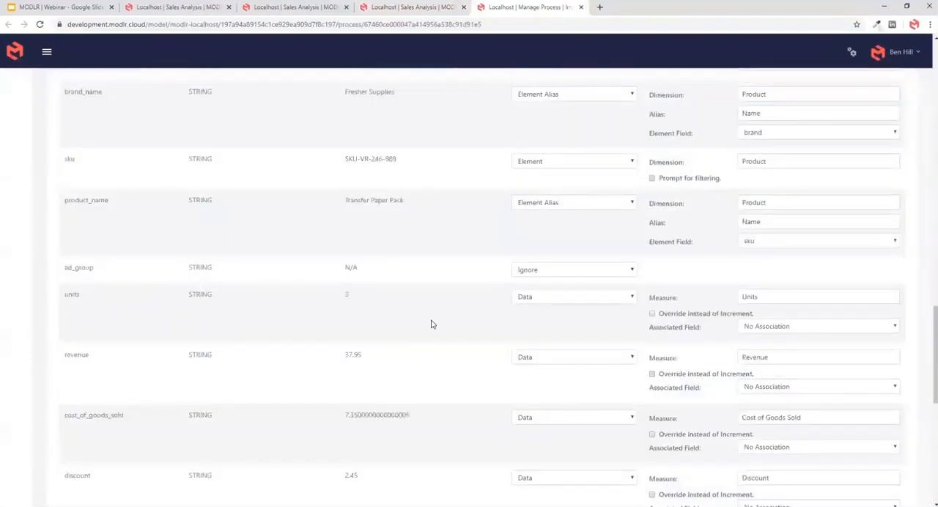
scroll(431, 325, "up", 15)
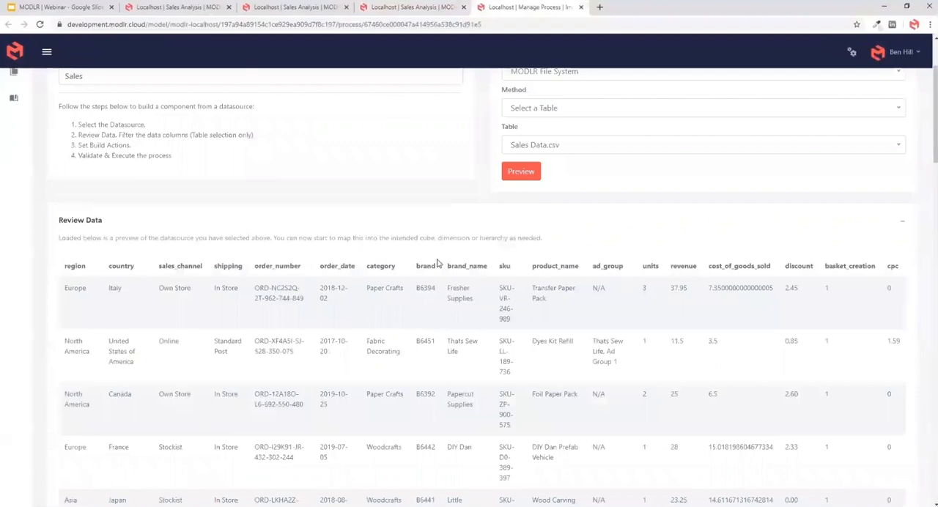
scroll(597, 347, "down", 15)
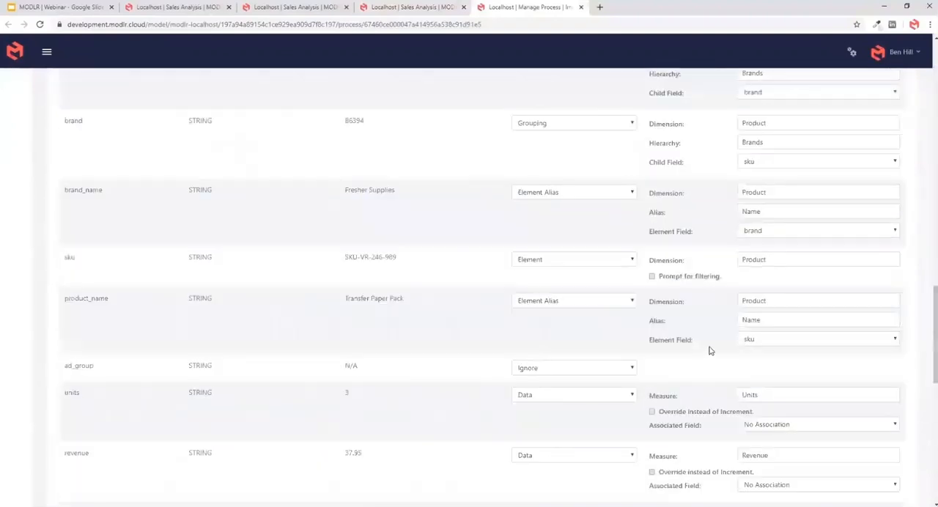
- Enable the filtering prompt for the order_date field in the build actions
scroll(458, 384, "up", 6)
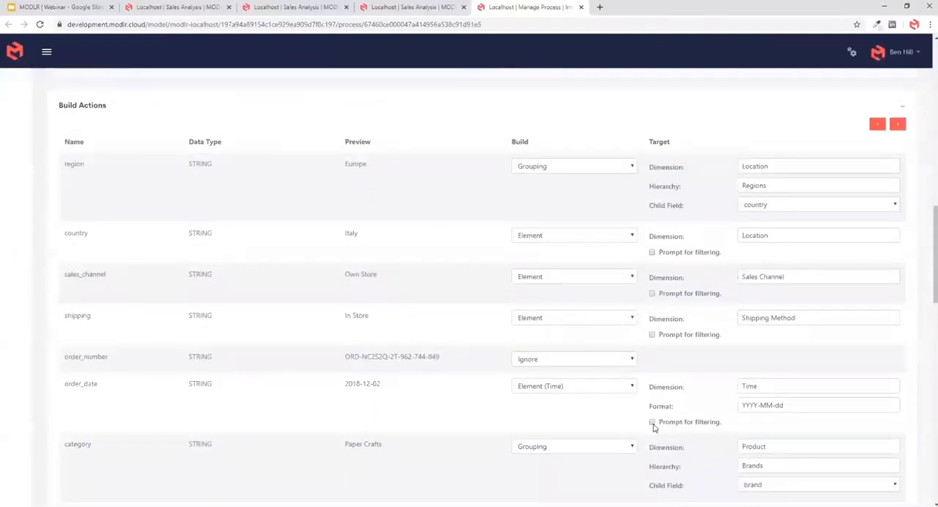
scroll(319, 248, "down", 2)
left_click_drag(330, 241, 453, 239)
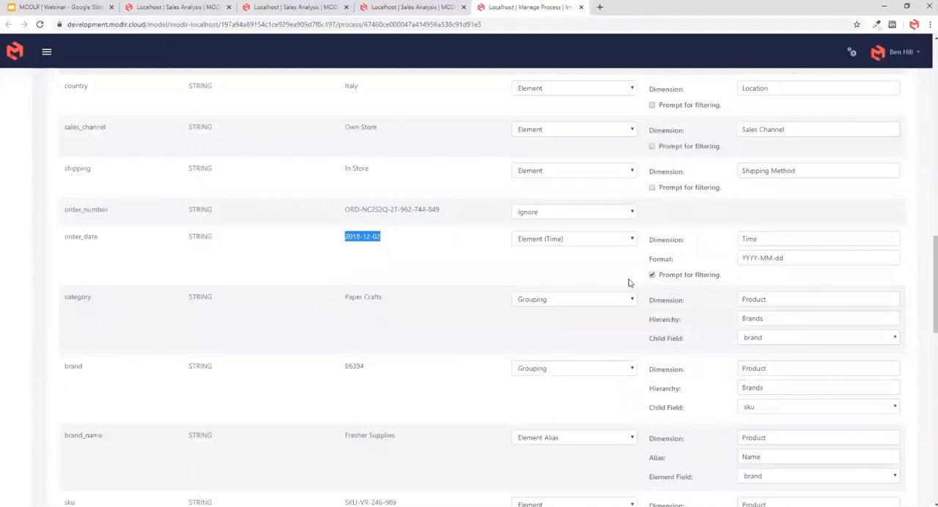
left_click(593, 277)
- Validate and save the Import Sales Data process, and prepare its execution with Time 2020 and scenario Actual
scroll(469, 288, "up", 15)
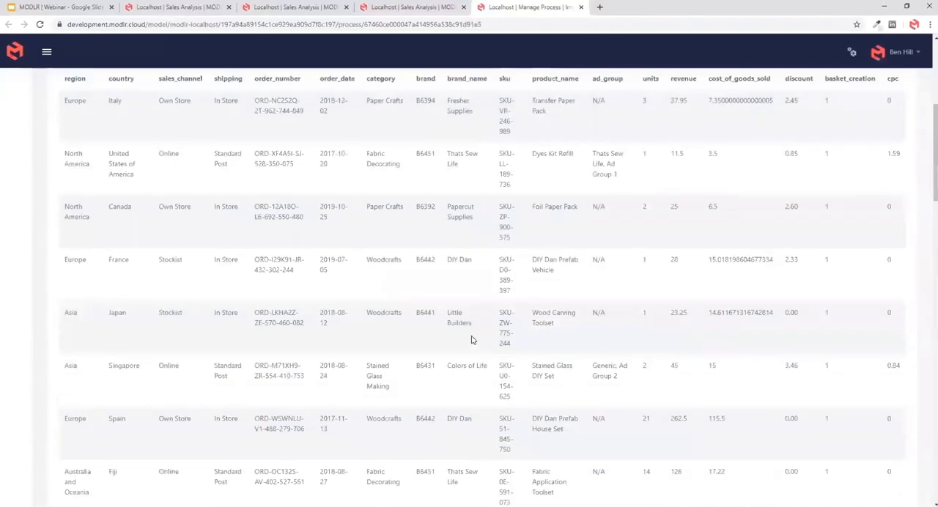
scroll(438, 295, "down", 8)
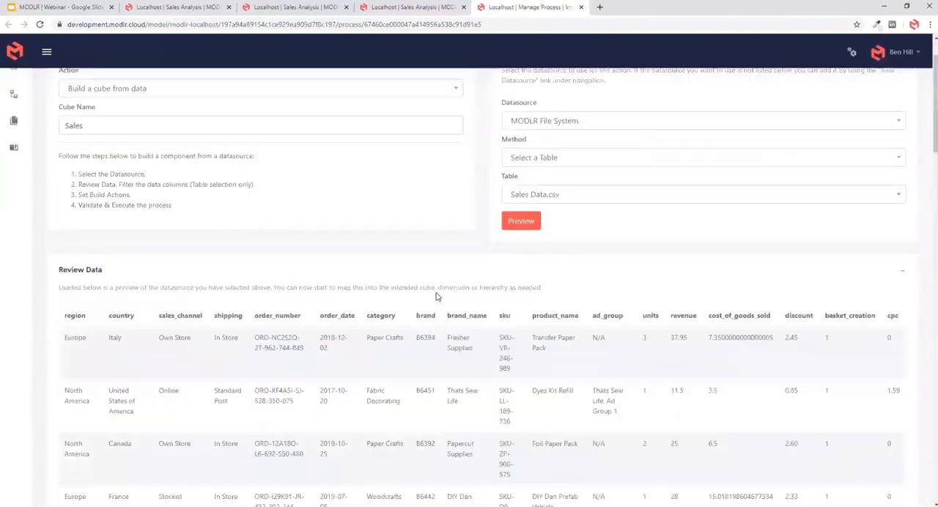
scroll(370, 370, "down", 6)
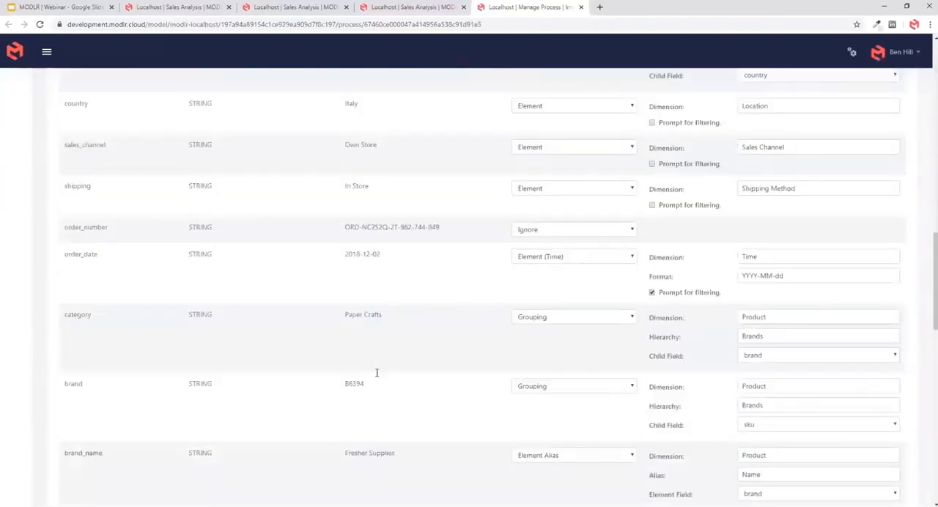
scroll(377, 373, "down", 10)
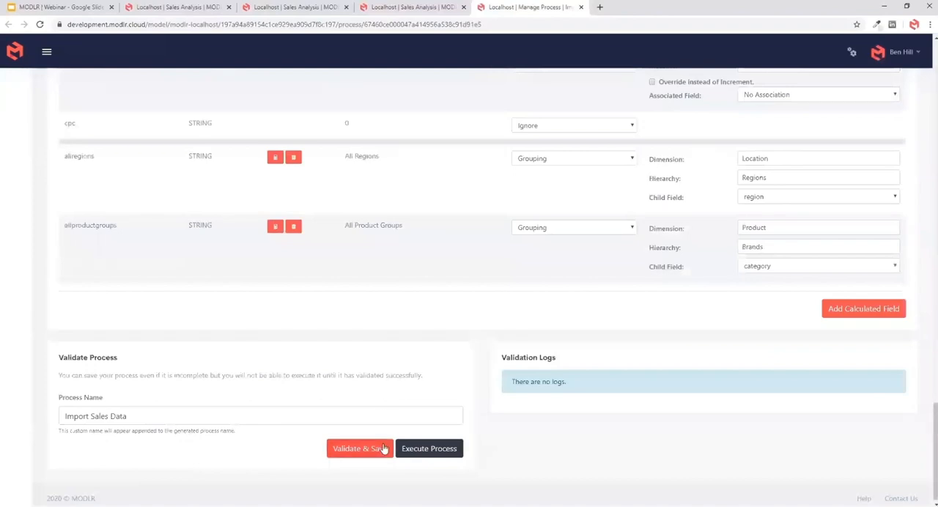
left_click(383, 448)
left_click(442, 452)
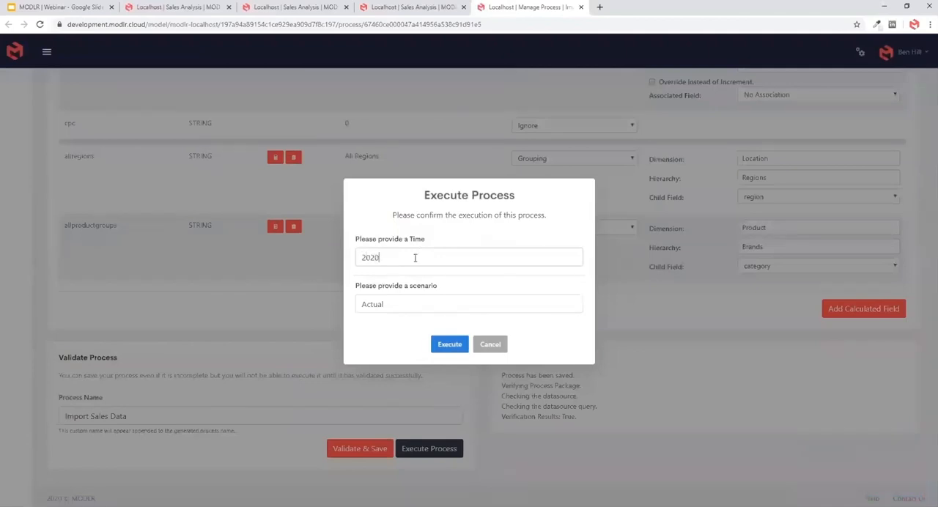
left_click(443, 353)
- Switch to the Sales Analysis model, refresh its list of workviews and open Sales View
key("ctrl+Page_Up")
key("ctrl+Page_Up")
key("ctrl+Page_Up")
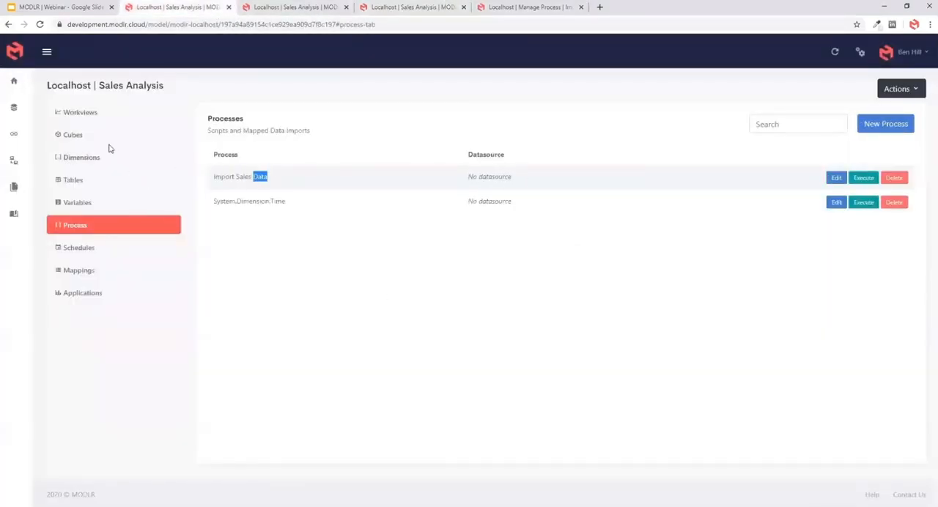
left_click(96, 132)
left_click(94, 114)
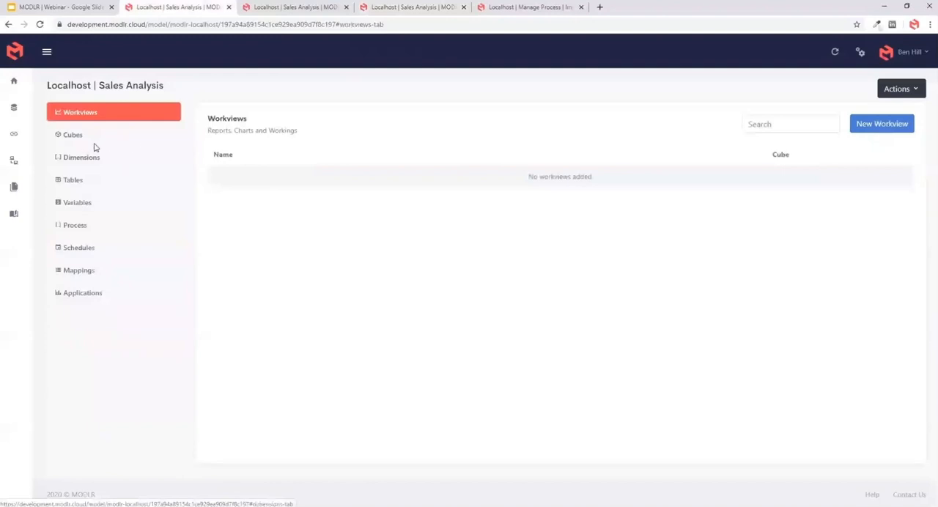
left_click(834, 52)
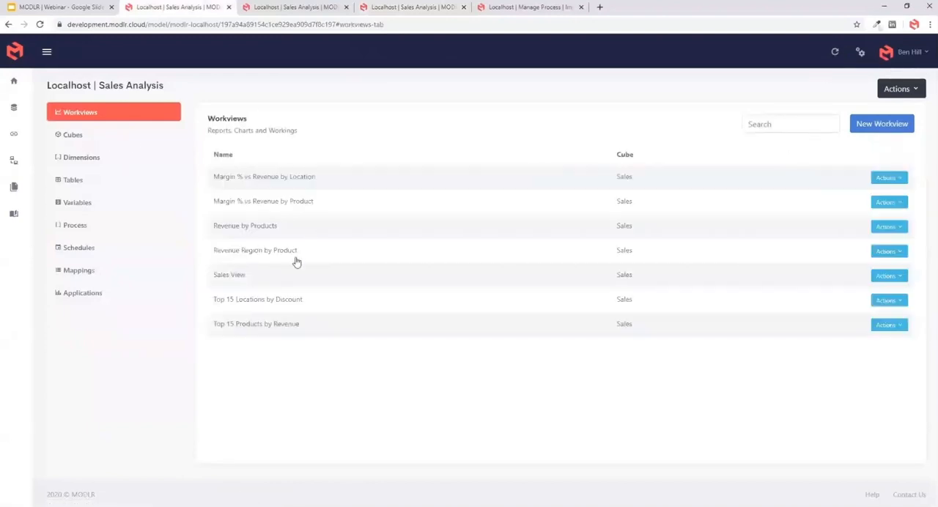
left_click(245, 278)
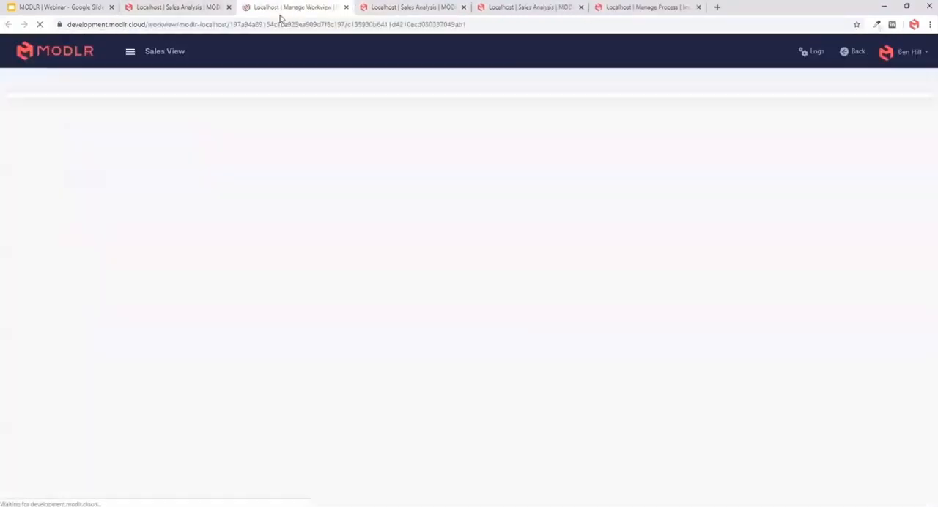
- Set the Time of Sales View to 2020 and select the orders value for All Sales Channels
left_click(90, 137)
left_click(79, 188)
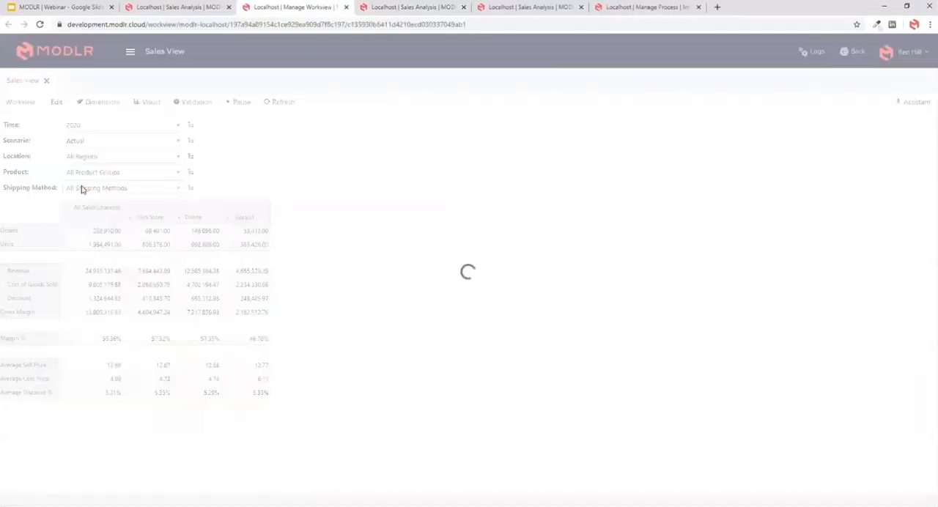
left_click_drag(155, 232, 156, 395)
left_click(150, 215)
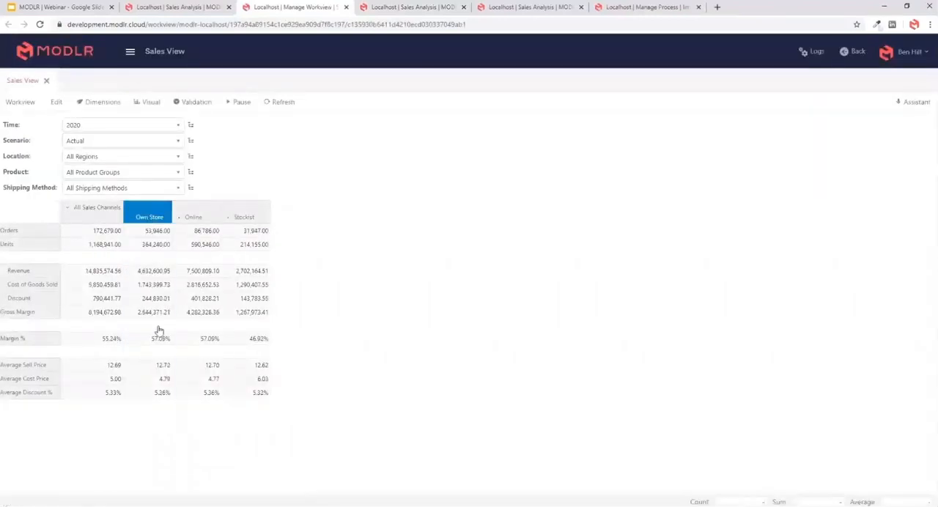
left_click(109, 233)
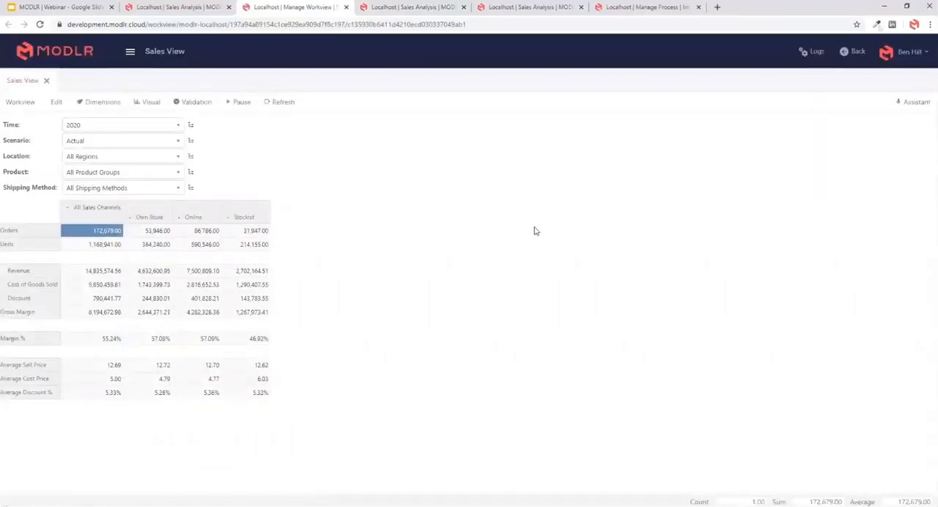
- Execute the prepared Import Sales Data run and refresh Sales View to follow the reload of its figures
left_click(656, 10)
left_click(449, 345)
left_click(275, 7)
left_click(287, 103)
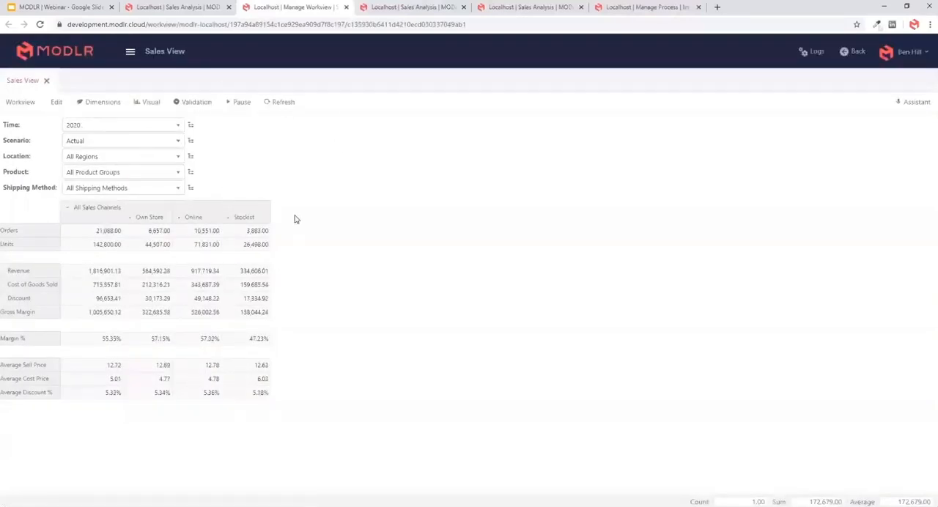
left_click(272, 106)
left_click(282, 103)
- Check the 2019 figures in Sales View, return the Time to 2020, refresh, and select the sales channel figures
left_click(106, 126)
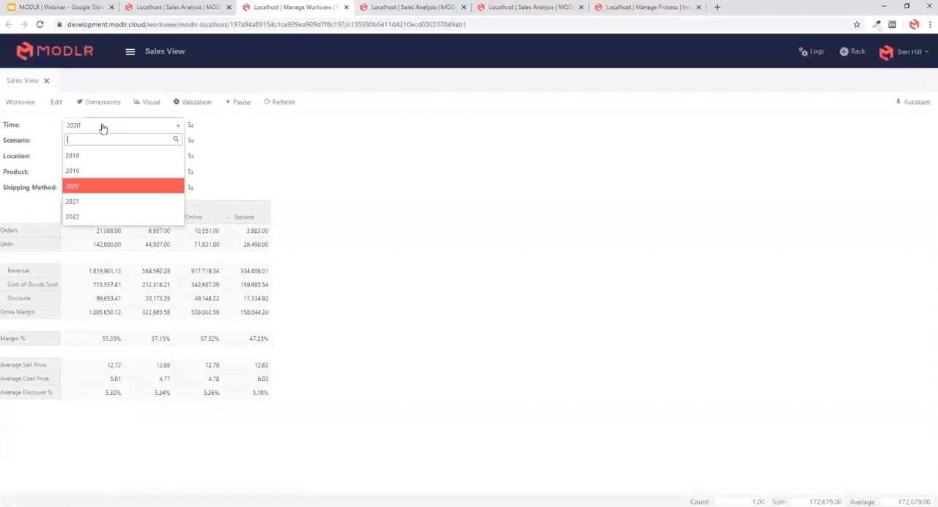
left_click(85, 171)
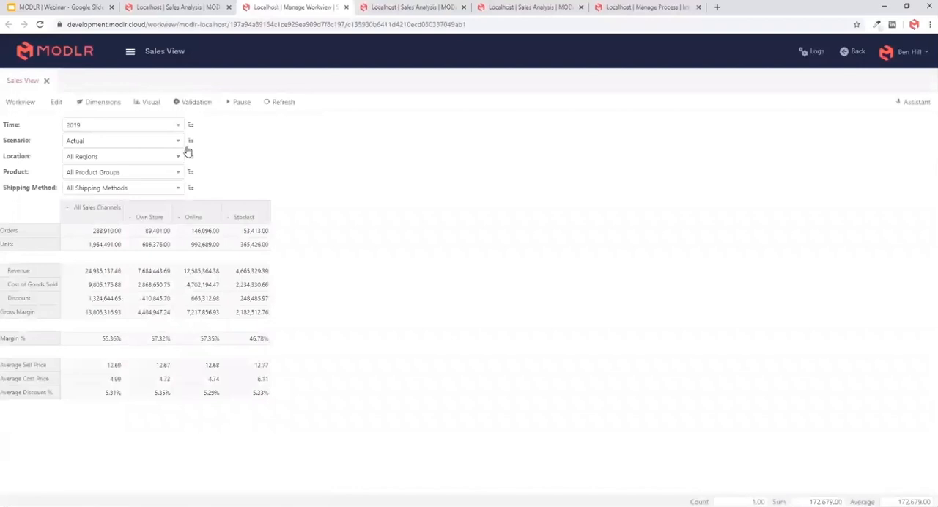
left_click(152, 134)
left_click(128, 184)
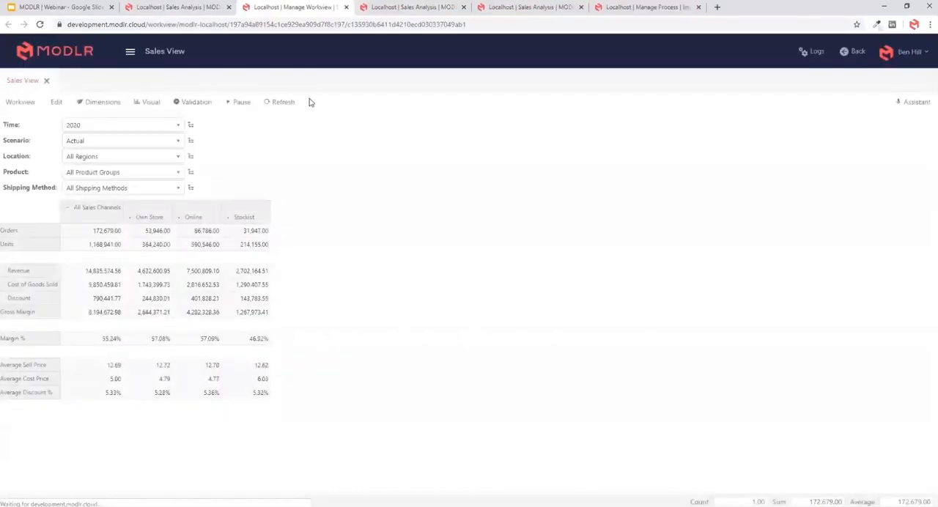
left_click(290, 104)
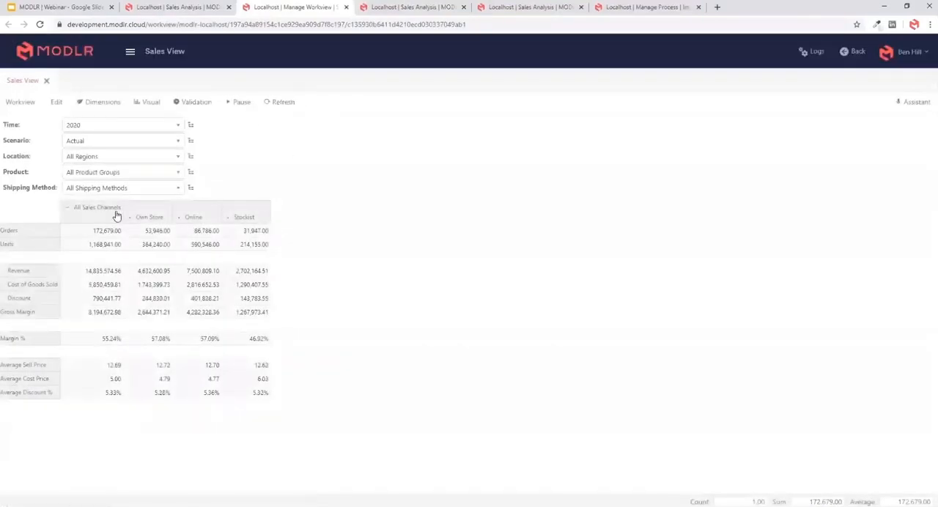
left_click_drag(117, 218, 233, 282)
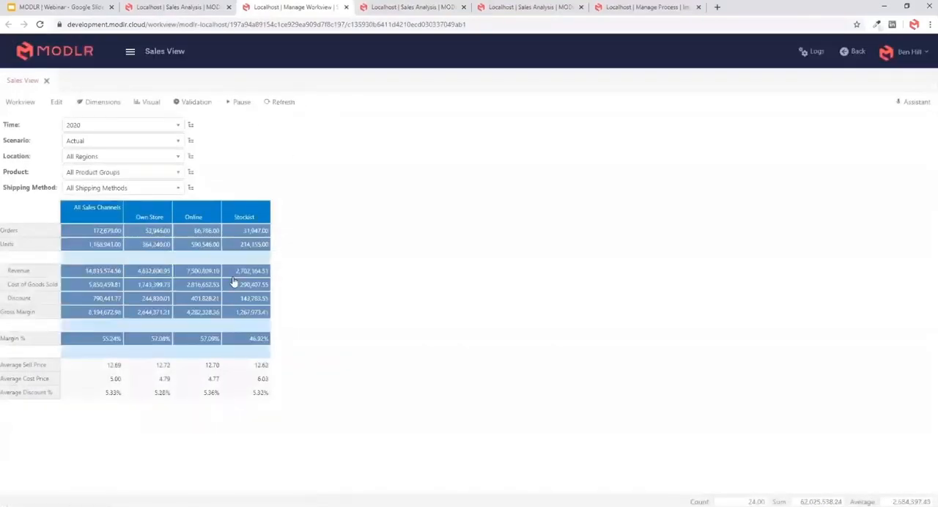
- Open the MODLR logs and examine the latest entry in the process execution monitor
left_click(542, 9)
left_click(860, 53)
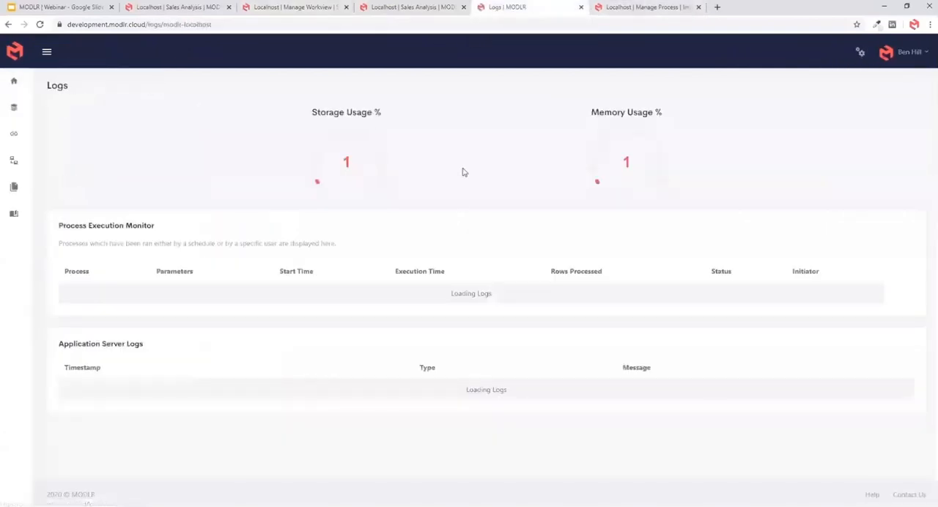
left_click_drag(801, 288, 438, 293)
left_click(521, 206)
- Check Sales View once more, and return to the datasource settings of the Import Sales Data process
left_click(198, 6)
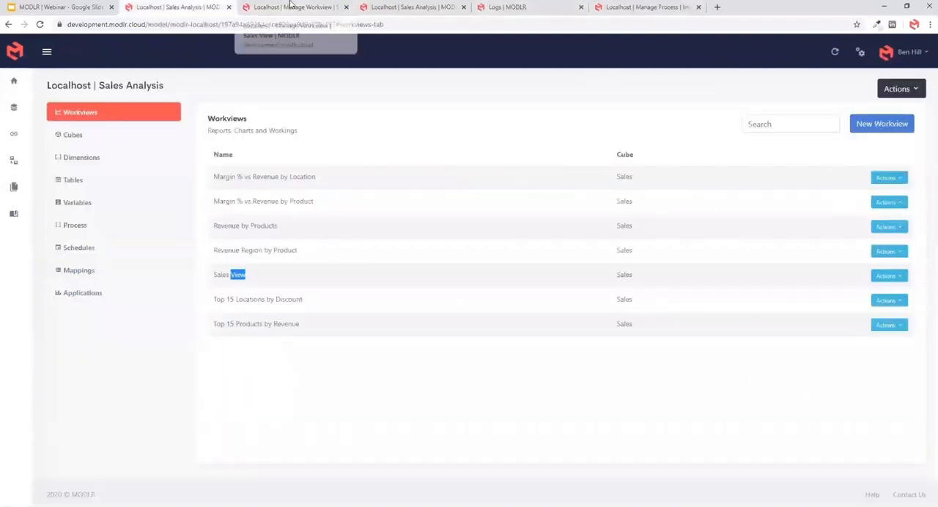
left_click(289, 6)
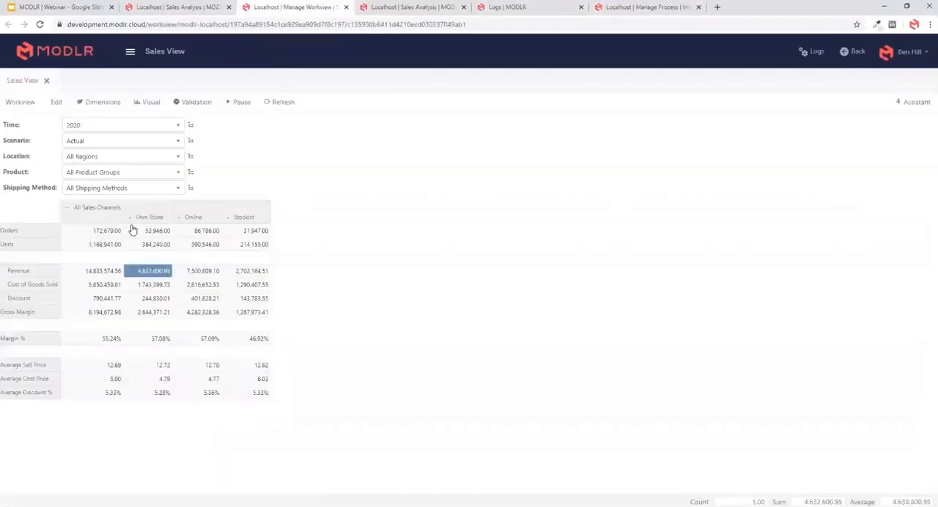
left_click(655, 9)
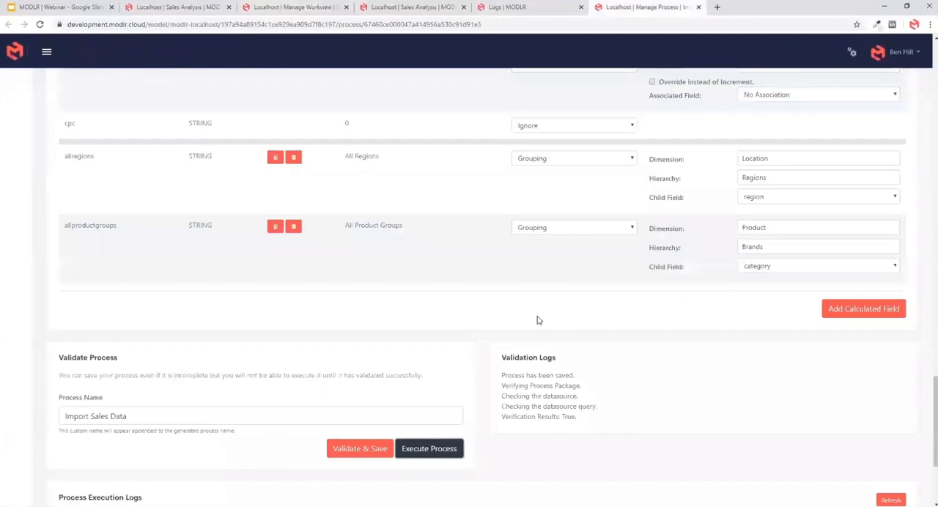
scroll(456, 373, "up", 20)
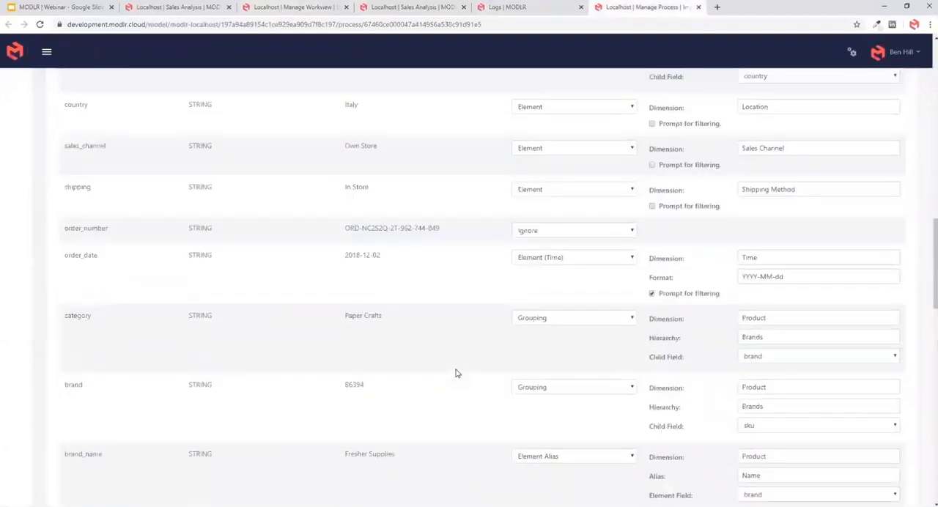
scroll(456, 373, "up", 5)
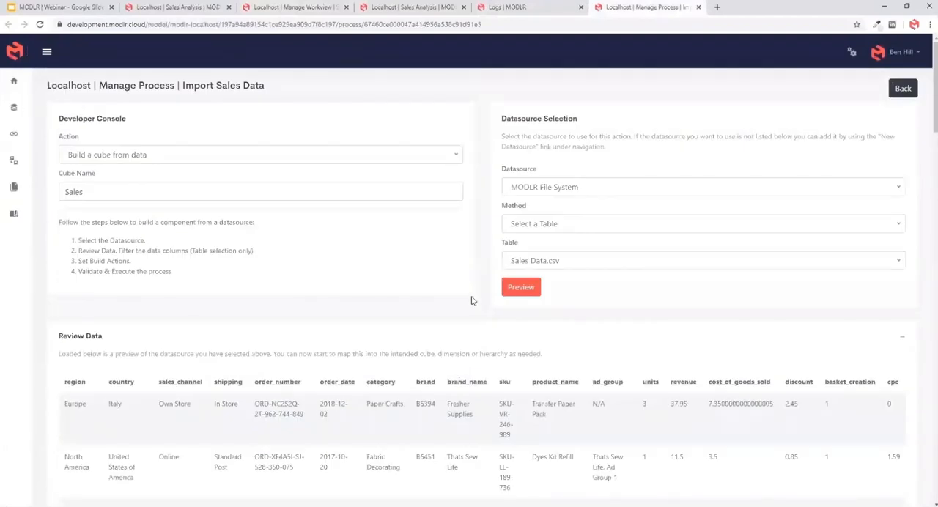
- Review the build actions of the Import Sales Data process, collapse them, and expand its process scripting
scroll(475, 295, "down", 15)
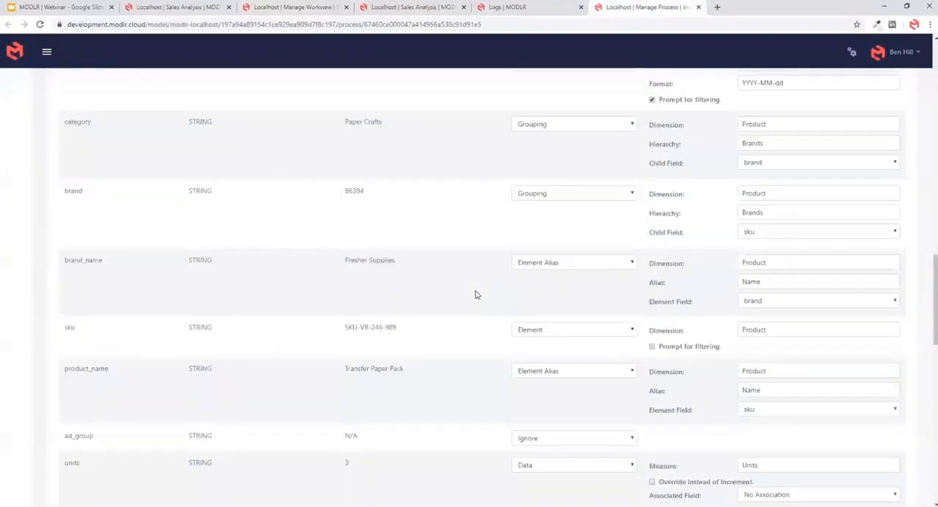
scroll(475, 295, "up", 5)
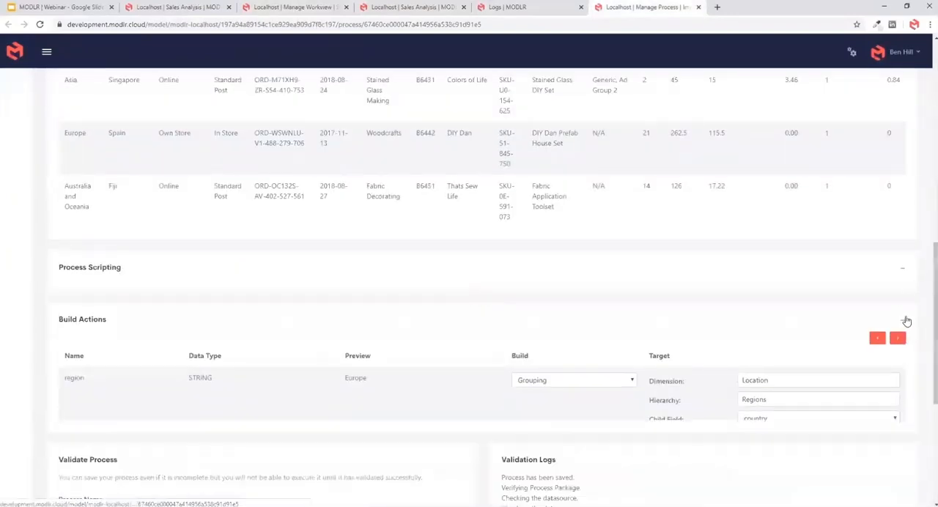
left_click(902, 319)
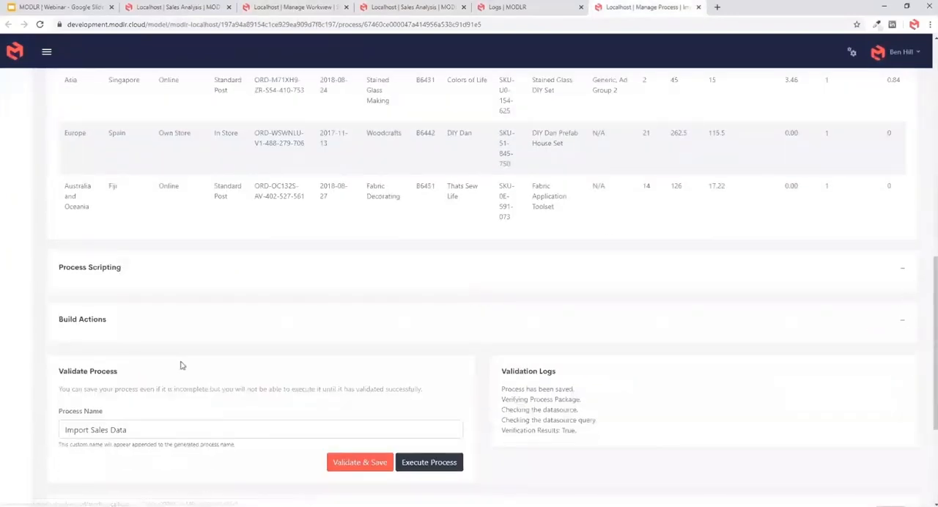
left_click(900, 270)
scroll(110, 293, "up", 2)
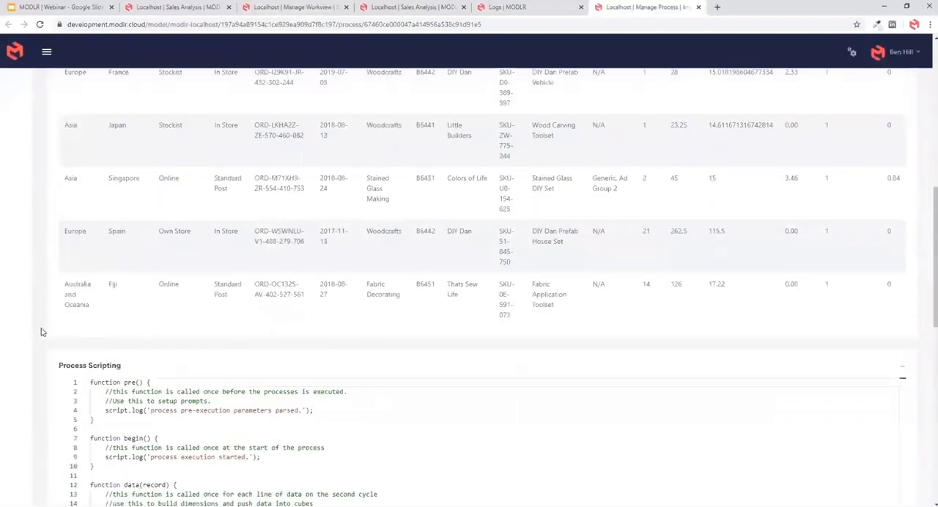
scroll(41, 332, "up", 15)
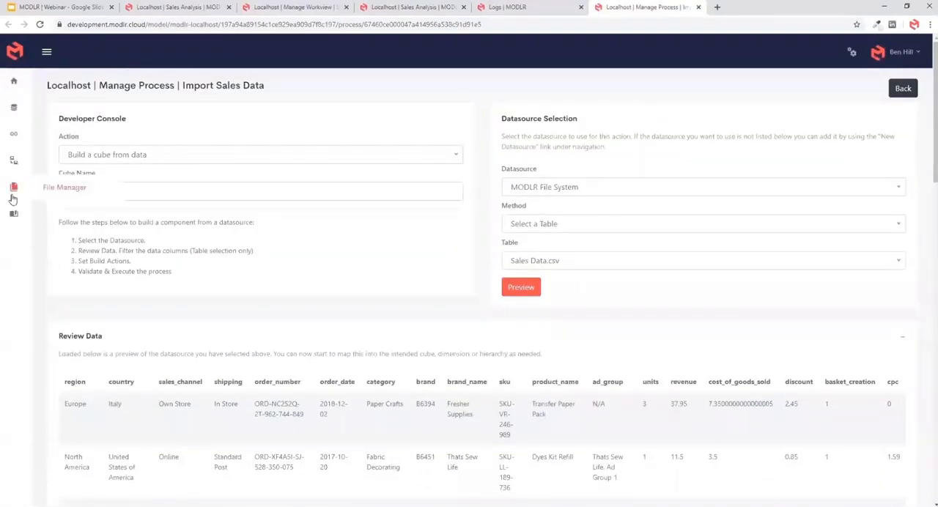
- Open the Slack integration and delete the existing MODLR Slack connector
left_click(14, 162)
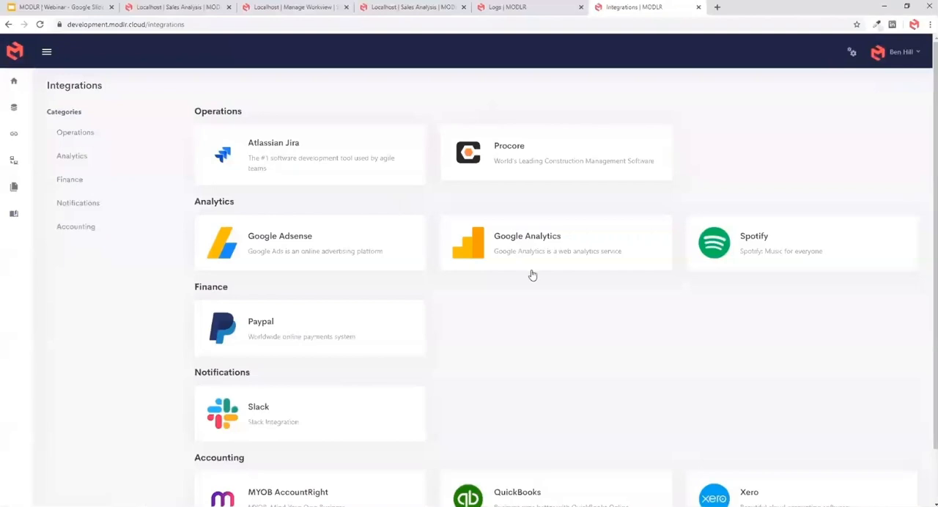
scroll(538, 356, "down", 1)
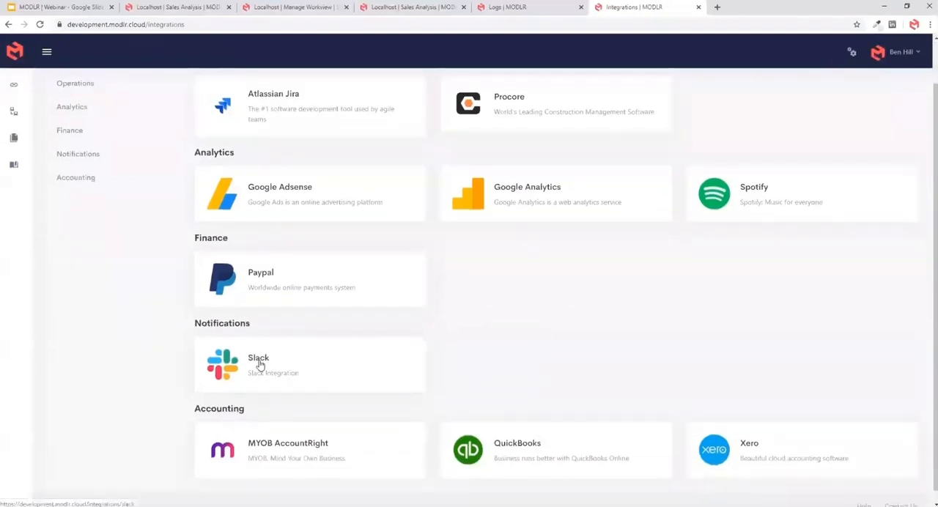
left_click(260, 364)
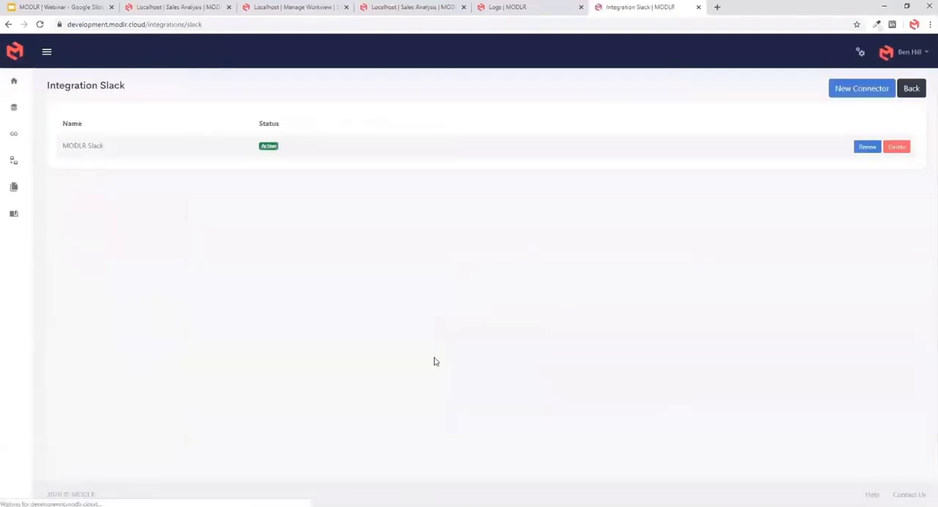
left_click(896, 148)
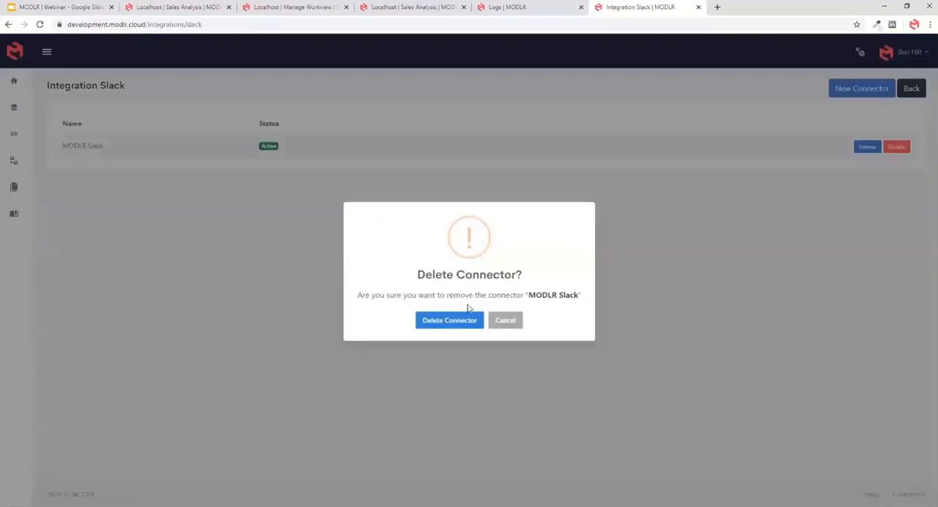
left_click(457, 321)
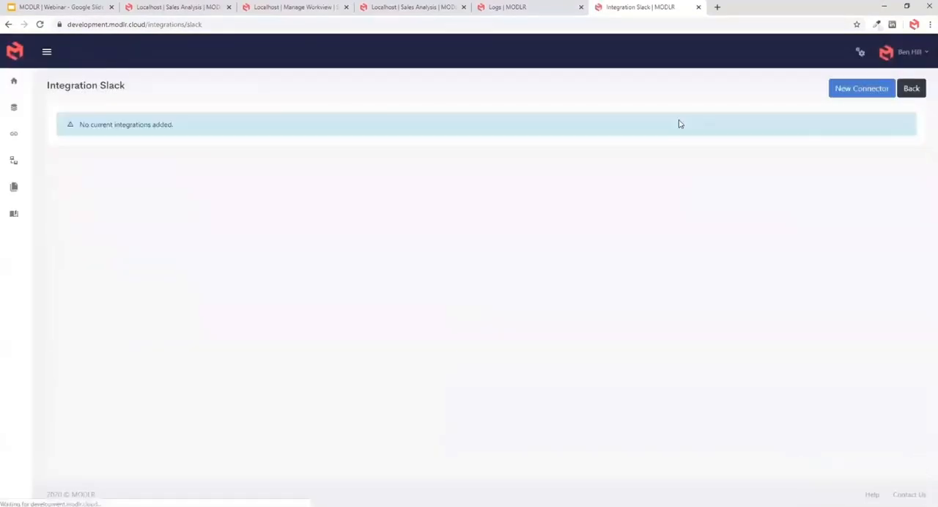
- Create a new Slack connector named MODLR Slack and proceed to Slack's authorization page
left_click(852, 93)
left_click(440, 111)
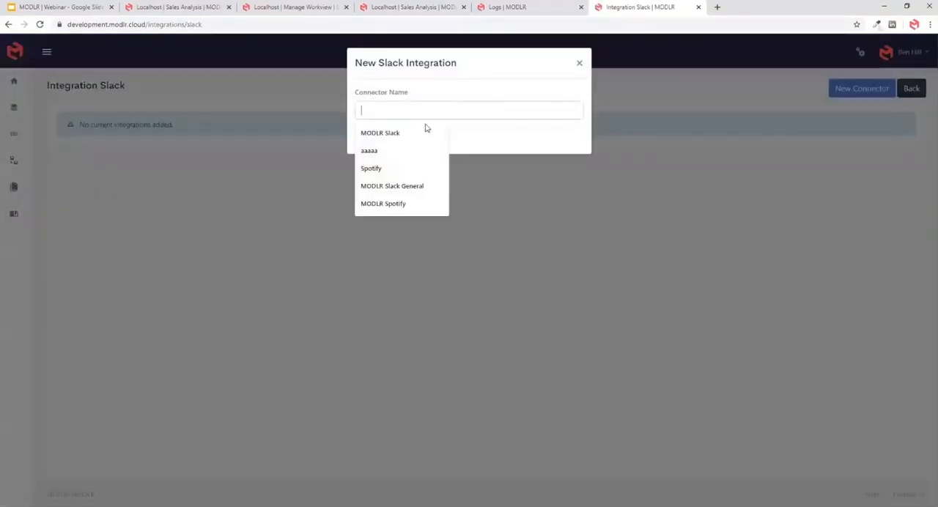
left_click(425, 131)
left_click(415, 137)
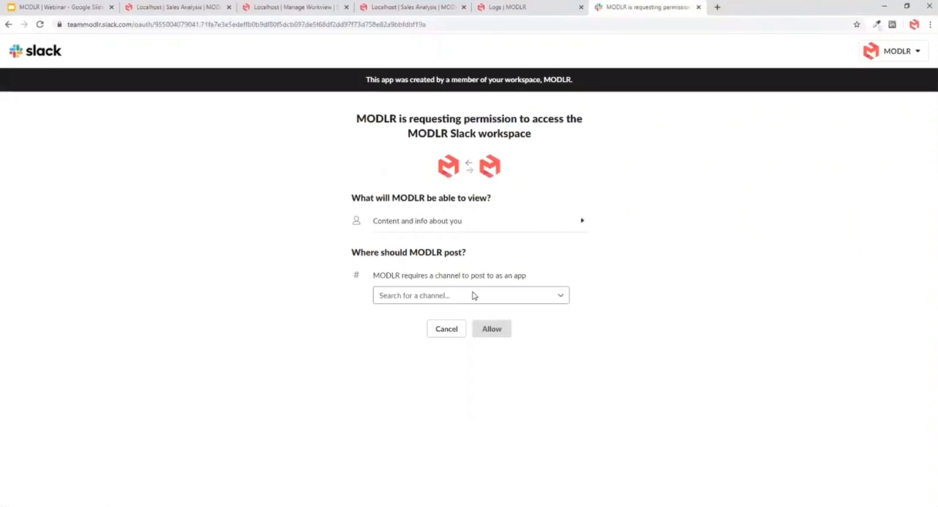
- Choose slack-connection as the channel MODLR posts to and allow access to the Slack workspace
left_click(471, 298)
scroll(494, 389, "down", 5)
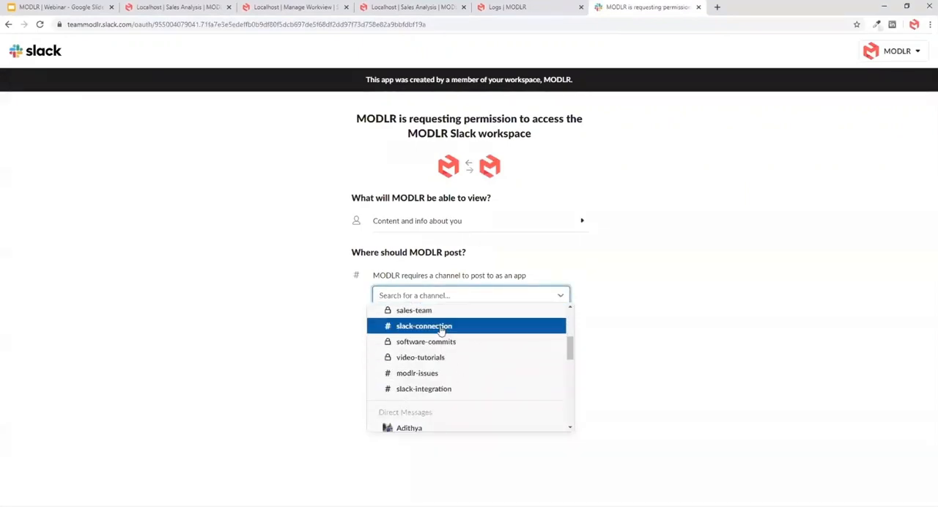
left_click(441, 329)
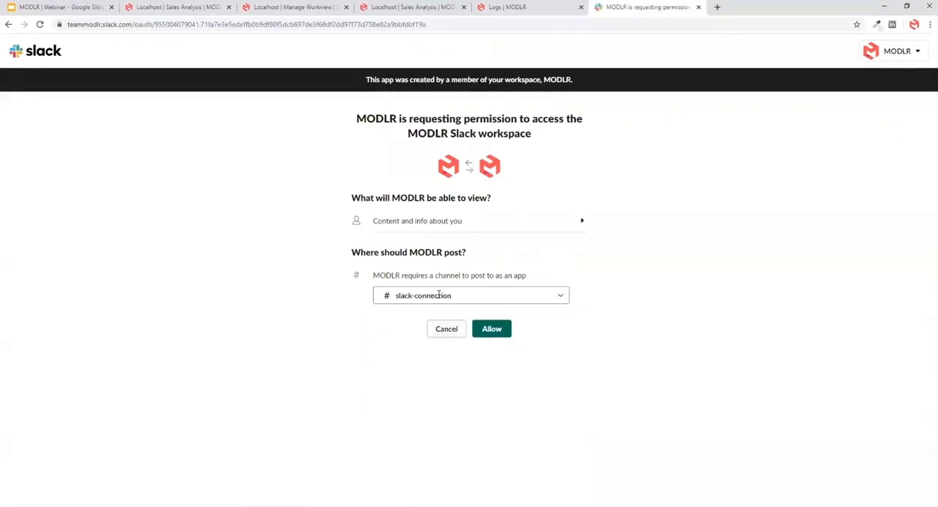
left_click(491, 330)
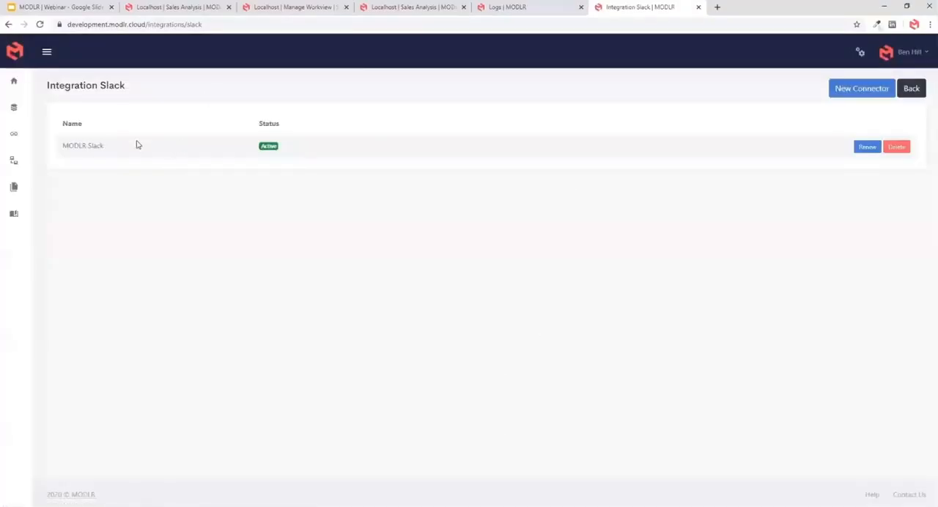
left_click_drag(136, 145, 58, 142)
left_click(162, 216)
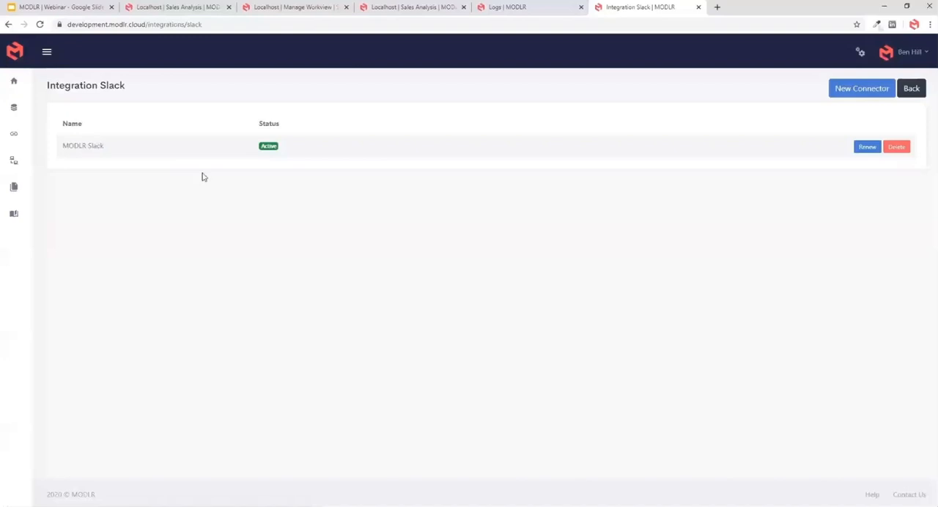
- Close the Slack integration and Logs pages, and open Import Sales Data from the Sales Analysis process list
left_click(696, 7)
left_click(580, 8)
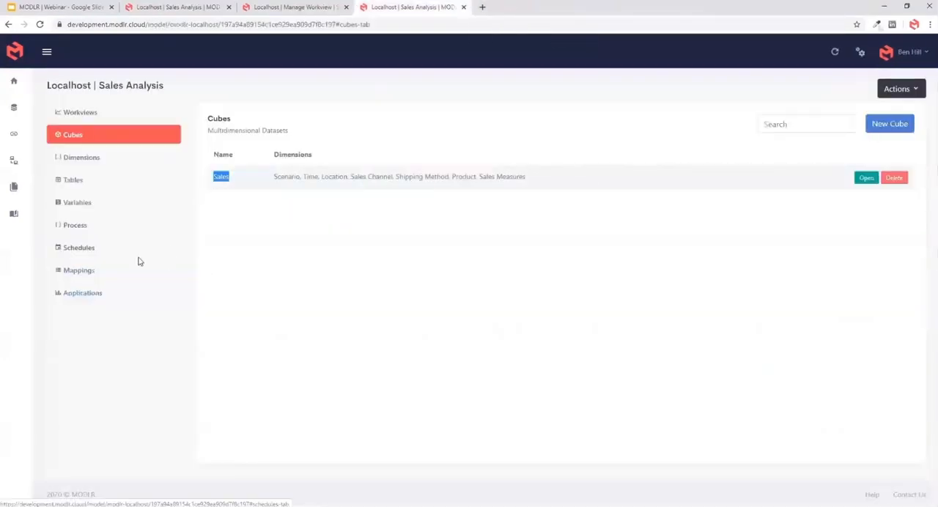
left_click(86, 229)
left_click(245, 177)
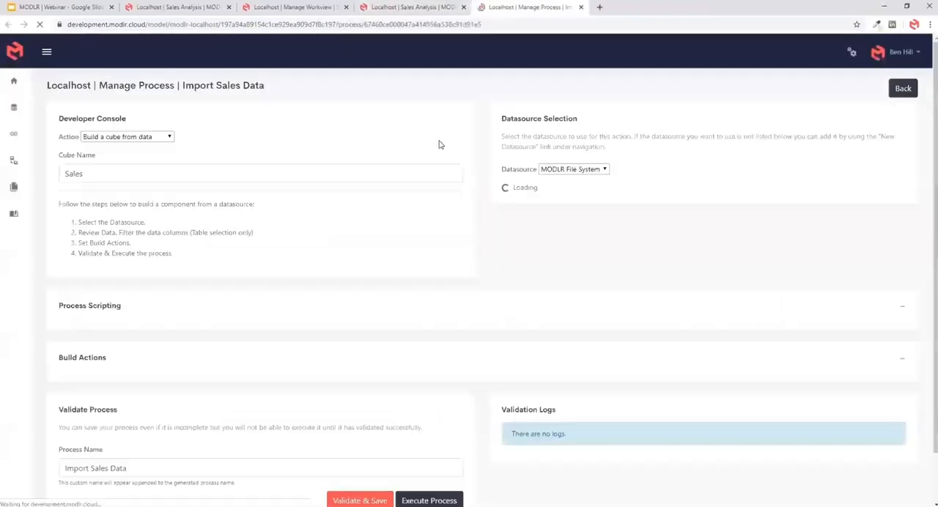
scroll(252, 275, "down", 1)
scroll(115, 241, "up", 1)
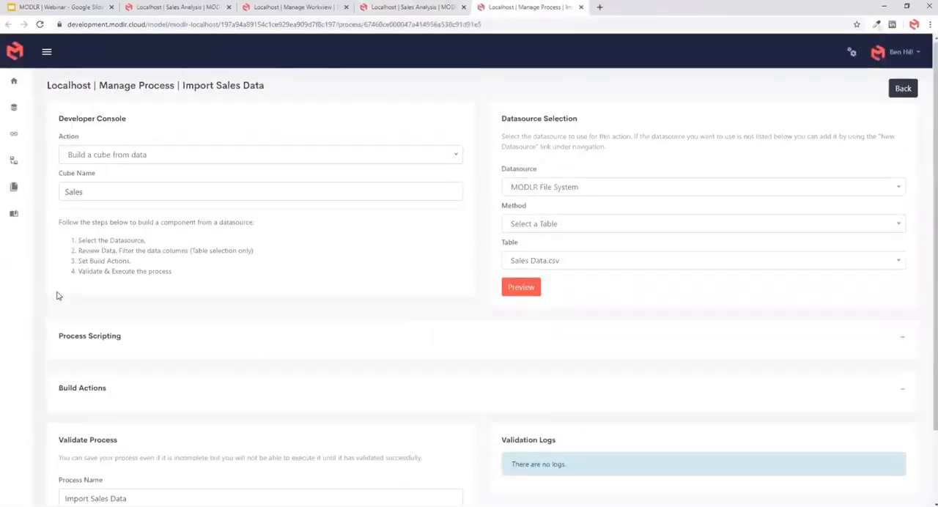
- Upload library.slack.js from the Downloads folder to the MODLR File Manager
left_click(14, 188)
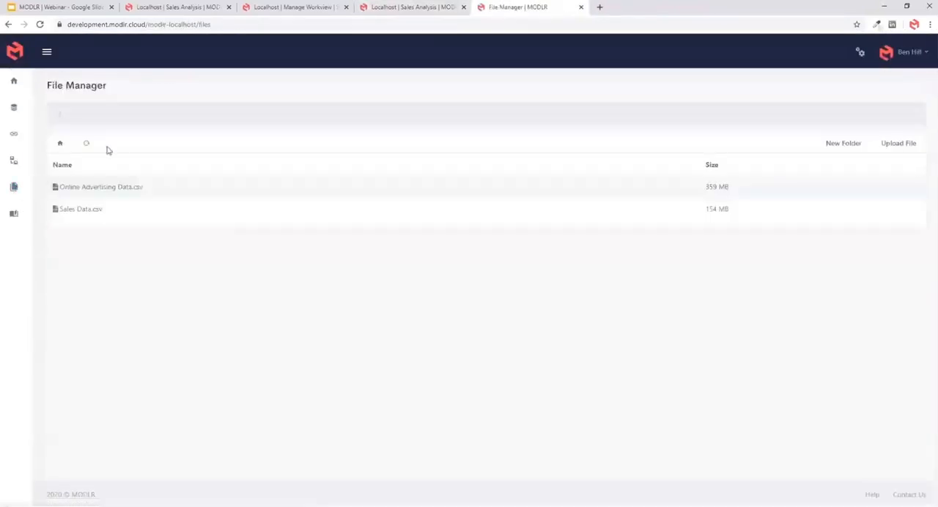
left_click(895, 143)
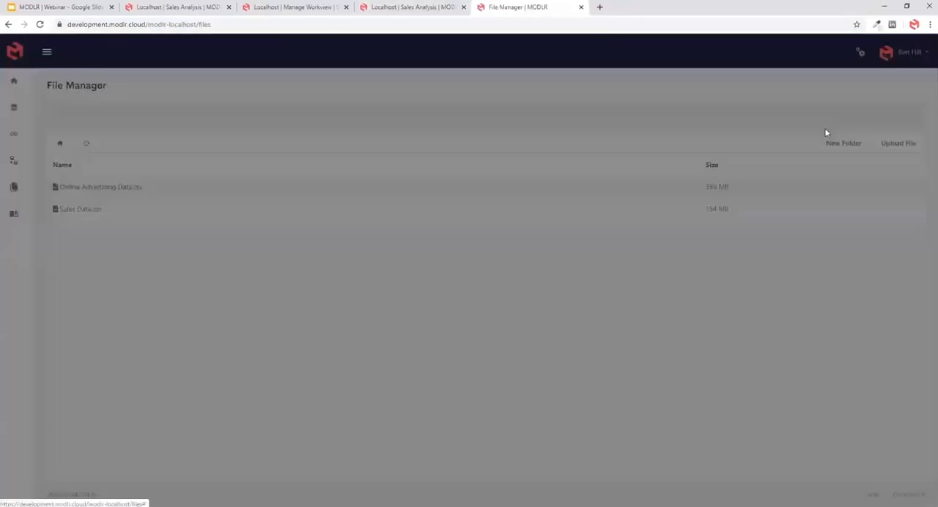
left_click(388, 107)
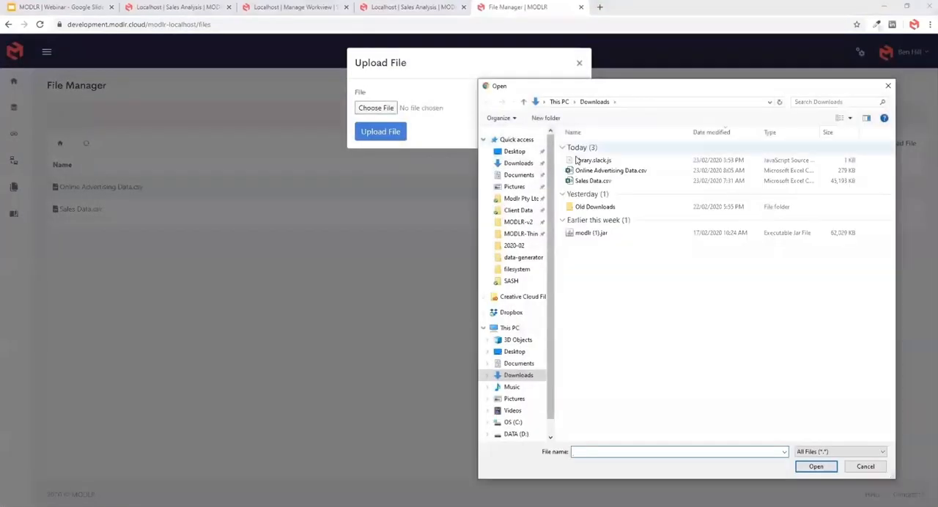
left_click(597, 161)
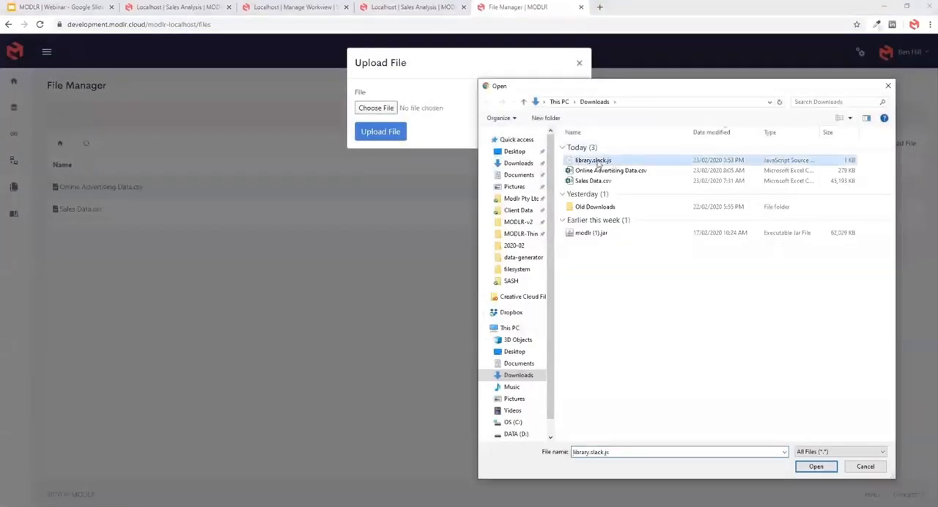
left_click(816, 467)
left_click(380, 134)
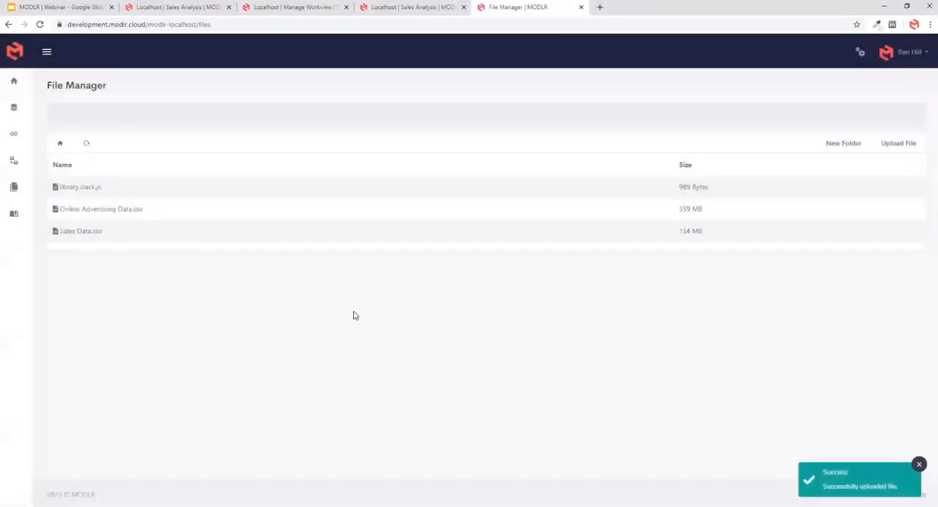
left_click_drag(67, 189, 102, 188)
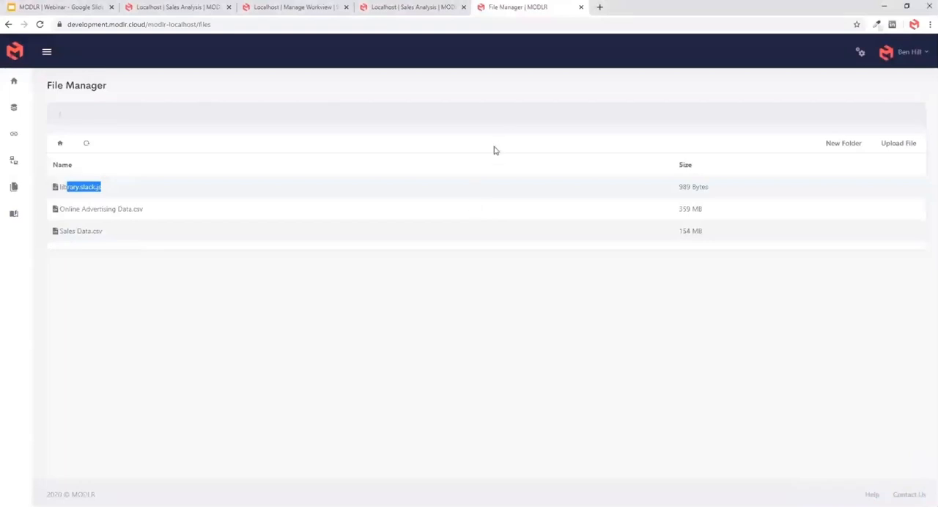
- Return to the Sales Analysis process list and open the Import Sales Data process for editing
left_click(414, 11)
left_click(302, 162)
double_click(230, 182)
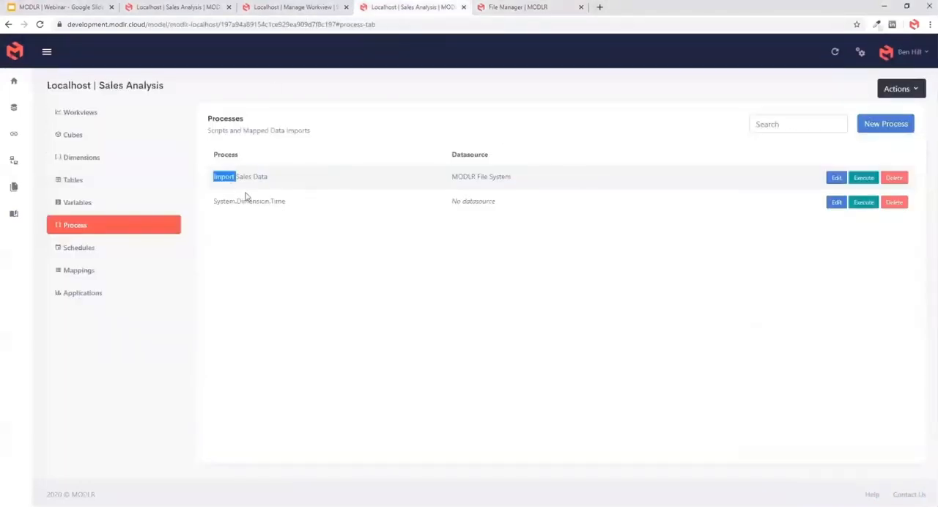
left_click(229, 182)
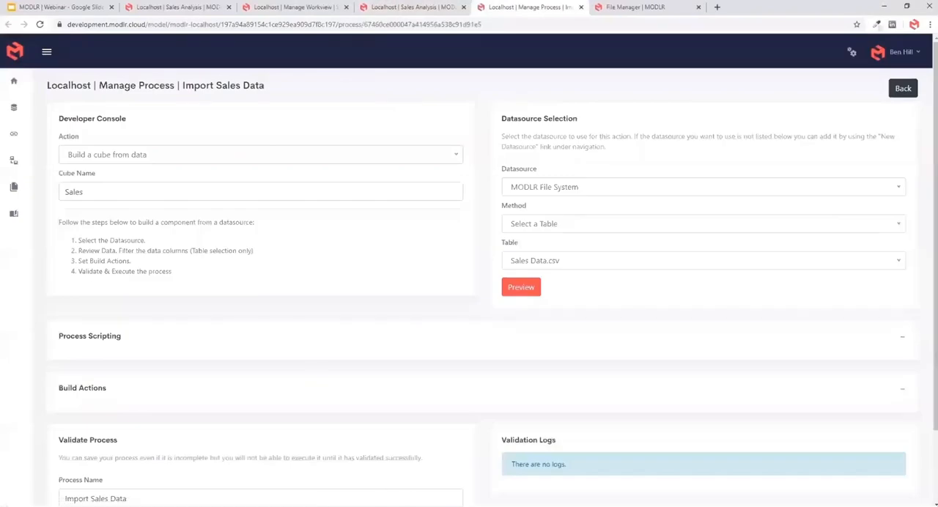
- Copy the script.library("library.slack.js"); snippet from the Webinar Presentation notes into the top of the Import Sales Data process script
mouse_move(370, 505)
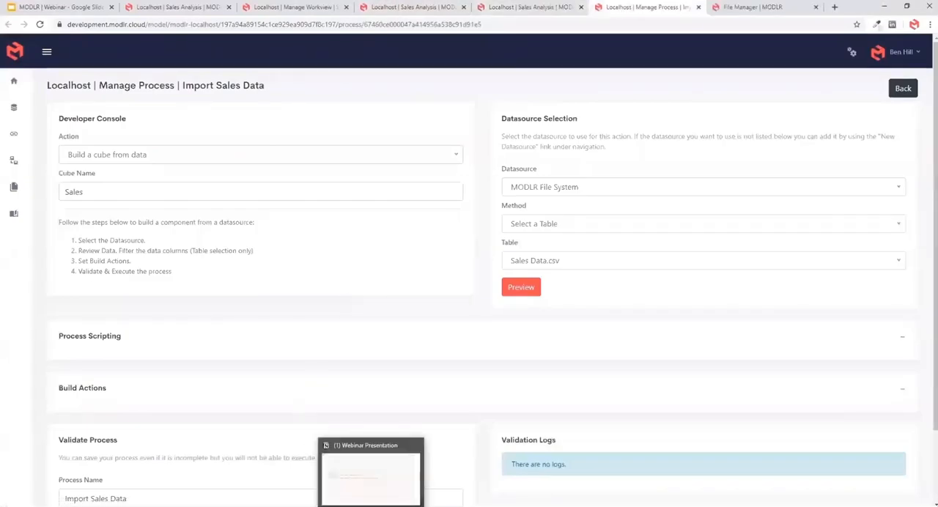
left_click(370, 491)
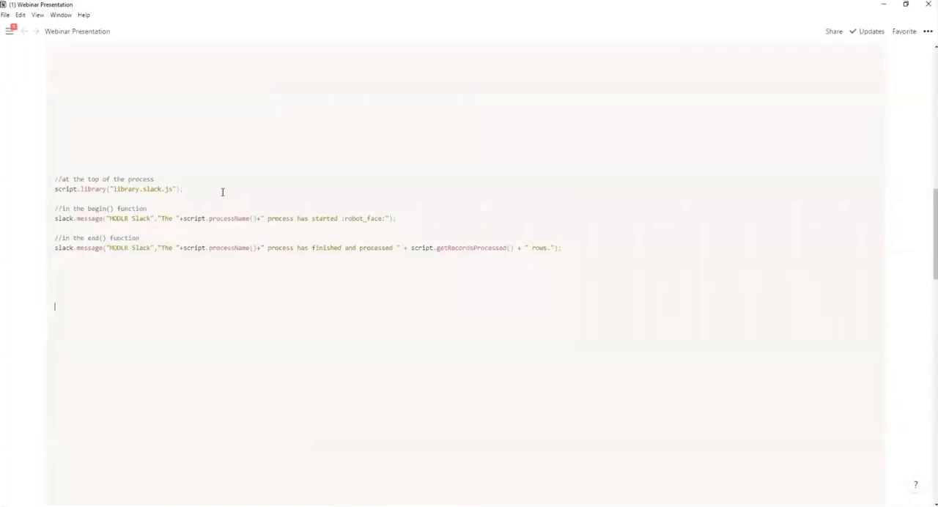
left_click_drag(223, 192, 242, 153)
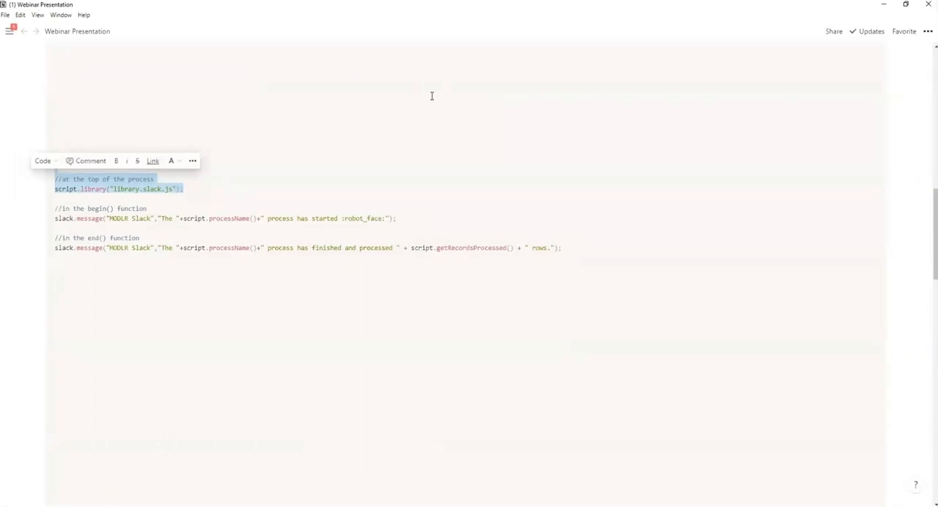
key("ctrl+c")
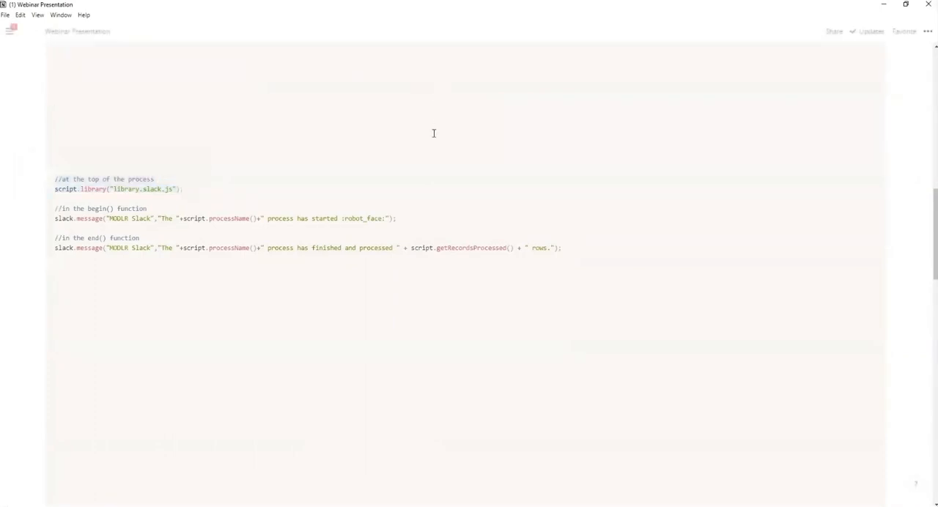
key("alt+Tab")
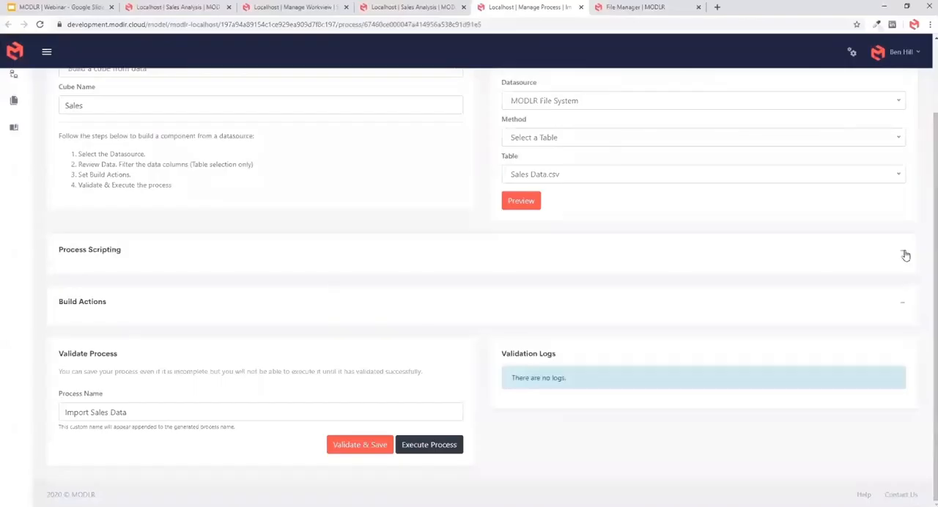
left_click(904, 253)
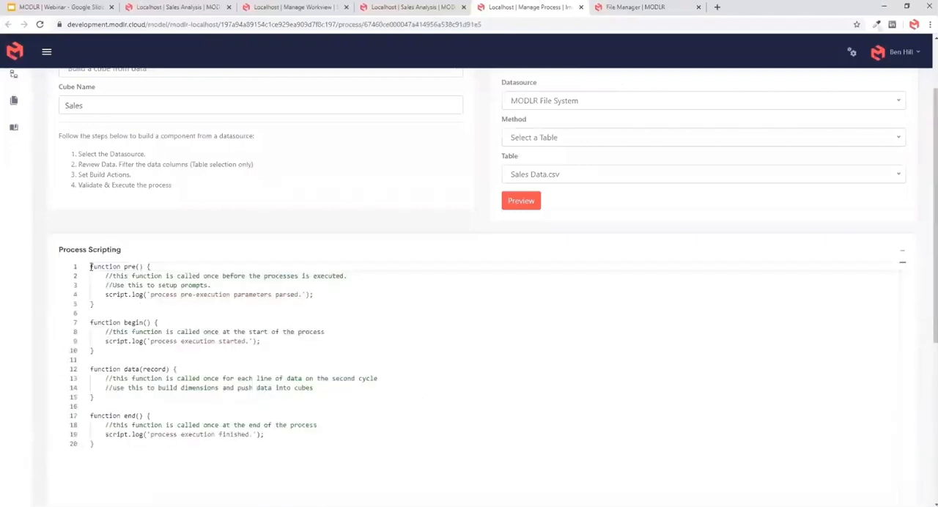
key("Return")
key("Return")
key("ctrl+v")
- Copy the begin() Slack message snippet from the Webinar Presentation notes into the process script's begin() function and format the code
key("alt+Tab")
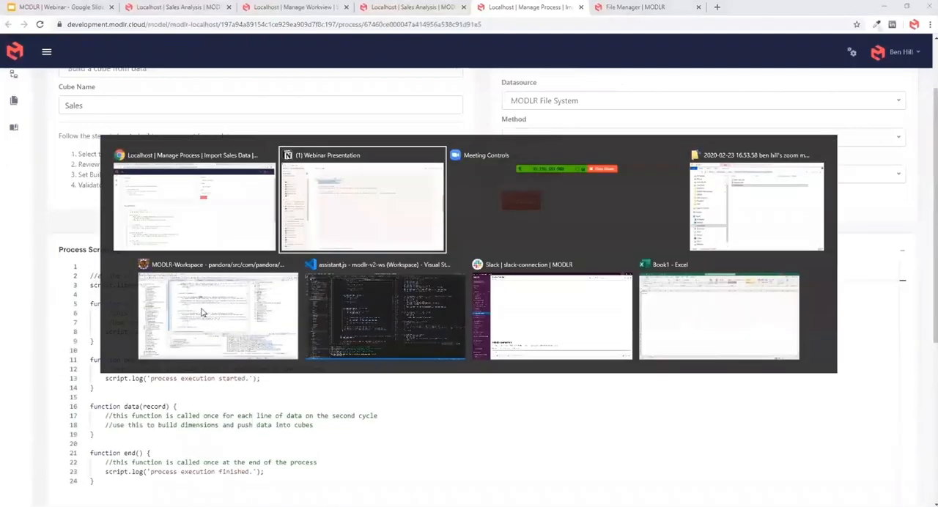
left_click_drag(458, 222, 458, 195)
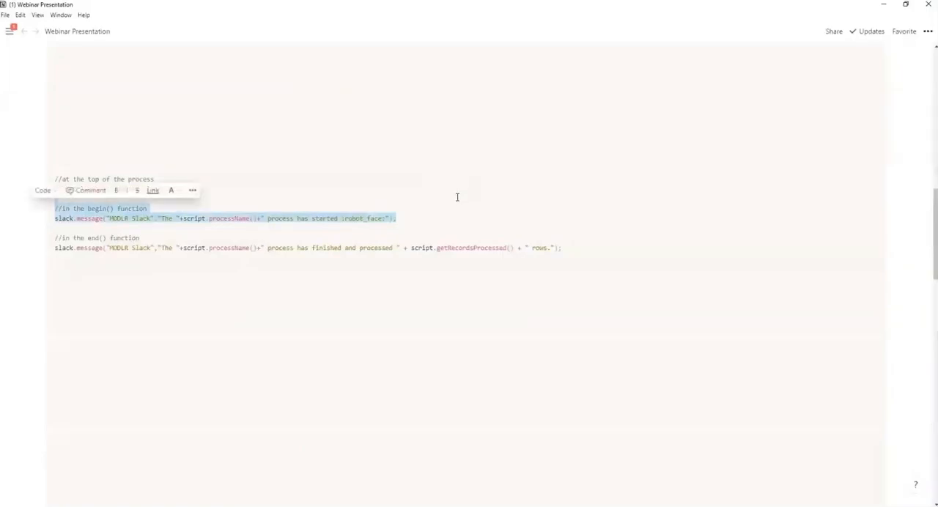
key("ctrl+c")
key("alt+Tab")
left_click(281, 380)
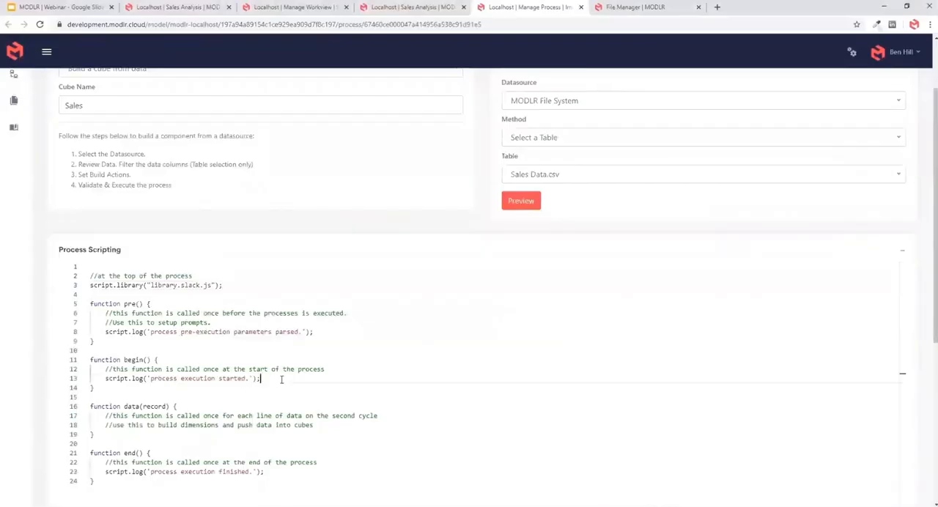
key("Return")
key("ctrl+v")
key("shift+alt+f")
- Copy the end() Slack message snippet from the Webinar Presentation notes into the script's end() function and format the code
key("alt+Tab")
left_click_drag(623, 252, 615, 225)
key("alt+Tab")
scroll(210, 373, "down", 1)
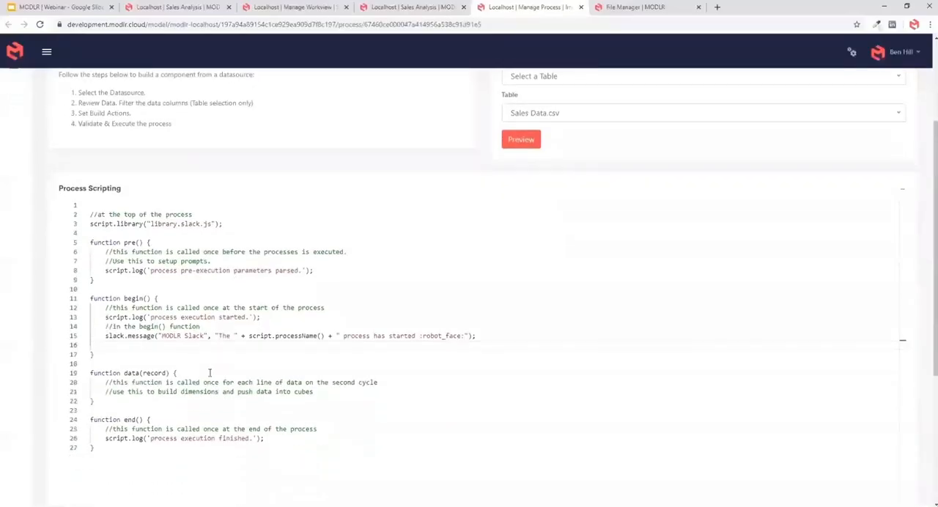
scroll(209, 373, "down", 1)
left_click(289, 352)
key("ctrl+v")
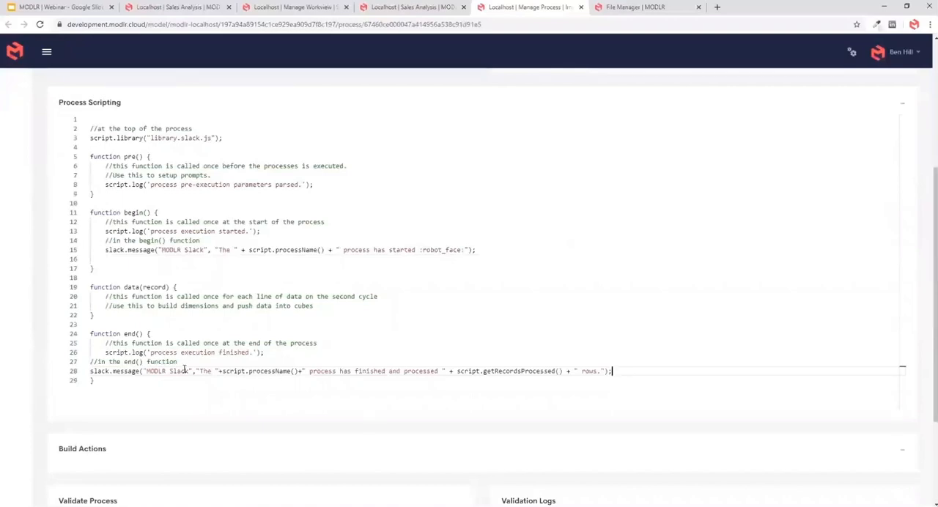
key("alt+shift+f")
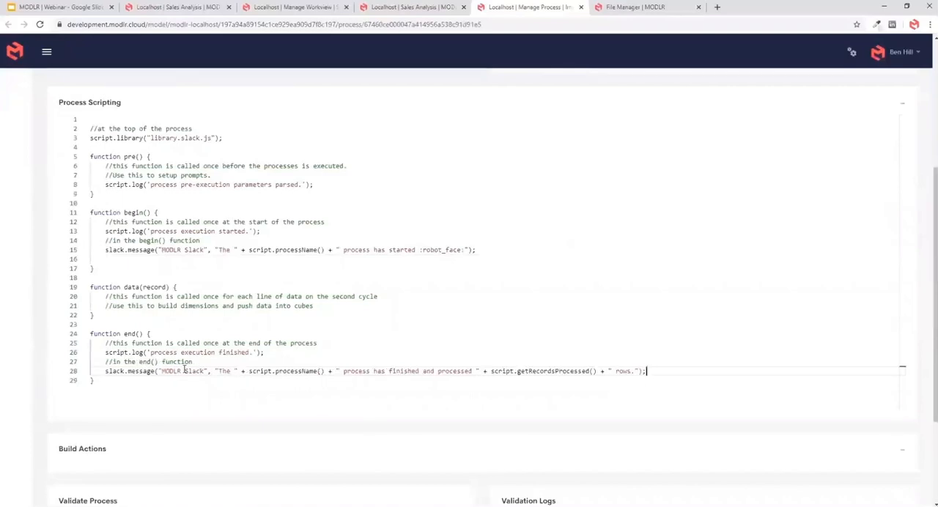
- Insert a blank line above the Slack snippet in both the end() and begin() functions, and save the process
left_click(275, 352)
key("Return")
left_click(267, 231)
key("Return")
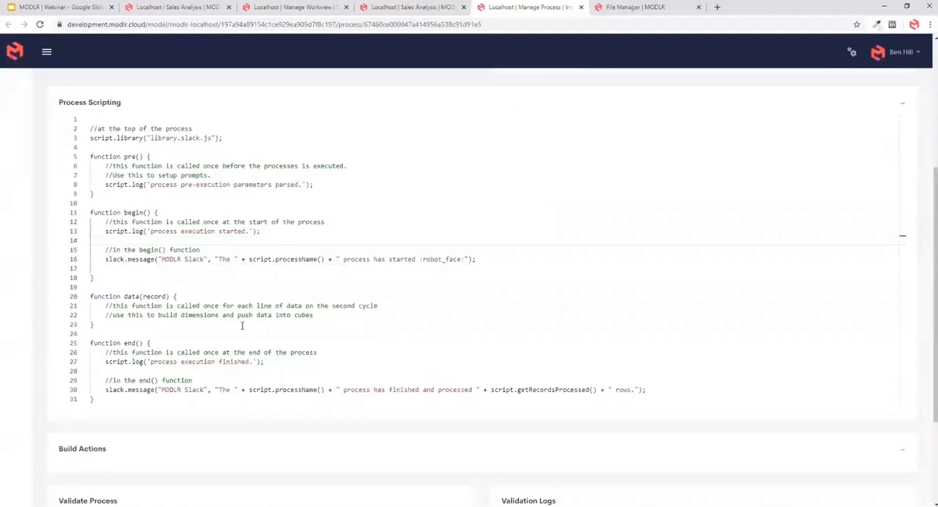
key("ctrl+s")
- Execute the Import Sales Data process with Time 2020 and scenario Actual
scroll(44, 315, "down", 3)
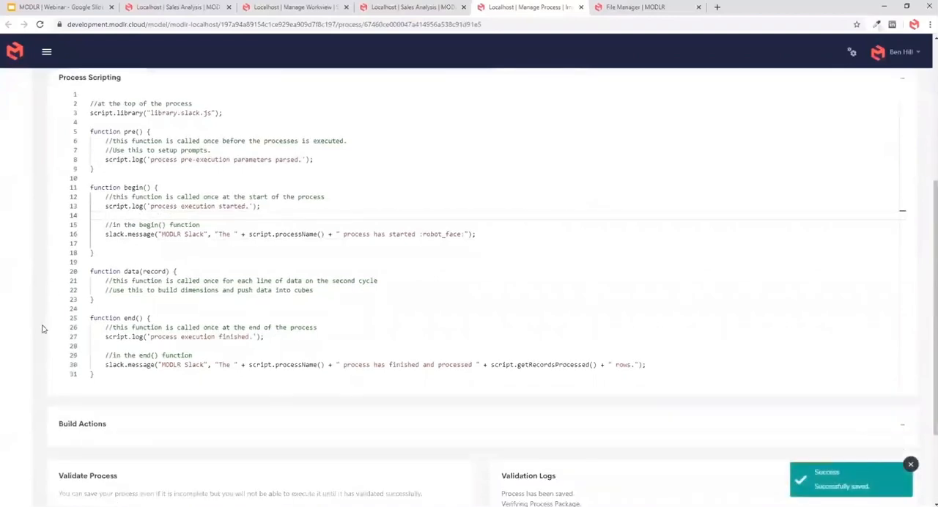
left_click(430, 444)
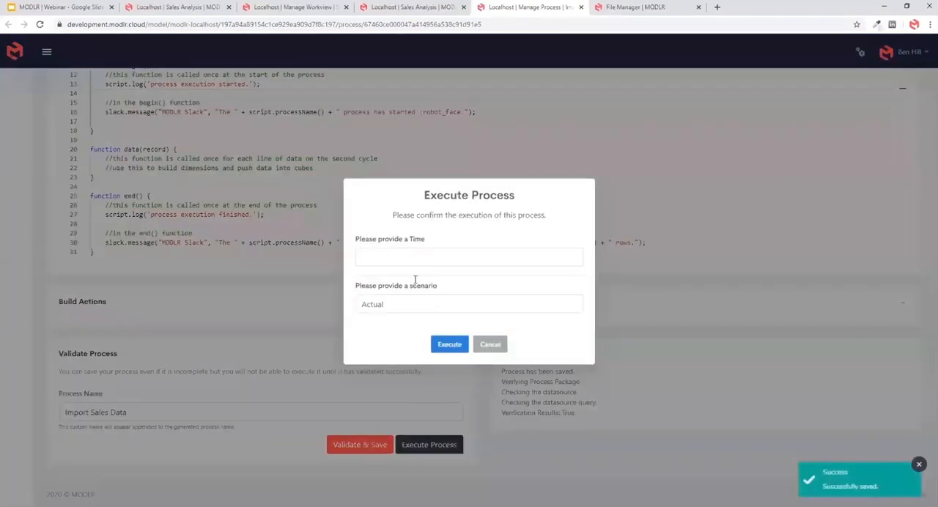
left_click(411, 258)
type("20")
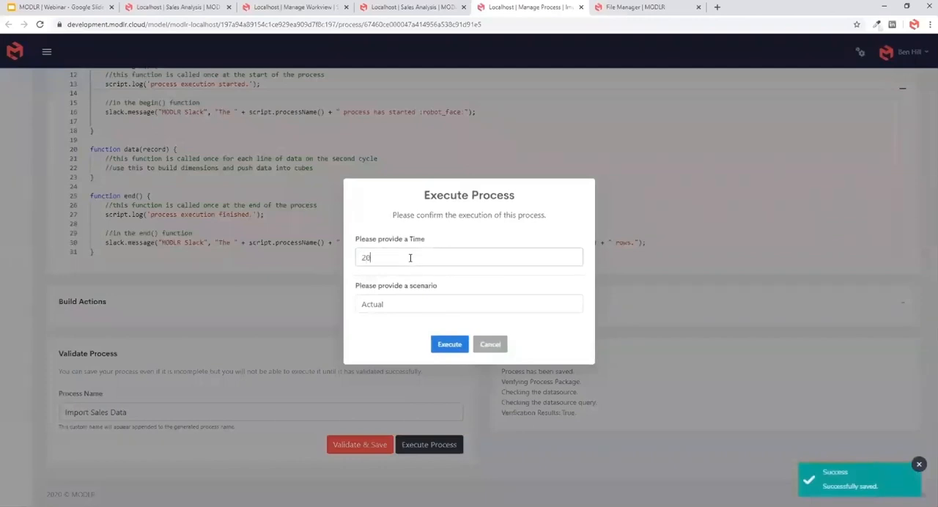
type("20")
left_click(449, 343)
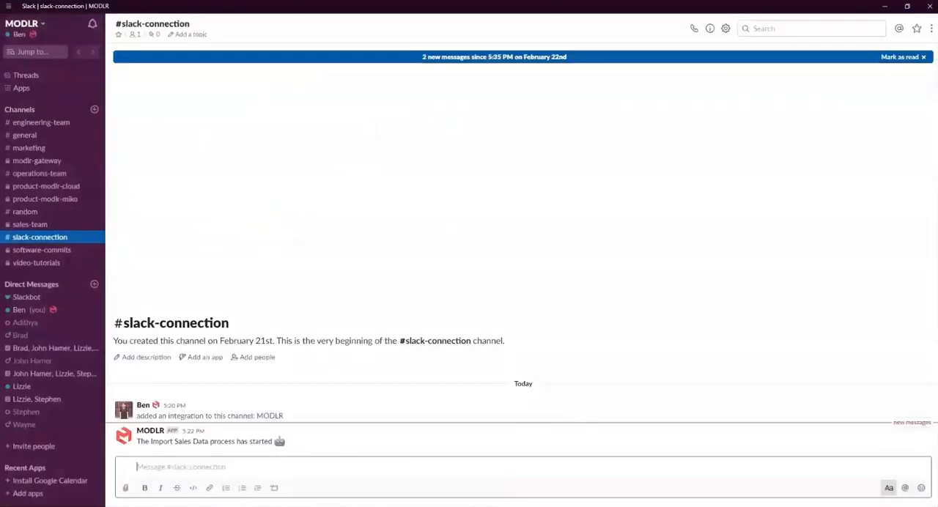
- Examine the Import Sales Data start and finish notifications in Slack's #slack-connection channel, including the processed row count
left_click_drag(153, 415, 236, 416)
left_click_drag(145, 441, 356, 439)
left_click(356, 438)
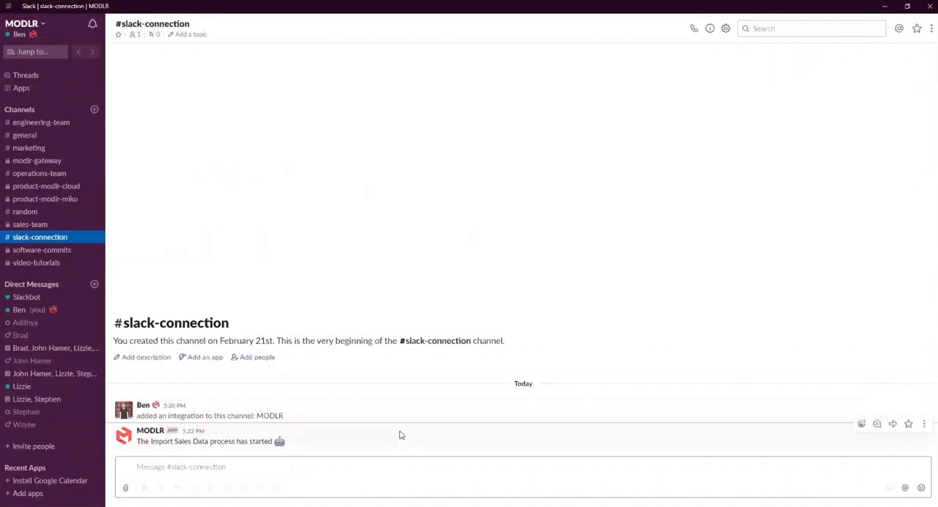
left_click_drag(391, 441, 394, 417)
left_click(391, 440)
left_click_drag(185, 443, 304, 441)
left_click(394, 446)
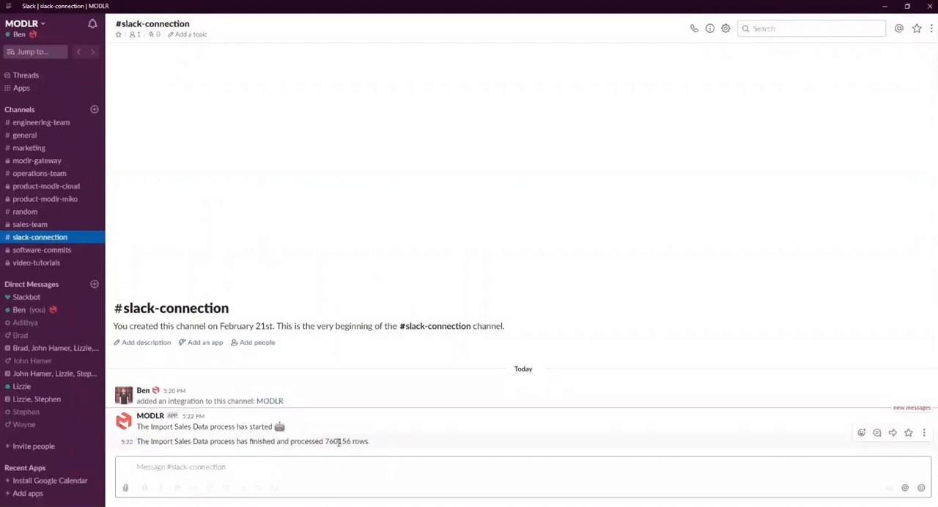
left_click_drag(325, 442, 323, 442)
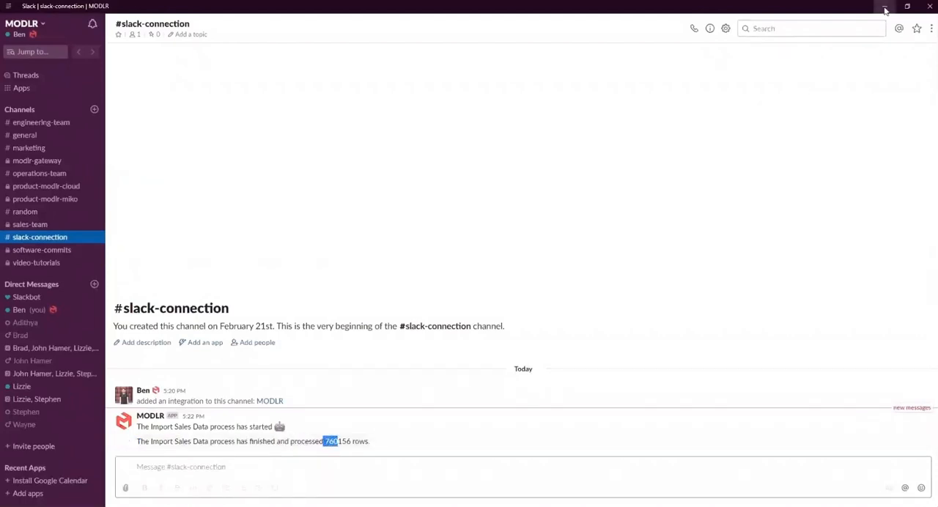
- Return to MODLR and check the rows processed for the latest Import Sales Data run in the Process Execution Monitor
left_click(885, 10)
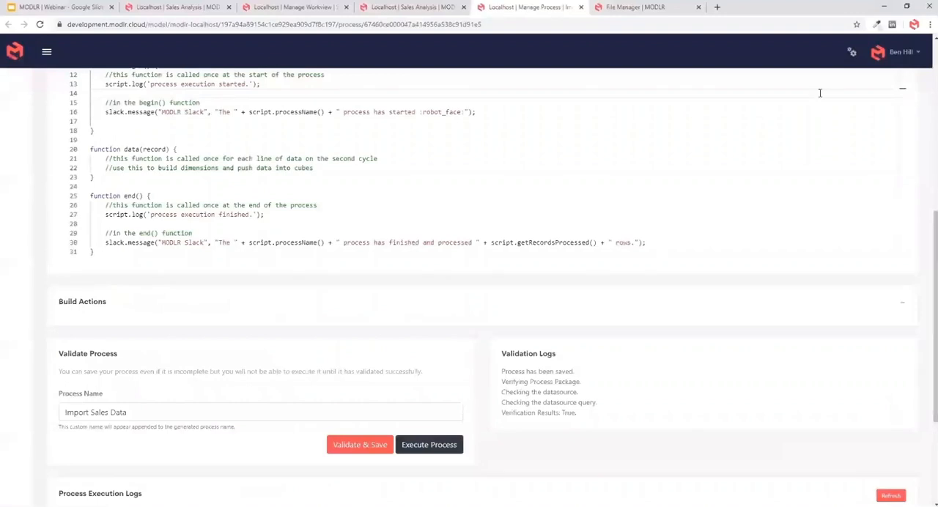
left_click(853, 53)
double_click(661, 292)
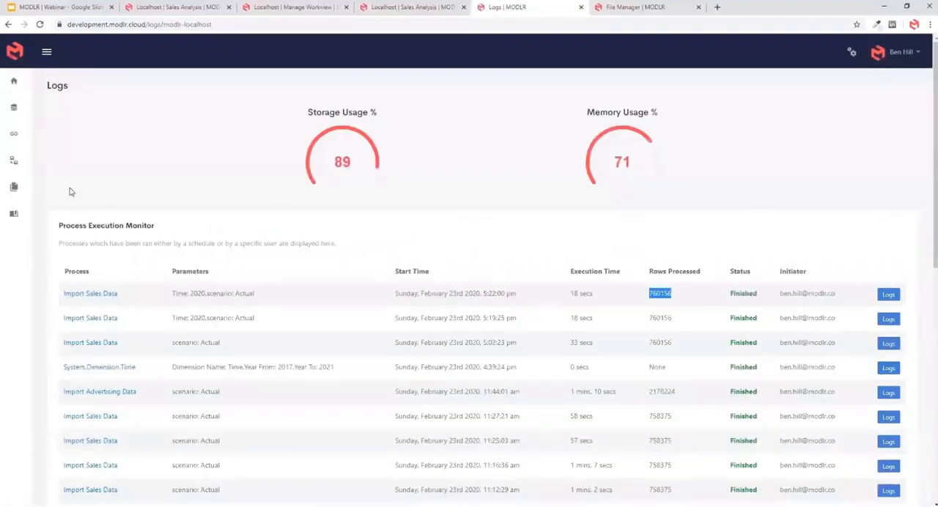
- Create an application named Sales Analysis from the home dashboard, based on the Sales Analysis model
left_click(13, 80)
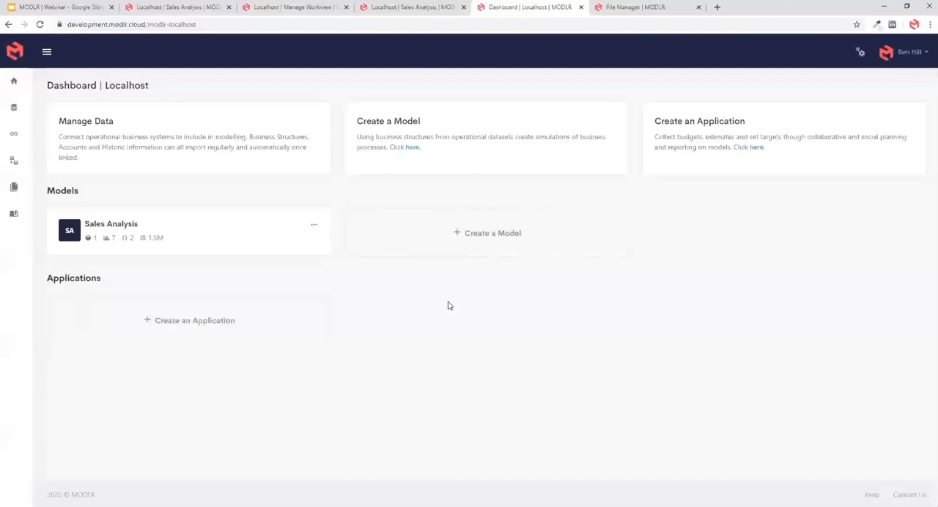
left_click(321, 301)
left_click(167, 135)
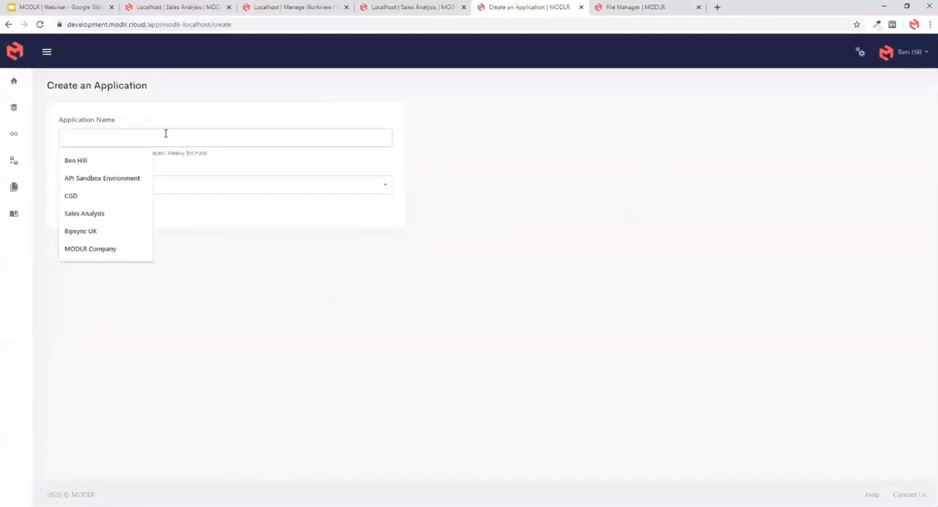
type("S")
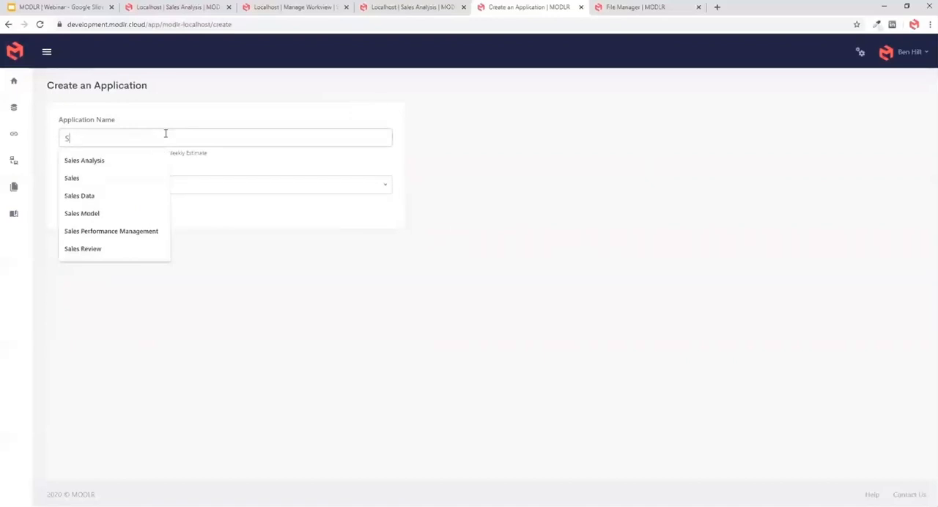
left_click(136, 162)
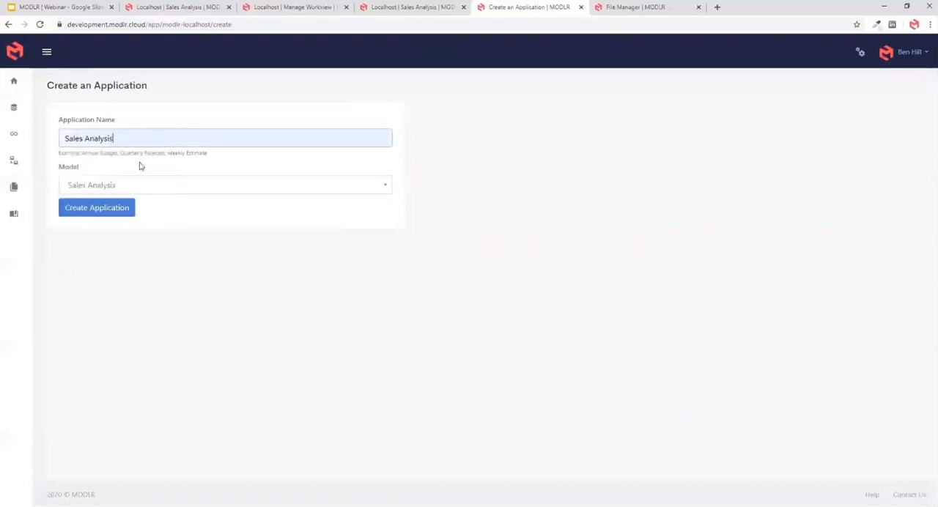
left_click(104, 208)
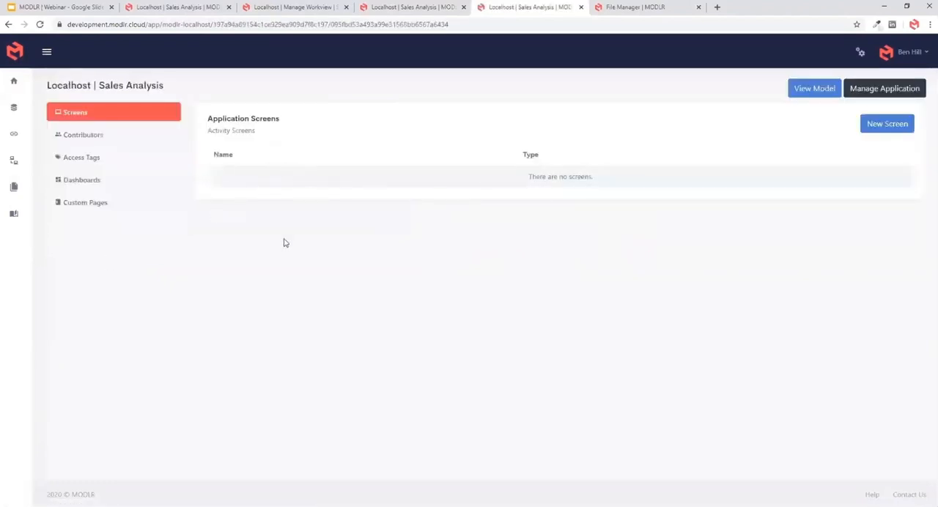
- Add an access tag named all to the Sales Analysis application
left_click(87, 161)
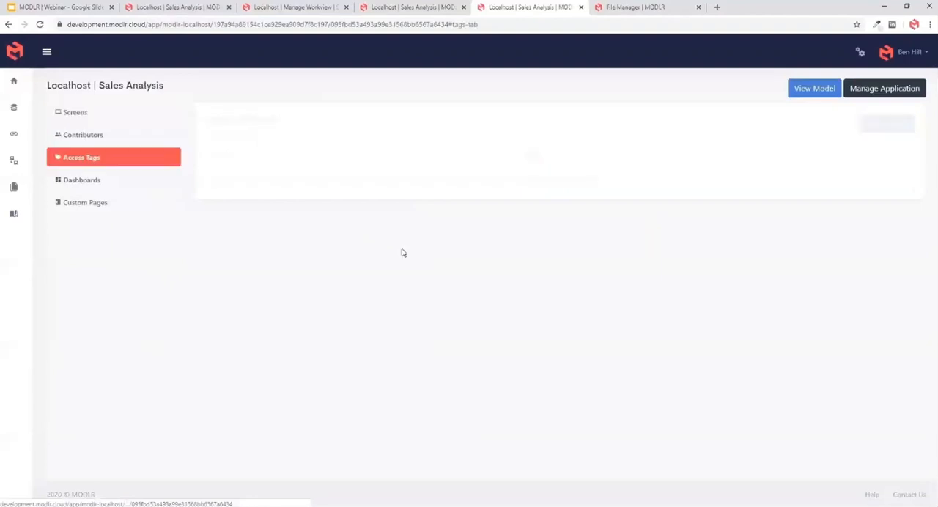
left_click(867, 125)
left_click(393, 111)
type("all")
left_click(315, 270)
- Add an existing user as a contributor to the application with the all access tag
left_click(73, 134)
left_click(866, 125)
left_click(857, 142)
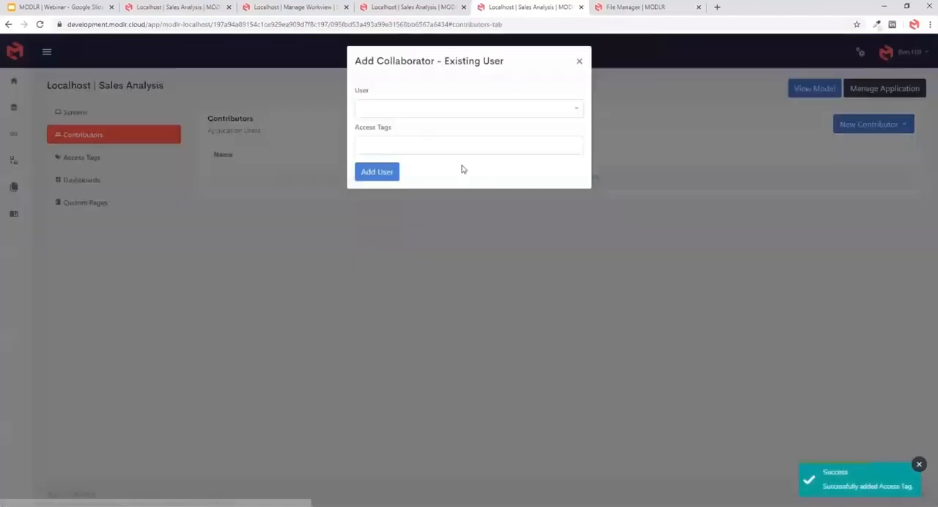
left_click(414, 110)
left_click(400, 147)
left_click(400, 144)
left_click(386, 164)
left_click(388, 174)
- Add a Dashboard page named Sales Analysis to the application and close the page dialog
left_click(76, 180)
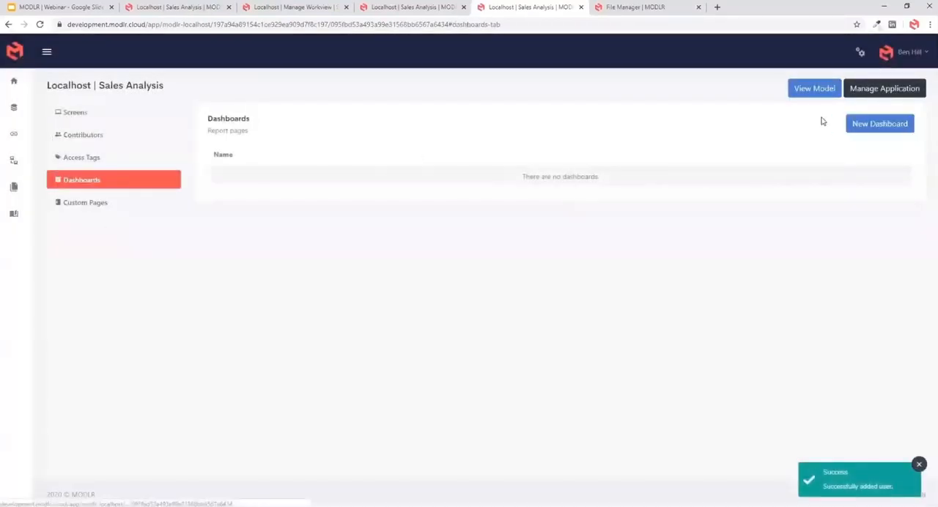
left_click(866, 125)
left_click(408, 110)
type("Sa")
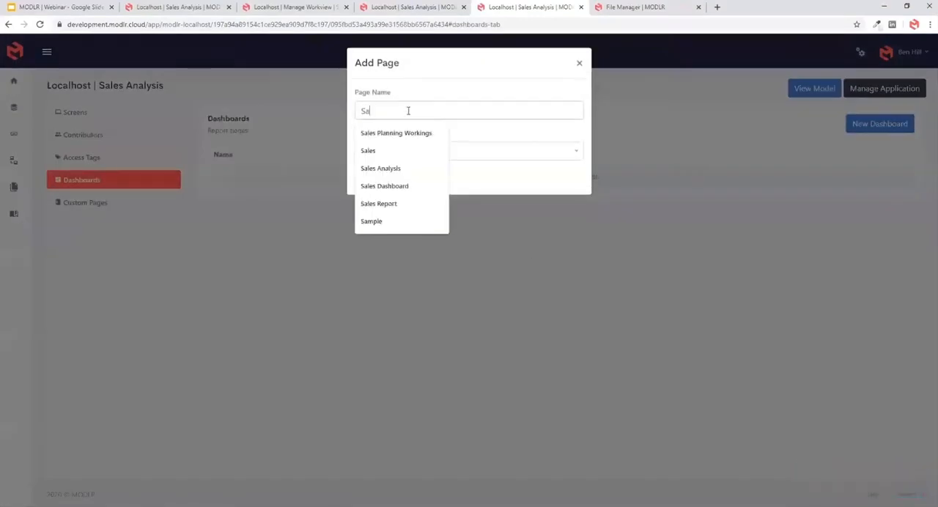
type("les Analysis")
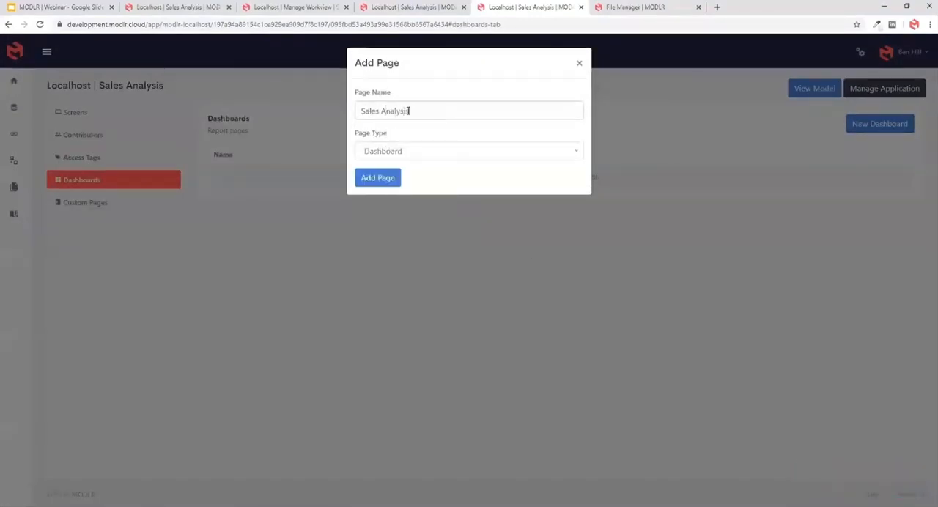
left_click(400, 183)
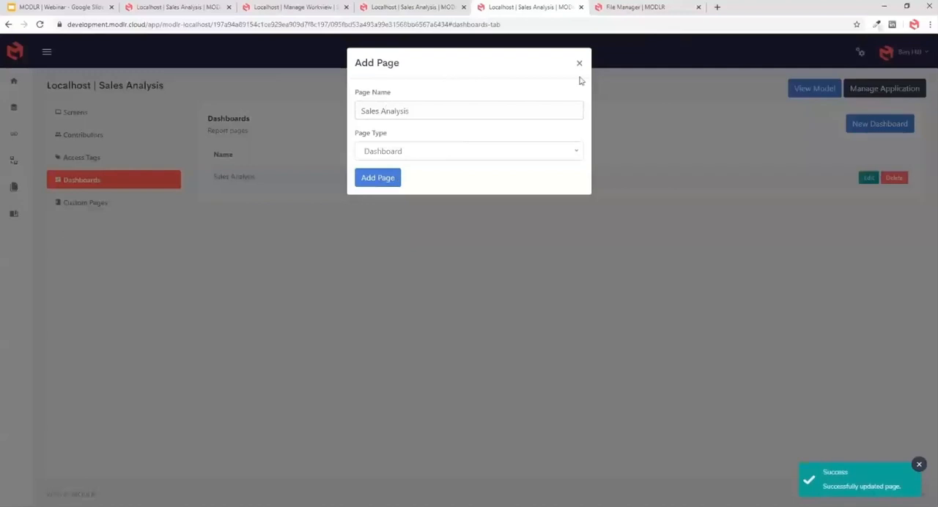
left_click(595, 60)
- Open the Sales Analysis dashboard for editing and add eleven unconfigured widgets
left_click(866, 179)
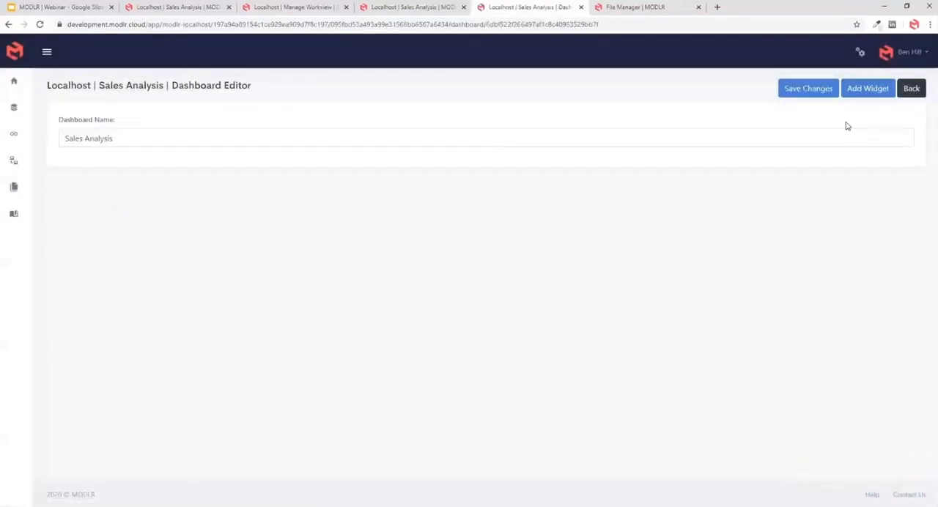
left_click(864, 89)
double_click(864, 88)
triple_click(865, 89)
triple_click(866, 91)
double_click(867, 91)
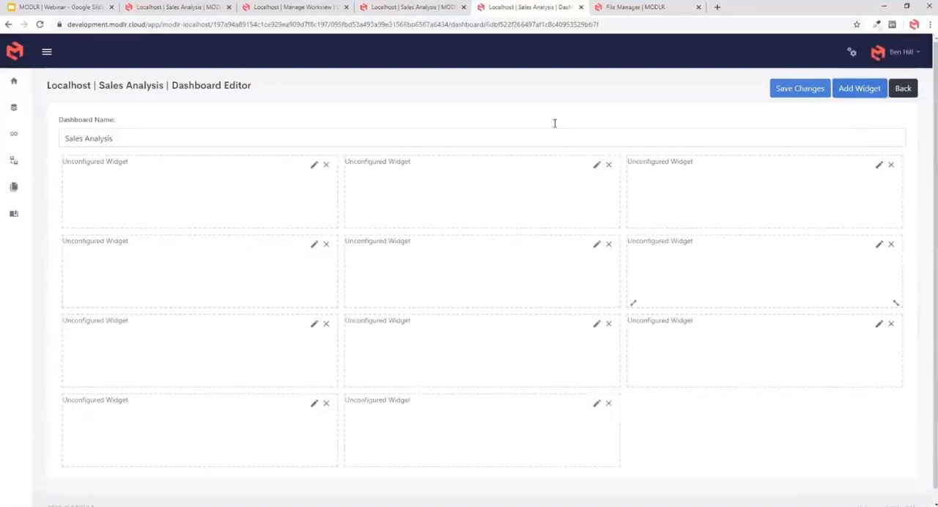
- Narrow the third widget in the first row to about half its width and configure it as a Selectable on the Time dimension
left_click_drag(630, 190, 770, 192)
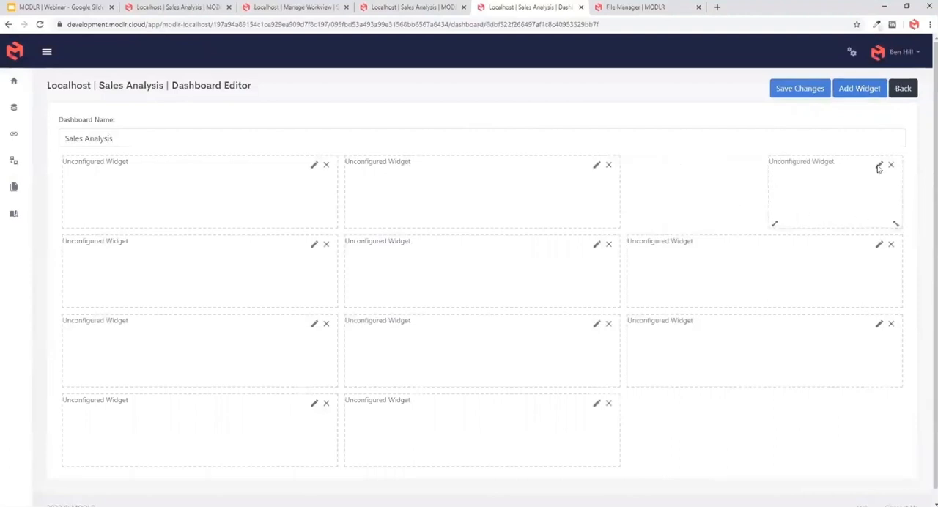
left_click(878, 166)
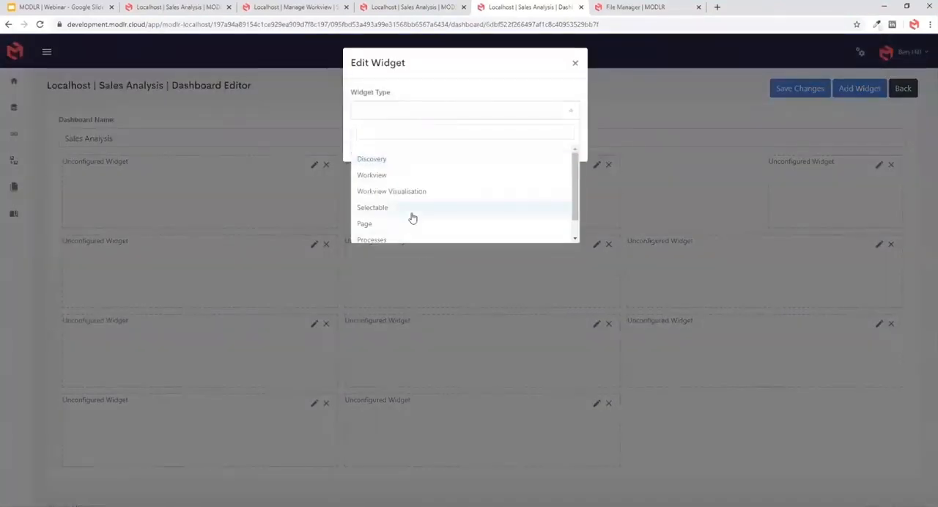
left_click(412, 213)
left_click(500, 149)
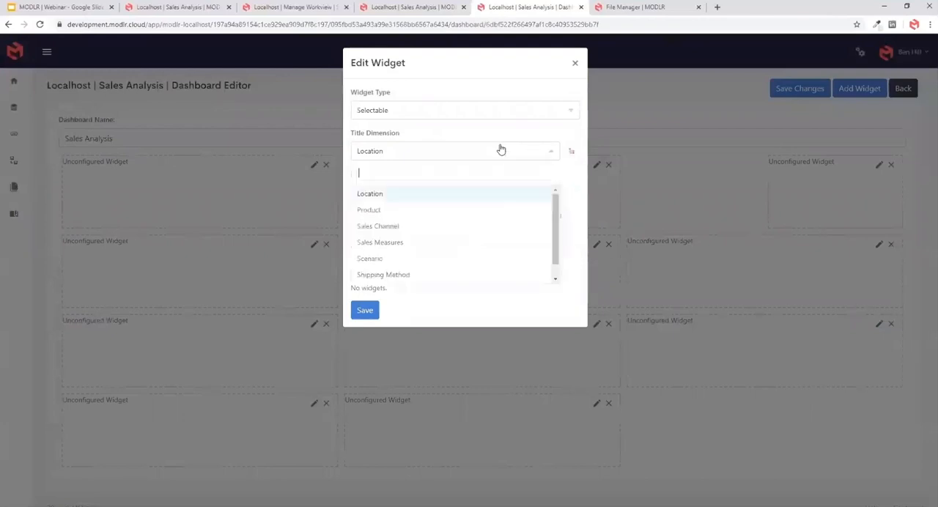
scroll(475, 253, "down", 2)
left_click(458, 274)
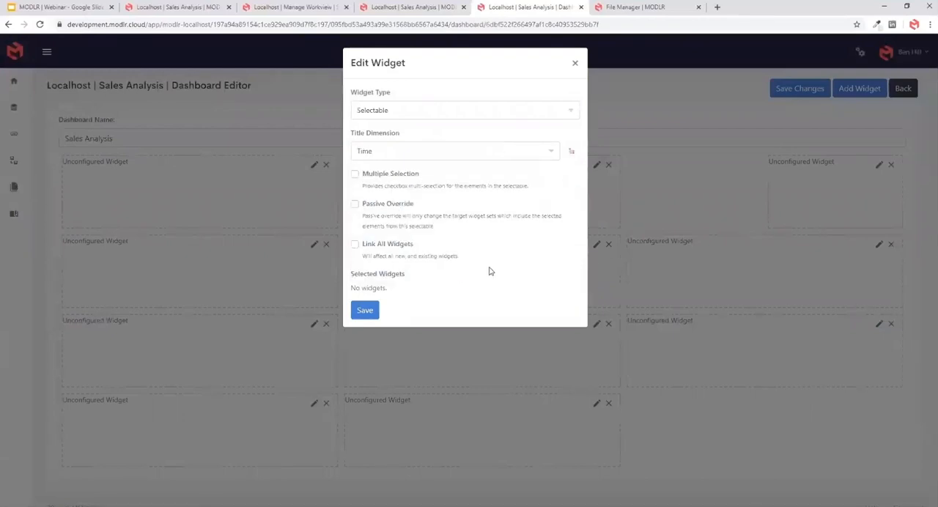
- Try to define the Time selectable's set as only the children of All Time and save it
left_click(572, 156)
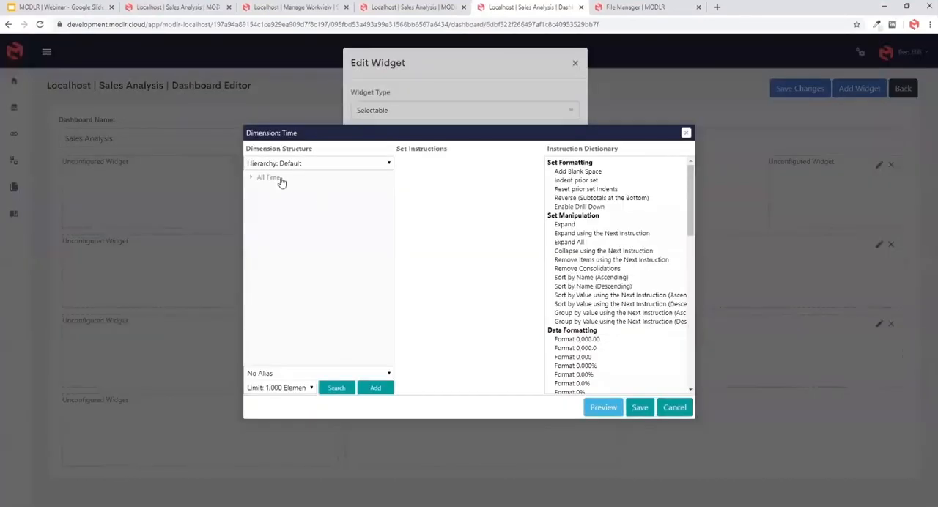
right_click(271, 179)
left_click(311, 247)
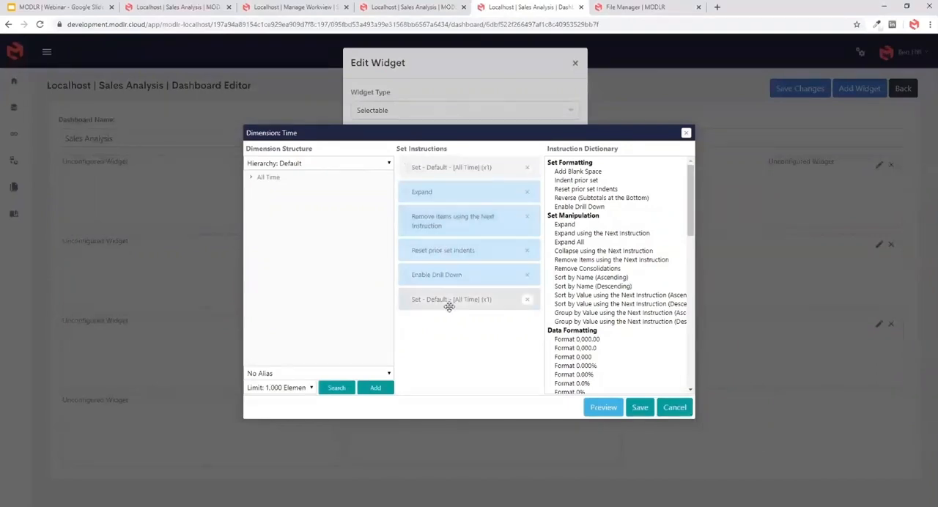
left_click(640, 408)
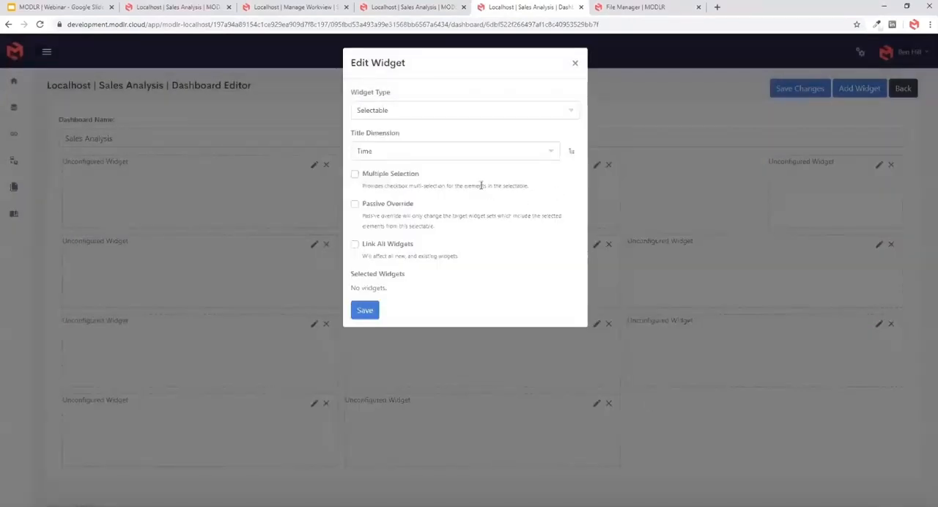
- Reopen the Time selectable's set, add only the children of All Time and preview the result
left_click(575, 152)
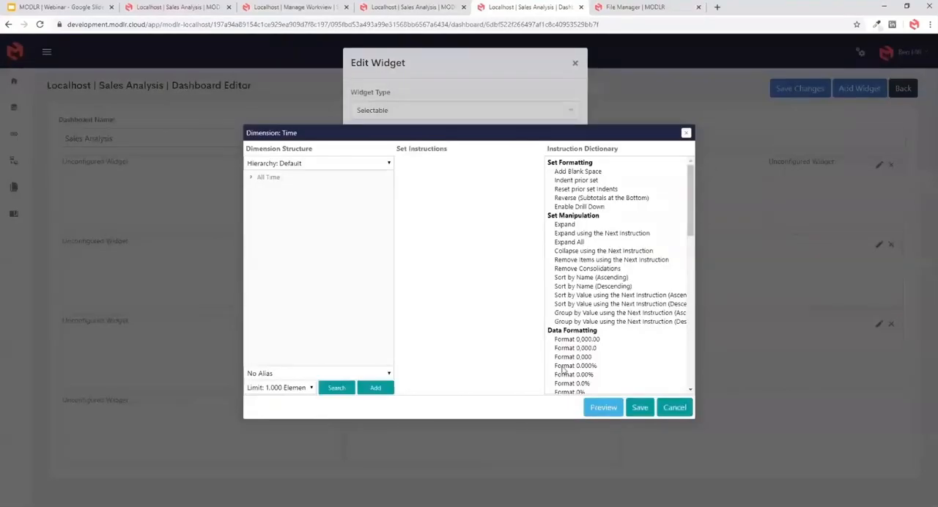
right_click(286, 181)
left_click(323, 231)
left_click(602, 408)
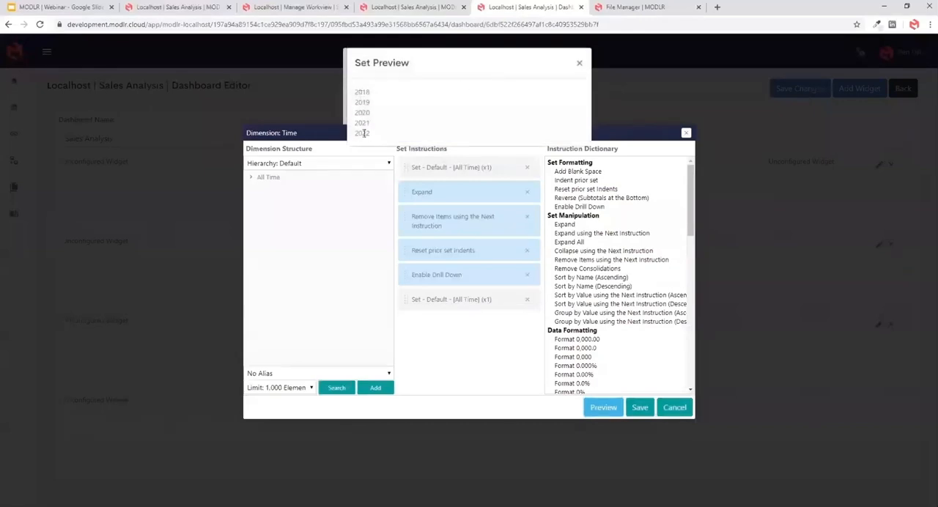
left_click(578, 65)
- Try an extra Expand instruction at the end of the Time set, preview it, and remove that instruction again
double_click(565, 225)
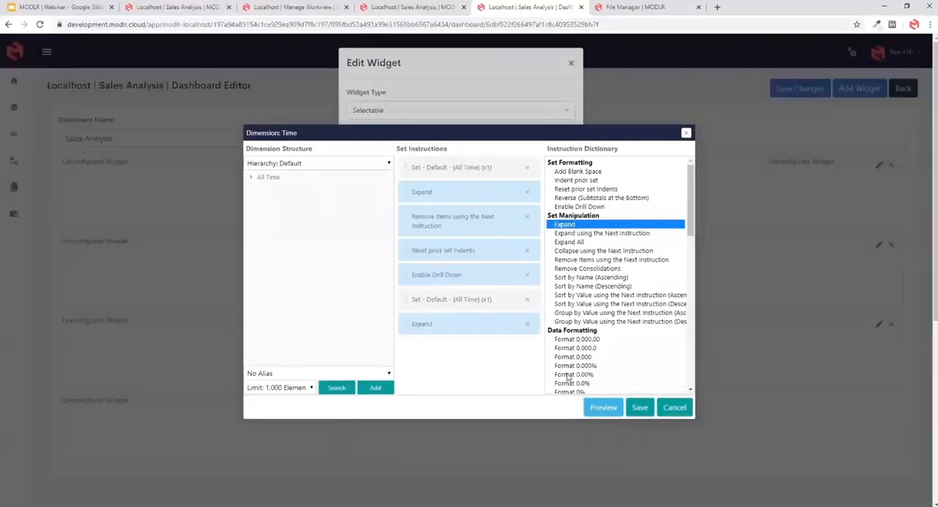
left_click(603, 408)
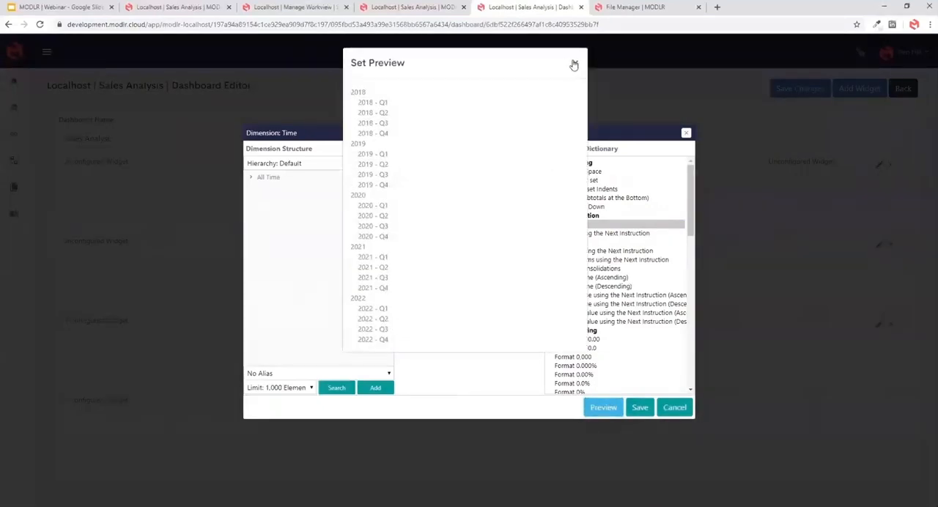
left_click(574, 64)
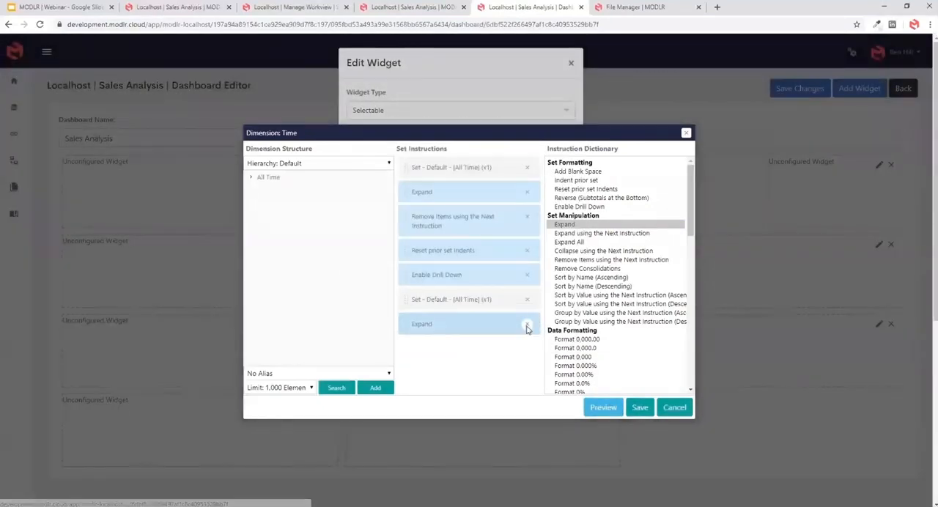
left_click(526, 324)
- Save the Time set, enable Link All Widgets for the selectable and save the widget
left_click(639, 407)
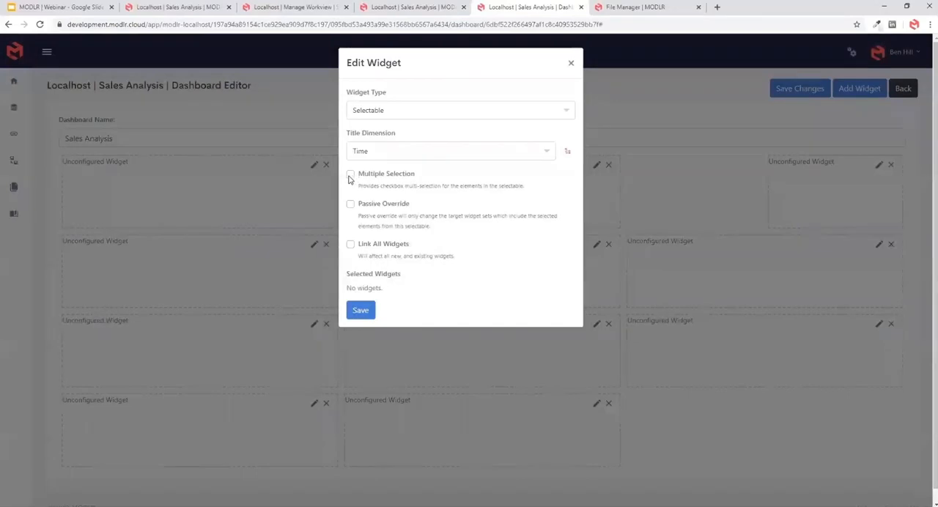
left_click(351, 245)
left_click(361, 313)
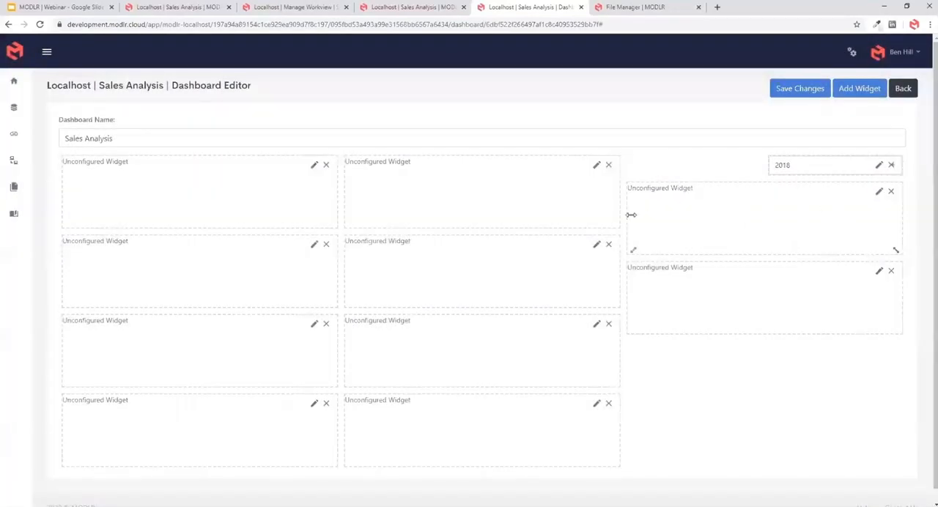
- Shrink the widget below the Time selectable to the same width and height and set its type to Selectable
left_click_drag(631, 215, 769, 213)
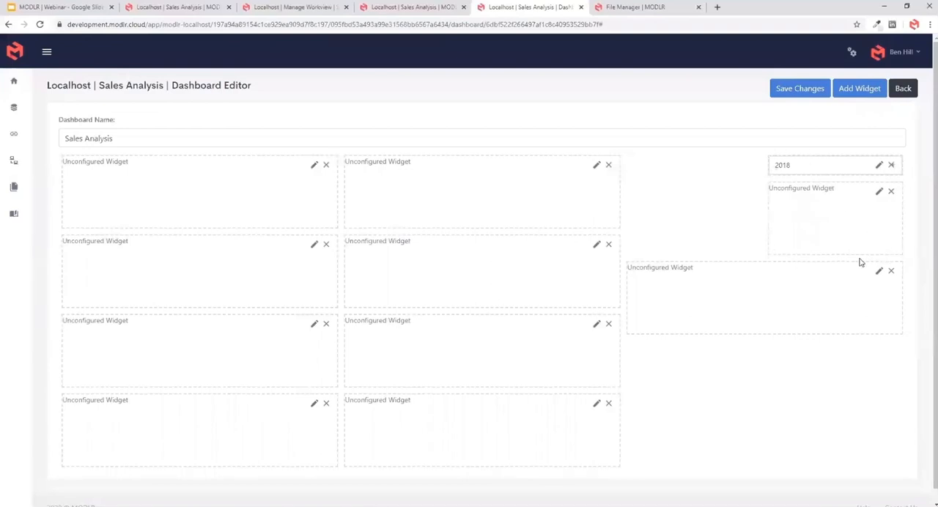
left_click_drag(866, 251, 863, 199)
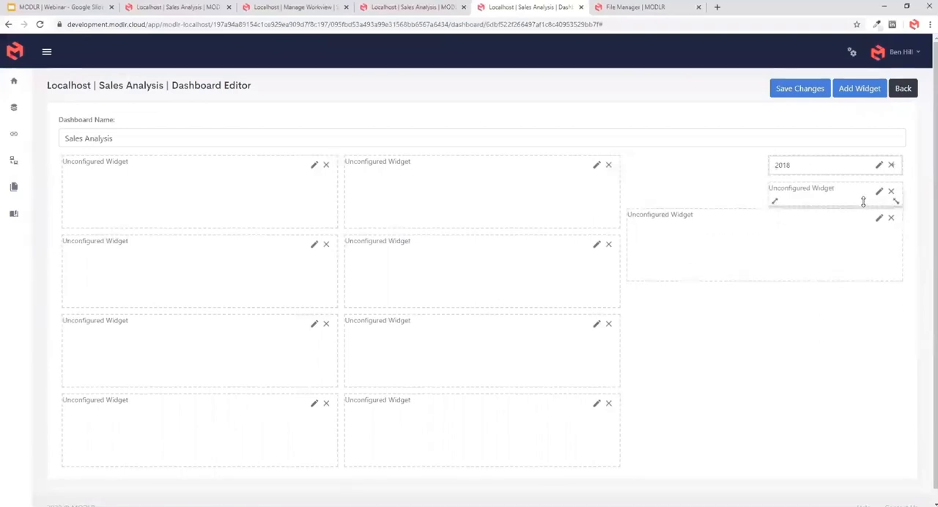
left_click(877, 191)
left_click(415, 111)
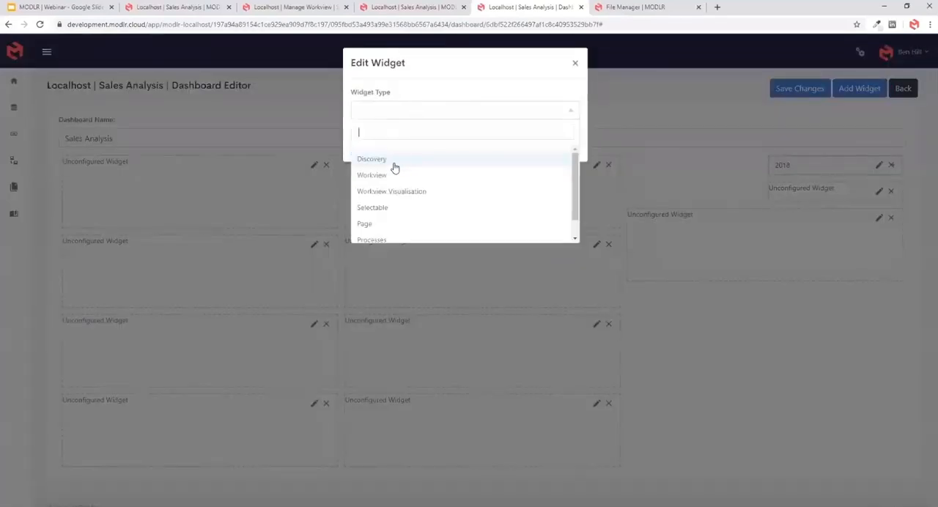
left_click(383, 207)
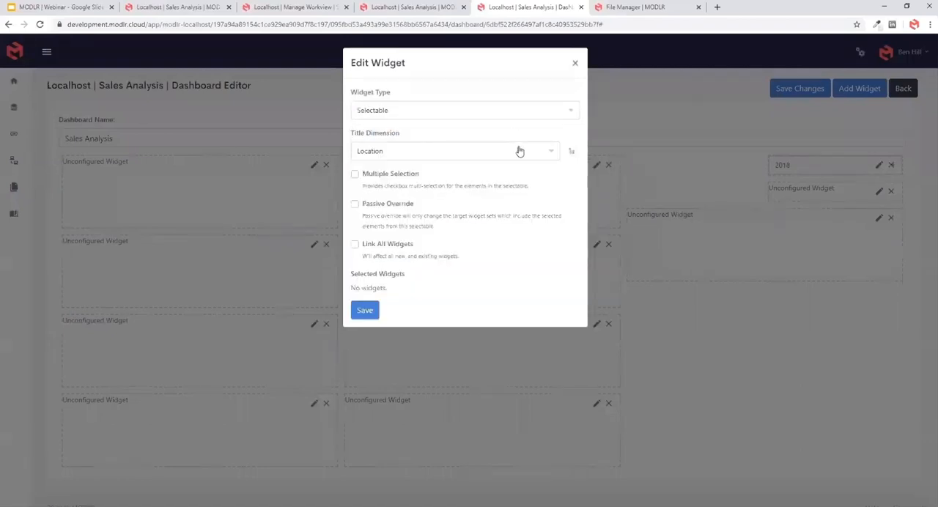
- Base the selectable on Sales Channel with All Sales Channels expanded, enable Multiple Selection and Link All Widgets, save it and make it taller
left_click(571, 151)
right_click(286, 181)
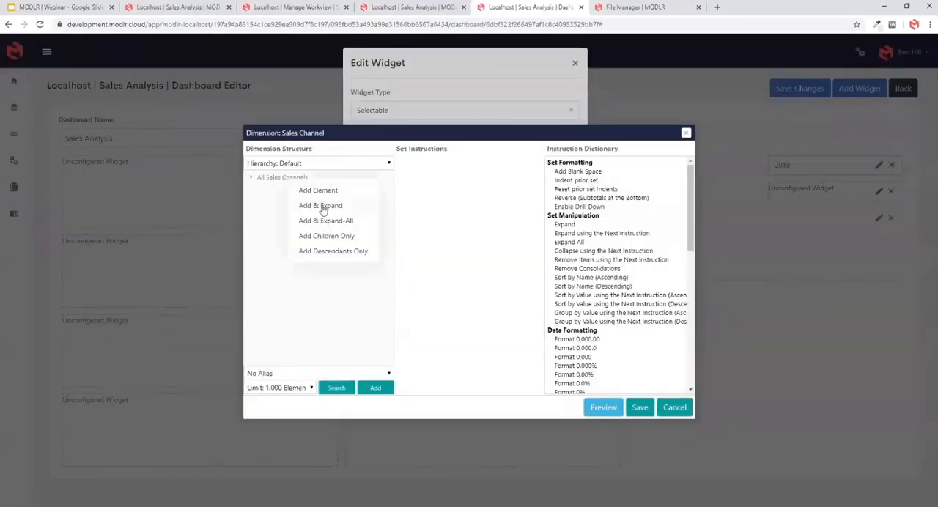
left_click(321, 206)
left_click(636, 412)
left_click(355, 174)
left_click(354, 246)
left_click(365, 310)
left_click_drag(817, 219, 823, 271)
- Shrink the widget below the Sales Channel selectable to match its width and configure it as a Selectable on the Shipping Method dimension
left_click_drag(692, 310, 794, 282)
left_click(878, 272)
left_click(410, 112)
left_click(400, 206)
left_click(446, 152)
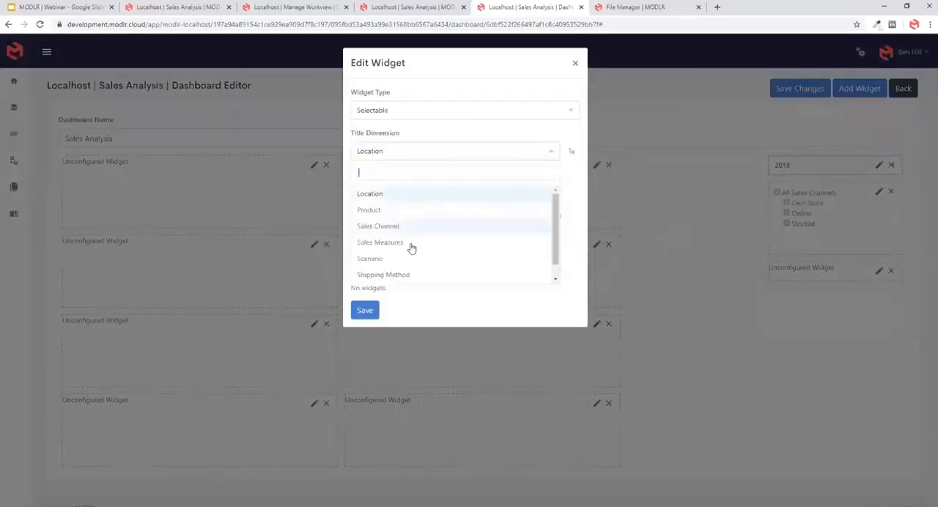
left_click(402, 274)
- Add and expand All Shipping Methods in the set, enable Multiple Selection and Link All Widgets, save the widget and make it taller
left_click(575, 151)
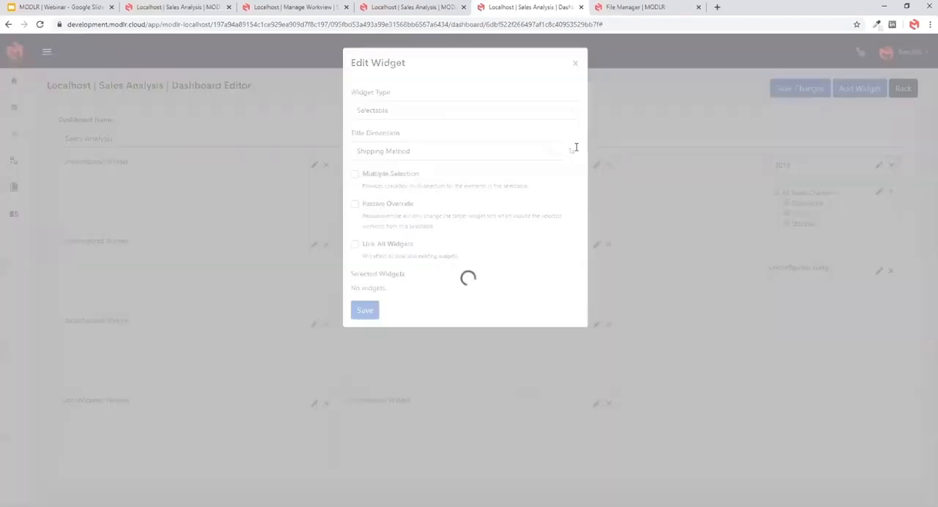
right_click(296, 179)
left_click(339, 211)
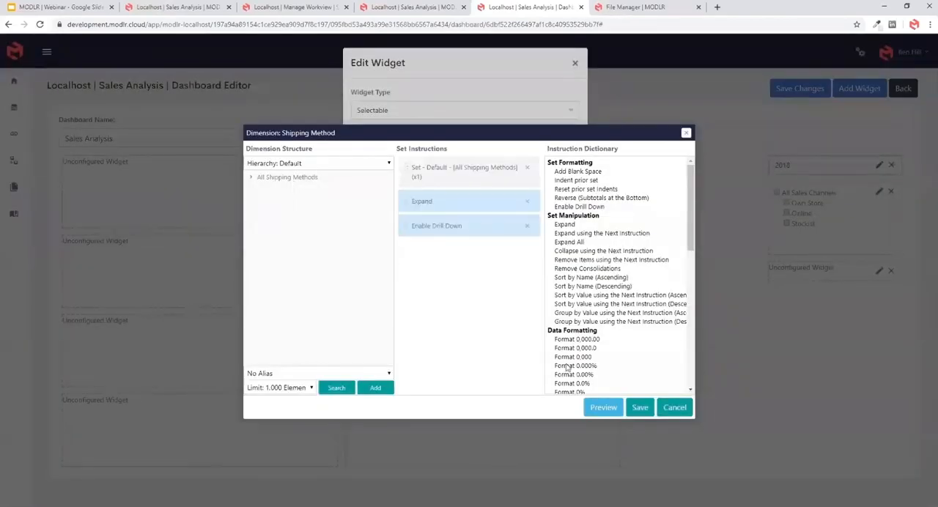
left_click(637, 407)
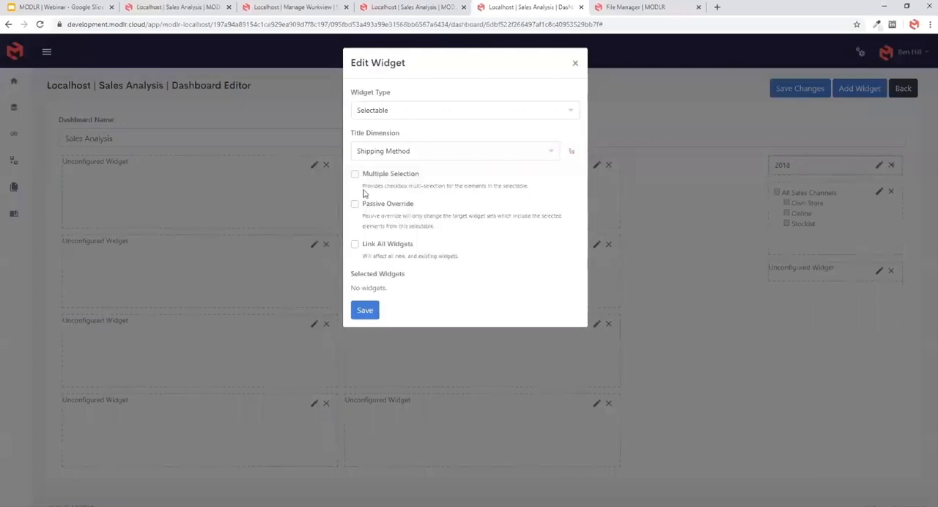
left_click(354, 175)
left_click(354, 244)
left_click(365, 310)
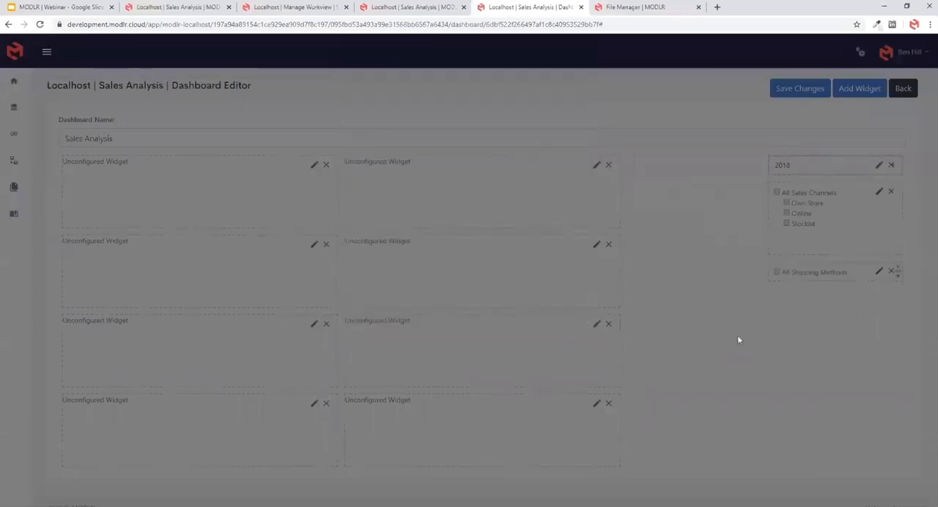
left_click_drag(839, 280, 842, 320)
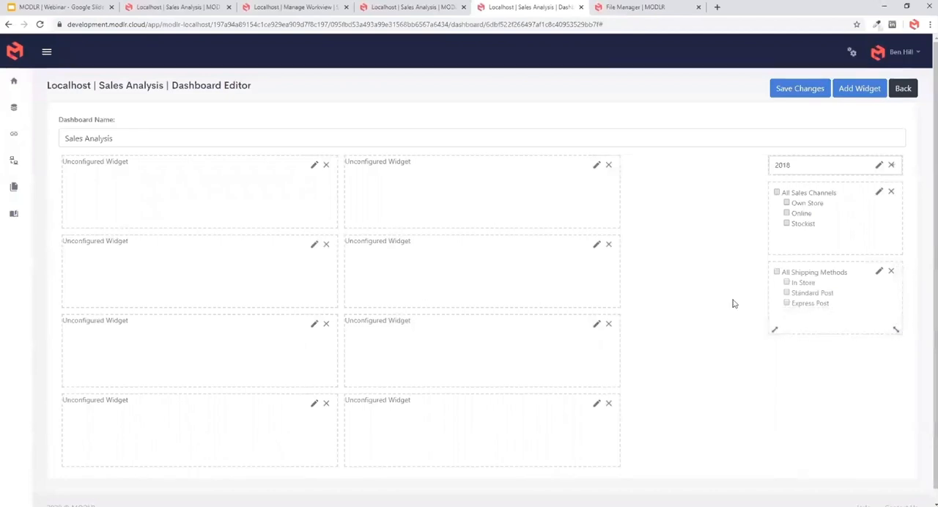
- Move the last middle-column widget below the Shipping Method selectable, narrow and lengthen it to fit, and set its type to Selectable
left_click_drag(482, 424, 762, 374)
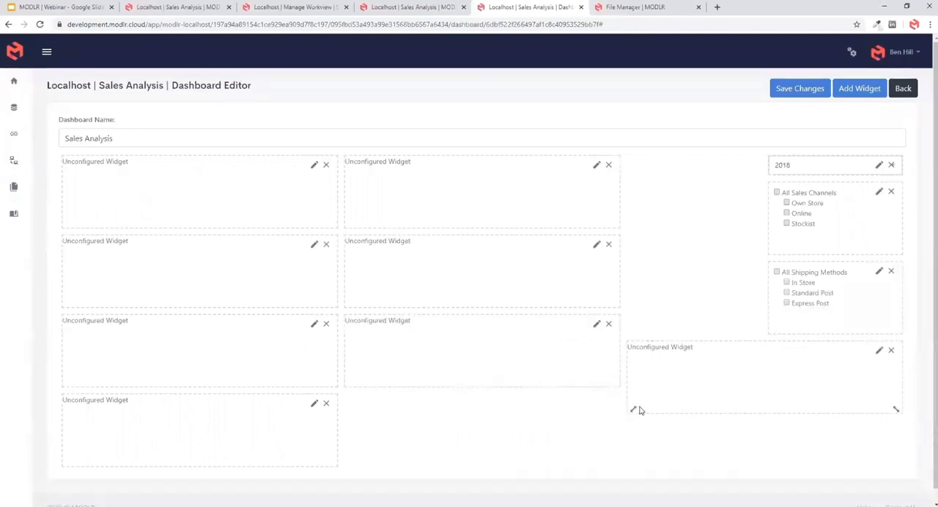
left_click_drag(635, 409, 775, 462)
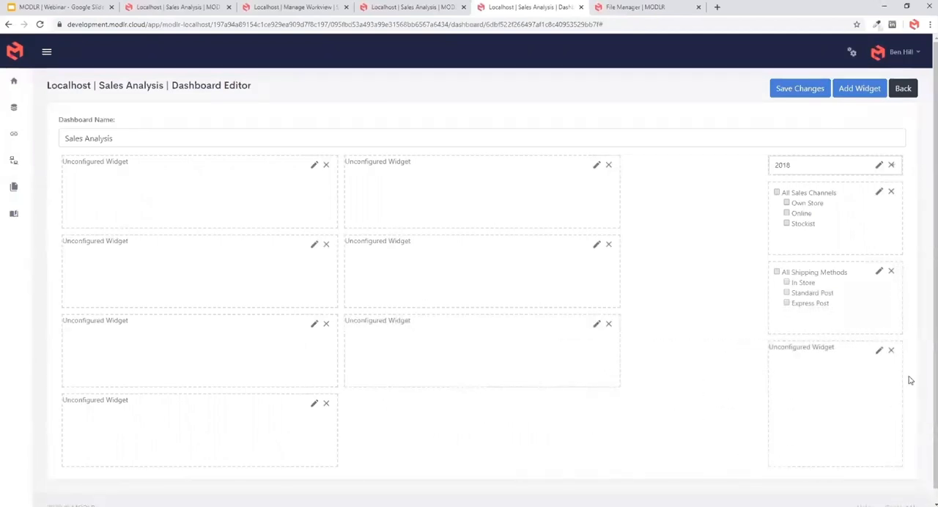
left_click(878, 352)
left_click(384, 112)
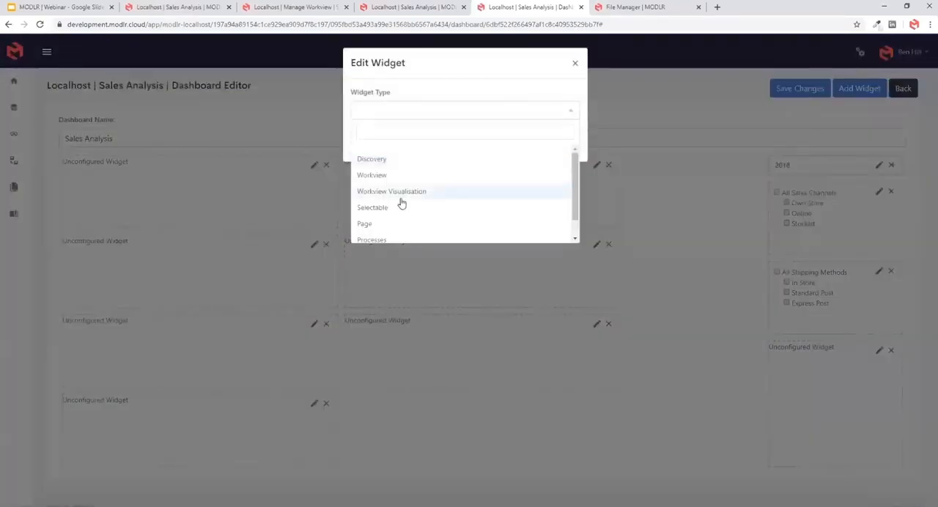
left_click(400, 205)
- Define the Location selectable's set from the Regions hierarchy with All Regions added and expanded, and save the set
left_click(571, 152)
left_click(299, 164)
left_click(291, 195)
left_click(251, 177)
left_click(260, 185)
right_click(290, 200)
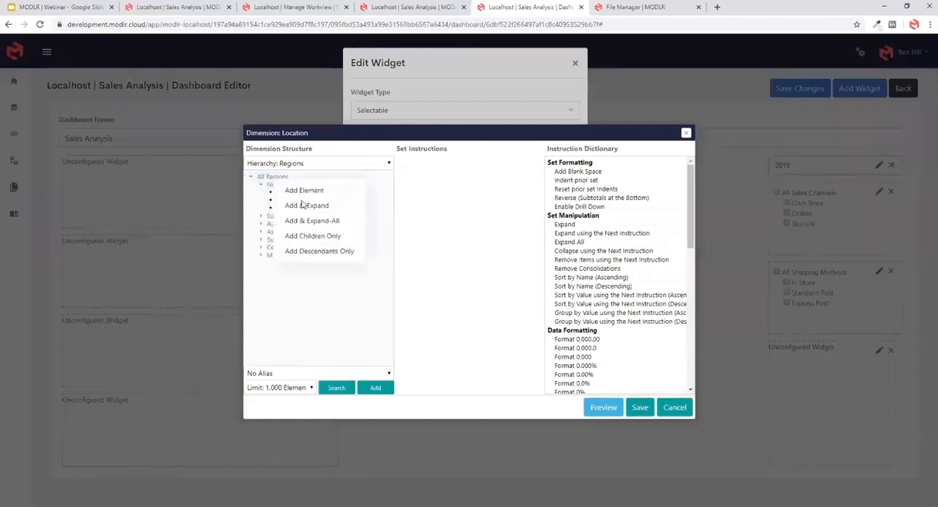
left_click(304, 206)
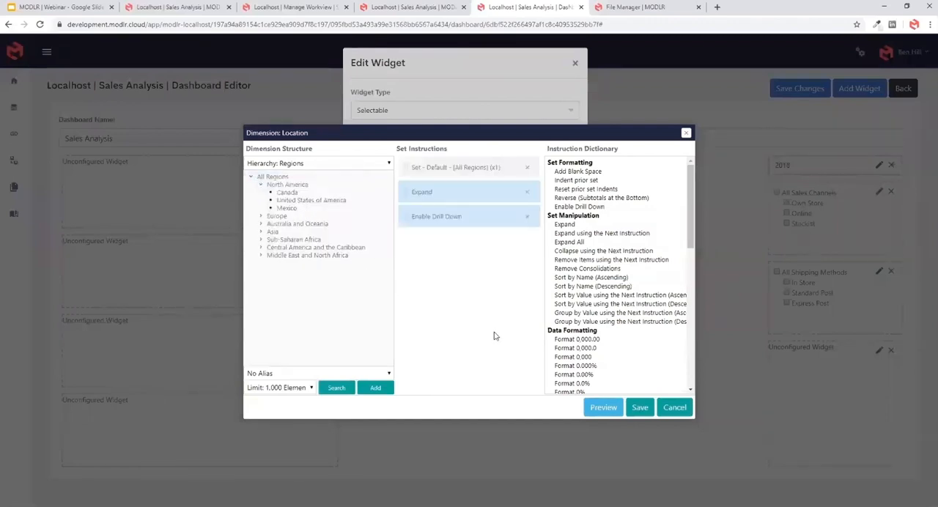
left_click(637, 410)
- Enable Multiple Selection and Link All Widgets for the Location selectable and save the widget
left_click(355, 175)
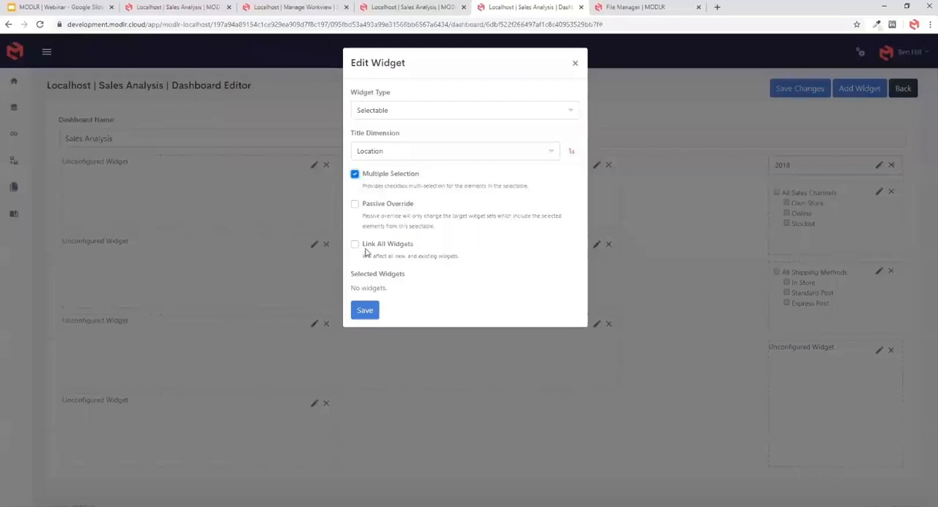
left_click(355, 244)
left_click(365, 309)
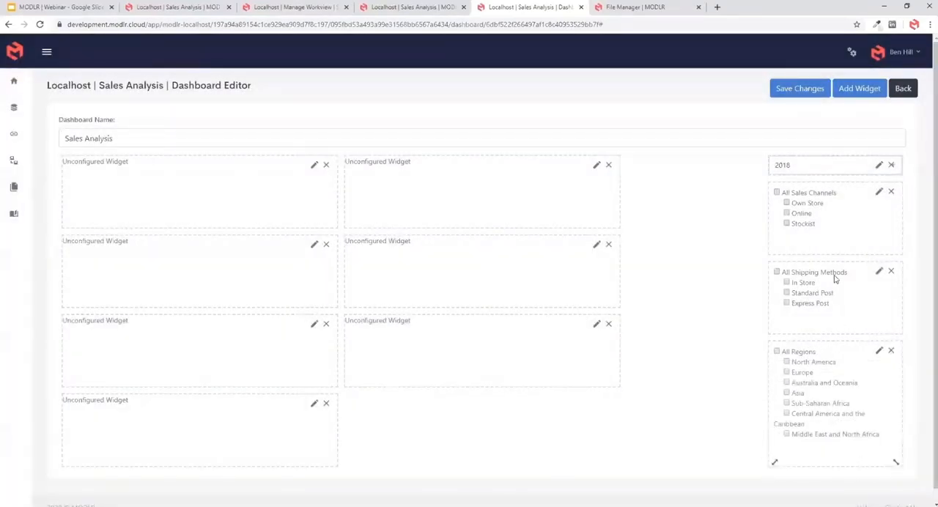
- Place a widget as a narrow full-height column beside the existing selectables and configure it as a Selectable on the Product dimension
left_click_drag(561, 193, 583, 219)
left_click_drag(493, 224, 633, 462)
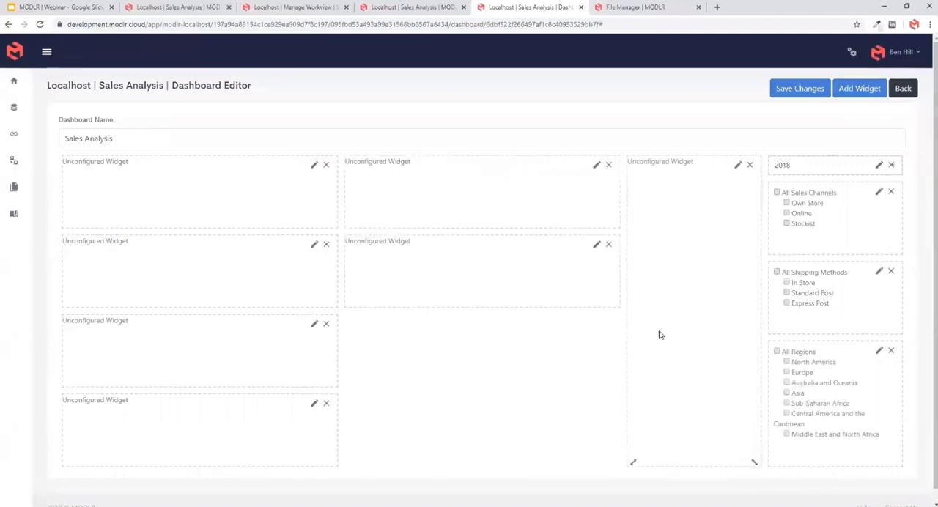
left_click(739, 165)
left_click(362, 111)
left_click(387, 174)
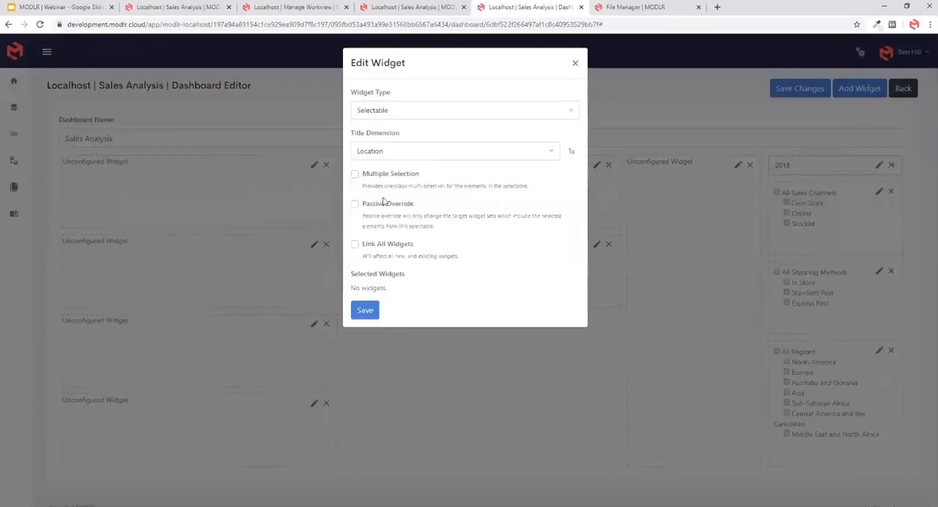
left_click(558, 151)
left_click(464, 207)
- Add All Products with every level expanded to the Product selectable's set and preview the set
left_click(570, 151)
right_click(285, 180)
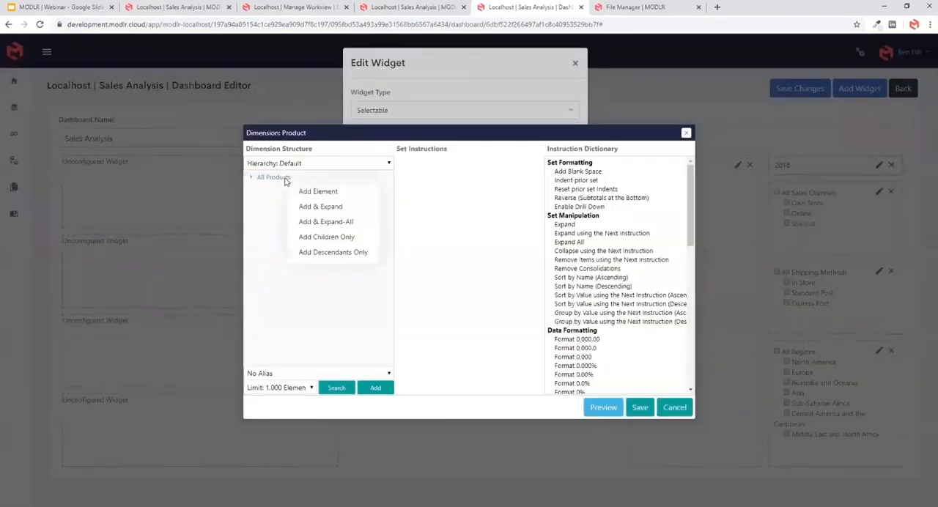
left_click(322, 227)
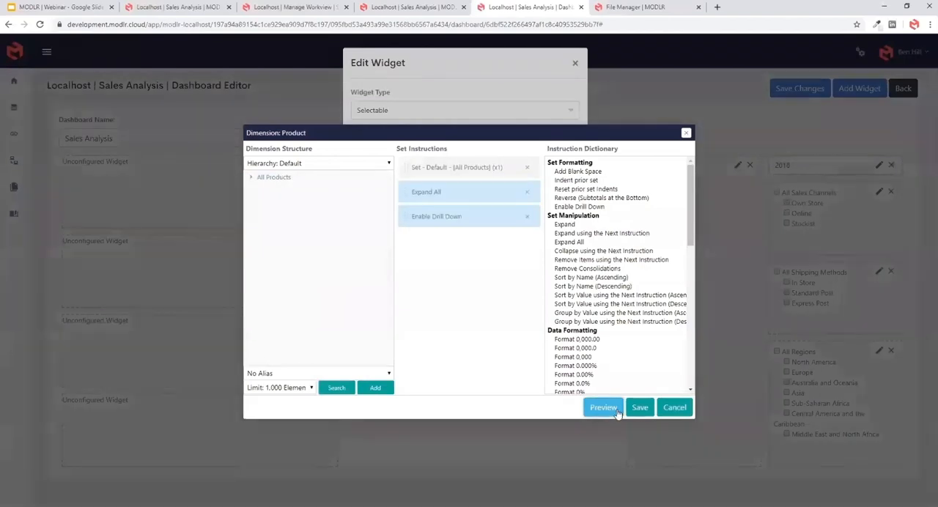
left_click(603, 407)
left_click(576, 66)
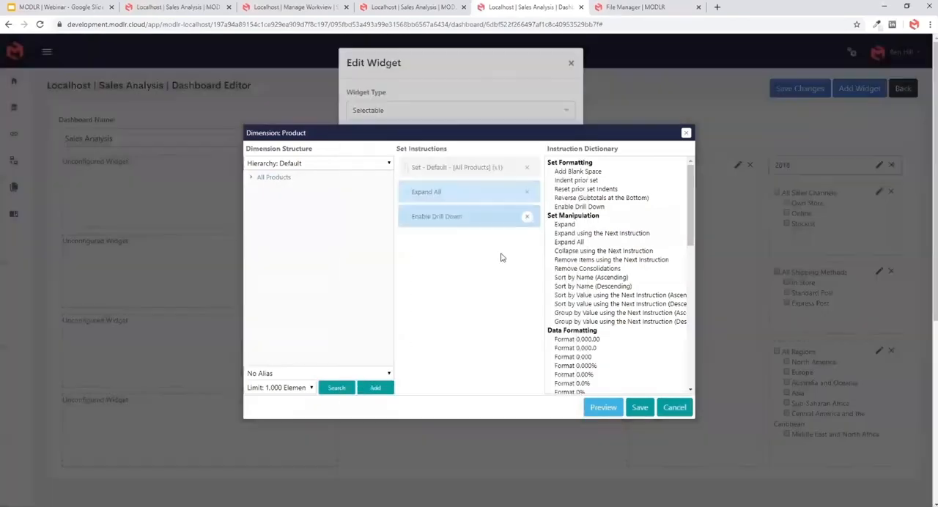
- Switch the Product set to the Brands hierarchy, add All Product Groups with all levels expanded and the Name alias shown, and preview it
left_click(338, 168)
left_click(297, 194)
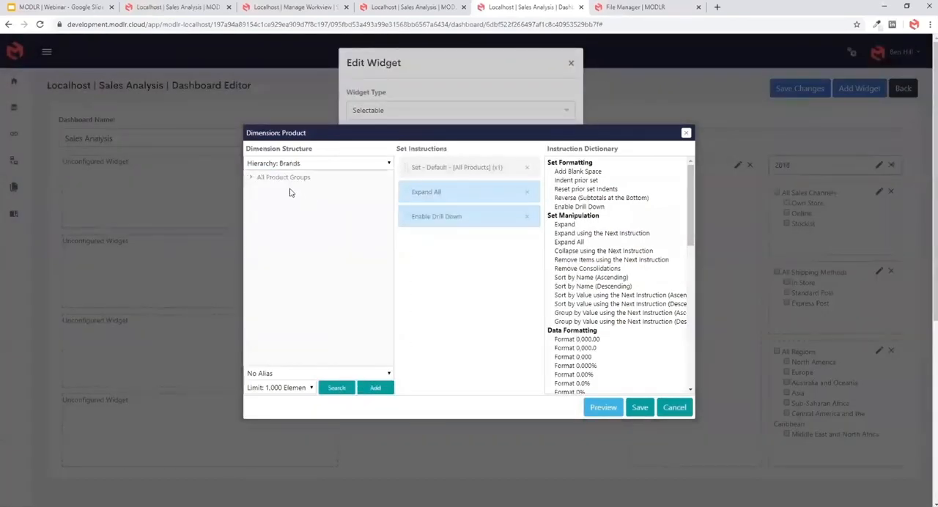
left_click(283, 183)
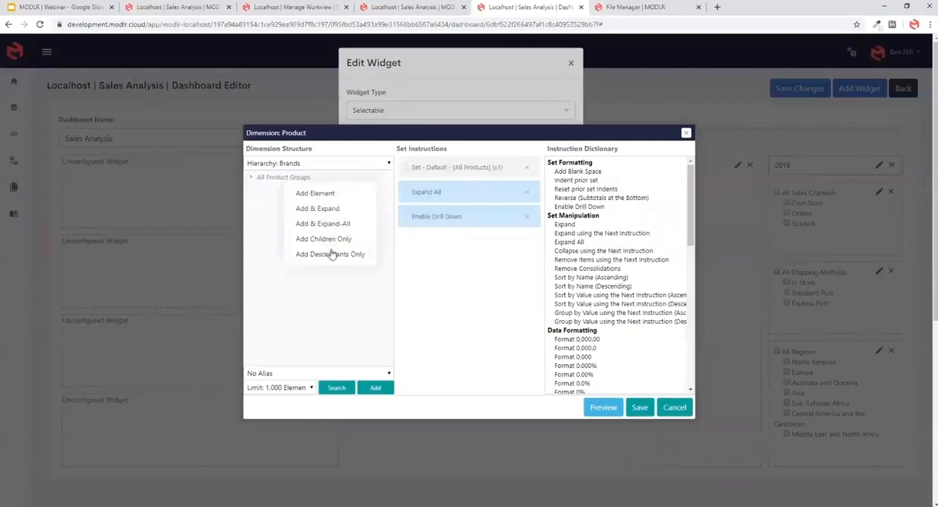
left_click(332, 225)
scroll(584, 359, "down", 5)
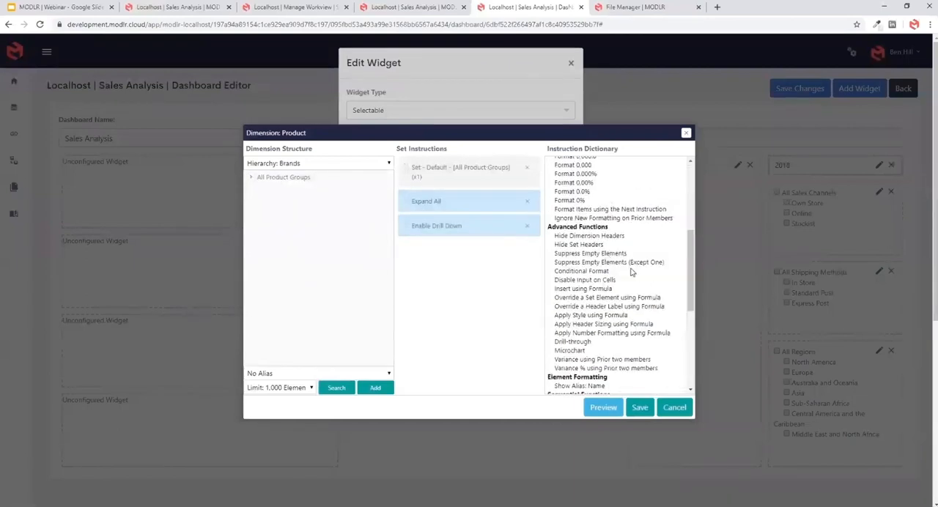
left_click(589, 381)
left_click(603, 408)
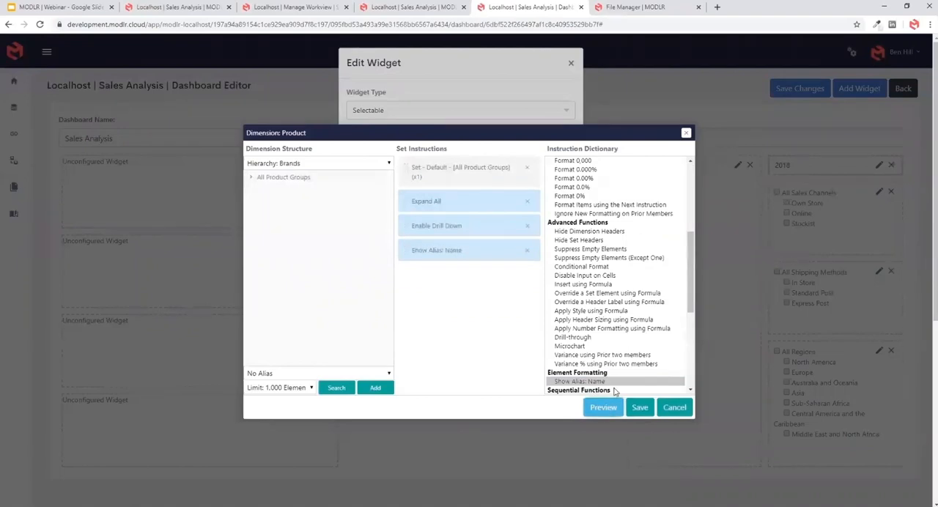
- Replace Expand All with two Expand instructions placed before Enable Drill Down in the Product set, and save the set
left_click(572, 64)
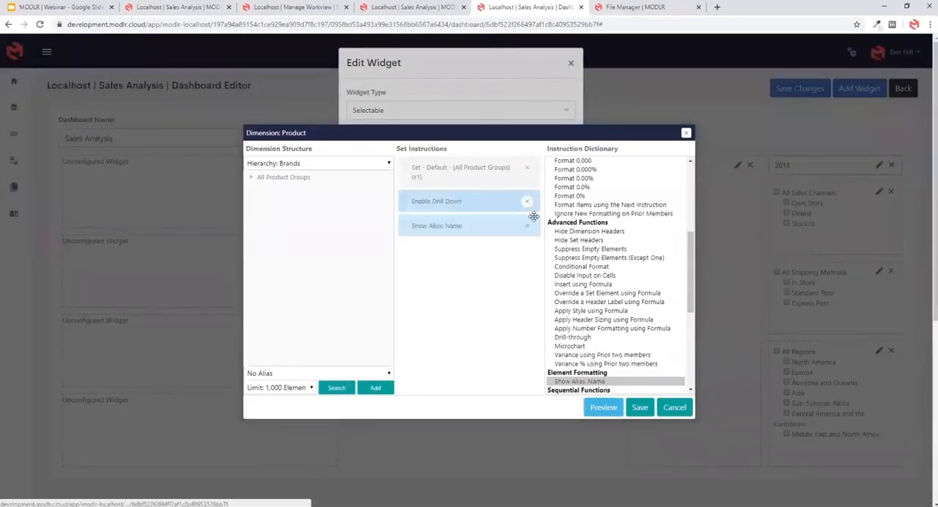
scroll(590, 253, "up", 5)
double_click(576, 224)
left_click_drag(460, 249, 458, 199)
left_click_drag(458, 273, 455, 230)
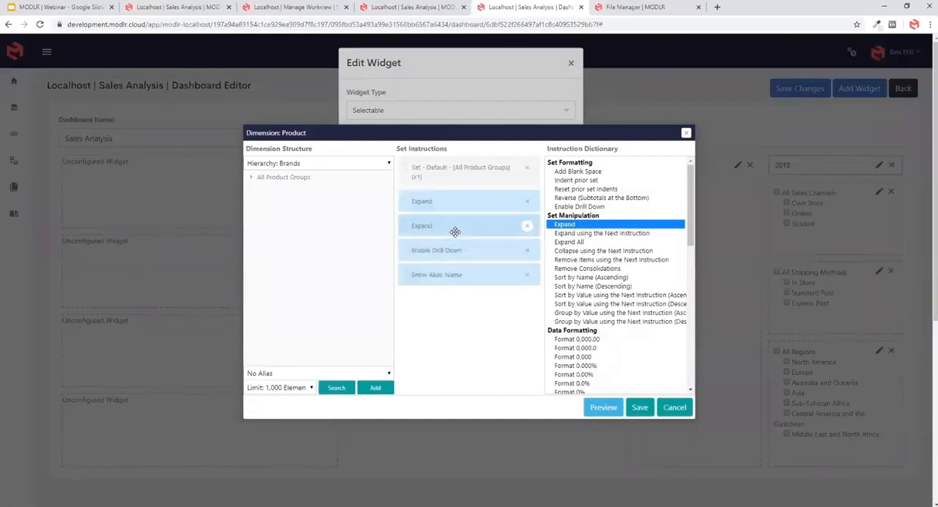
left_click(640, 407)
- Enable Link All Widgets and Multiple Selection for the Product selectable, save it, and stretch the widget back to a full-height column
left_click(351, 245)
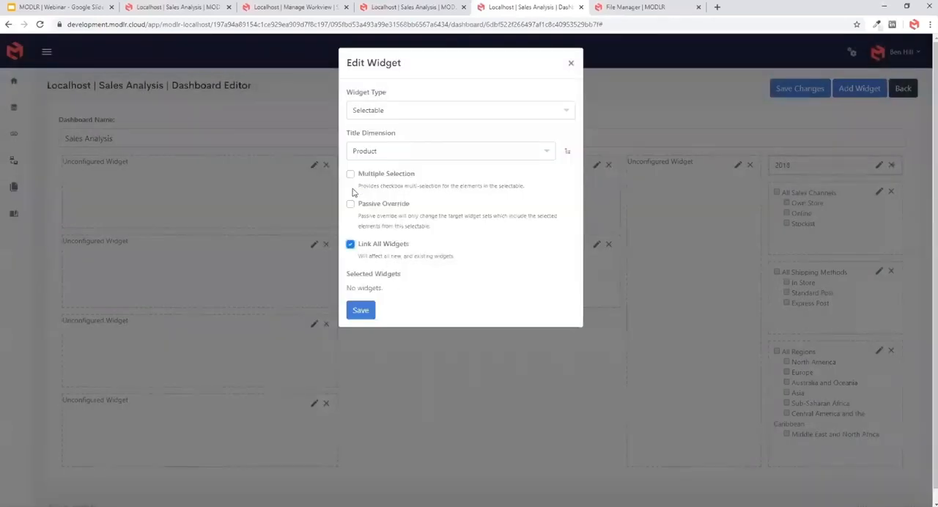
left_click(351, 175)
left_click(359, 310)
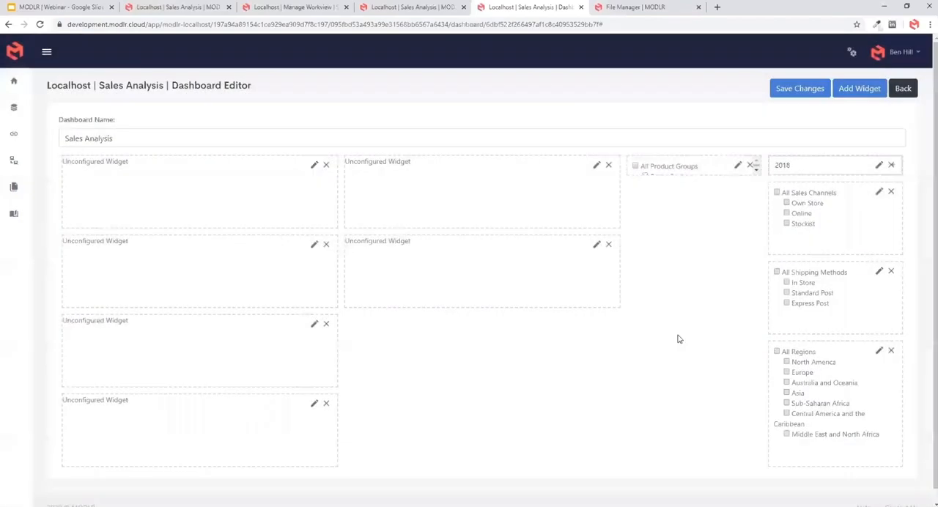
left_click_drag(706, 170, 721, 465)
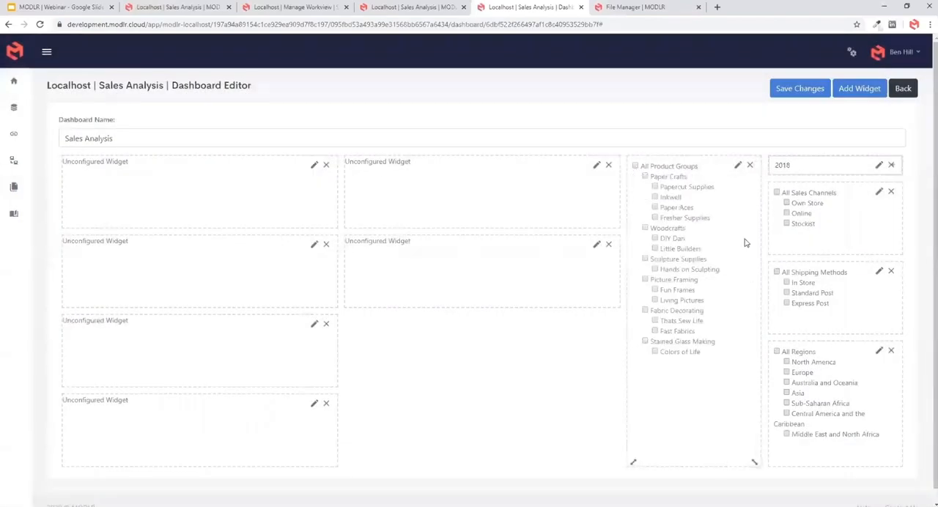
- Enlarge the first two unconfigured widgets side by side and place a third as a thin strip spanning both above them
left_click_drag(331, 223, 336, 332)
left_click_drag(613, 223, 614, 306)
left_click_drag(614, 375, 612, 170)
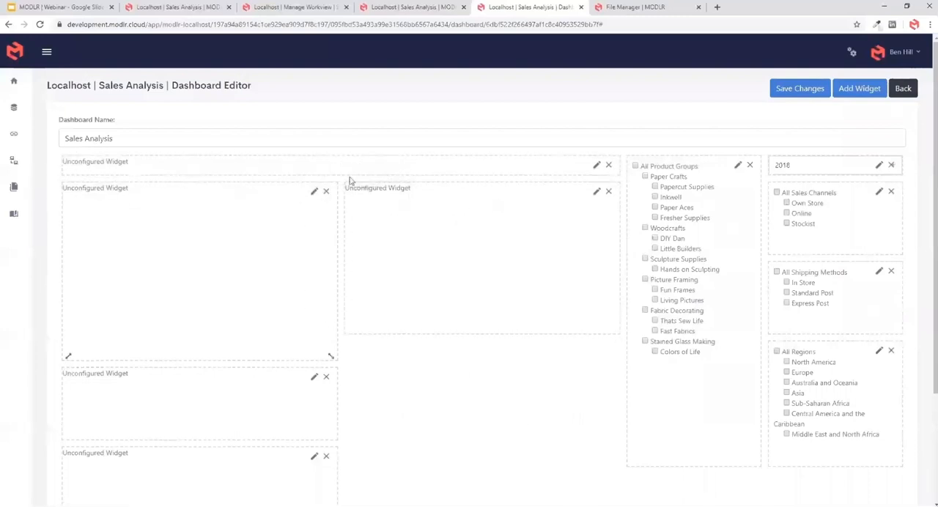
- Configure the thin strip widget above the two large widgets as a Title reading "Sales Analysis"
left_click(596, 168)
left_click(370, 110)
scroll(396, 227, "down", 1)
left_click(381, 235)
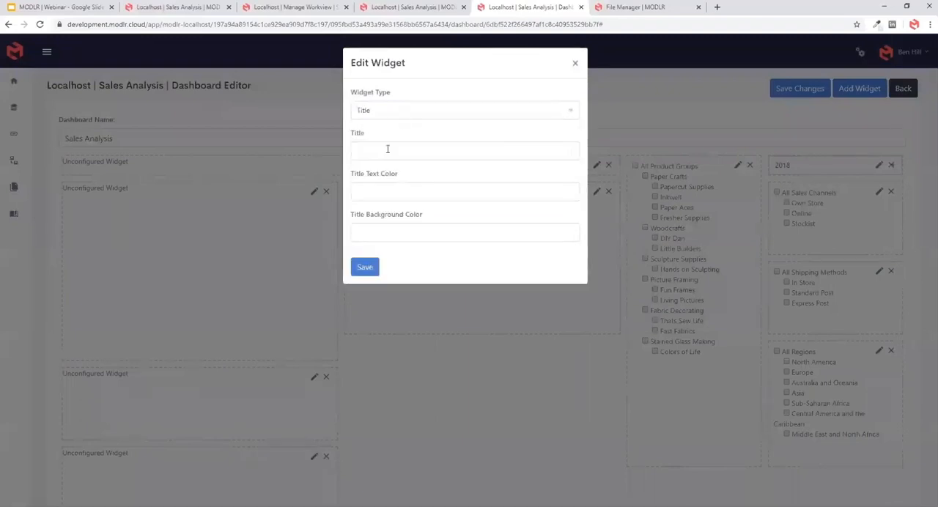
left_click(399, 151)
type("Sales ")
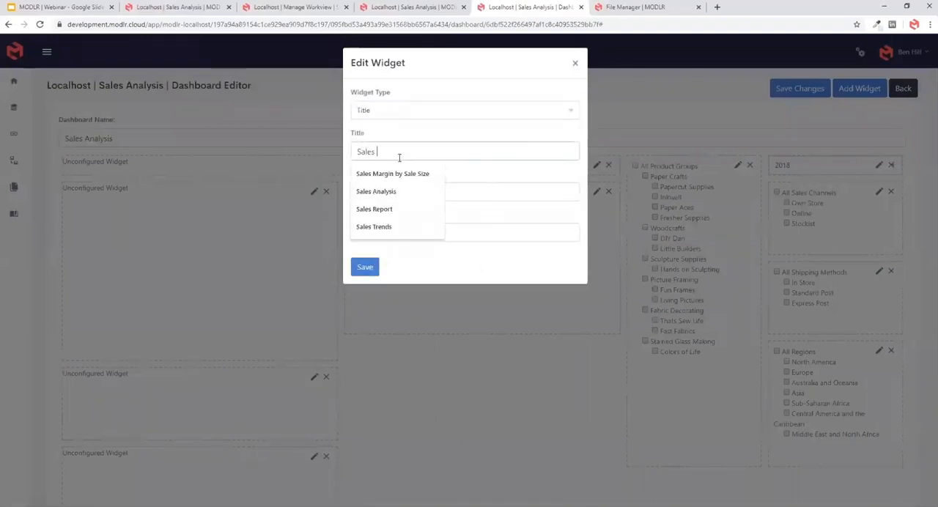
type("Analysis")
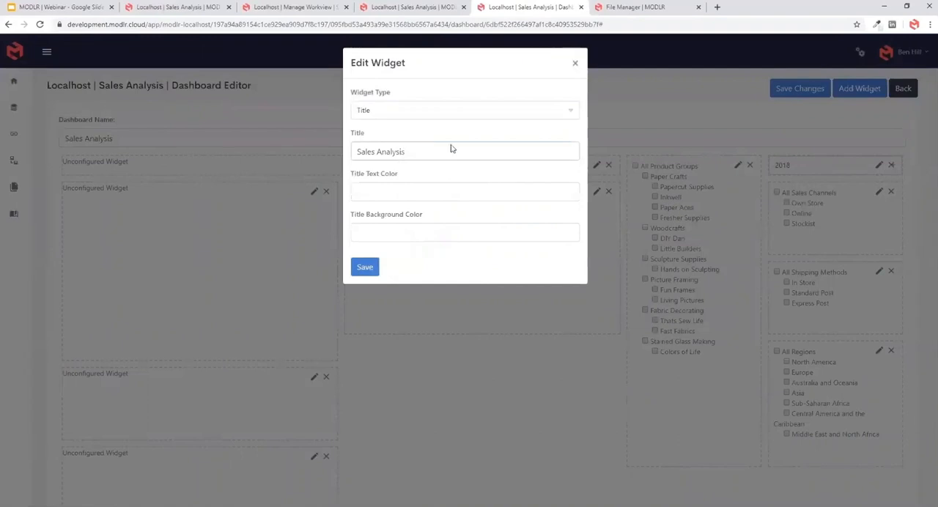
- Set the Sales Analysis title's text color to #FFFFFF and its background to dark blue #1C056E, and save the widget
left_click(444, 188)
left_click_drag(428, 228, 459, 280)
left_click(523, 257)
left_click(463, 233)
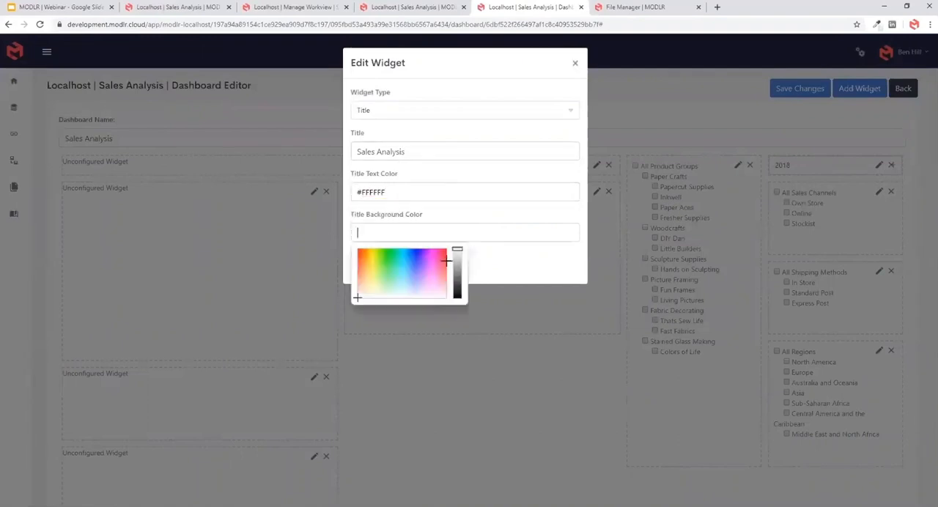
left_click(419, 257)
left_click(468, 265)
left_click(441, 234)
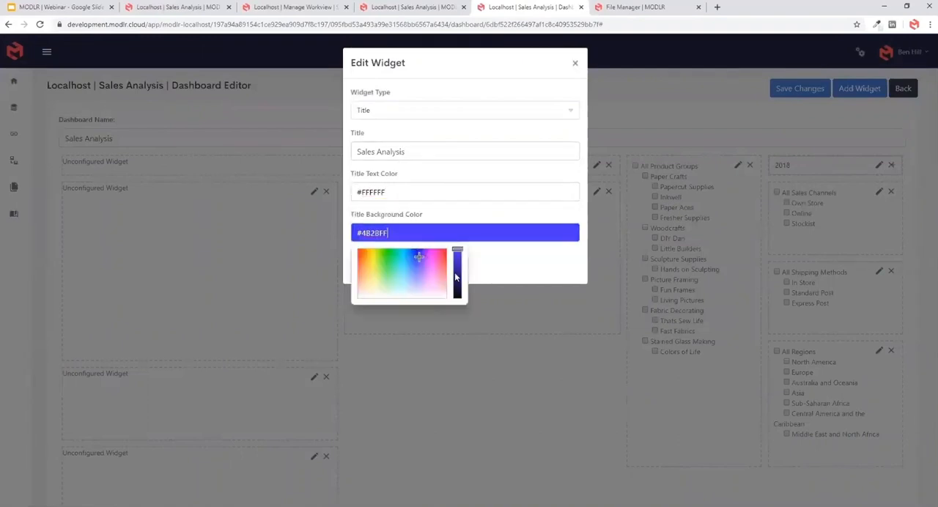
left_click(457, 272)
left_click_drag(456, 273, 420, 252)
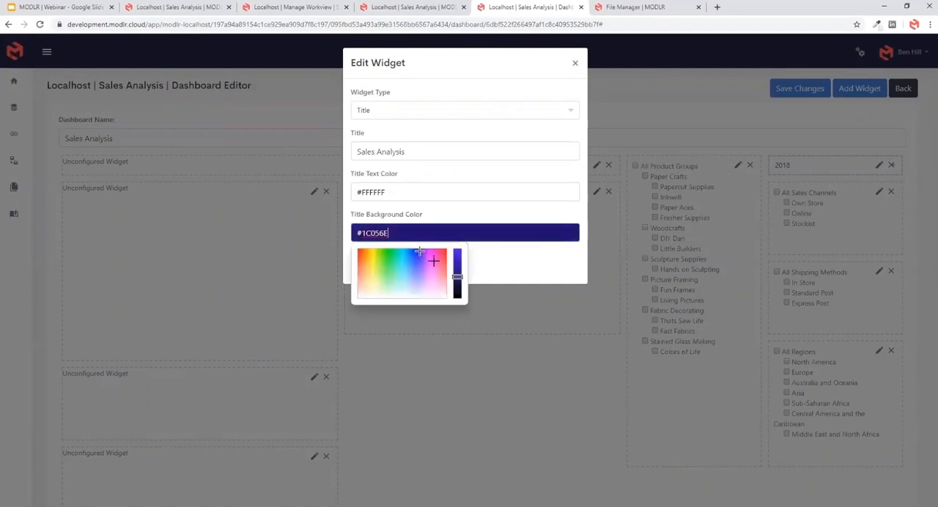
left_click(485, 271)
left_click(374, 270)
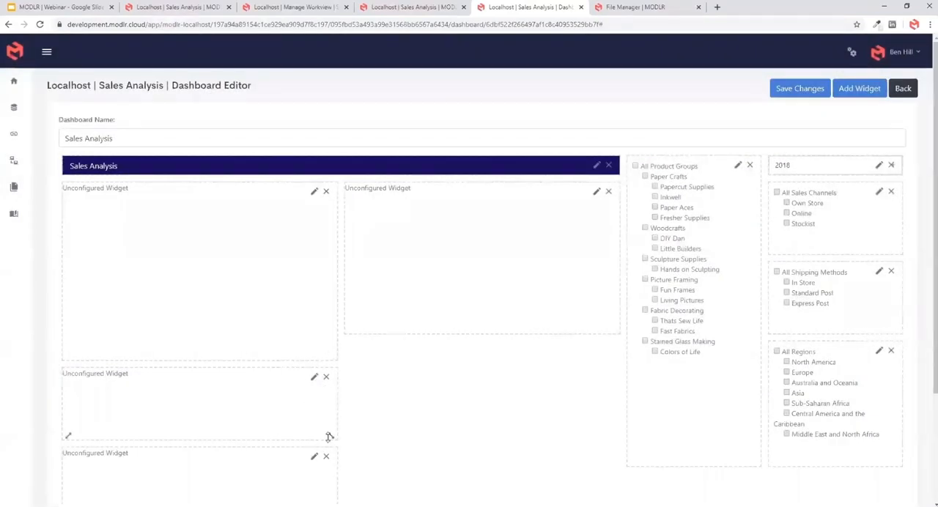
- Reshape the widget below the two large ones into a thin strip spanning both and configure it as a Title reading "Sales Report"
left_click_drag(329, 437, 601, 374)
left_click(597, 380)
left_click(369, 109)
scroll(380, 229, "down", 1)
left_click(381, 235)
left_click(386, 147)
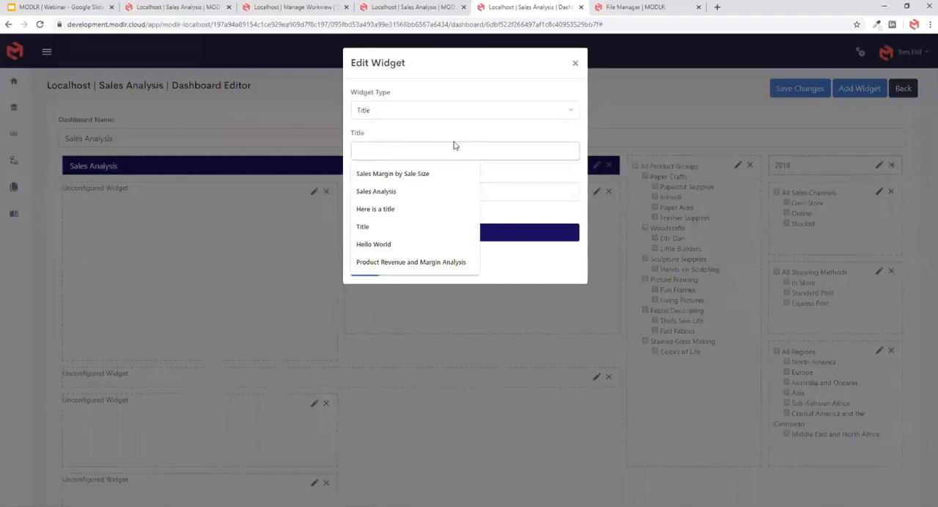
type("Sales ")
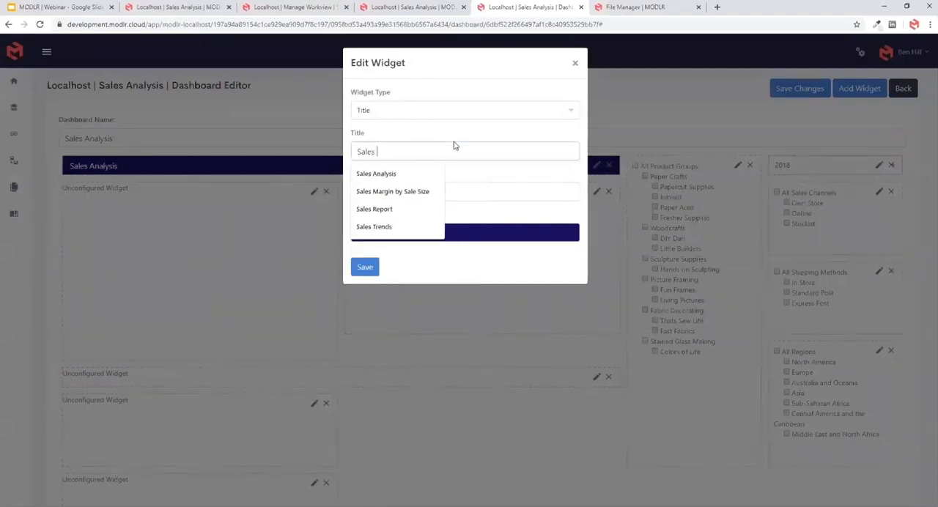
type("Report")
- Give the Sales Report title #FFFFFF text on the same dark blue background as the Sales Analysis title, and save the widget
left_click(466, 196)
left_click(428, 257)
left_click(458, 281)
left_click(499, 234)
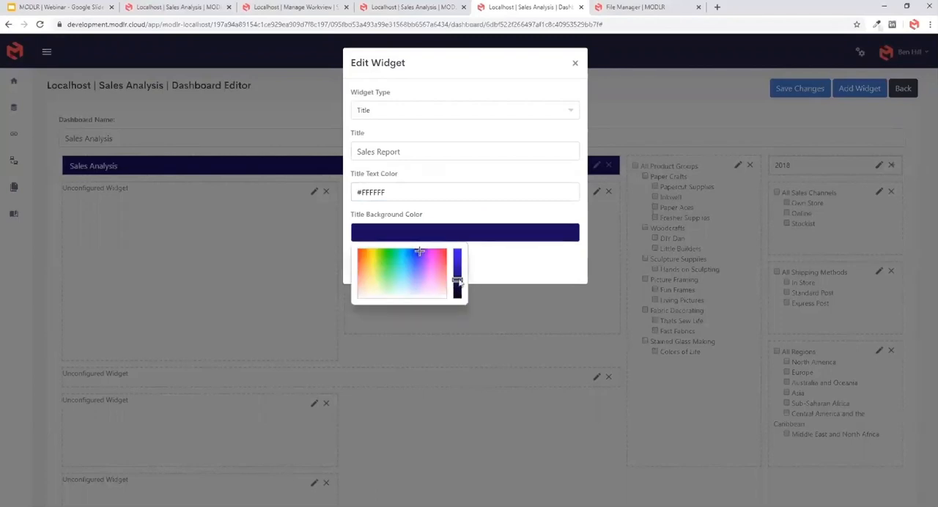
left_click(500, 273)
left_click(362, 268)
- Match the heights of the two large widgets and configure the first as a Workview Visualisation of Margin % vs Revenue by Location
scroll(320, 247, "down", 2)
left_click_drag(520, 240, 520, 265)
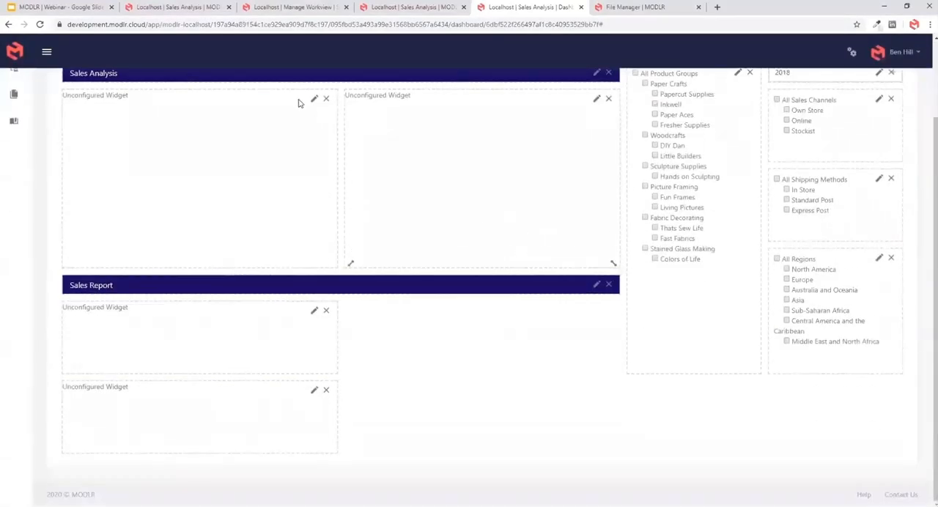
left_click(313, 99)
left_click(388, 109)
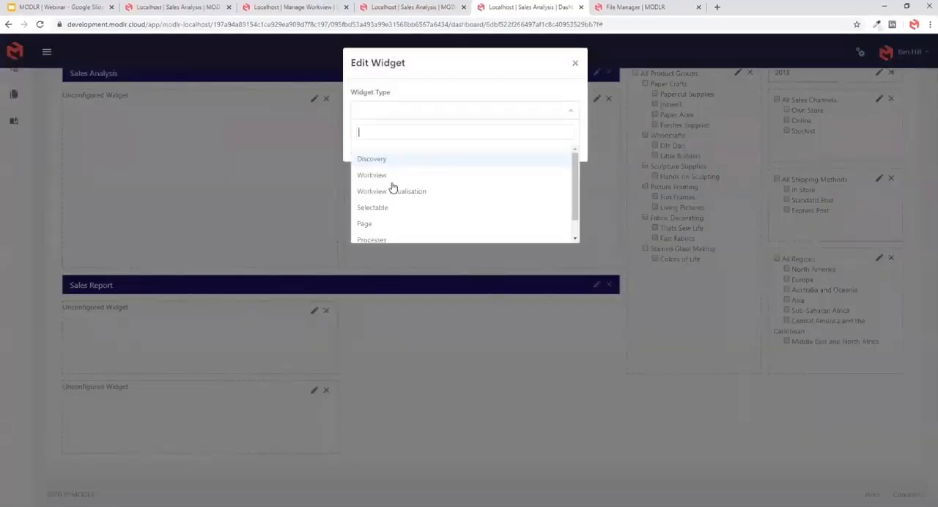
left_click(392, 188)
left_click(409, 157)
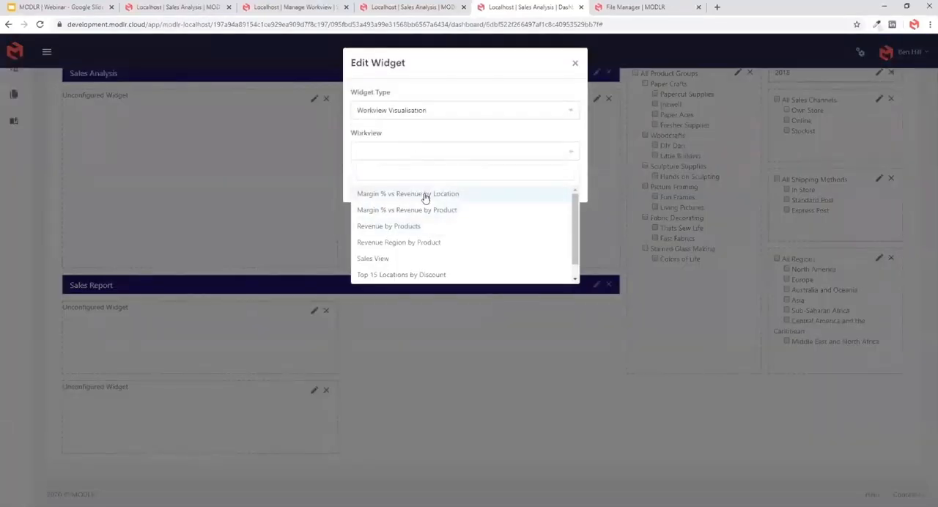
left_click(398, 193)
left_click(365, 185)
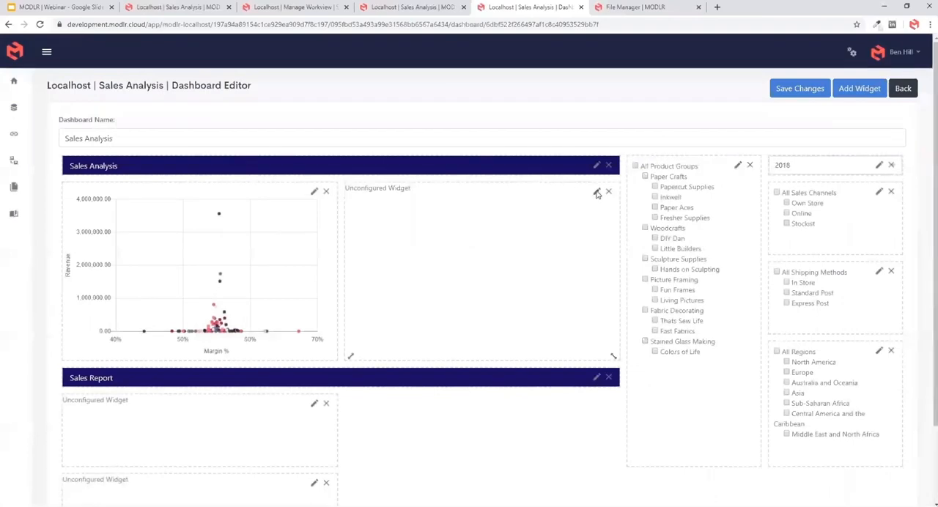
- Configure the second large widget under the Sales Analysis title as a Workview Visualisation of Margin % vs Revenue by Product and save it
left_click(596, 190)
left_click(440, 110)
left_click(410, 191)
left_click(400, 154)
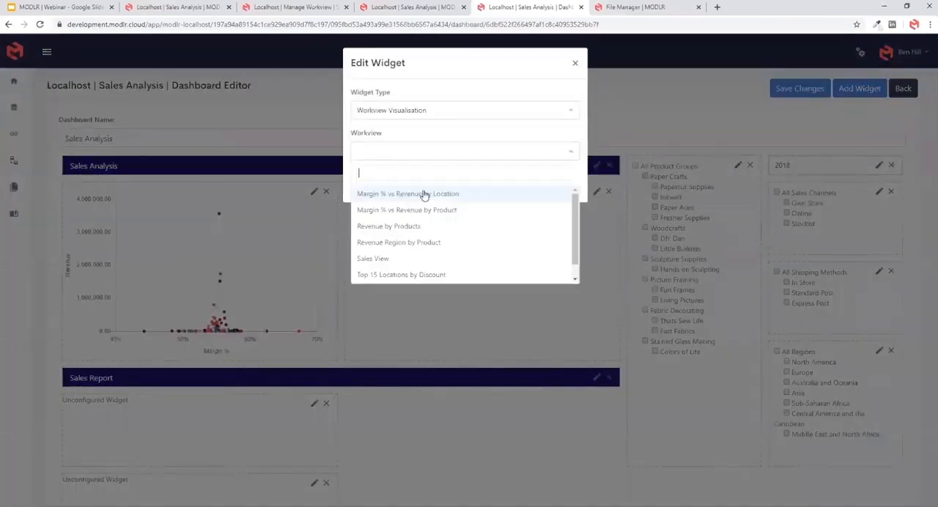
left_click(429, 211)
left_click(364, 189)
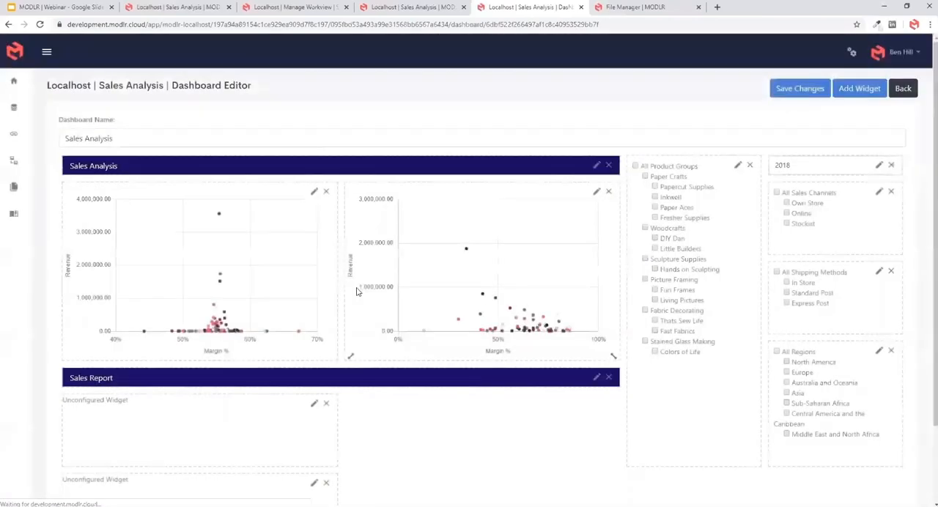
- Test the charts' filters with North America, All Shipping Methods, All Product Groups, Own Store, Online, All Sales Channels and the year 2019
mouse_move(466, 212)
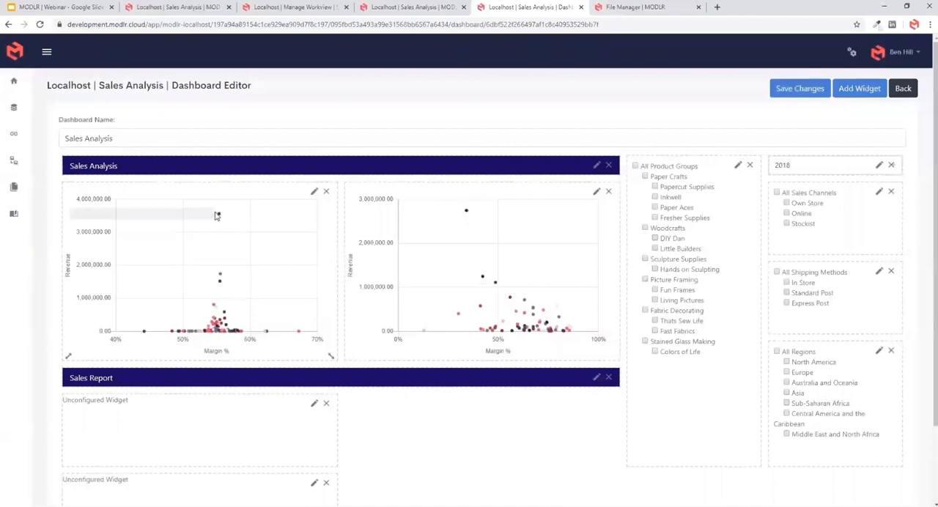
mouse_move(218, 217)
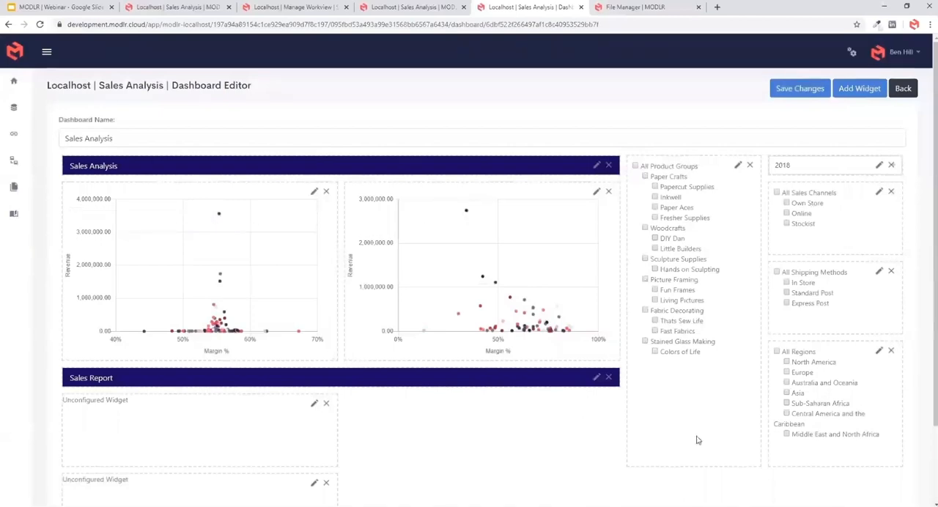
left_click(787, 362)
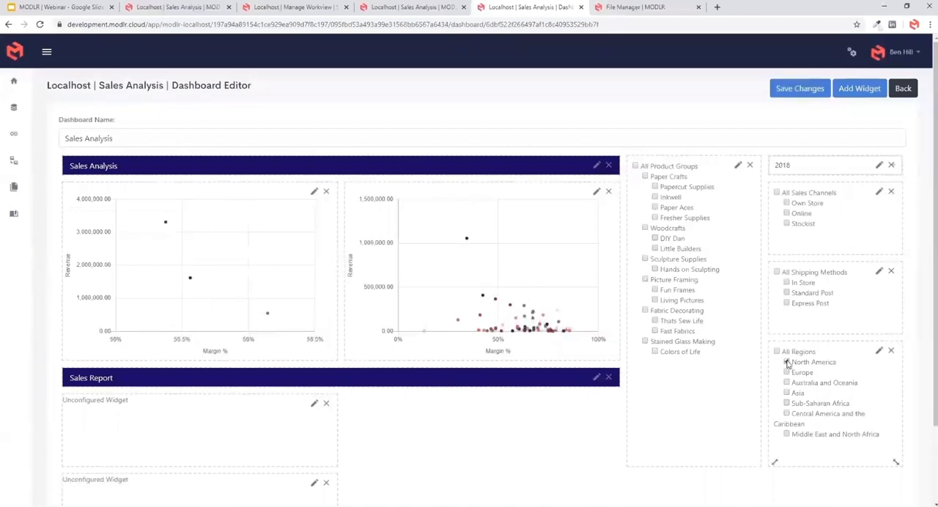
left_click(777, 273)
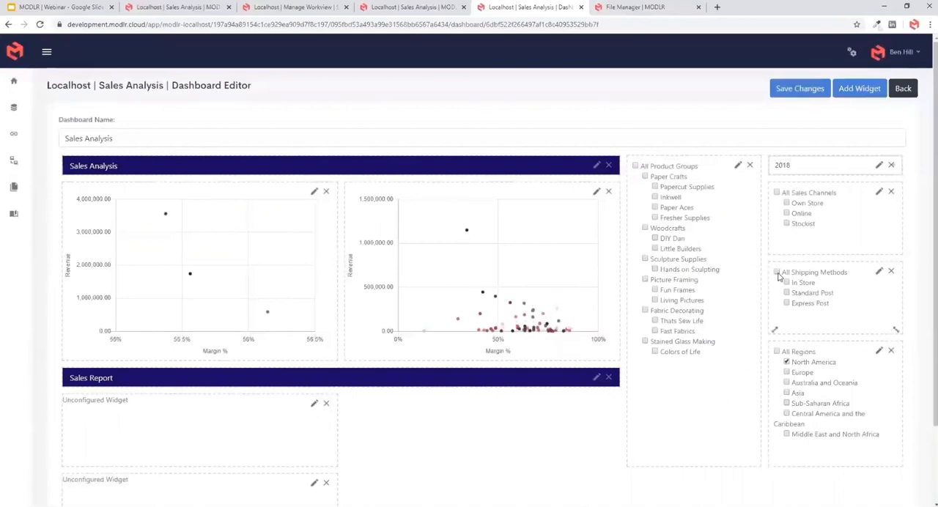
left_click(786, 203)
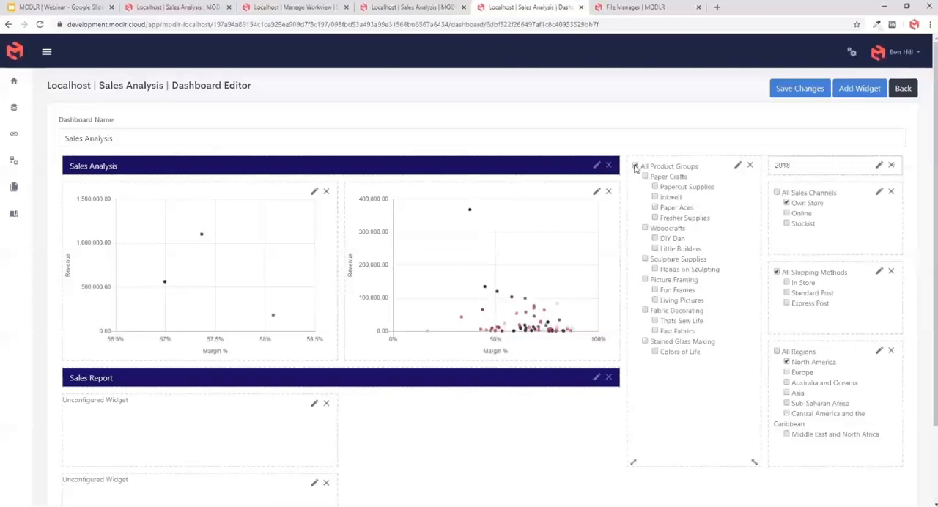
left_click(786, 213)
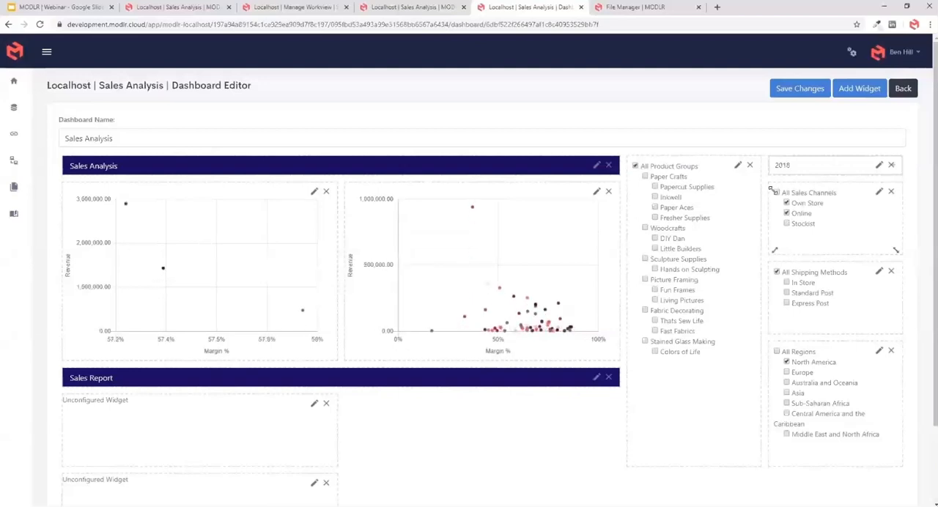
left_click(777, 193)
left_click(791, 166)
left_click(786, 223)
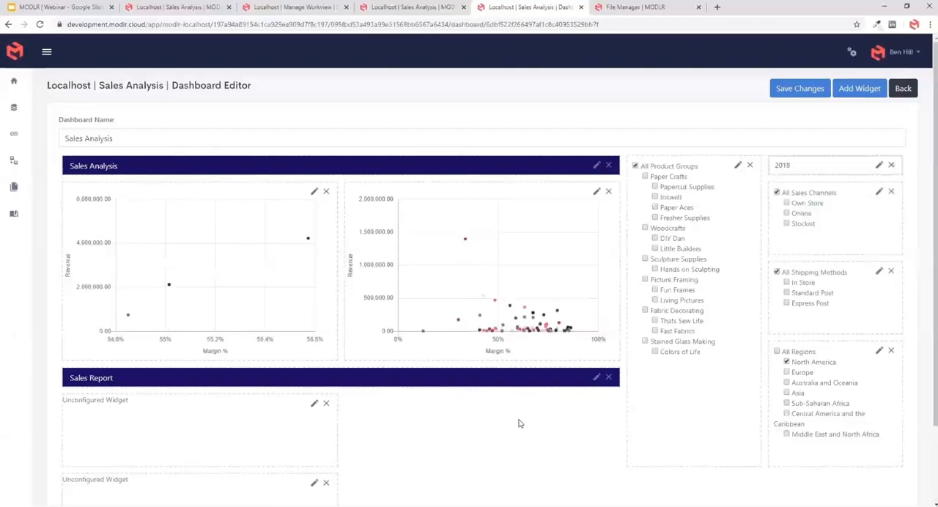
- Widen the first widget under the Sales Report title to match its width and configure it as a Workview Visualisation of Revenue by Products
scroll(480, 397, "down", 2)
left_click_drag(341, 379, 613, 423)
left_click(597, 310)
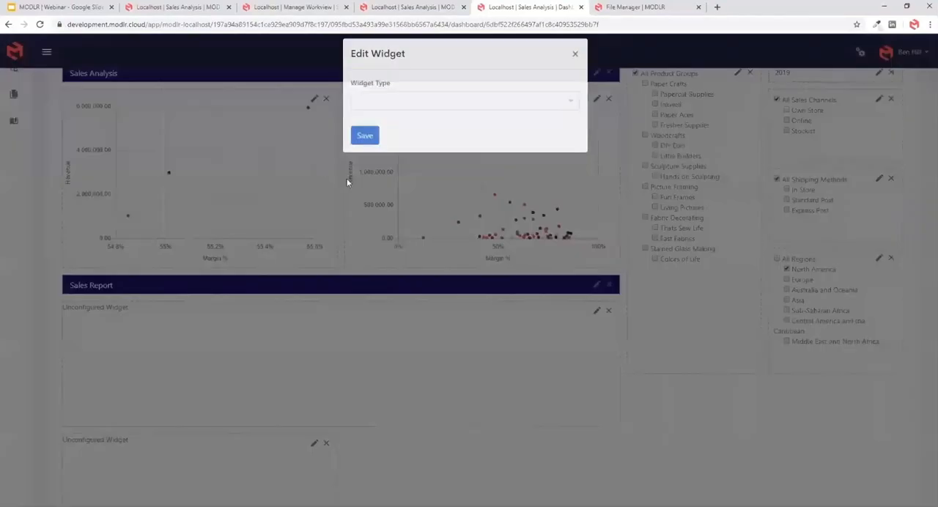
left_click(381, 108)
left_click(381, 193)
left_click(412, 152)
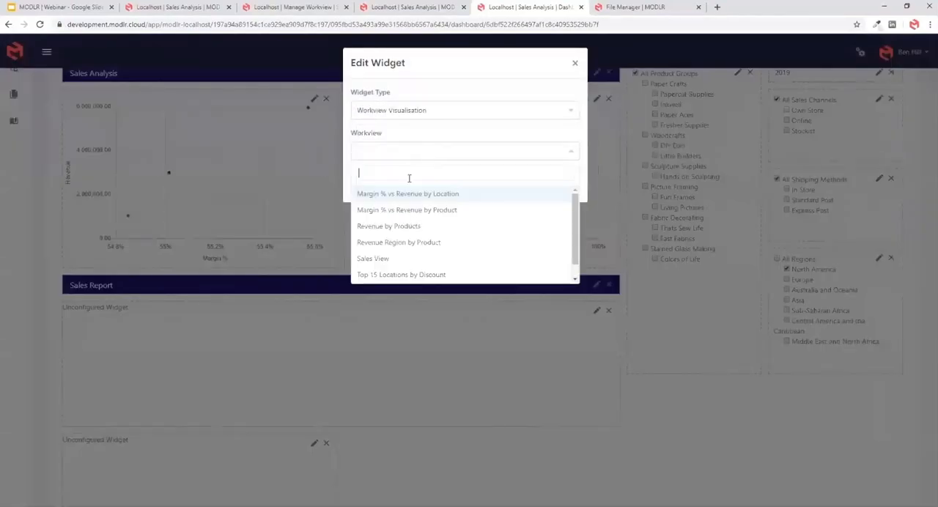
scroll(429, 259, "down", 1)
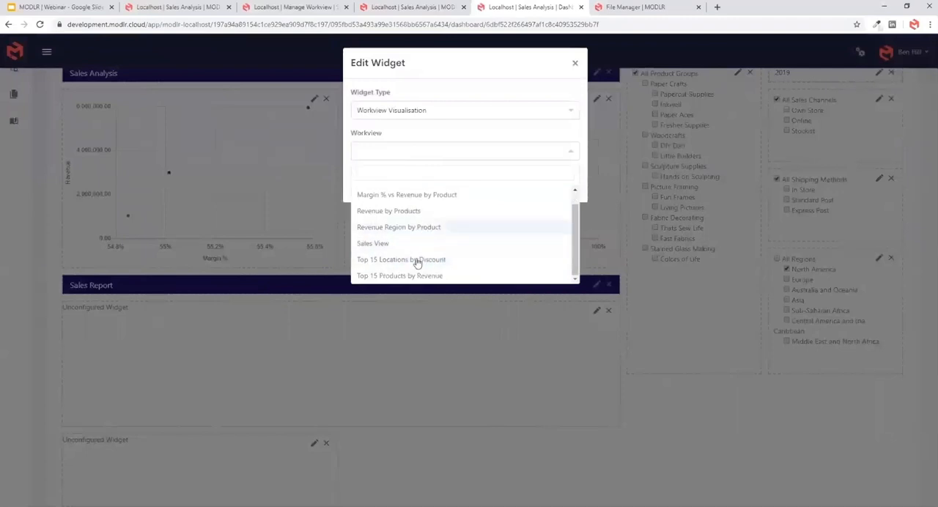
left_click(410, 211)
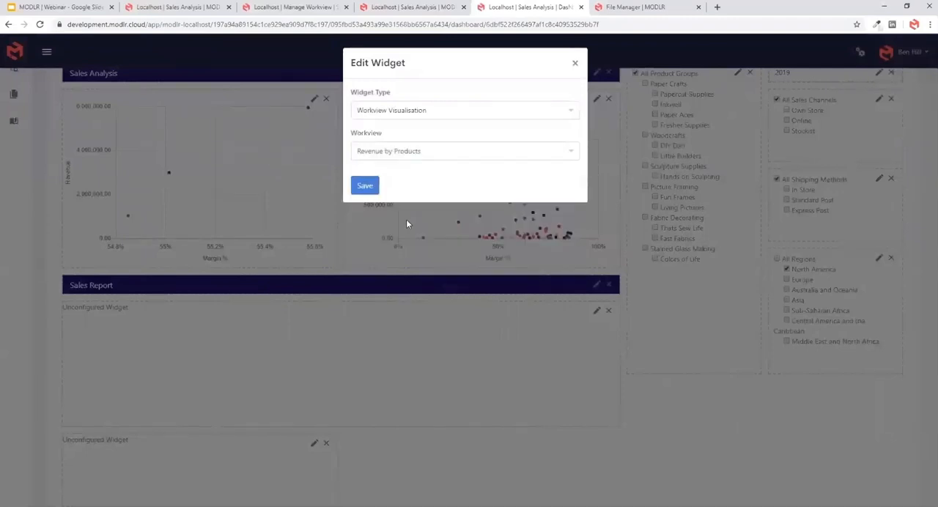
left_click(363, 191)
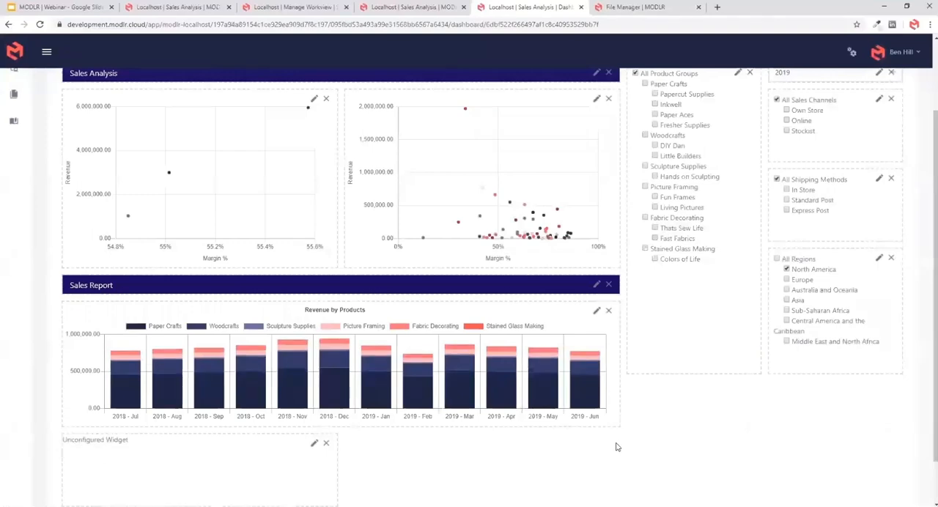
- Stretch the remaining unconfigured widget across the full dashboard width and make it taller
scroll(329, 440, "down", 1)
left_click_drag(331, 452, 863, 477)
scroll(862, 477, "down", 1)
left_click_drag(812, 451, 841, 473)
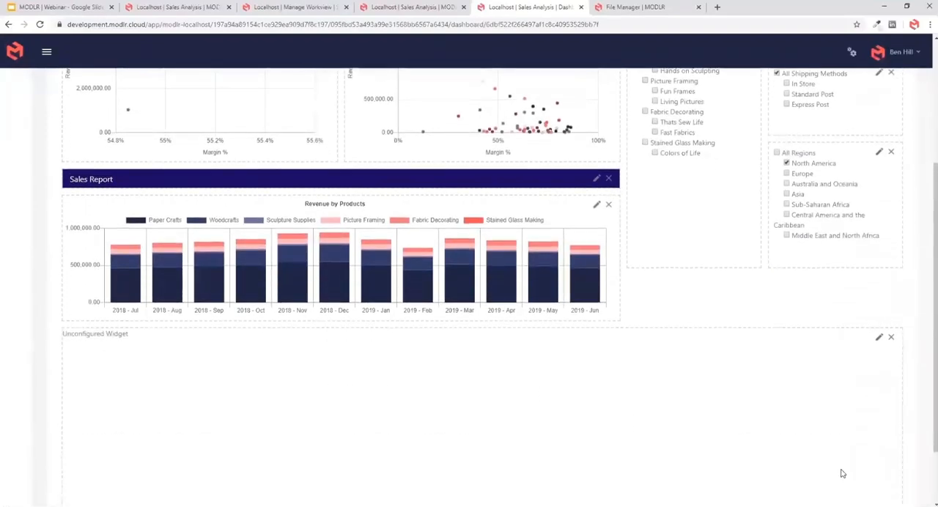
- Configure the full-width widget as a Workview of Revenue Region by Product with its title dimensions option enabled, and save it
left_click(879, 338)
left_click(454, 110)
left_click(412, 174)
left_click(394, 150)
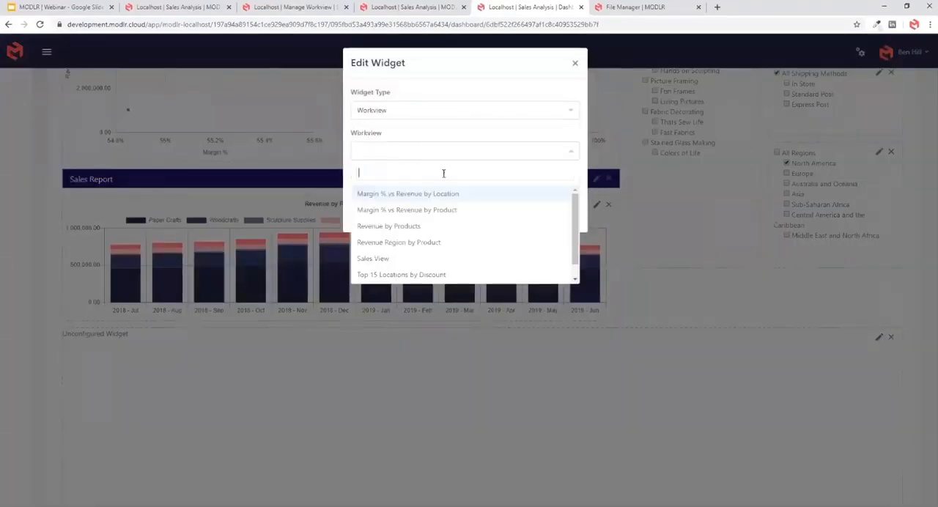
scroll(424, 261, "down", 1)
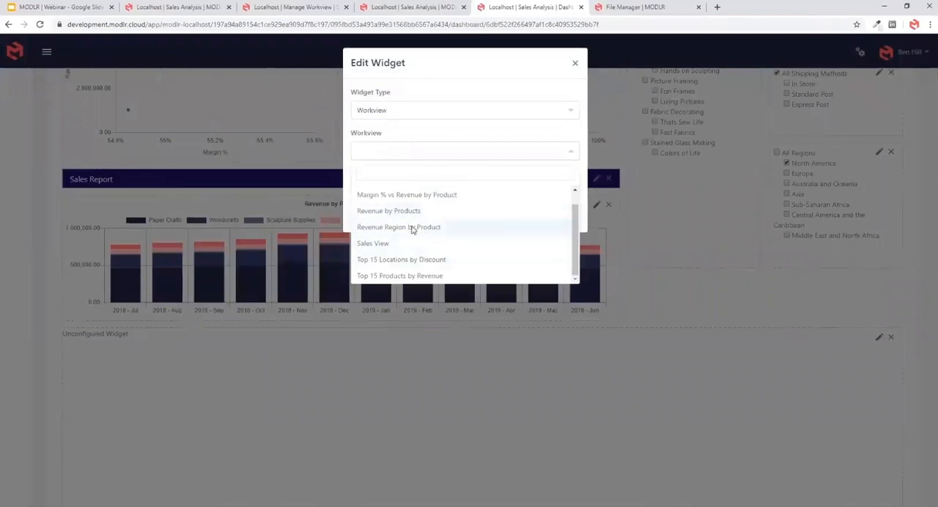
left_click(412, 228)
left_click(356, 175)
left_click(365, 215)
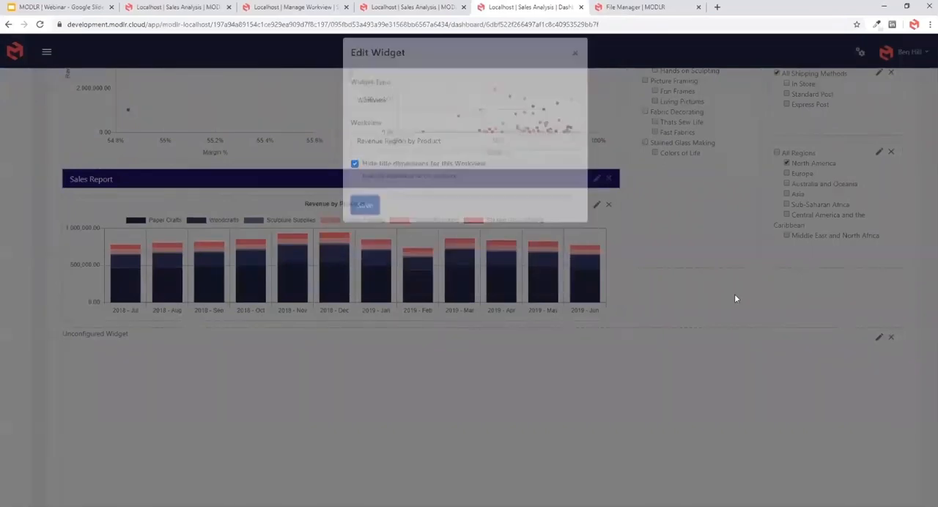
- Expand All Product Groups in the Revenue Region by Product workview and save the dashboard changes
scroll(703, 348, "down", 2)
scroll(758, 416, "up", 5)
scroll(225, 330, "down", 5)
left_click(191, 301)
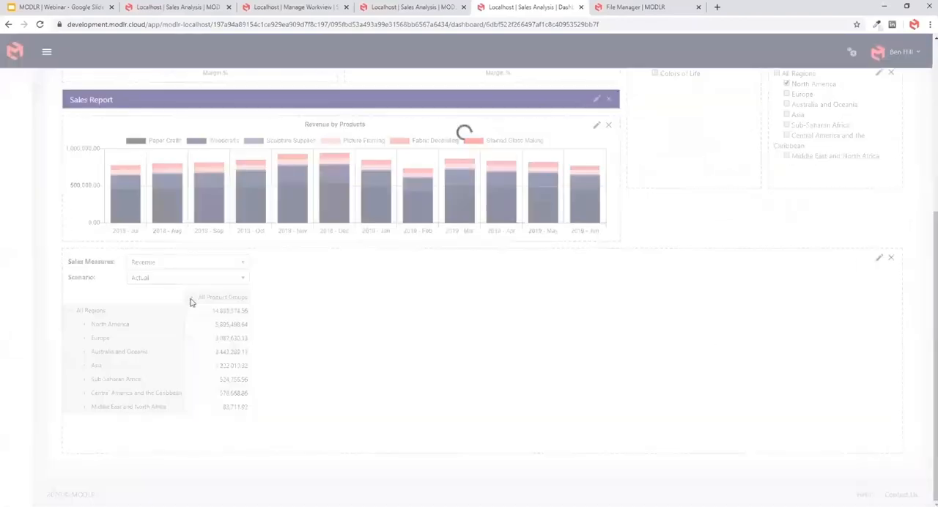
scroll(708, 361, "up", 5)
left_click(800, 88)
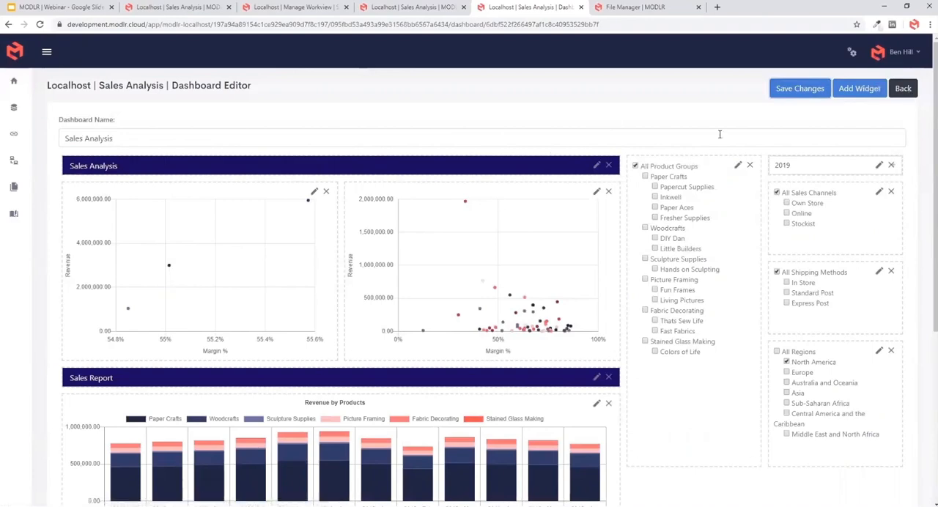
- Test the dashboard filters with Woodcrafts, All Regions and Australia and Oceania, and leave the dashboard editor
left_click(655, 229)
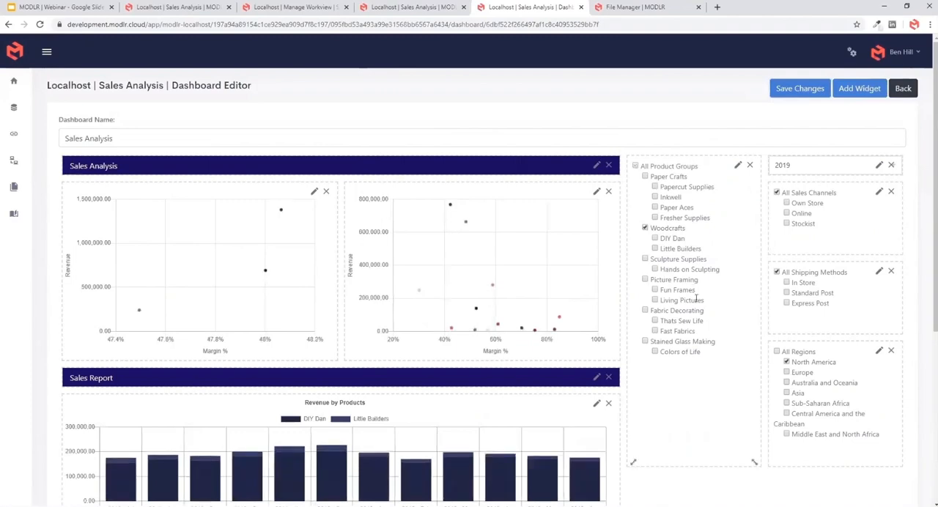
left_click(777, 352)
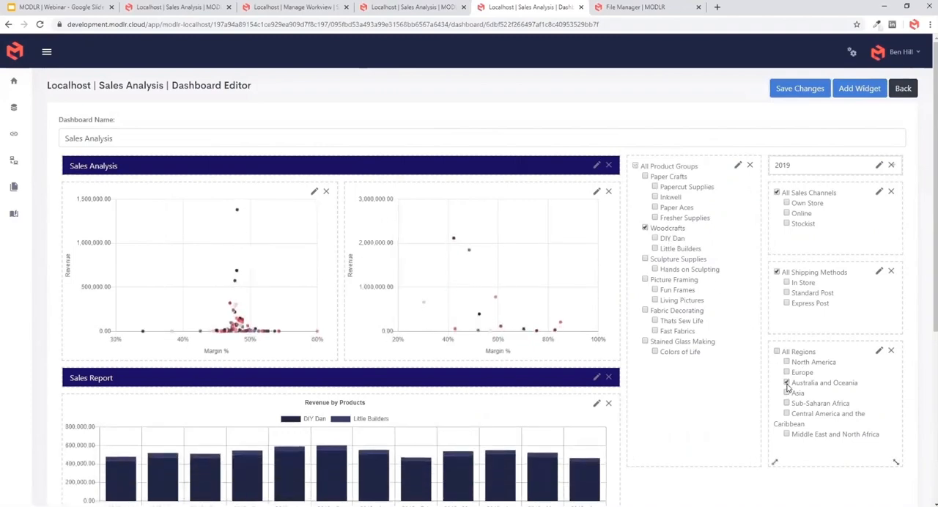
left_click(902, 88)
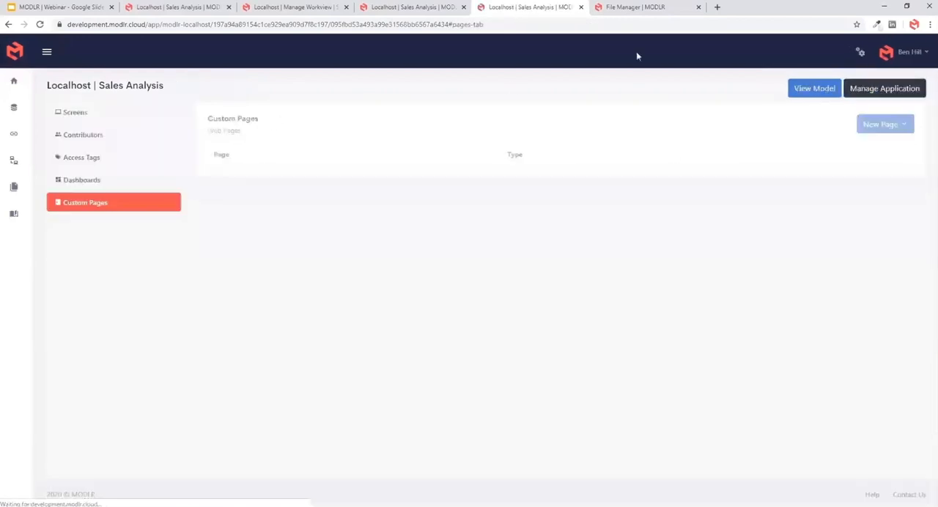
- Switch to Excel and connect to MODLR through the instance login for localhost:8090, entering the account password
left_click(300, 506)
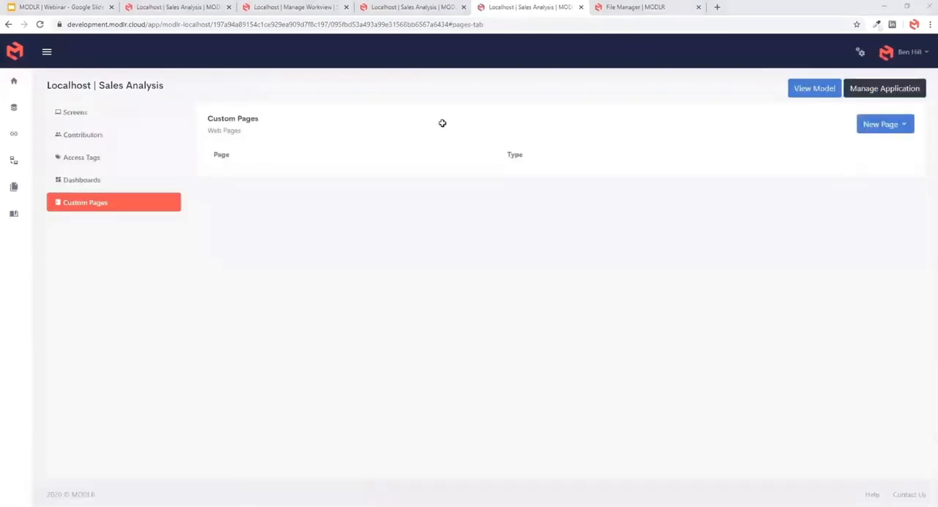
left_click(309, 173)
left_click(309, 23)
left_click(19, 37)
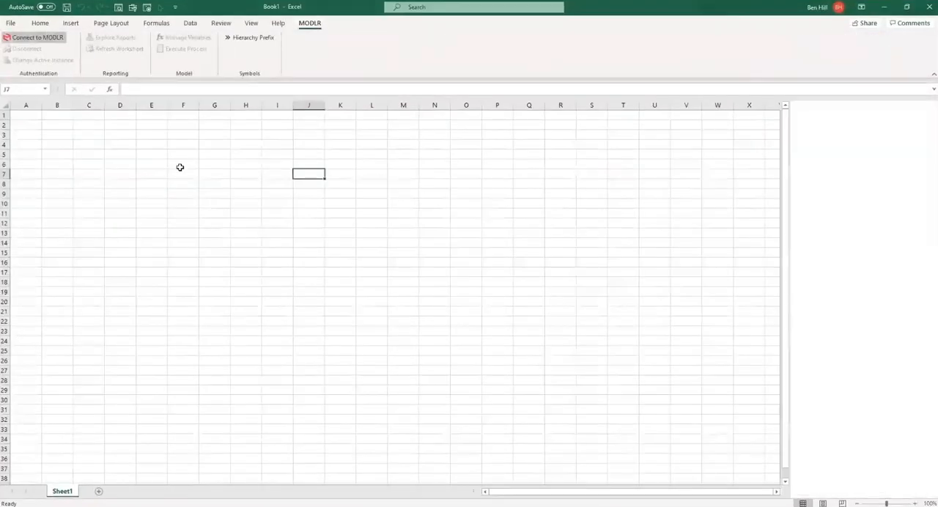
left_click(860, 148)
left_click(846, 214)
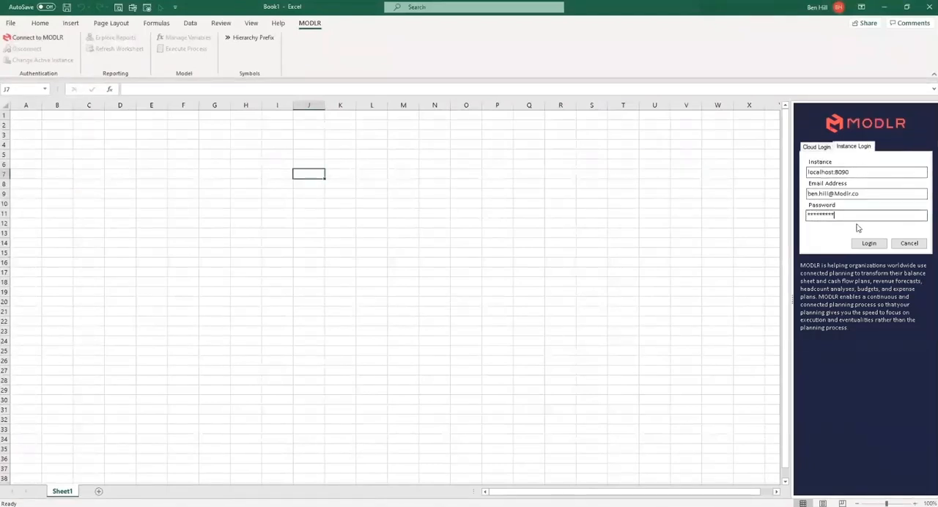
left_click(864, 243)
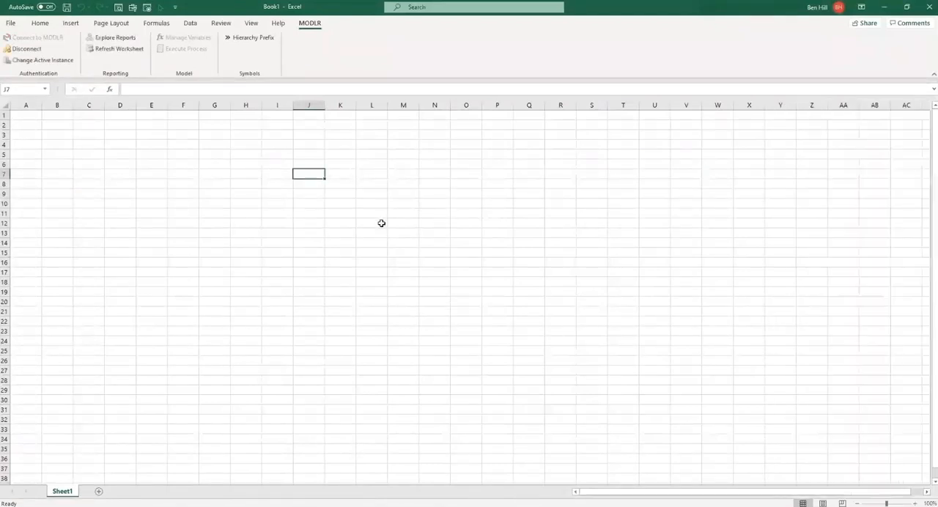
- Explore the MODLR reports and load Sales View from the Sales Analysis application into the workbook
left_click(115, 37)
double_click(718, 159)
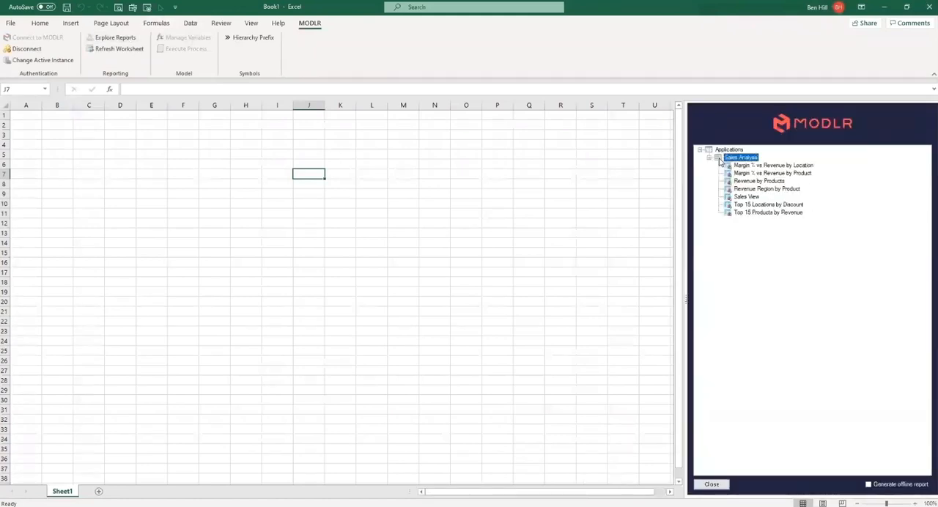
left_click(747, 197)
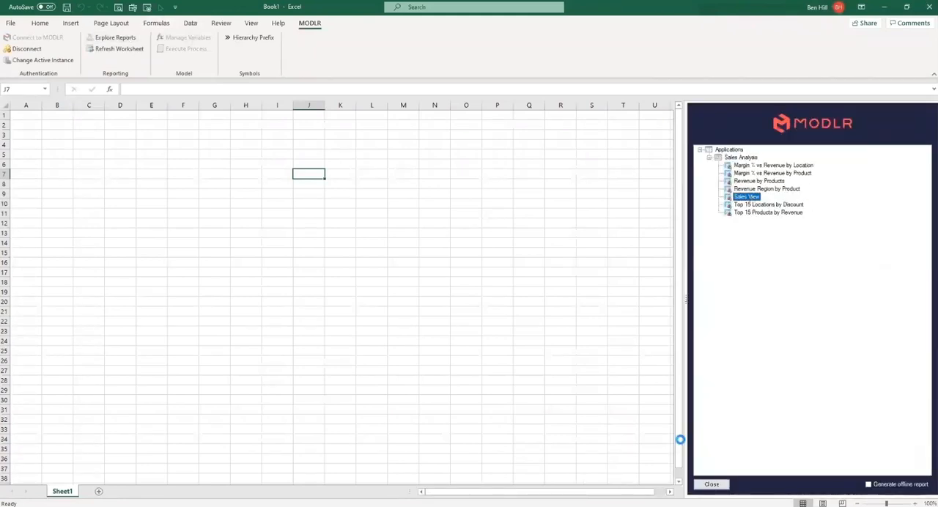
left_click(201, 233)
left_click(129, 194)
- Copy the report's columns B to E and paste them starting at column G
left_click_drag(123, 105, 270, 110)
left_click(203, 358)
key("ctrl+c")
left_click(345, 105)
key("ctrl+v")
- Point the scenario reference of the CubeGet formula in G13 to $G$7 and paste that formula across G13:J14
left_click(370, 203)
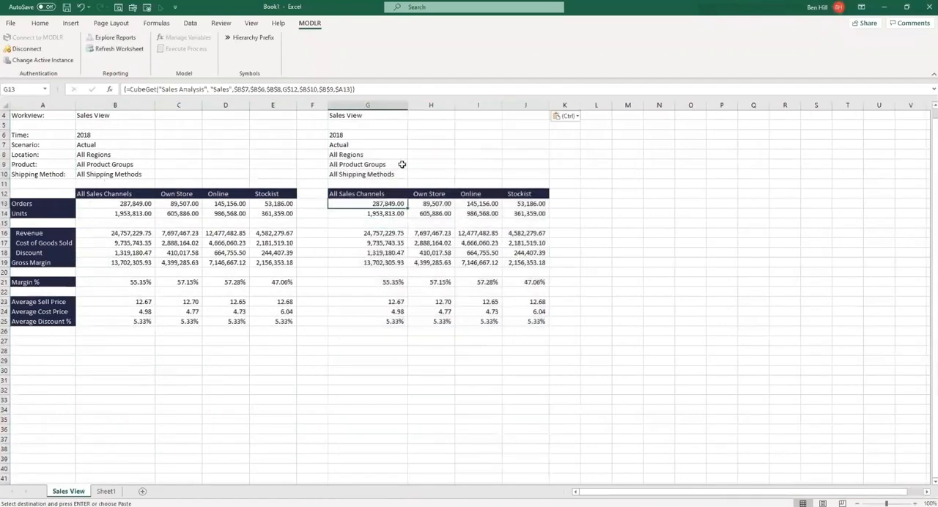
left_click(307, 89)
left_click_drag(154, 146, 344, 148)
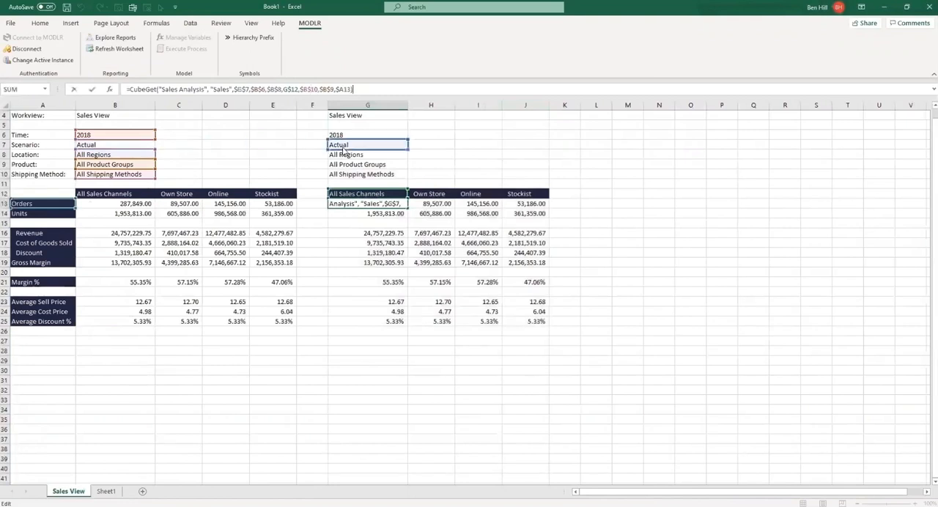
key("Return")
left_click_drag(376, 205, 524, 213)
key("ctrl+c")
right_click(476, 207)
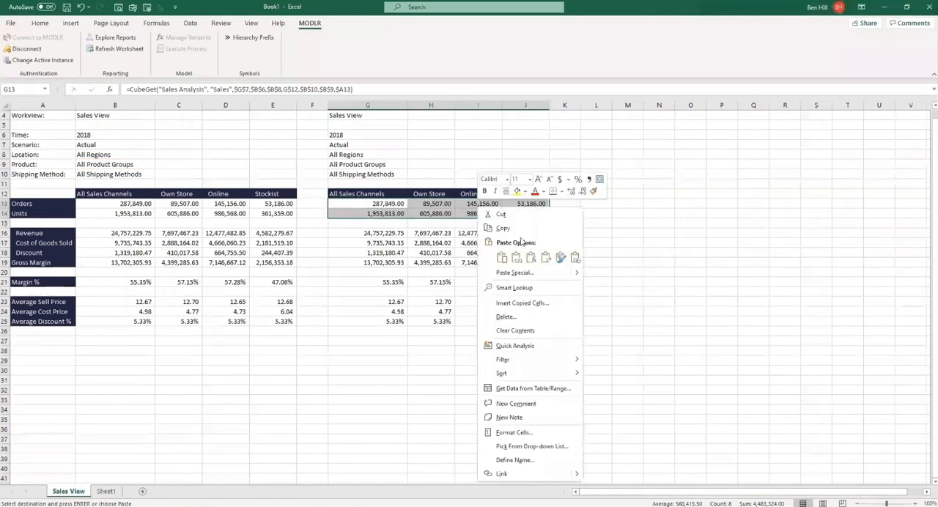
left_click(526, 243)
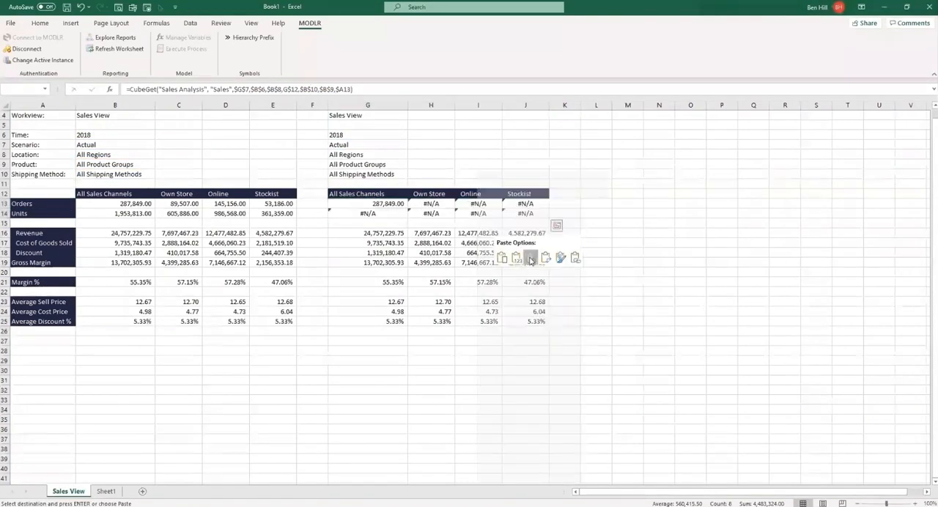
double_click(379, 233)
key("ctrl+shift+Return")
left_click_drag(522, 262, 387, 234)
right_click(387, 233)
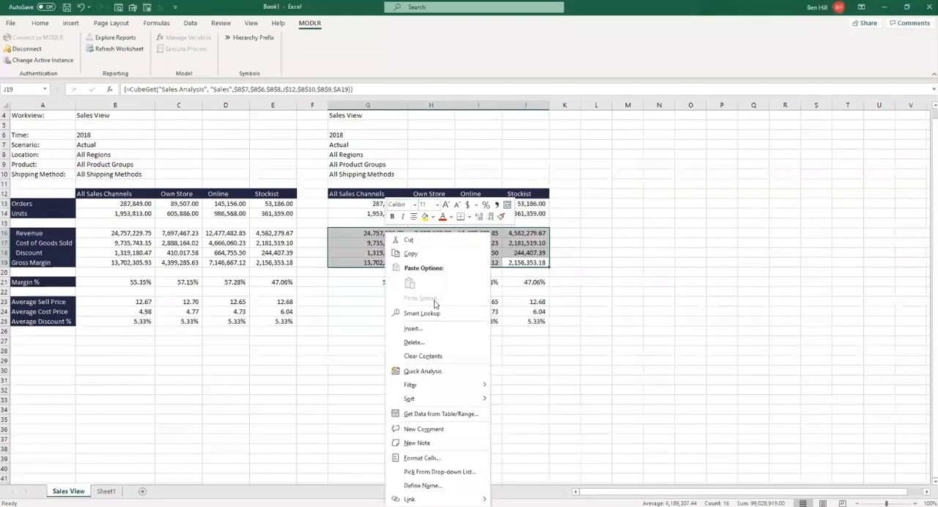
left_click(578, 233)
- Copy the formula from G14 into G16:J19, G21:J21 and G23:J25 as a formula-only paste
left_click(377, 212)
key("ctrl+c")
left_click_drag(388, 233, 517, 262)
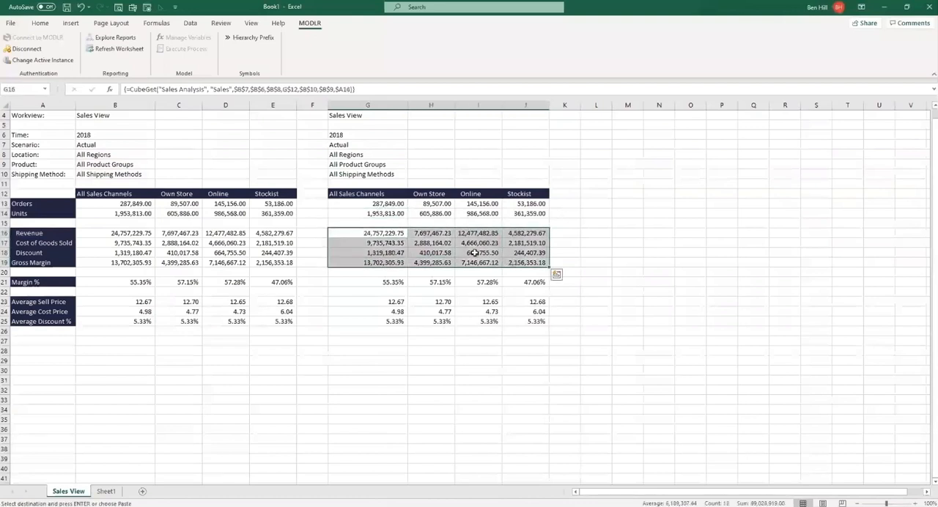
left_click_drag(380, 282, 494, 283, "ctrl")
left_click_drag(403, 302, 517, 321, "ctrl")
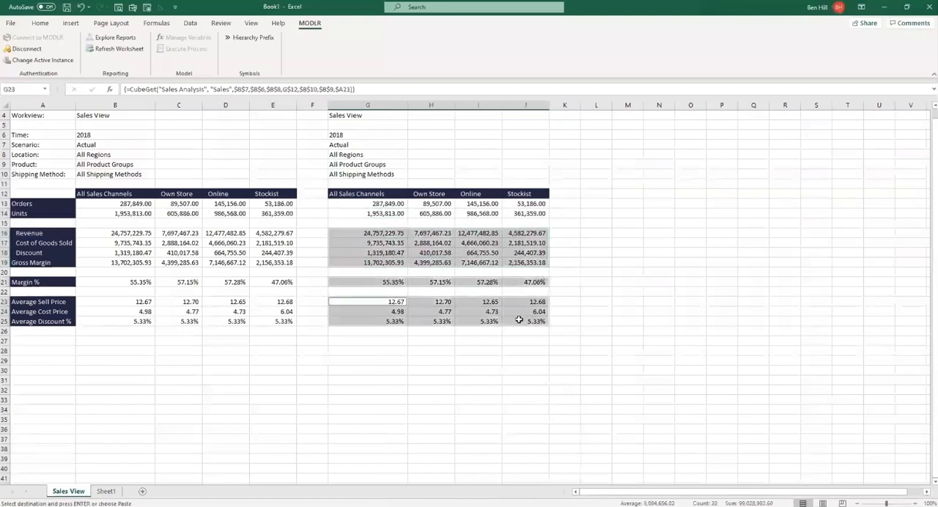
right_click(517, 320)
left_click(569, 78)
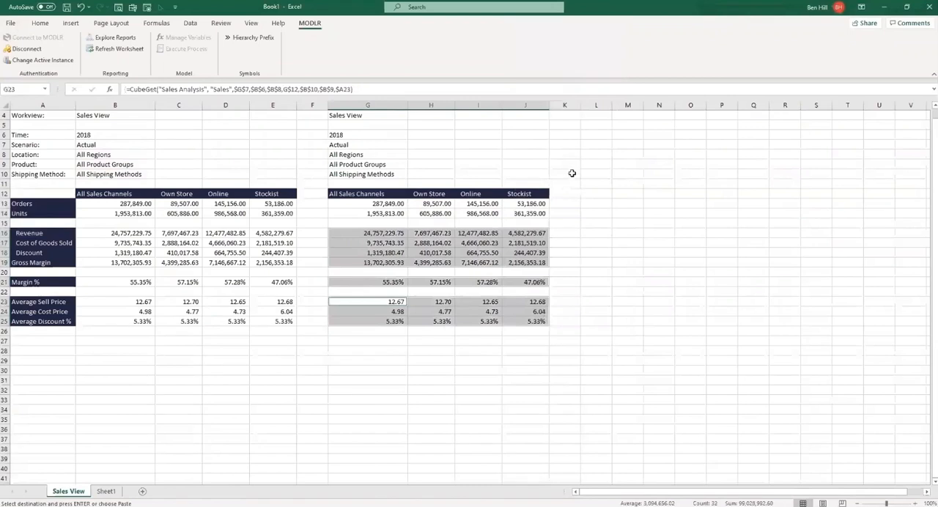
- Check the formula in H13 and set the copied report's scenario in G7 to Forecast
left_click(431, 203)
left_click(334, 88)
double_click(341, 145)
left_click(51, 38)
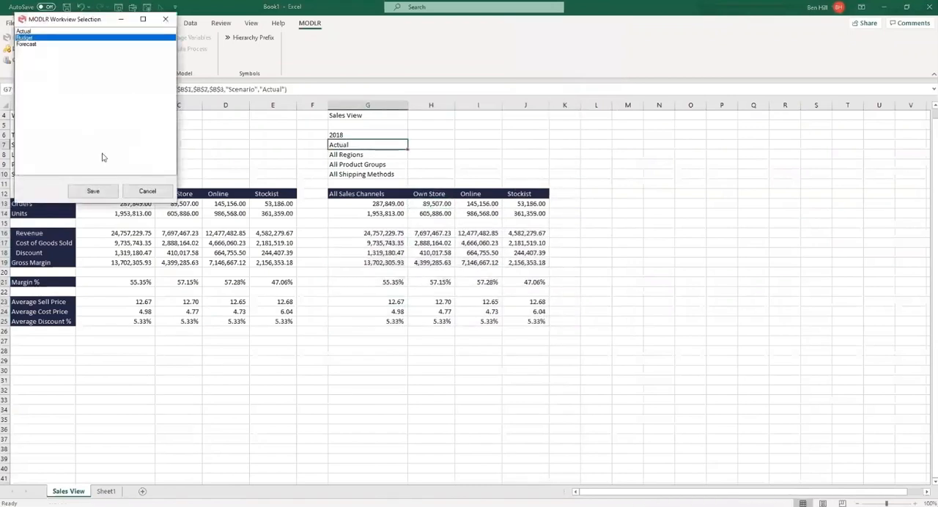
left_click(42, 45)
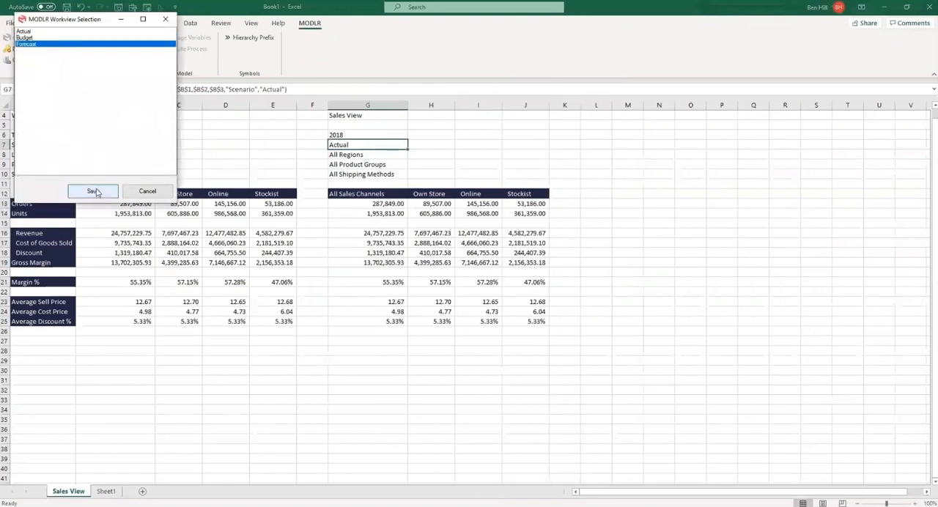
left_click(93, 192)
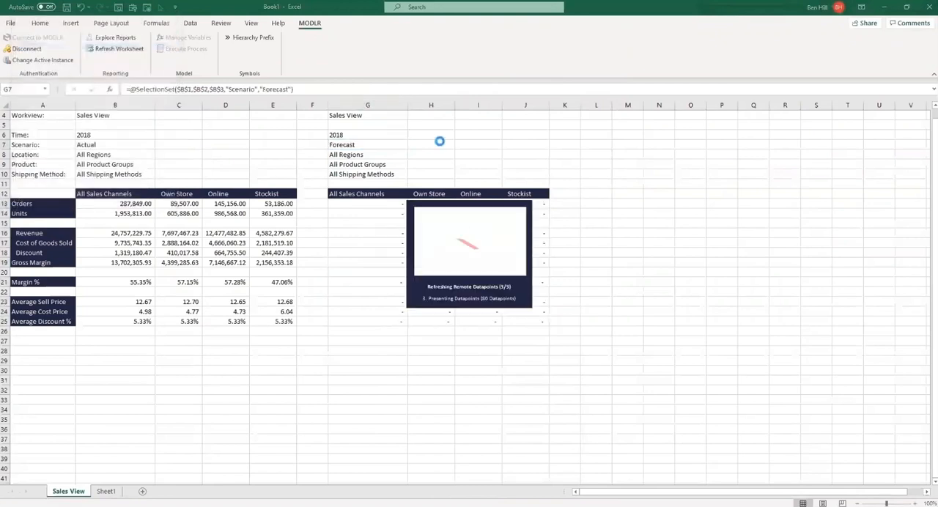
- Set the copied report's time in G6 to 2020 and the original report's time in B6 to 2019
left_click(339, 128)
double_click(342, 136)
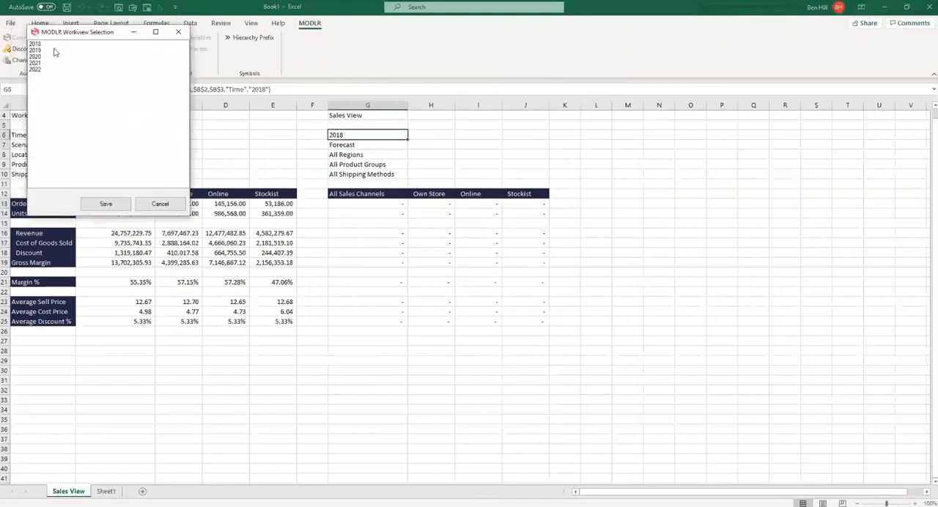
left_click(48, 57)
left_click(106, 203)
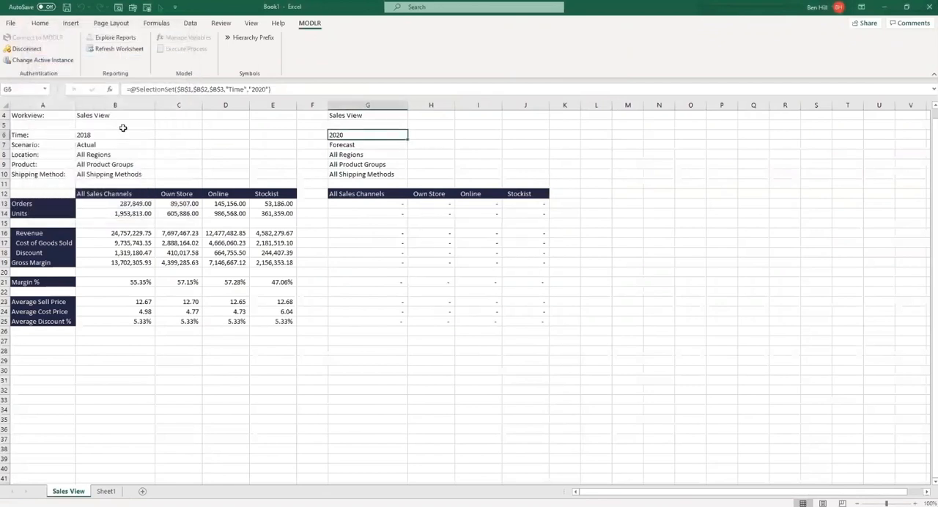
double_click(92, 135)
left_click(48, 63)
left_click(131, 216)
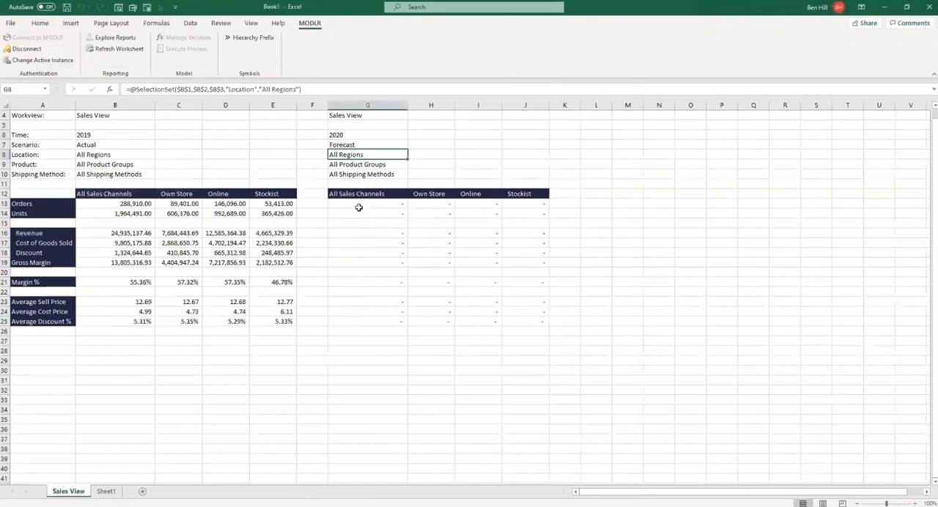
- Check the CubeGet formulas in G13, H17 and G14 of the copied Forecast report
left_click(358, 202)
key("F2")
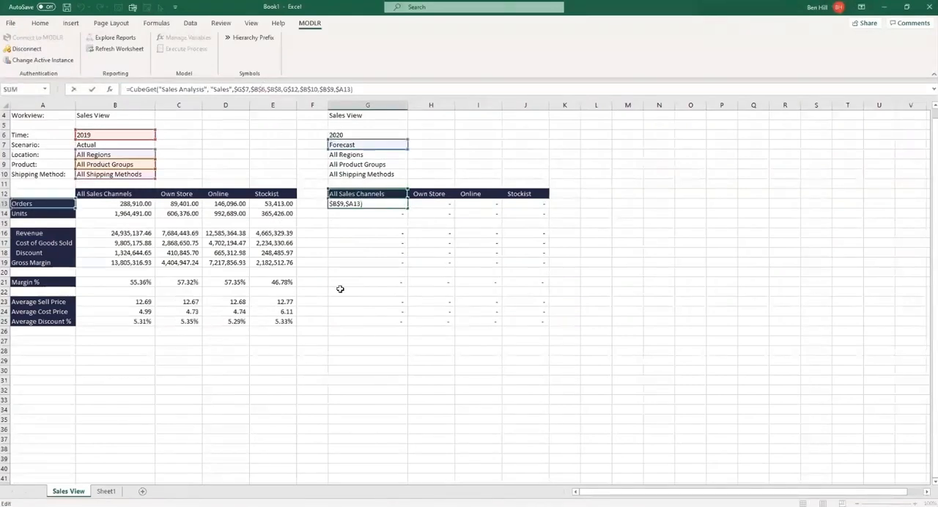
key("Escape")
left_click(446, 243)
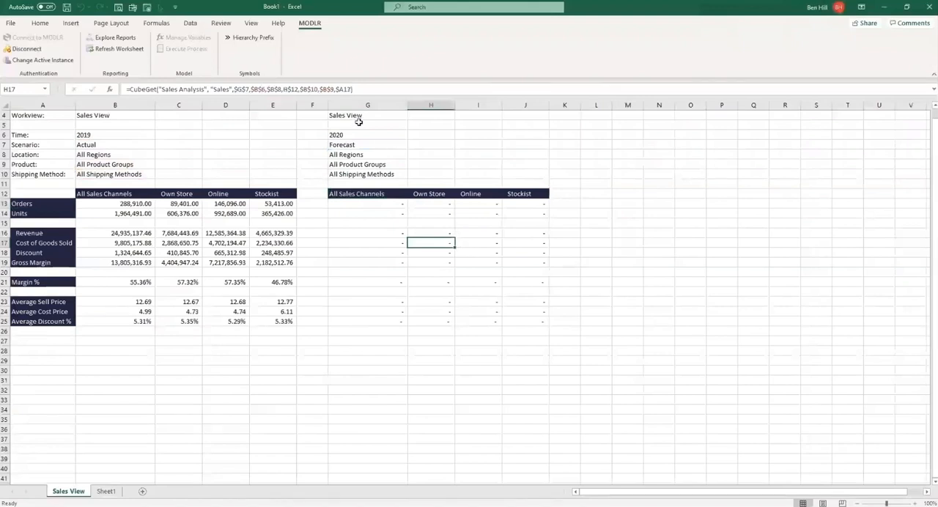
left_click(393, 215)
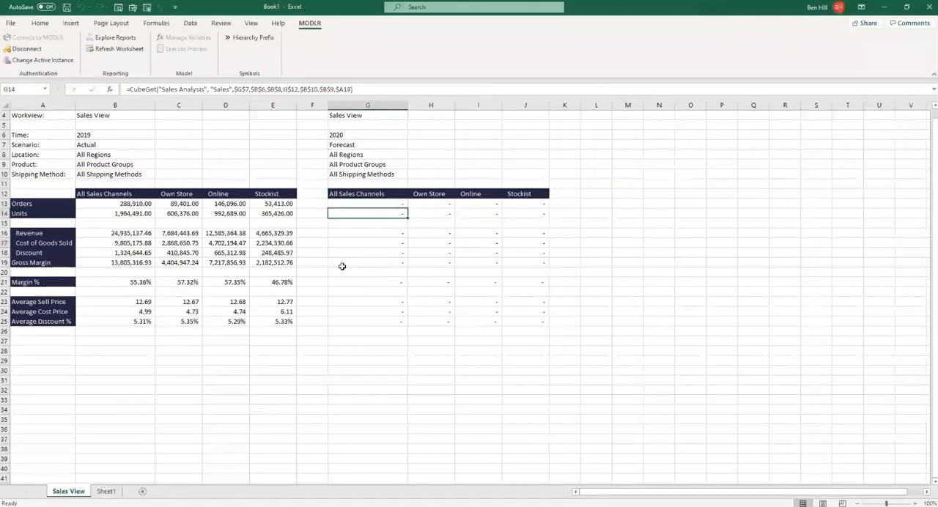
left_click_drag(52, 176, 405, 362)
left_click(441, 342)
left_click(387, 203)
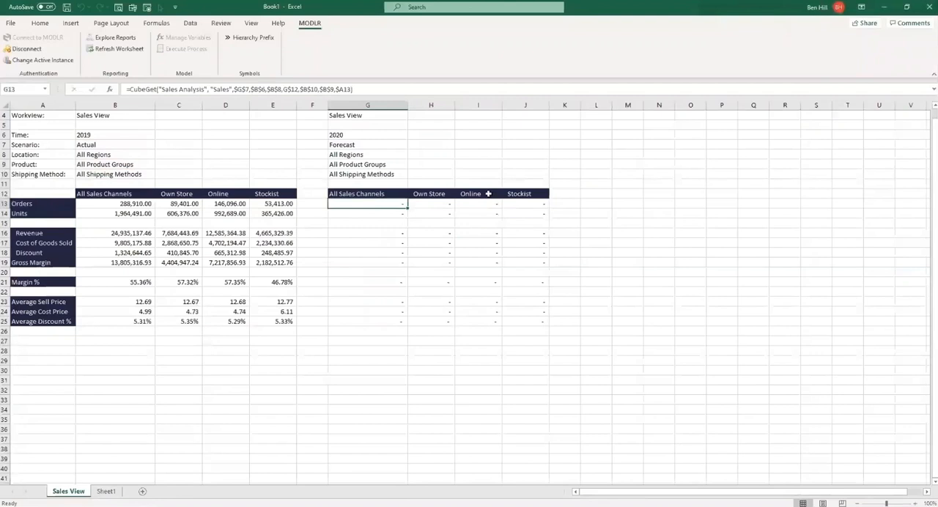
- Enter copy ["Actual"] in the All Sales Channels Units cell G14 of the Forecast report
key("Down")
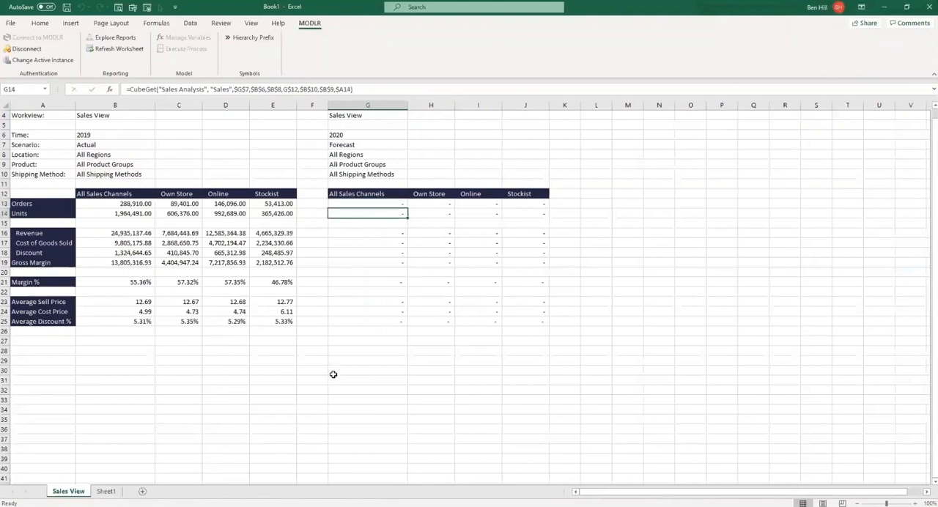
type("copy")
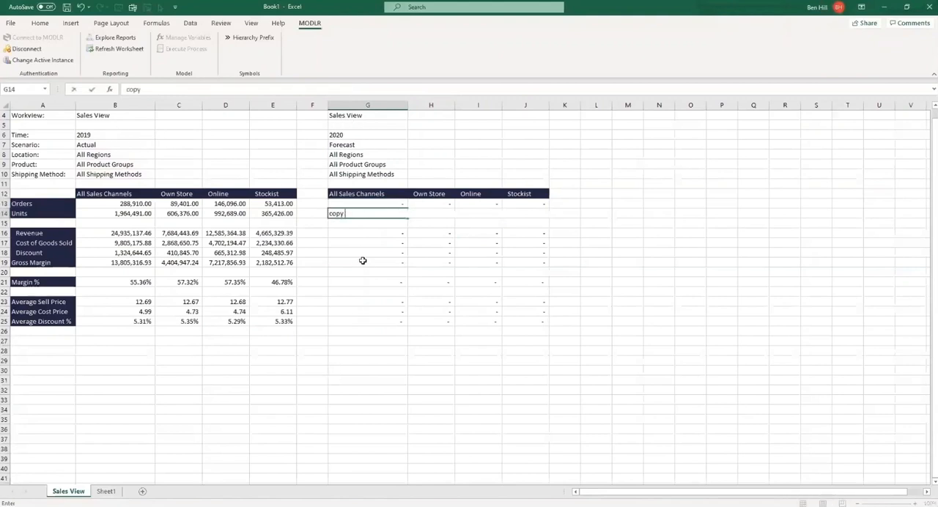
type(" [\"Actual\"]")
key("Return")
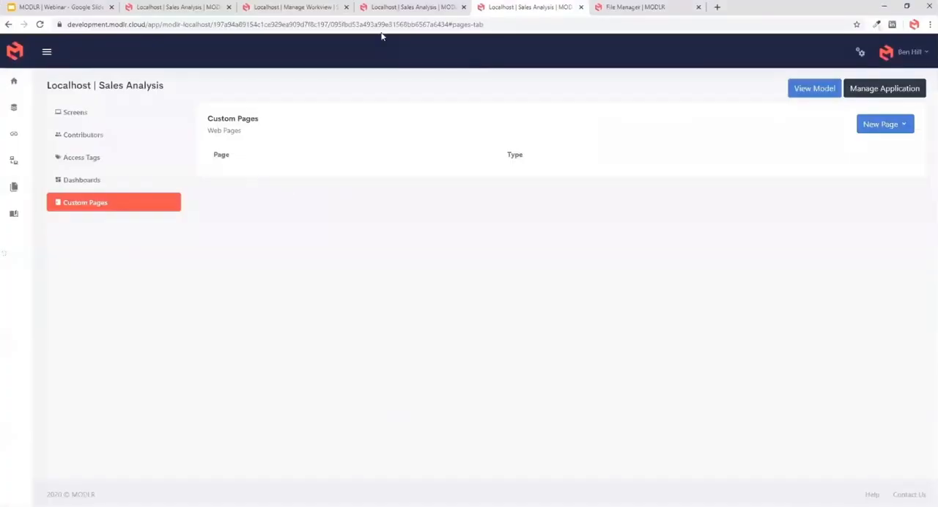
- Switch to MODLR in the browser and open a new workview on the Sales cube of the Sales Analysis model
left_click(308, 7)
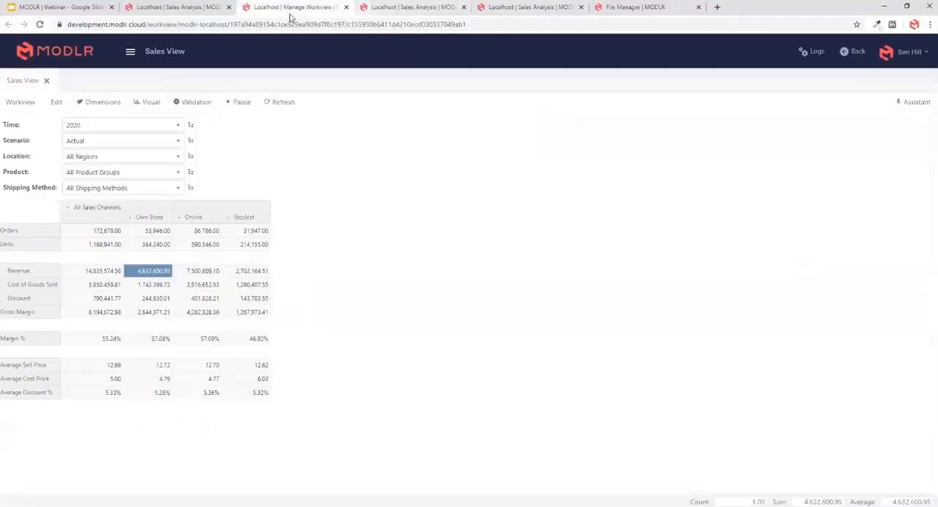
left_click(129, 53)
left_click(150, 12)
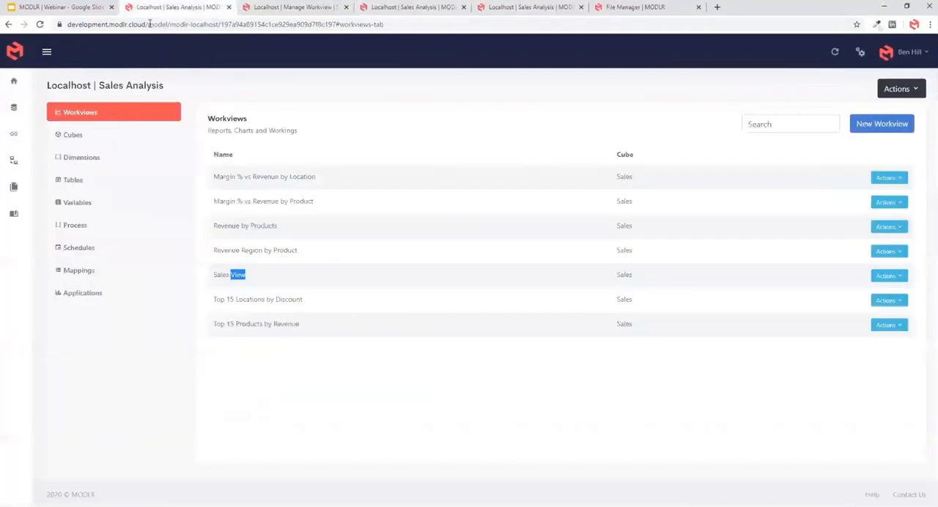
left_click(82, 135)
left_click(222, 183)
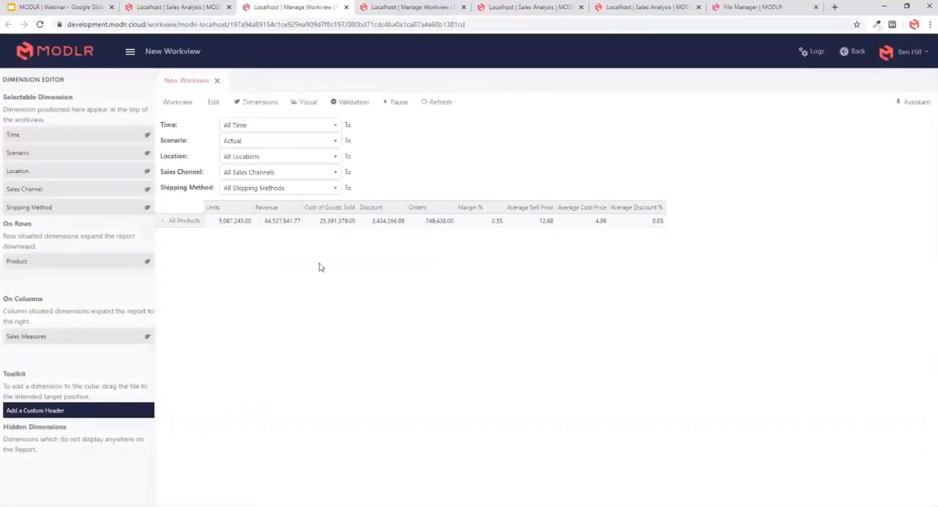
- Place Time on columns instead of Sales Measures and set the Product rows to All Product Groups from the Brands hierarchy, expanded one level
left_click_drag(58, 338, 40, 337)
double_click(184, 220)
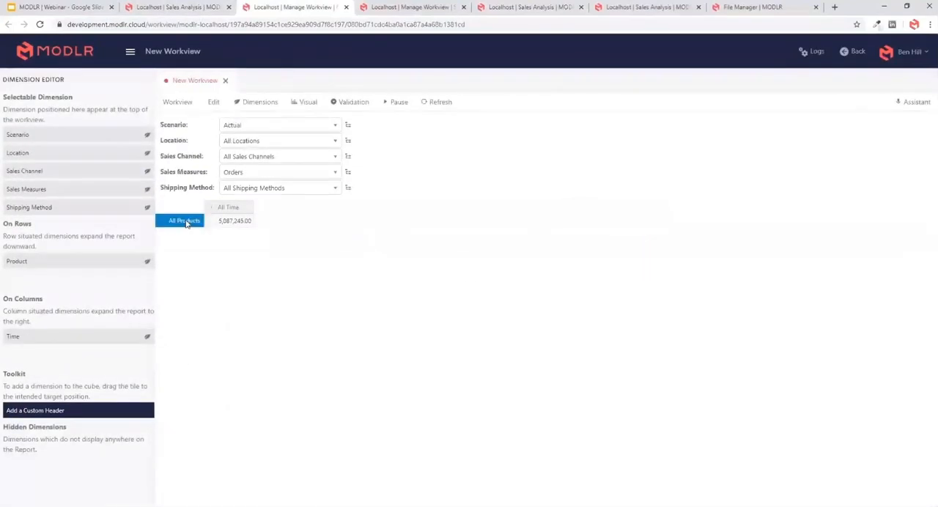
left_click(285, 166)
left_click(293, 190)
right_click(282, 180)
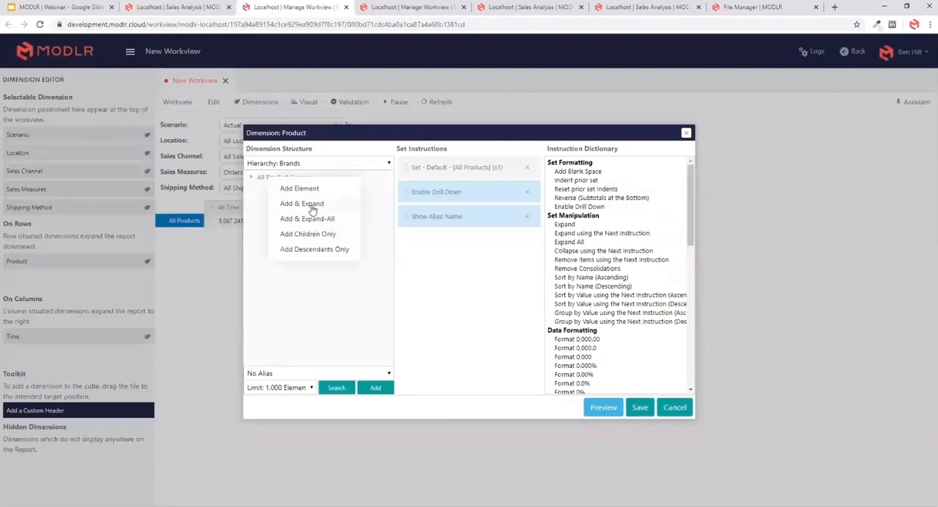
left_click(311, 204)
scroll(620, 322, "down", 6)
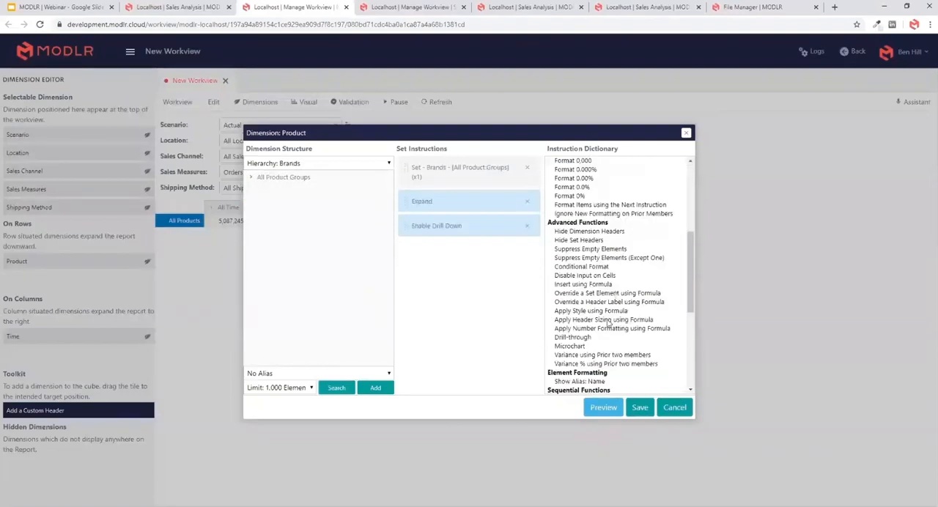
left_click(599, 332)
double_click(600, 332)
left_click(640, 408)
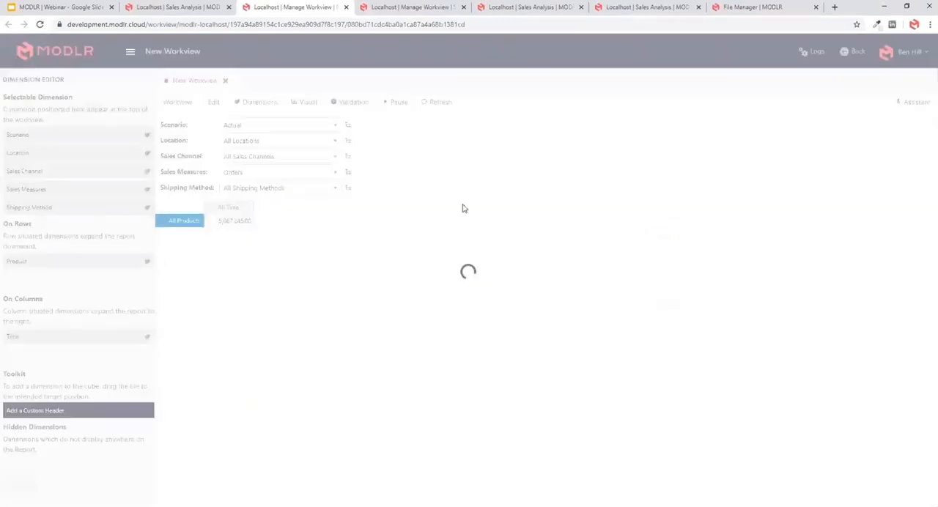
- Set the Time columns to the children of All Time only and suppress empty elements
left_click(268, 209)
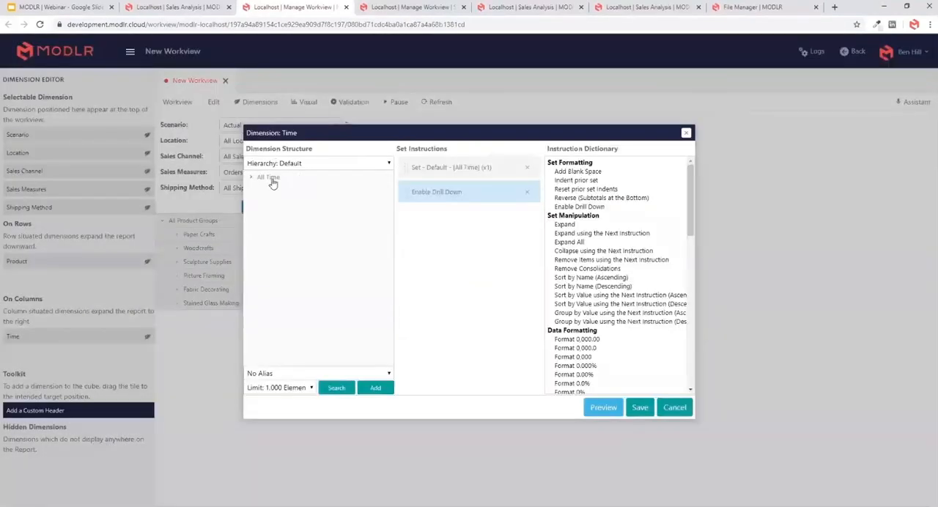
left_click(270, 179)
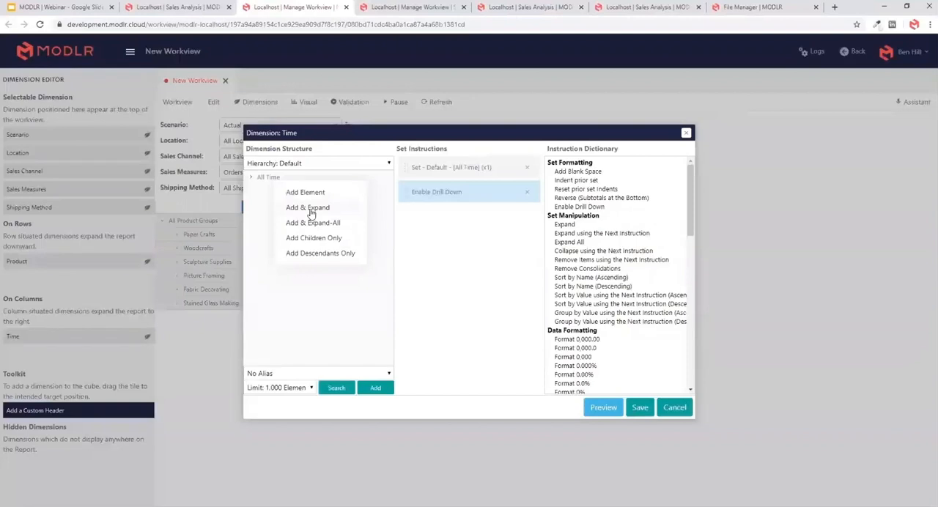
left_click(314, 238)
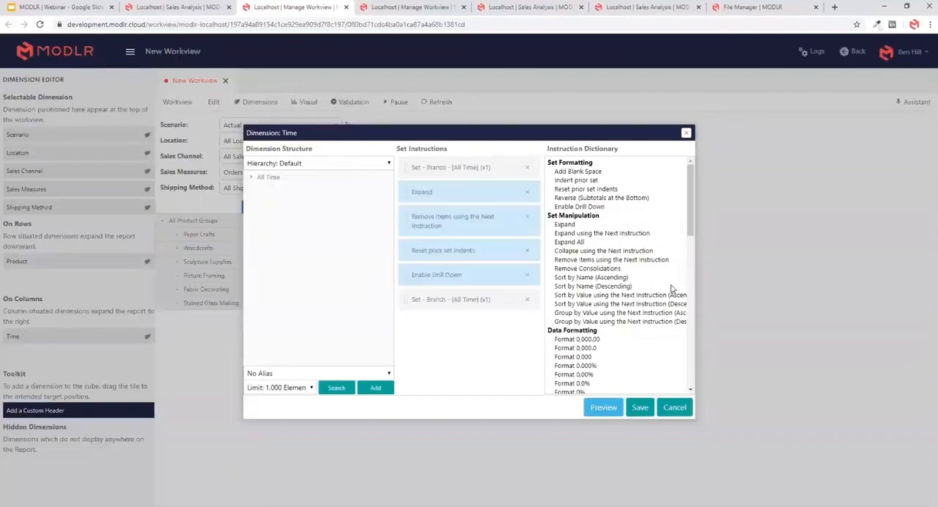
scroll(614, 272, "down", 5)
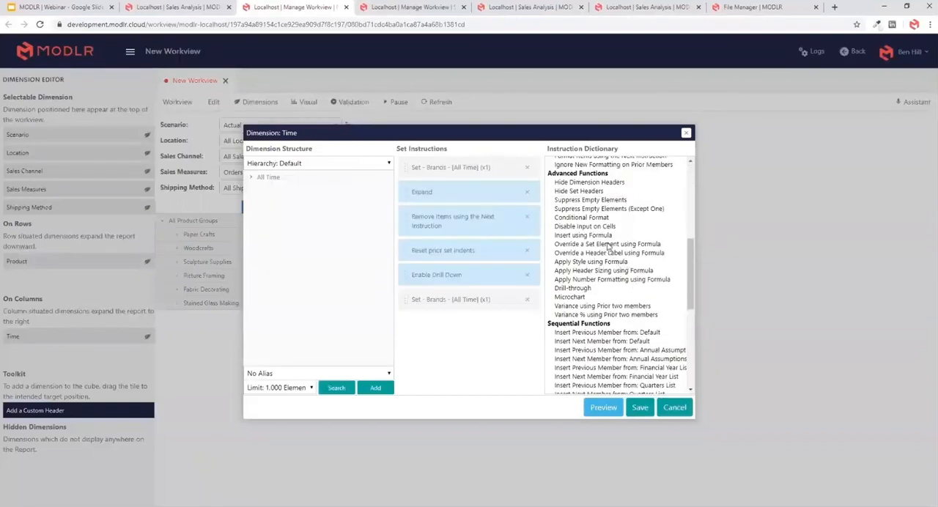
double_click(605, 200)
left_click(640, 408)
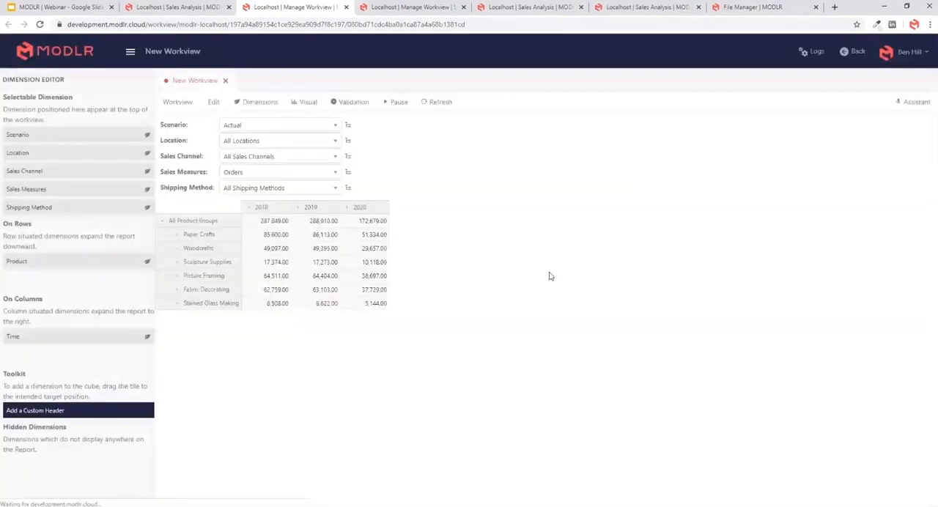
- Expand 2020 and 2020 - Q3 in the columns and highlight the 2020 - Jan column
left_click(346, 208)
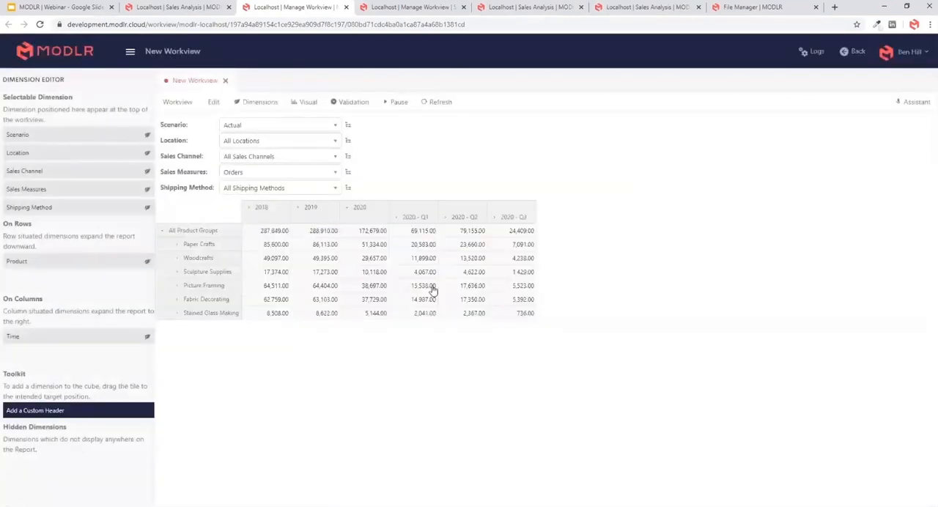
left_click(495, 218)
left_click_drag(561, 225, 561, 322)
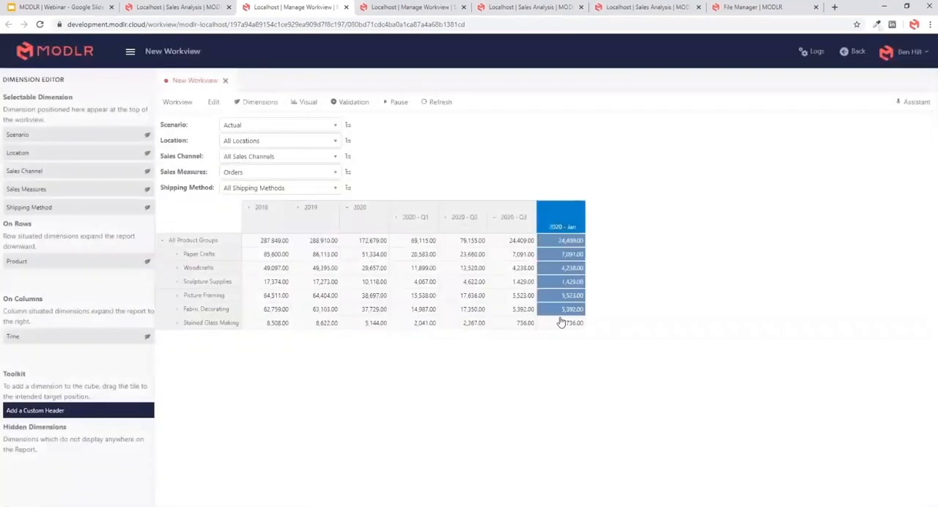
- Switch to Excel and refresh the Sales View worksheet from MODLR
key("alt+Tab")
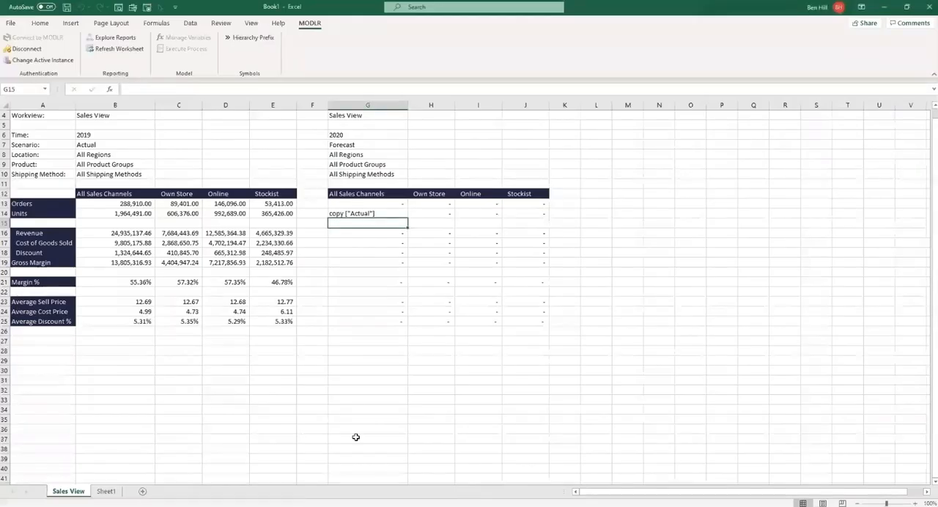
key("Up")
left_click(115, 48)
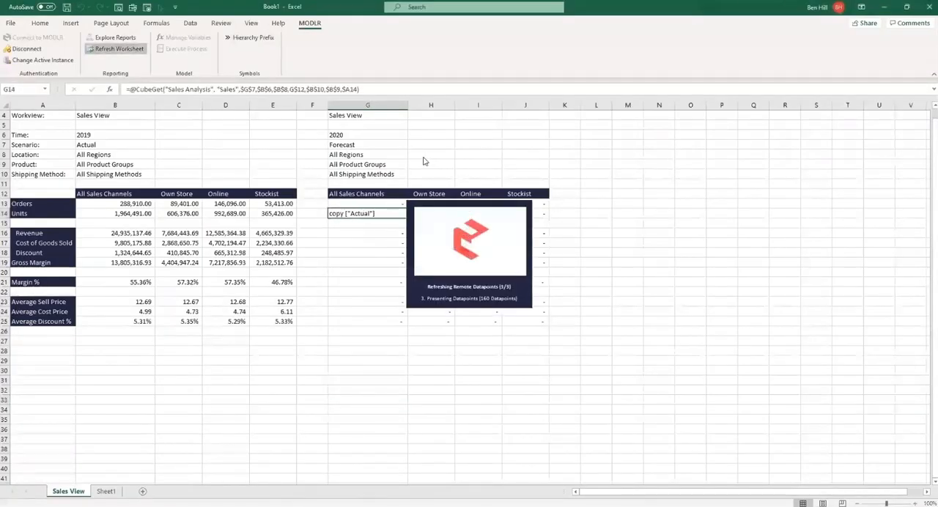
left_click_drag(367, 213, 515, 213)
- Switch back to the browser workview, place Scenario above Time on columns and add another column set after the Actual columns
key("alt+Tab")
left_click(313, 254)
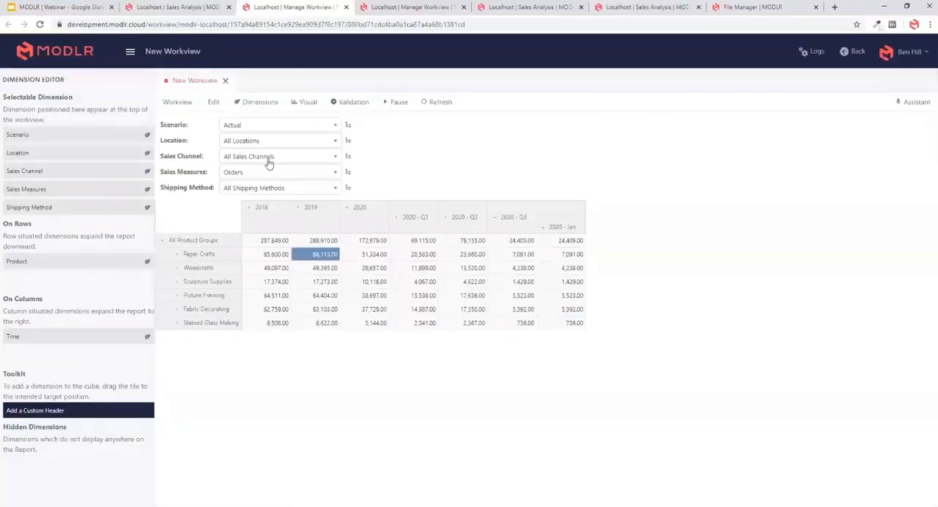
left_click_drag(59, 135, 25, 317)
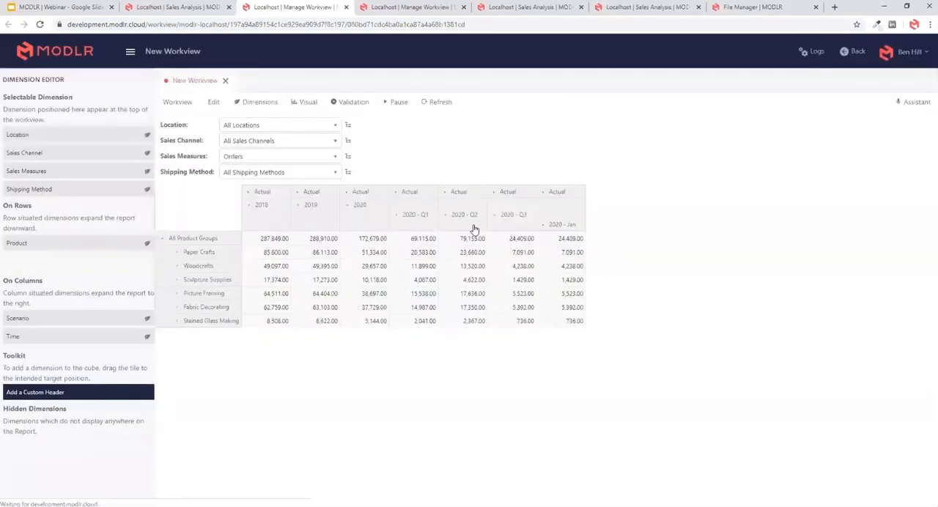
right_click(561, 192)
mouse_move(614, 226)
left_click(694, 247)
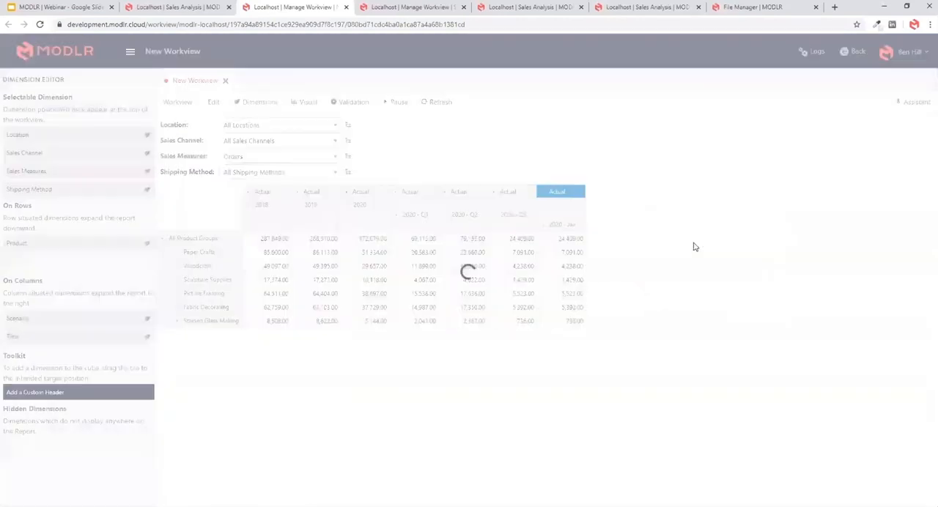
- Define the new column set with the Forecast scenario and time 2020 with drill-down enabled
double_click(618, 192)
left_click_drag(270, 199, 439, 167)
left_click(640, 407)
double_click(605, 224)
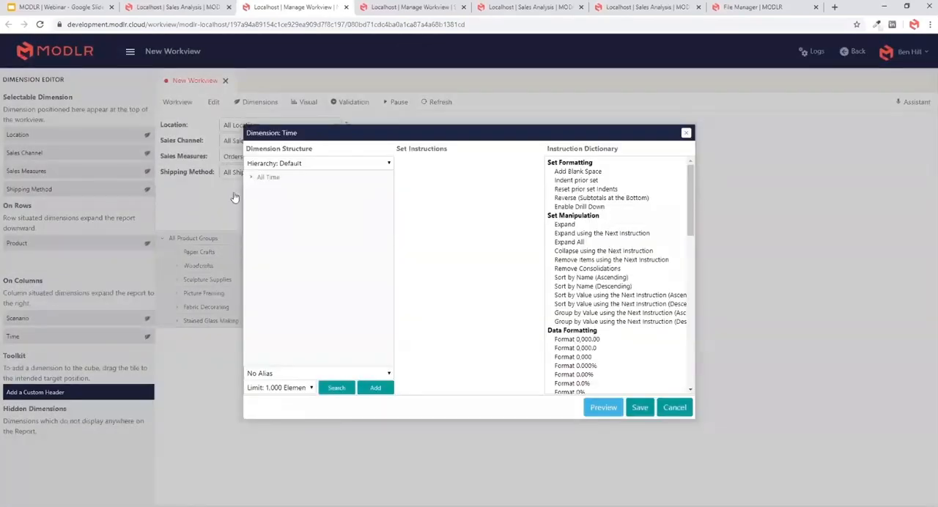
left_click_drag(273, 200, 447, 169)
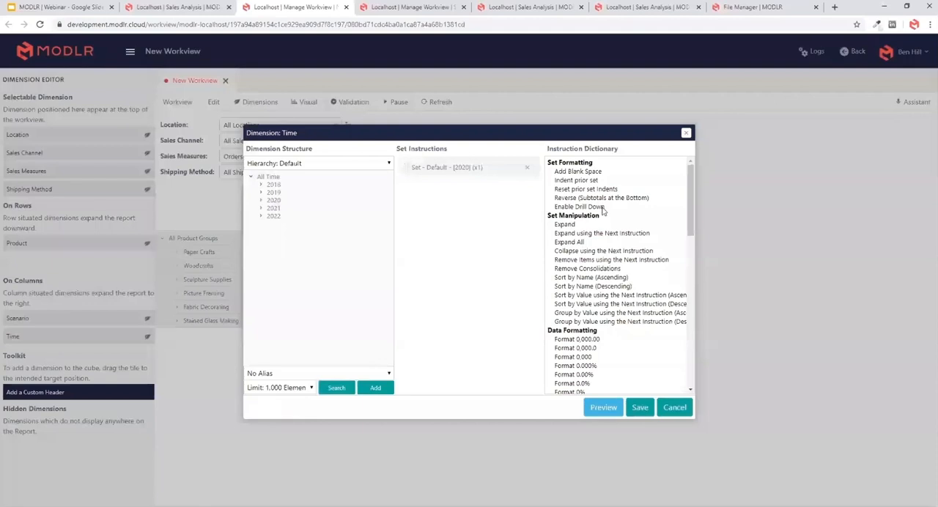
double_click(585, 208)
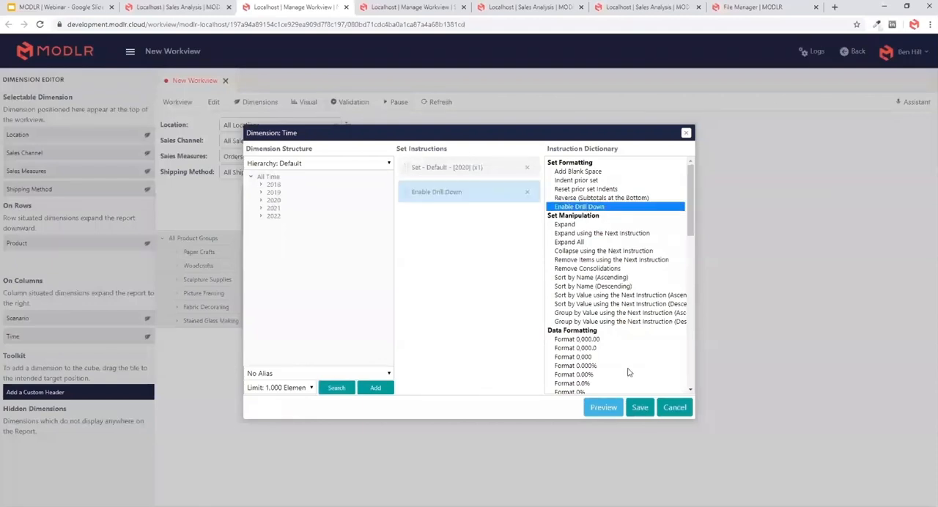
left_click(640, 407)
- Add a blank space after the Actual columns' time set and review the Forecast column's sets
left_click(576, 196)
double_click(571, 224)
left_click(575, 174)
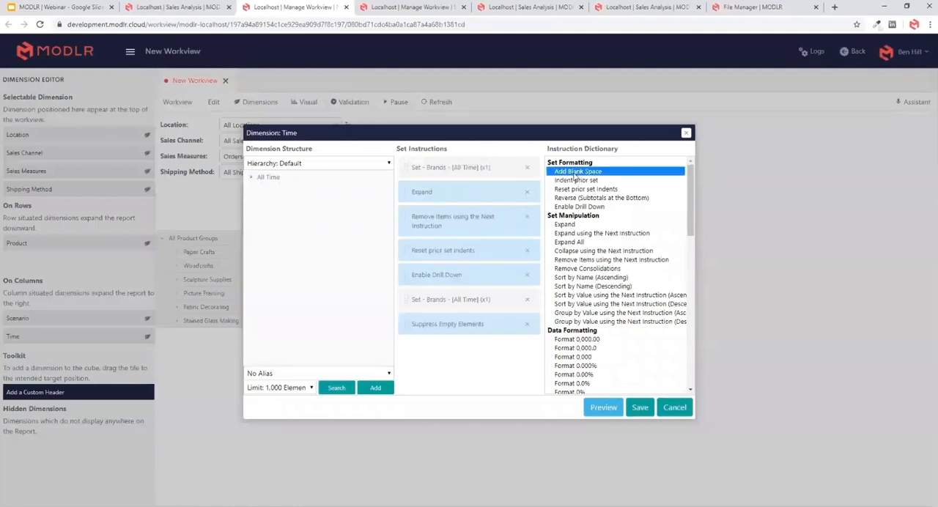
double_click(575, 174)
left_click(638, 408)
double_click(615, 217)
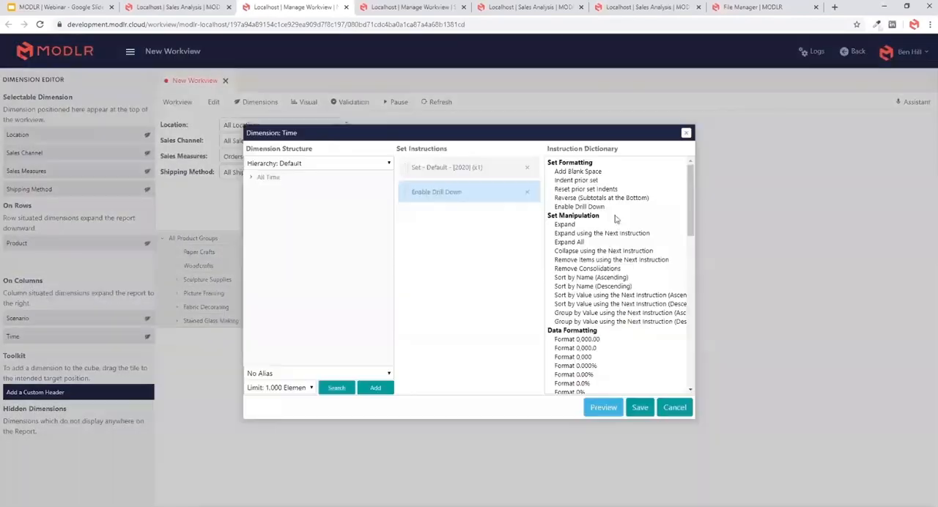
double_click(618, 192)
left_click(640, 408)
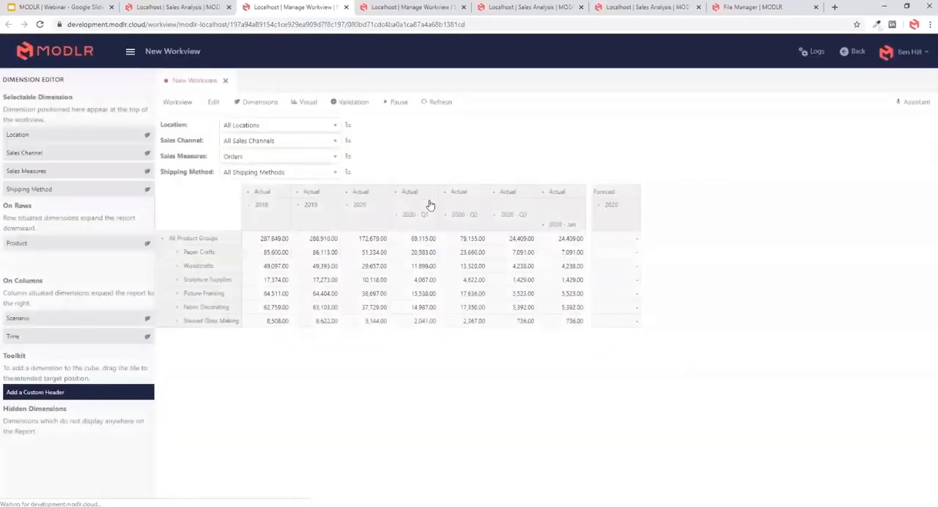
- Expand 2020 in the Forecast columns into quarters, hide the dimension editor and highlight the Actual 2020 - Jan column
left_click(599, 206)
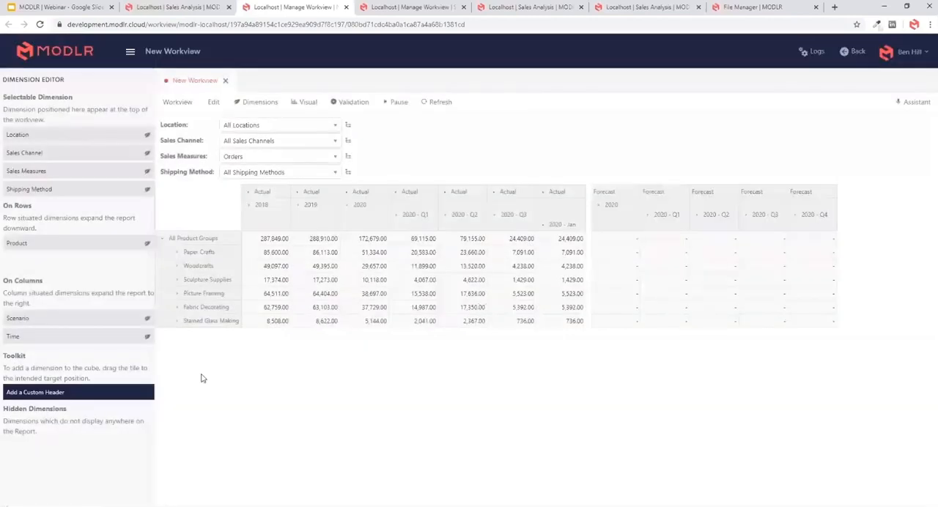
left_click(245, 104)
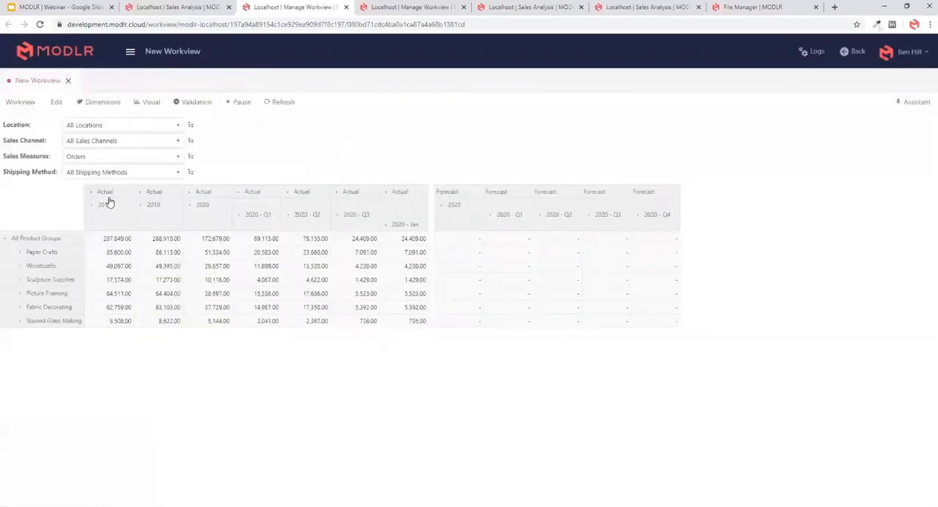
left_click_drag(104, 203, 414, 339)
left_click_drag(402, 253, 408, 317)
left_click_drag(406, 228, 416, 336)
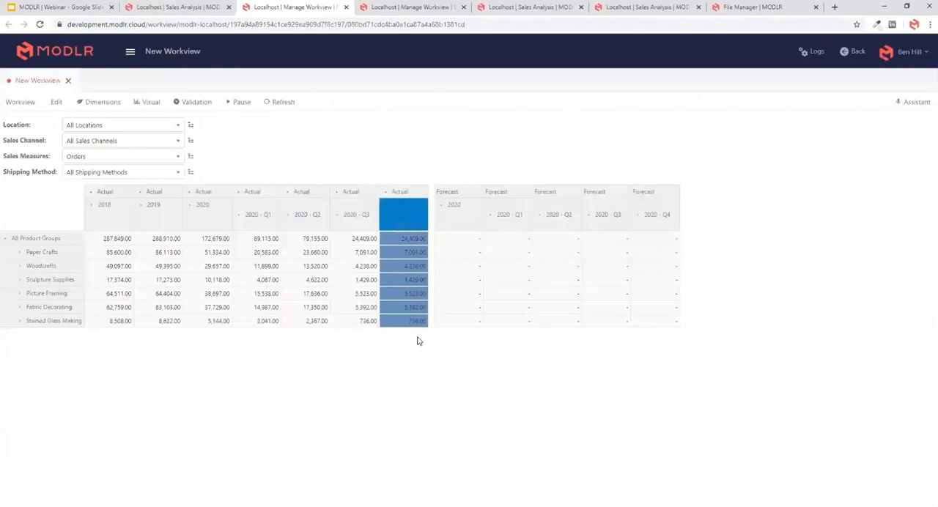
left_click_drag(475, 215, 571, 271)
left_click(571, 253)
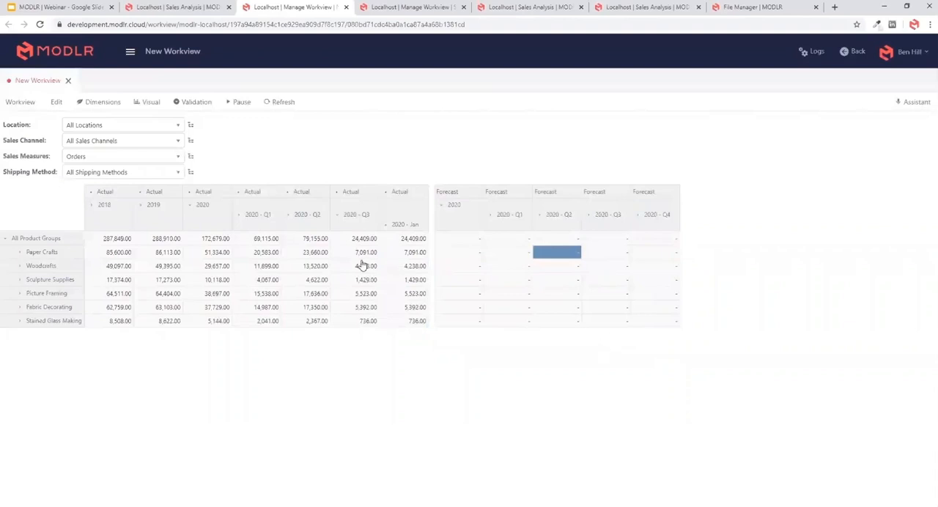
left_click_drag(405, 242, 404, 327)
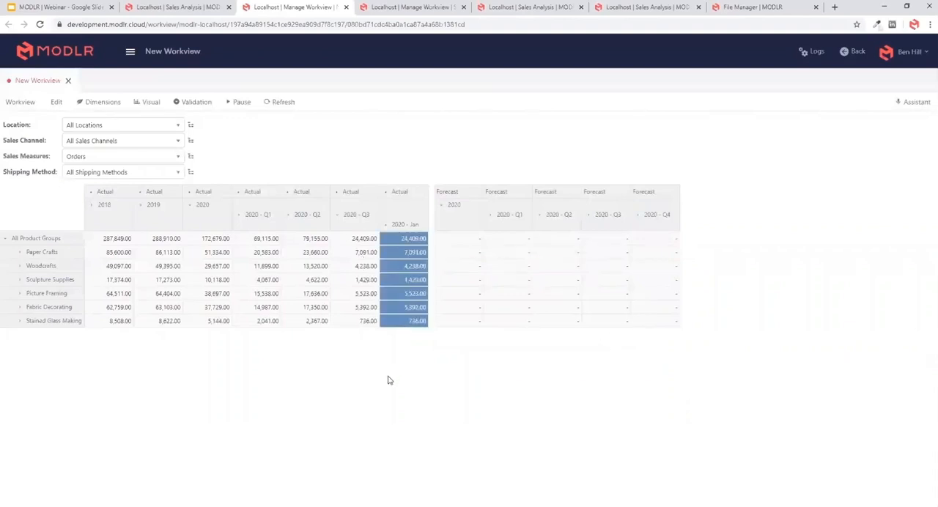
left_click_drag(219, 247, 461, 253)
- Fill the Forecast 2020 cell of All Product Groups with the command copy ["Actual"]
left_click(460, 239)
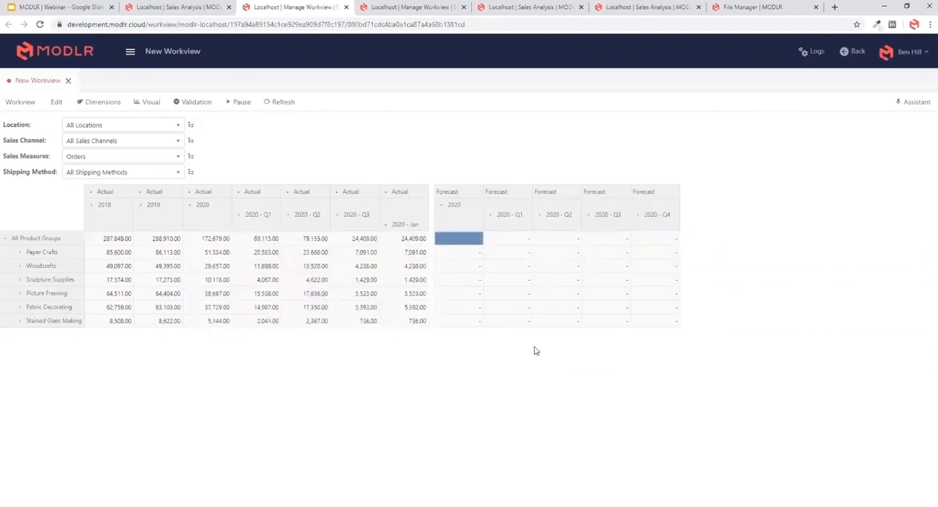
double_click(472, 237)
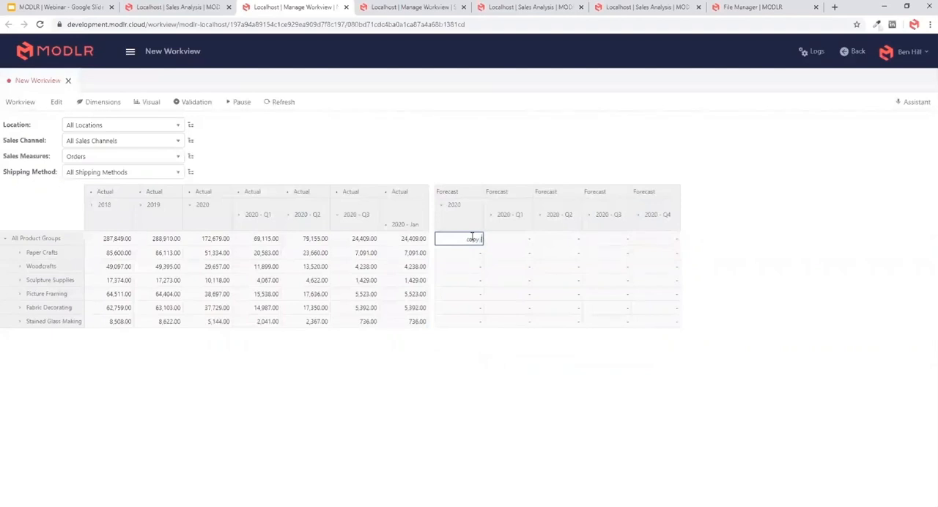
type("copy(\"Actual\")\"2")
key("BackSpace")
key("BackSpace")
key("BackSpace")
type("]")
key("Return")
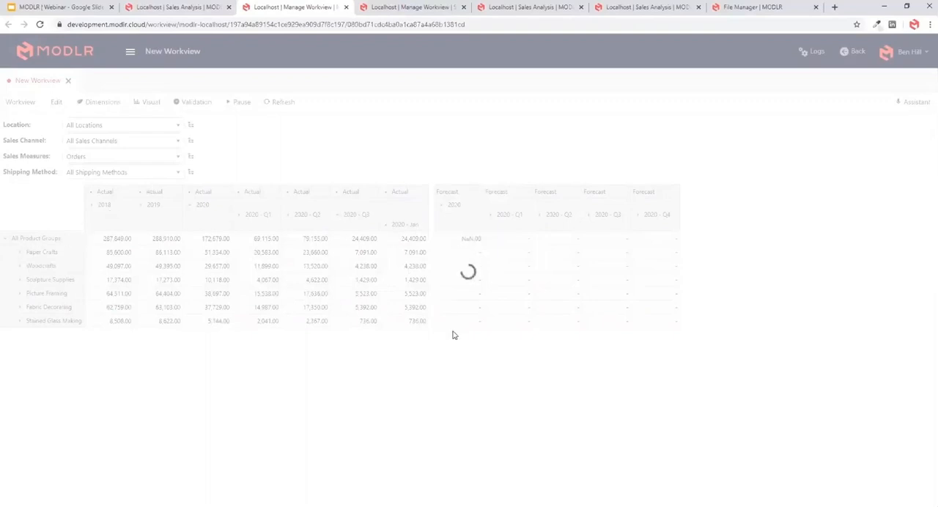
left_click(192, 7)
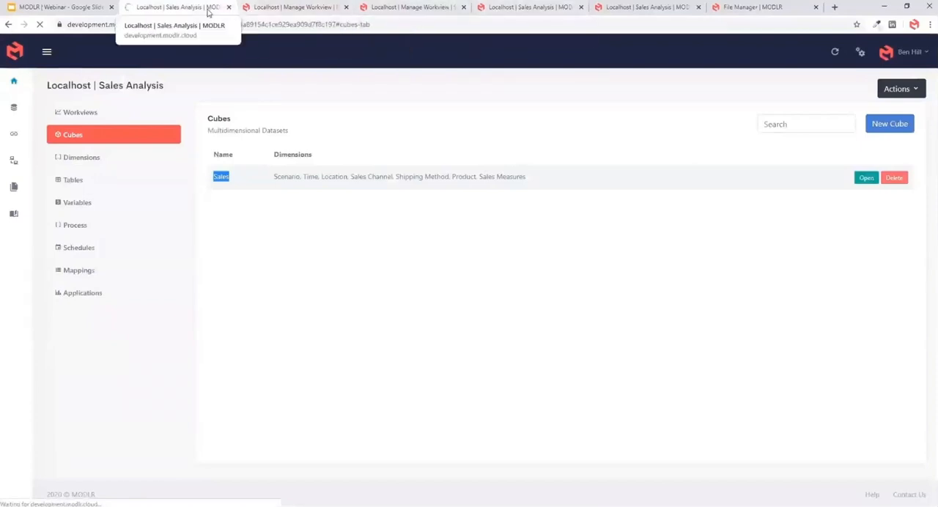
left_click(520, 9)
left_click(423, 9)
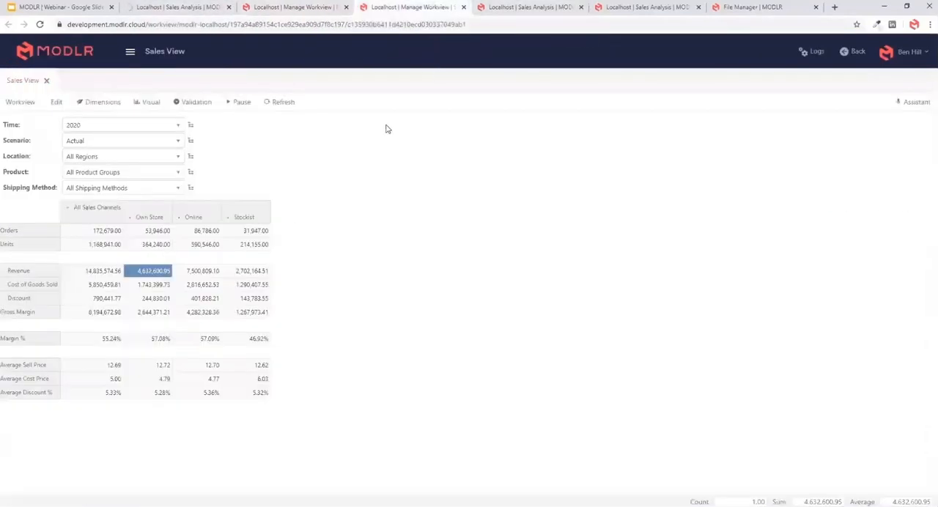
left_click(299, 8)
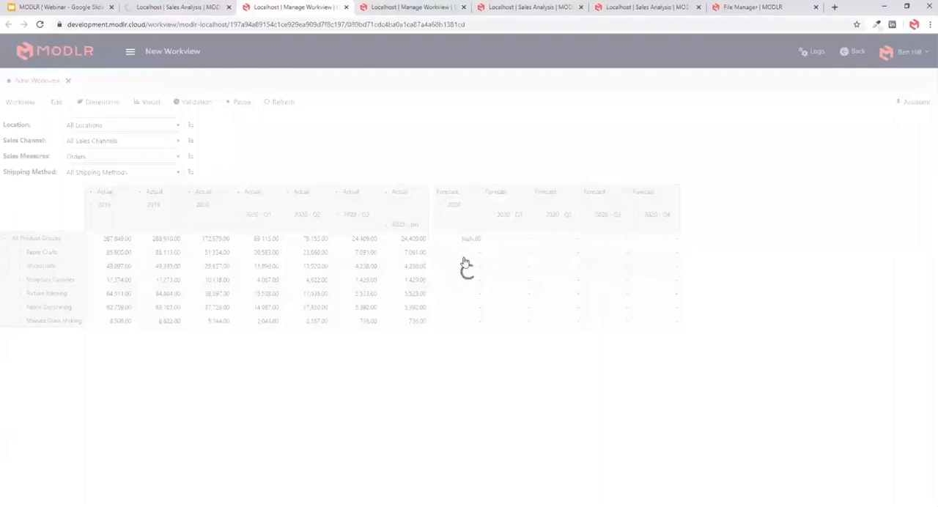
left_click(499, 279)
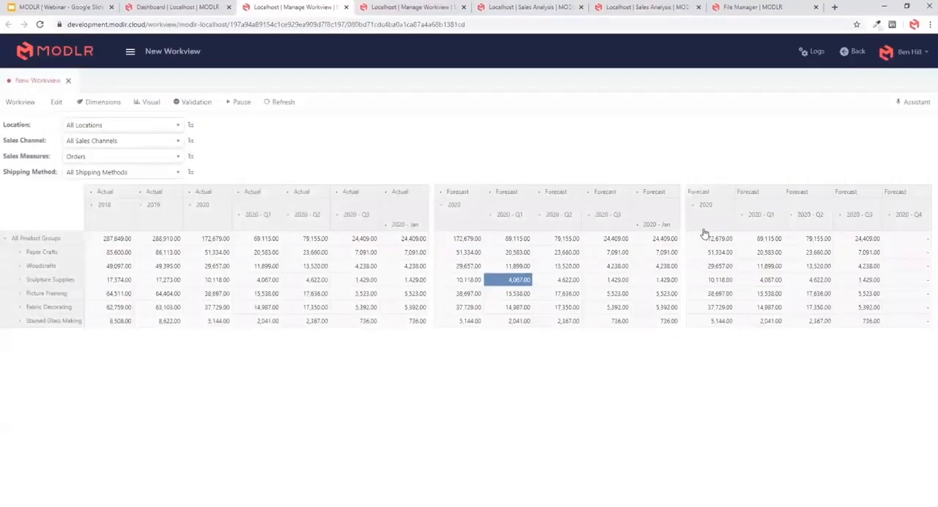
- Replace the Actual columns' Scenario set and its drill-down instruction with a set containing only Actual, and save it
double_click(381, 194)
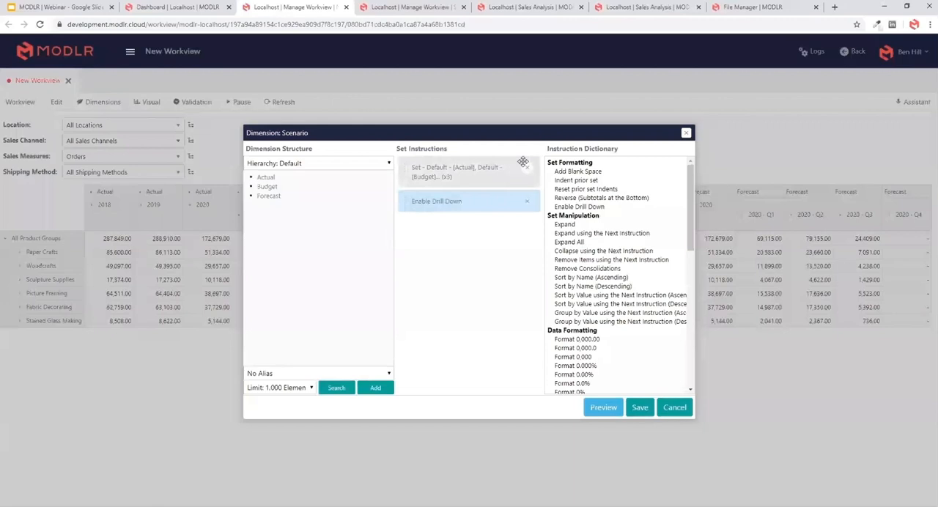
left_click(267, 183)
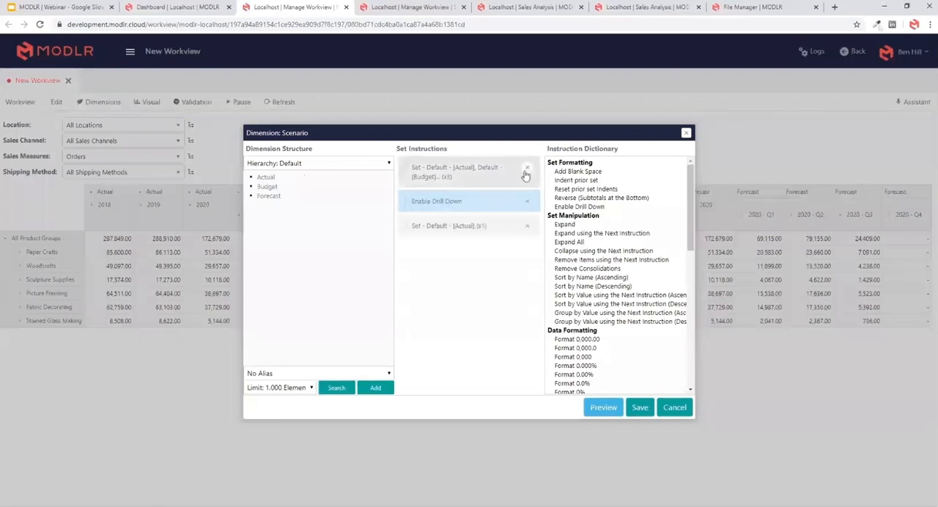
left_click(526, 167)
left_click(527, 167)
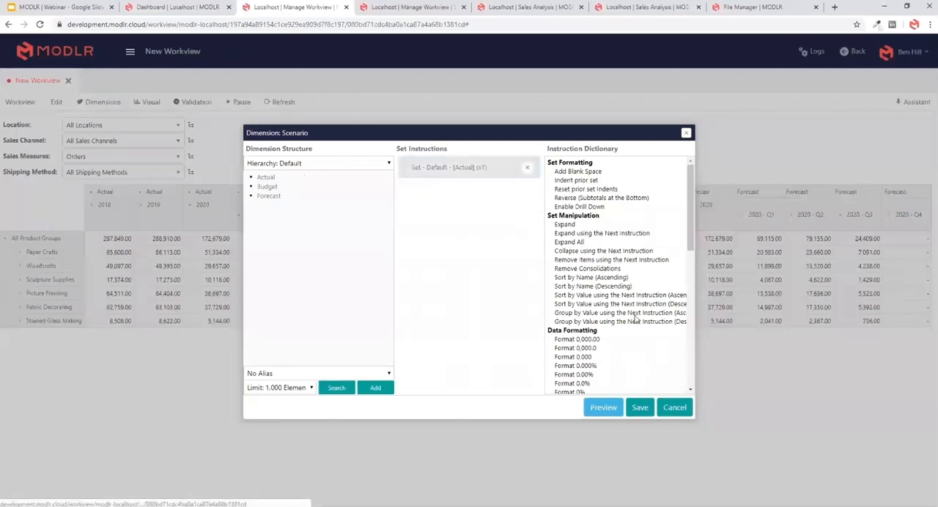
left_click(639, 407)
left_click(282, 208)
left_click(555, 208)
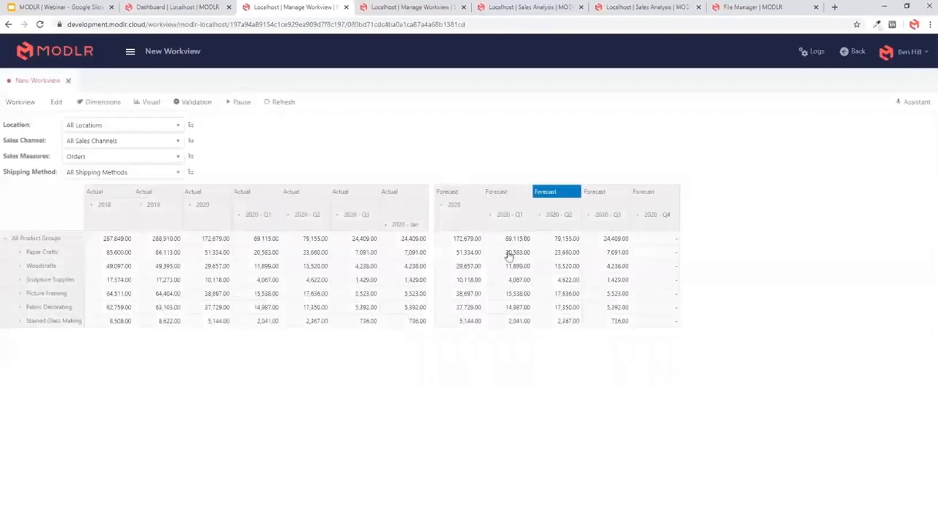
- Compare the 2020 totals of Forecast and Actual, and expand Forecast 2020 - Q3 and 2020 - Q4 into months
left_click(463, 242)
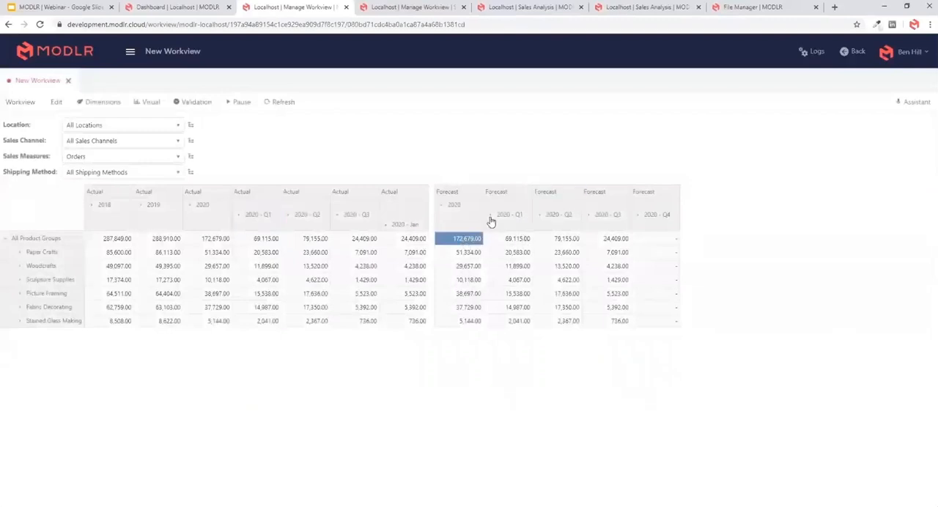
left_click(212, 244)
left_click(589, 217)
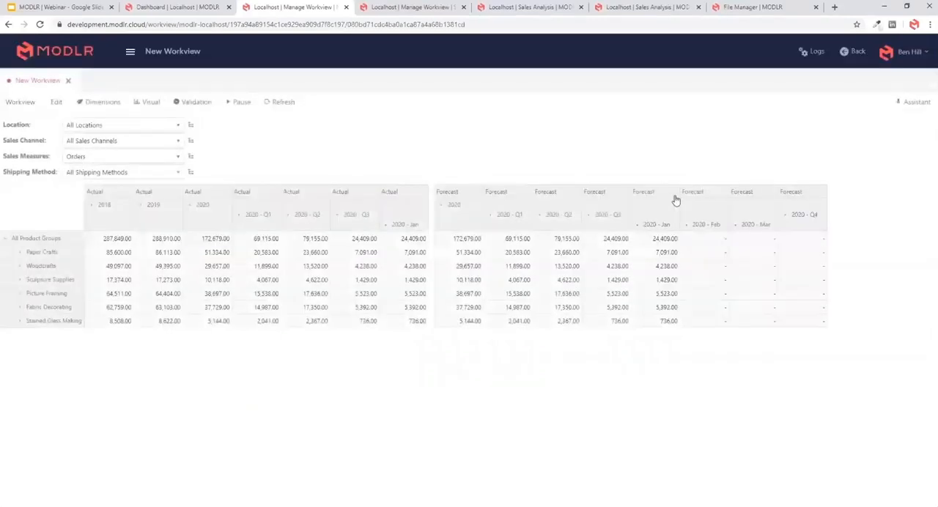
left_click(785, 215)
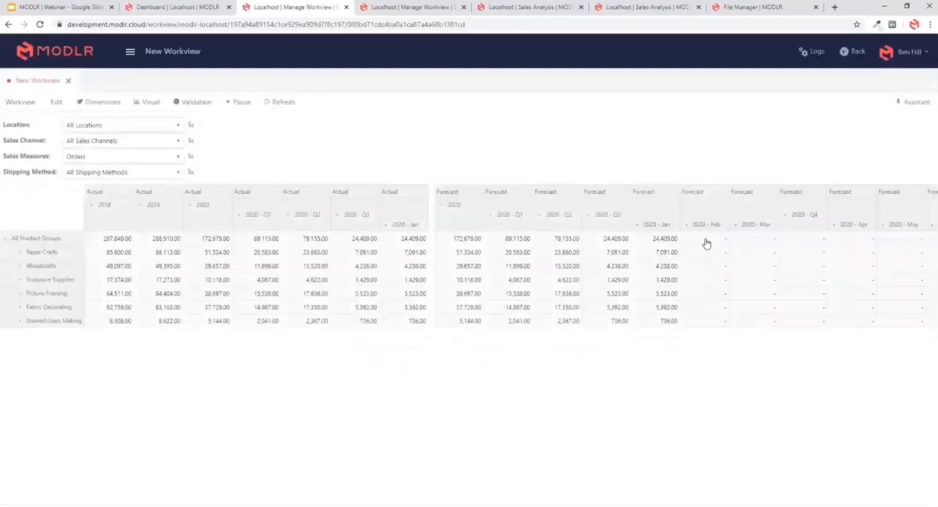
- Collapse 2020 and expand 2019 into quarters in the Actual columns
left_click(162, 240)
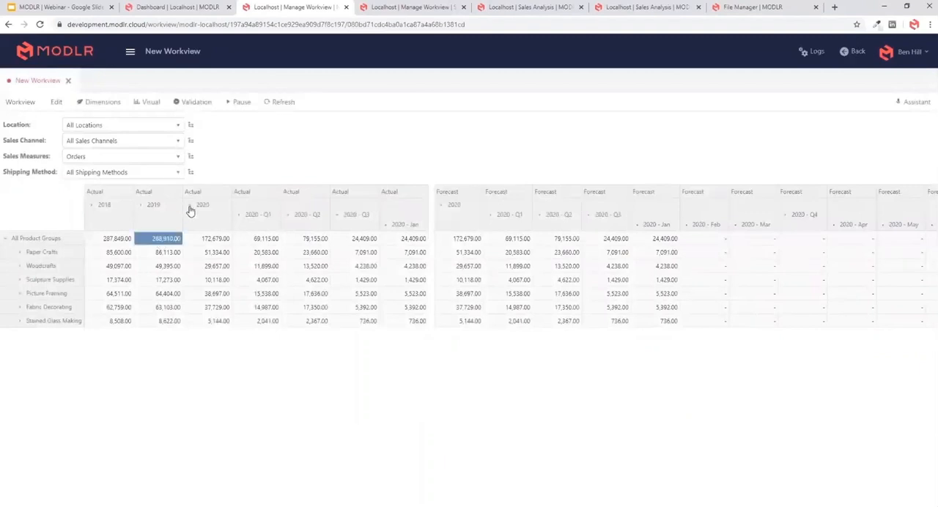
left_click(190, 205)
left_click(141, 208)
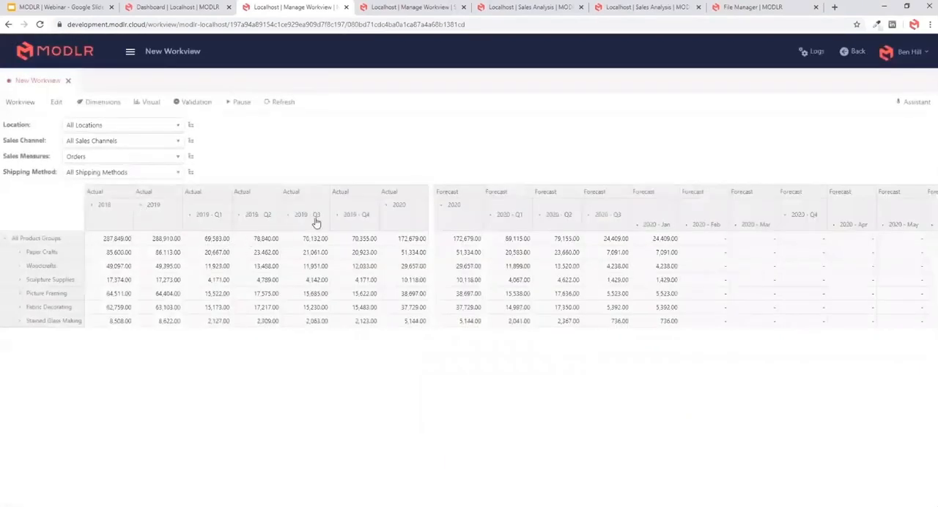
- Enter copy ["Actual","2019 - Feb"] in the All Product Groups cell for Forecast 2020 - Feb and select the command text for reuse
double_click(701, 240)
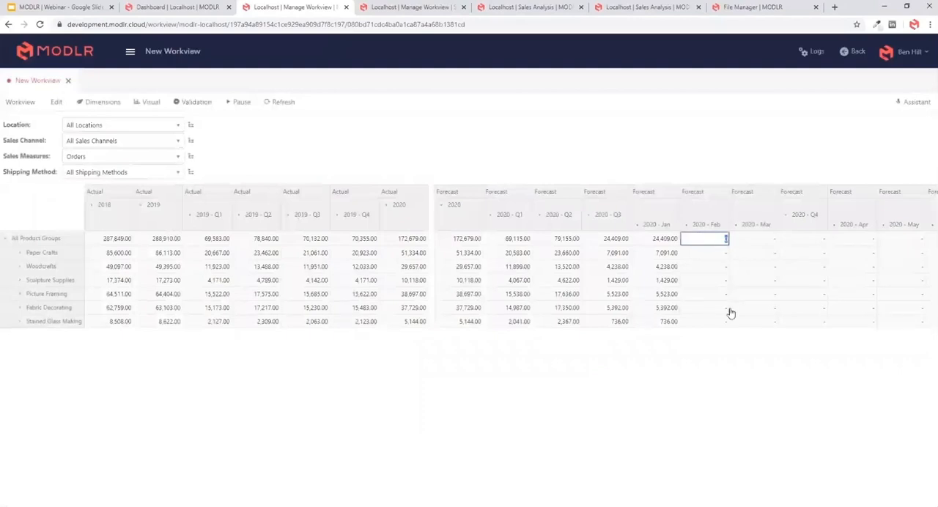
type("copy [\"Actual\"")
type("]")
type(",\"2019\"")
type(" -")
type(" Feb")
type("\"]")
key("ctrl+a")
key("ctrl+c")
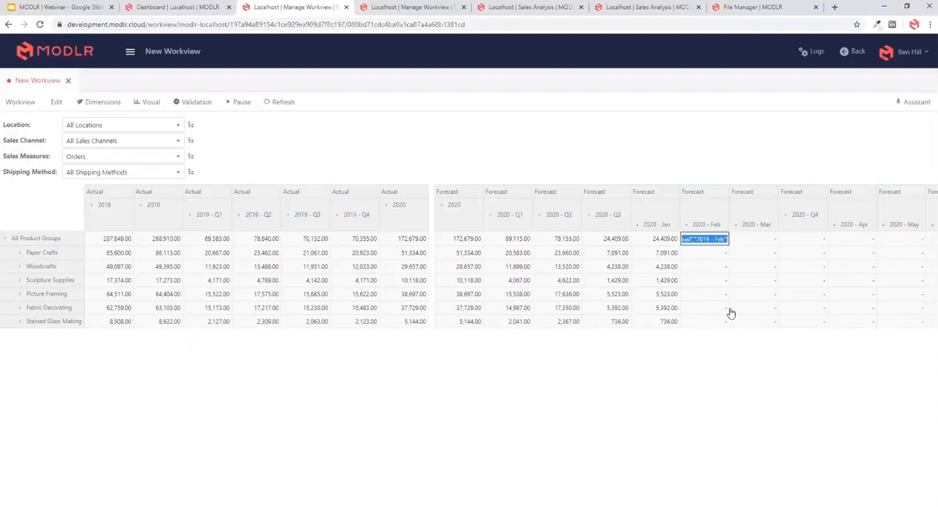
- Reuse the copy command for All Product Groups, filling Forecast 2020 - Mar from "2019 - Mar" and Forecast 2020 - Q4 from "2019 - Q4"
left_click(753, 239)
key("ctrl+v")
type("Mar")
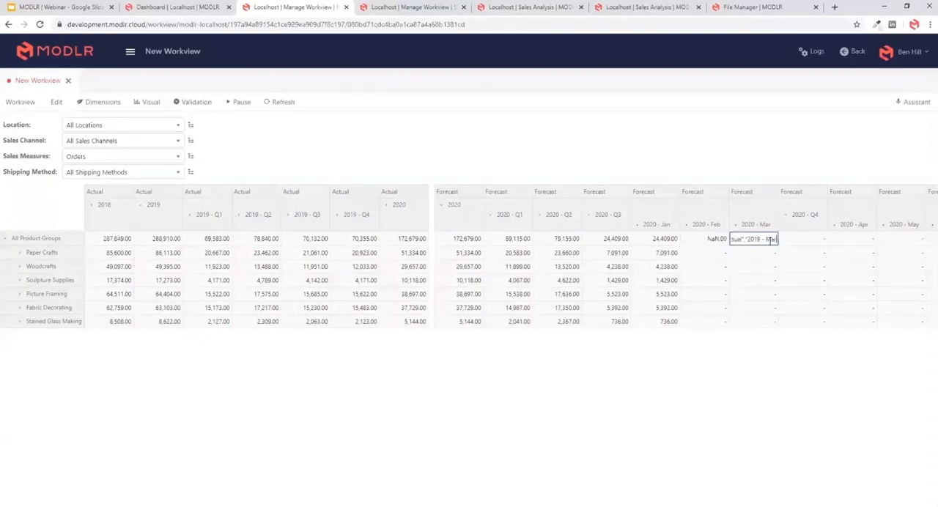
left_click(792, 238)
key("ctrl+v")
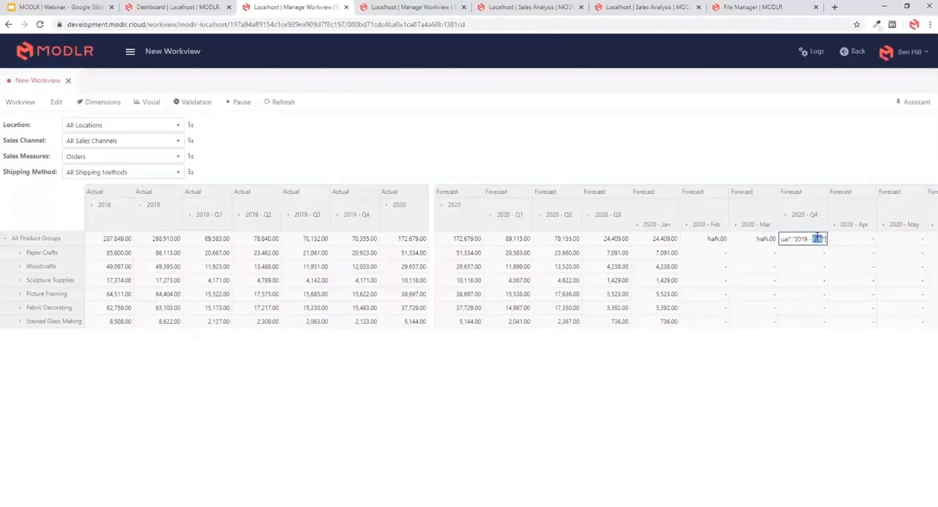
type("Q4")
key("Return")
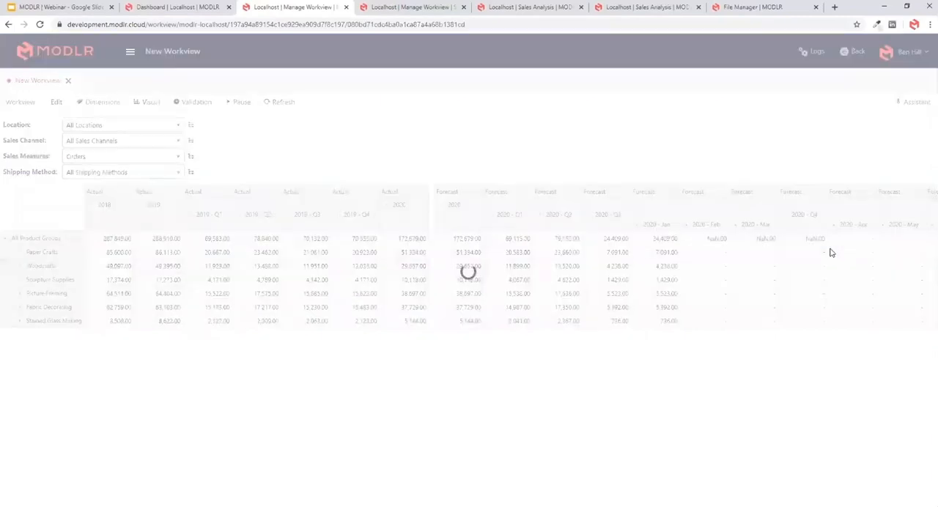
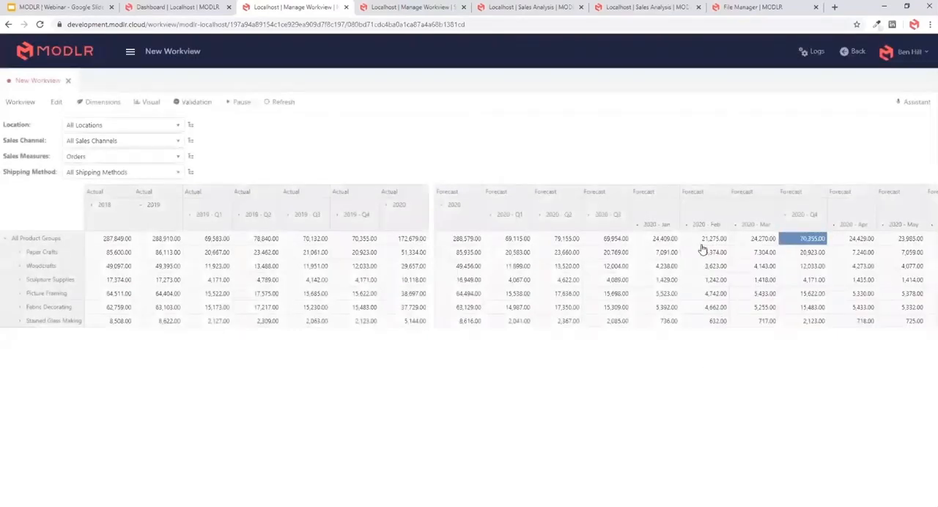
- Compare the All Product Groups Forecast 2020 total with Actual 2018 and 2019, and examine the Forecast quarter and month values
left_click(459, 239)
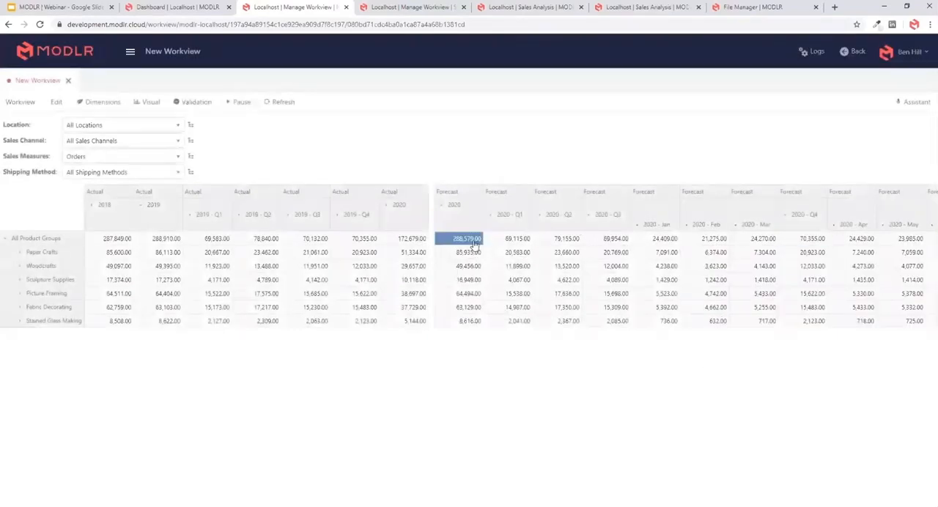
left_click(117, 246)
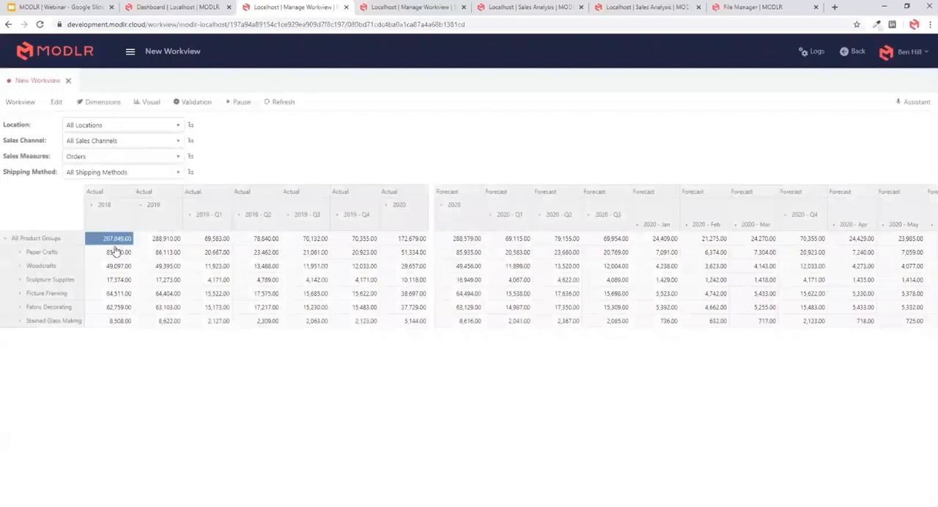
left_click(157, 242)
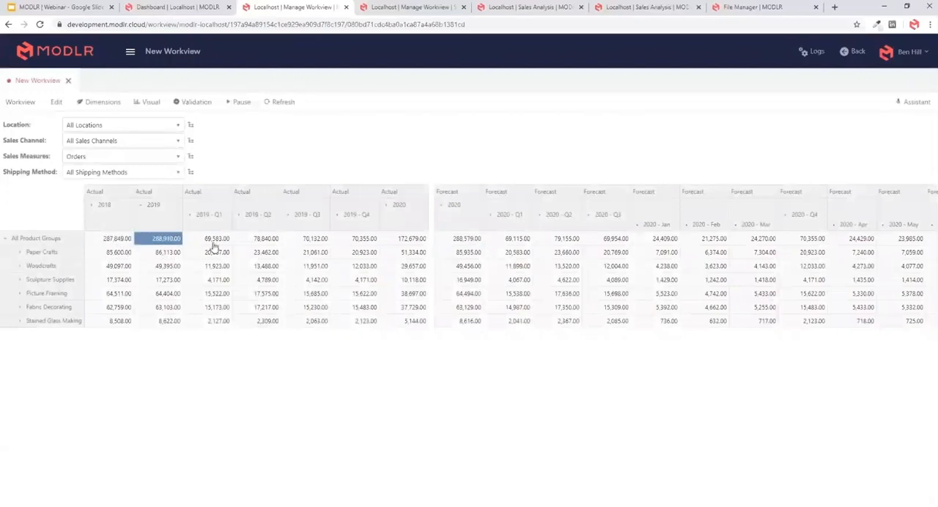
left_click(463, 244)
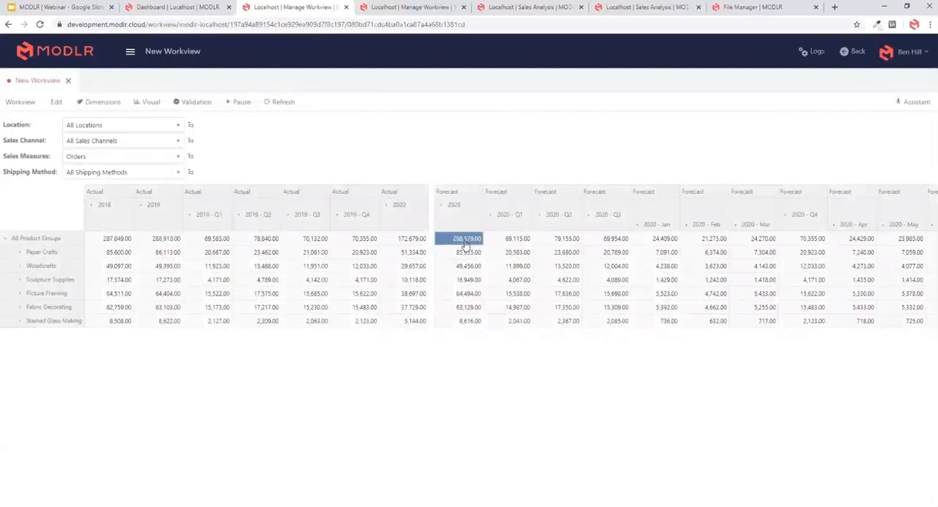
left_click(164, 246)
left_click(526, 251)
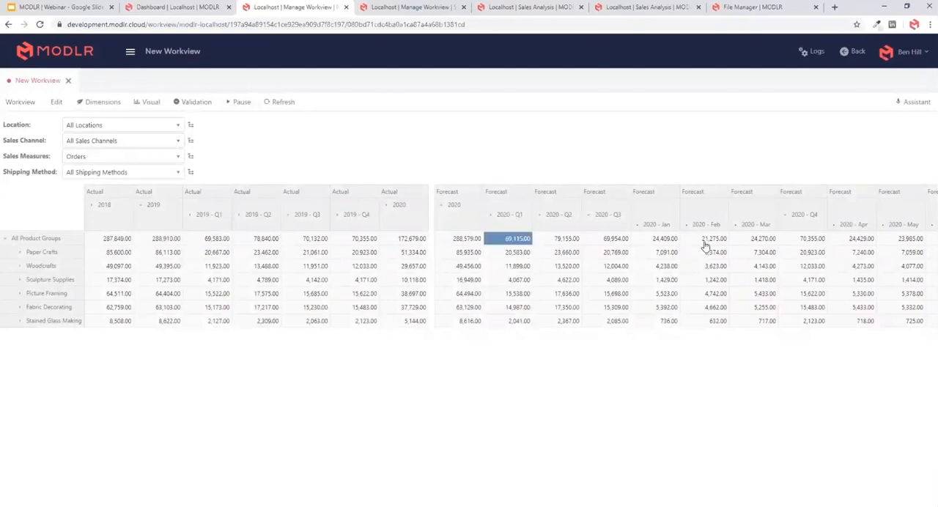
left_click_drag(665, 243, 524, 323)
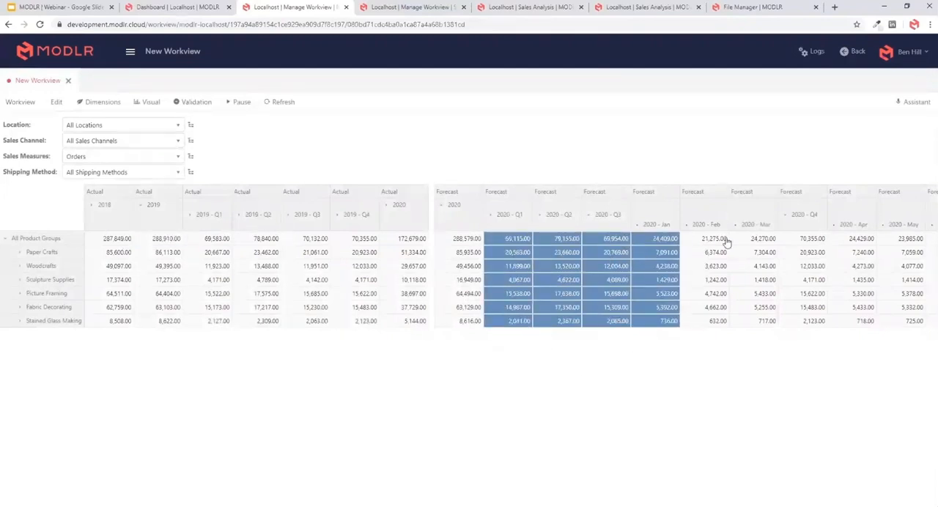
left_click_drag(722, 241, 797, 242)
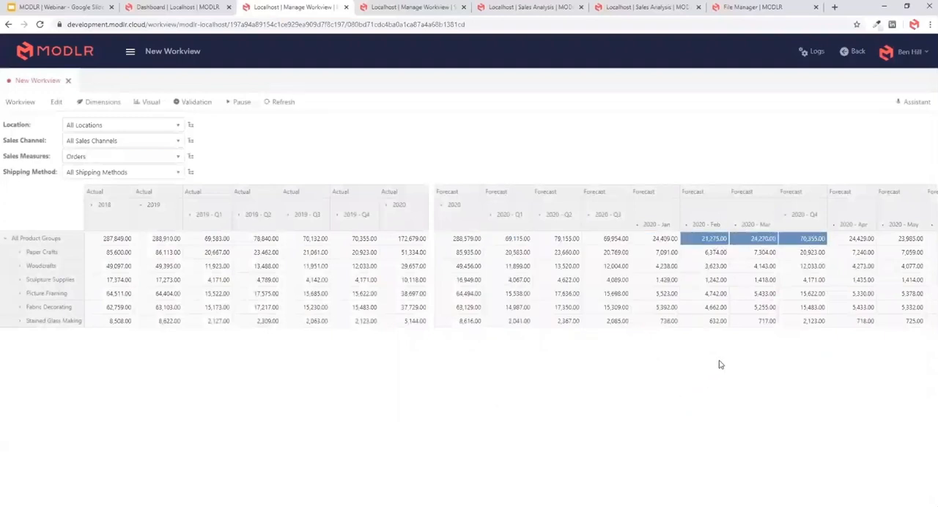
- Enter the command add 2.5% for All Product Groups in Forecast 2020 - Feb, 2020 - Mar and 2020 - Q4
double_click(707, 241)
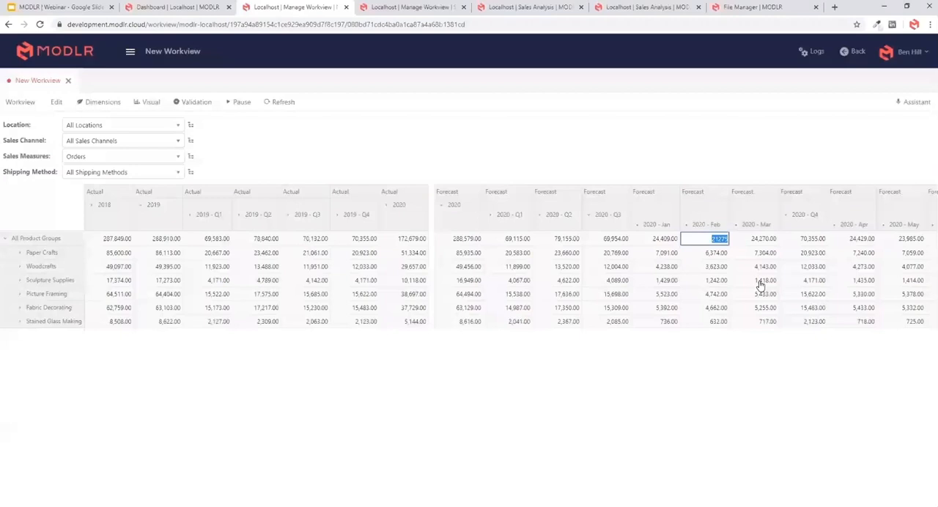
key("BackSpace")
key("ctrl+a")
key("ctrl+c")
double_click(752, 239)
key("ctrl+v")
double_click(804, 240)
key("ctrl+v")
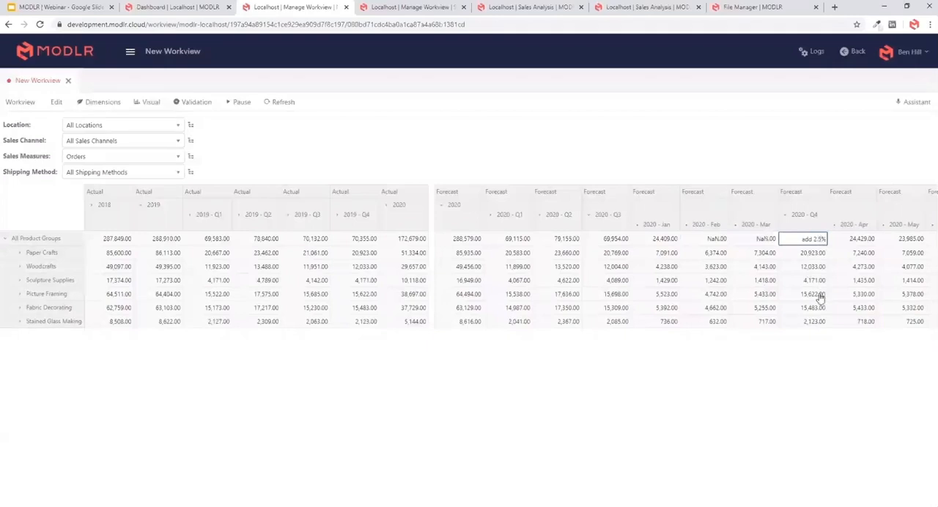
key("Return")
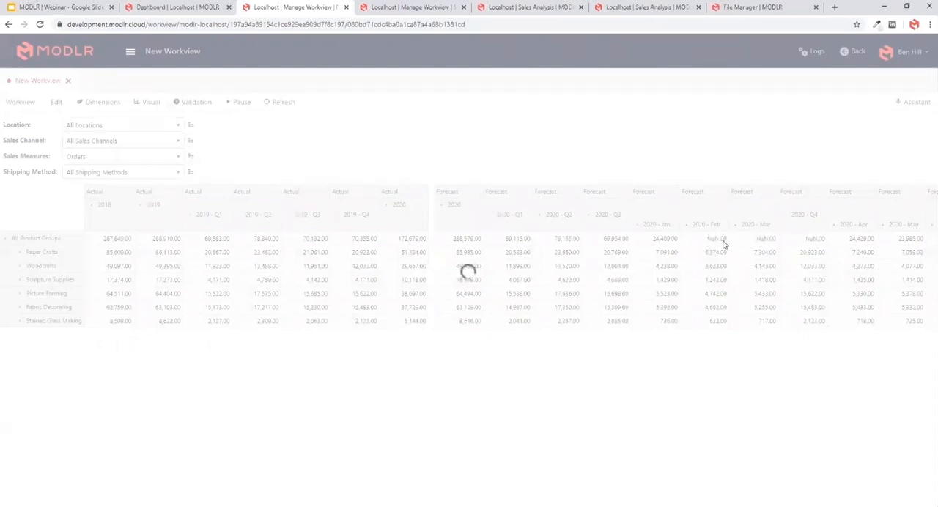
- Check the Forecast 2020 total and collapse the months under 2020 - Q3 and 2020 - Q4
left_click(460, 241)
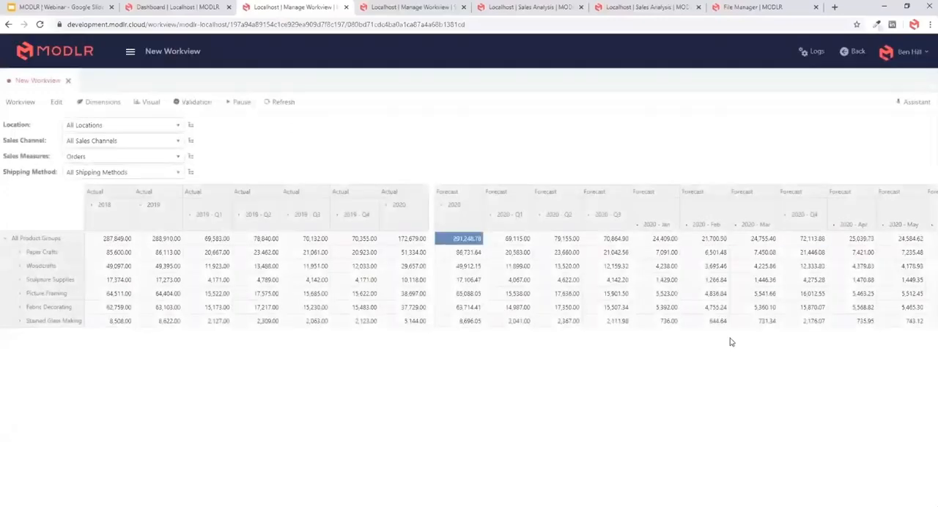
left_click(588, 215)
left_click(634, 219)
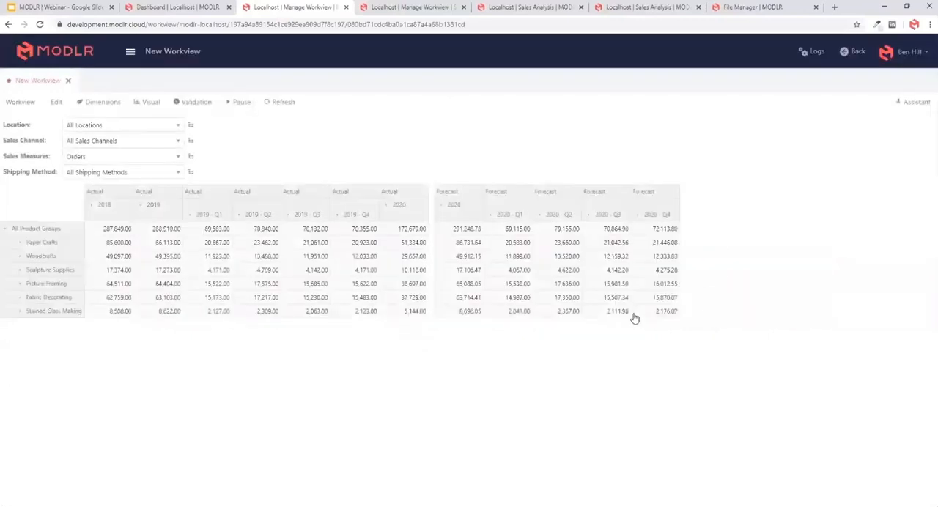
left_click(511, 258)
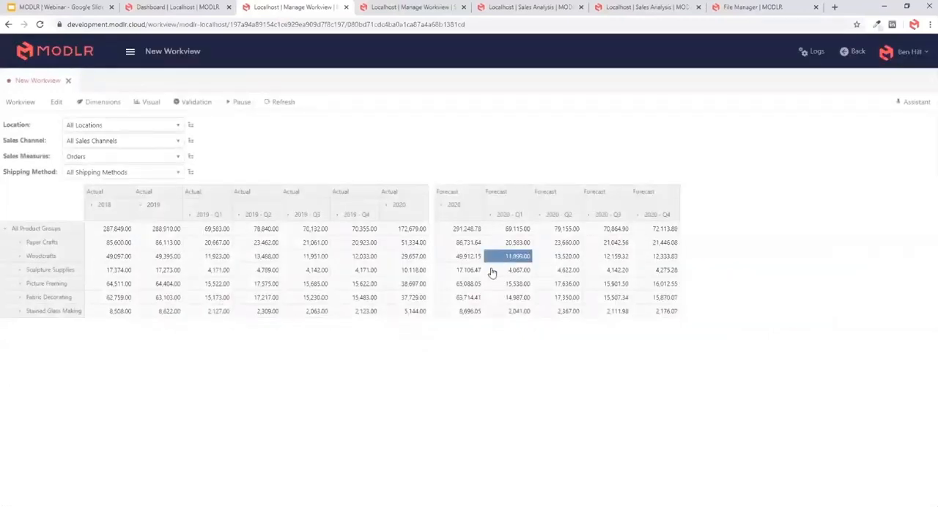
double_click(509, 258)
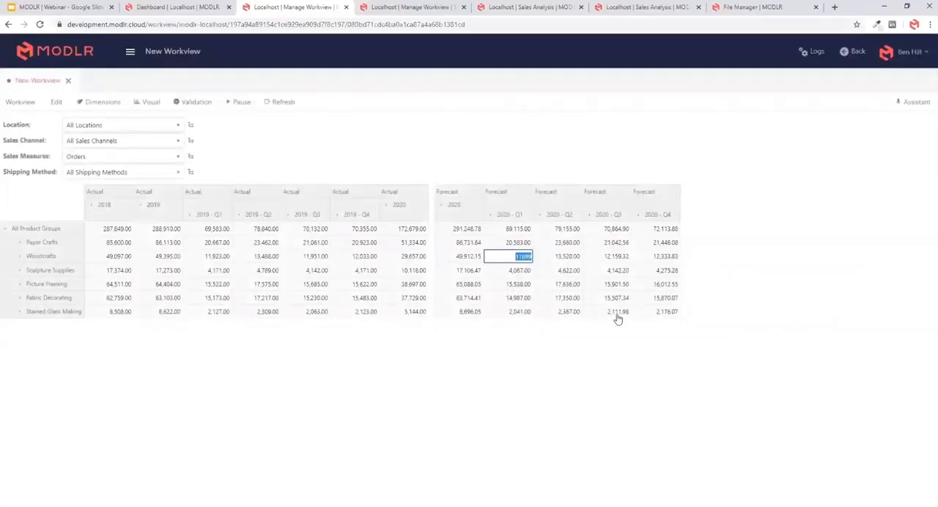
- Enter the command set 70000 in the All Product Groups cell for Forecast 2020 - Q1
left_click(504, 217)
left_click(516, 231)
double_click(517, 231)
type("set")
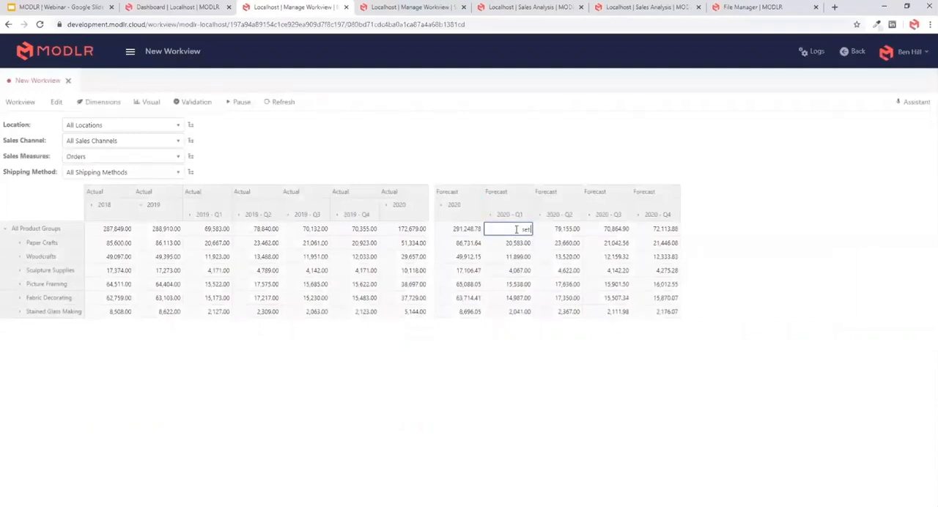
type(" 70000")
key("Return")
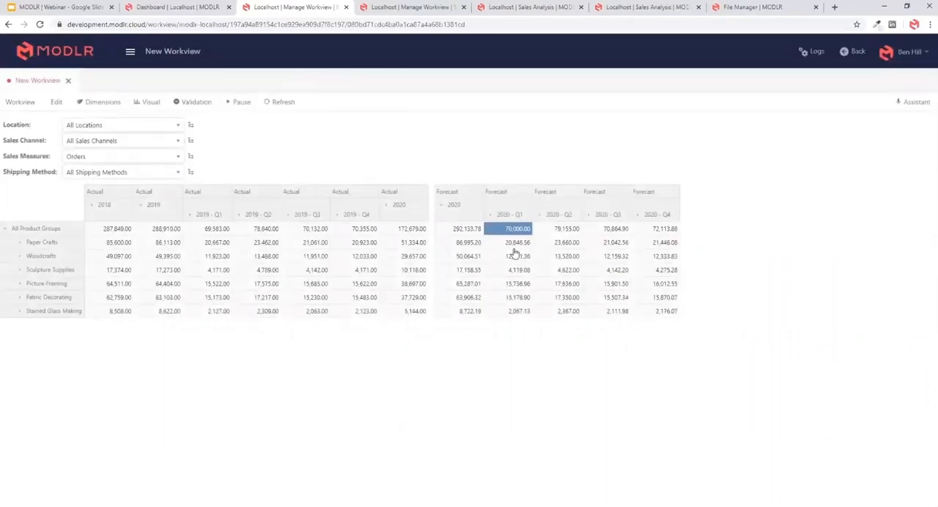
- Try a set 80000 hold command for "Woodcrafts" in the All Product Groups cell for Forecast 2020 - Q1
double_click(511, 229)
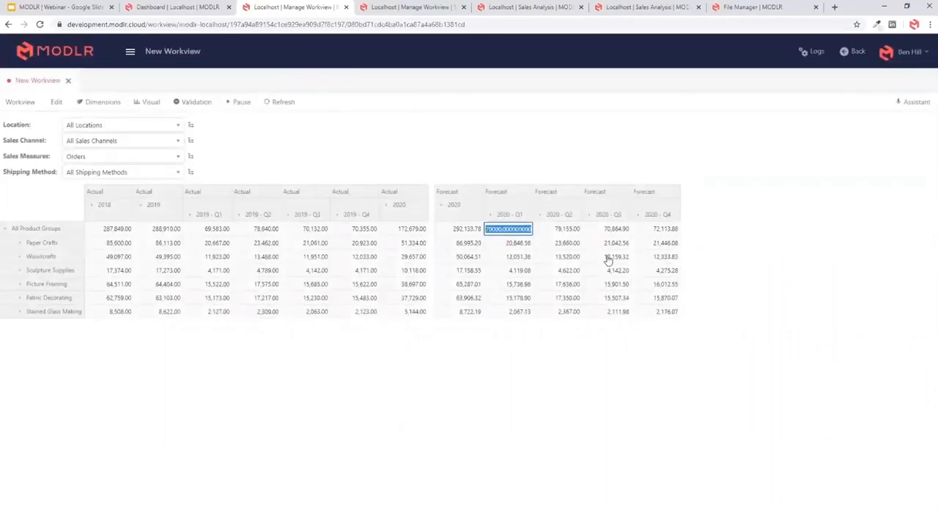
type("4")
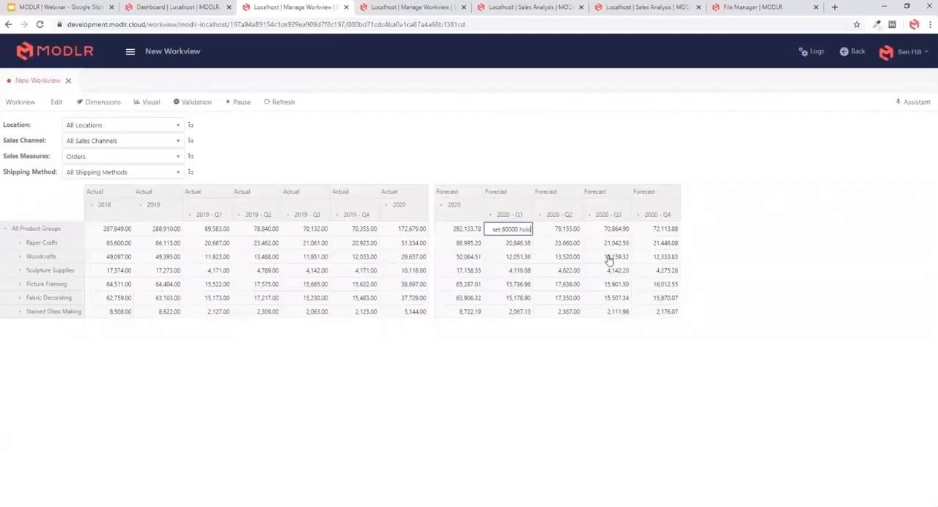
type("\"Woodcrafts\"]")
key("Return")
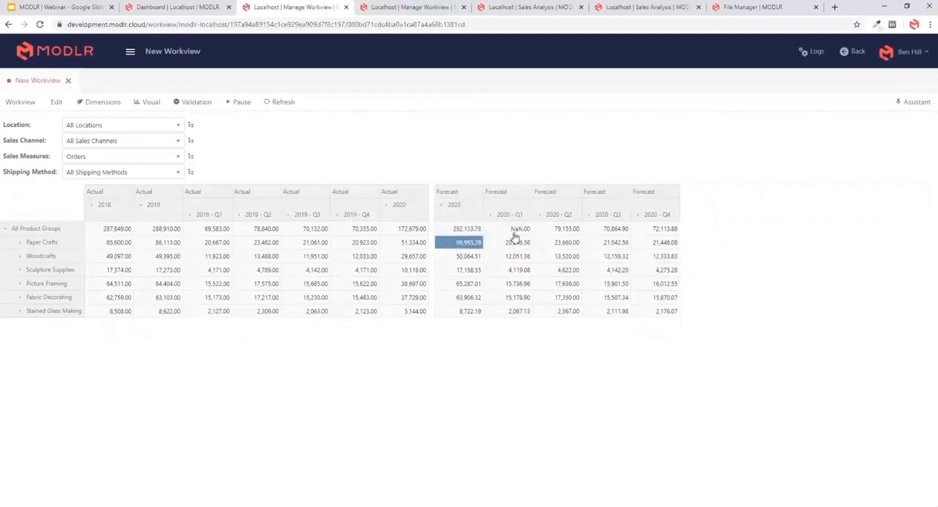
- Correct the text after hold in the Forecast 2020 - Q1 command for All Product Groups and resubmit it
double_click(511, 229)
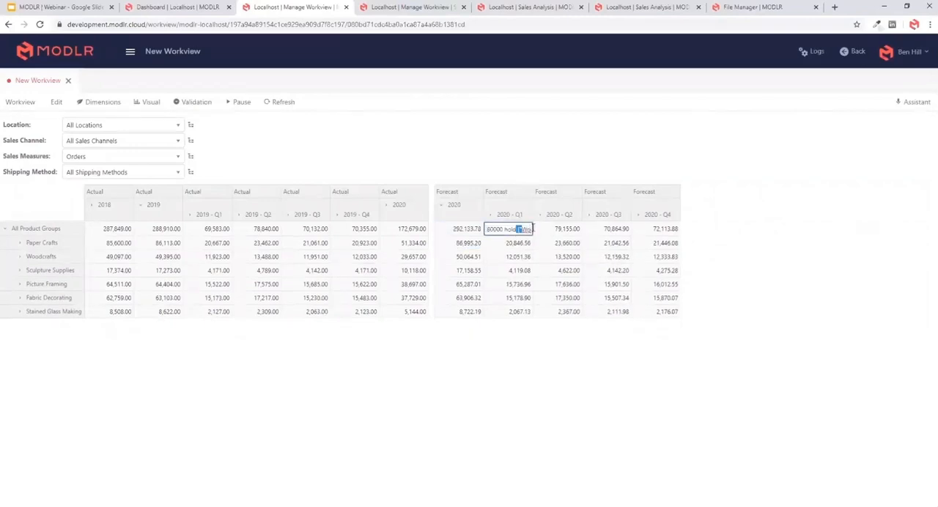
left_click(509, 229)
key("BackSpace")
left_click(527, 228)
key("Return")
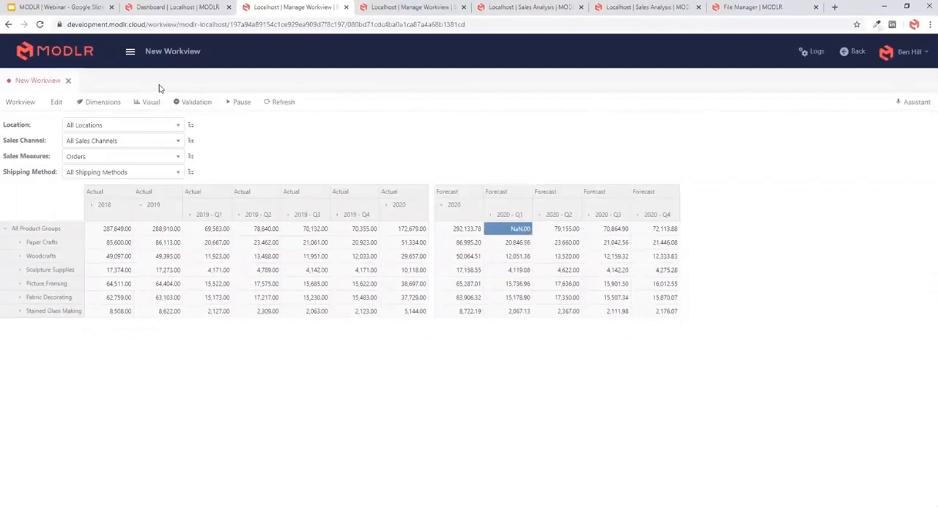
- Leave the workview and return to the Localhost dashboard
left_click(72, 52)
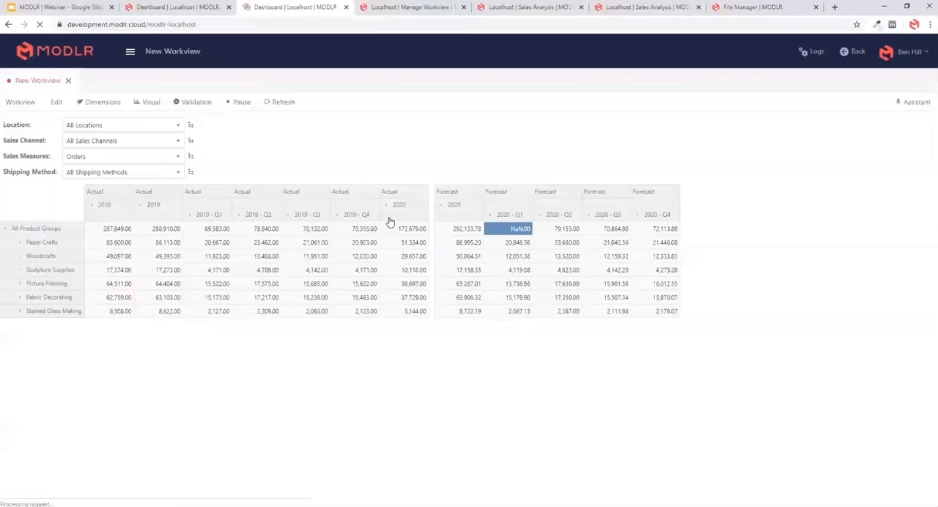
mouse_move(157, 242)
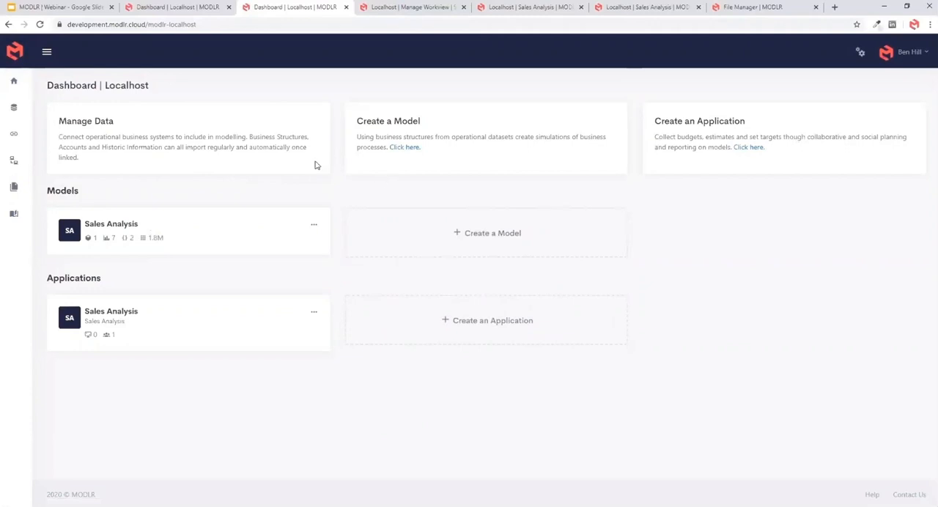
- Switch to the MODLR | Webinar deck in Google Slides, present it from Webinar Contents and advance to Integrations - Update Highlights
left_click(75, 8)
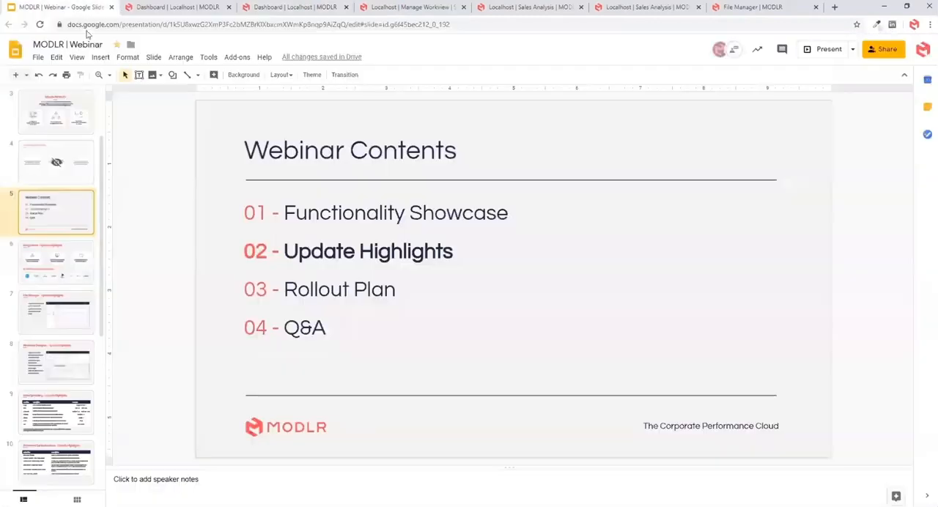
left_click(816, 52)
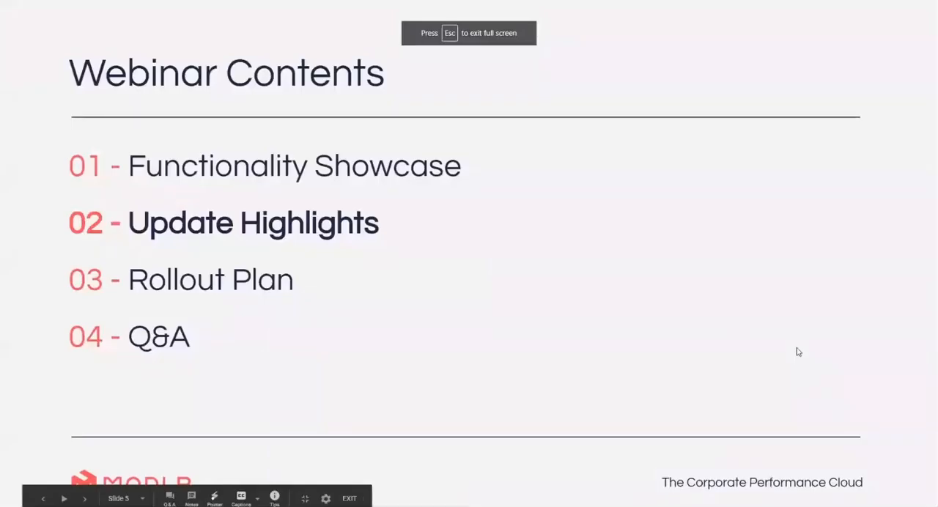
key("Right")
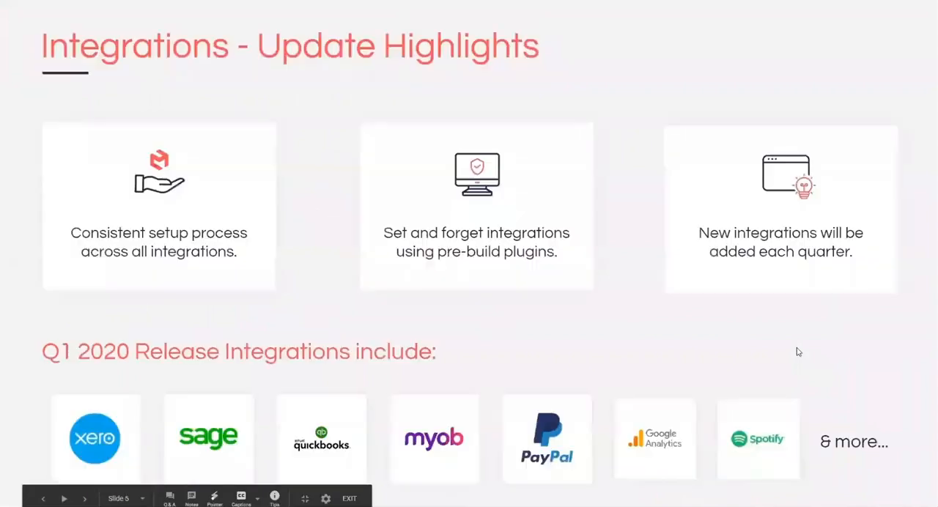